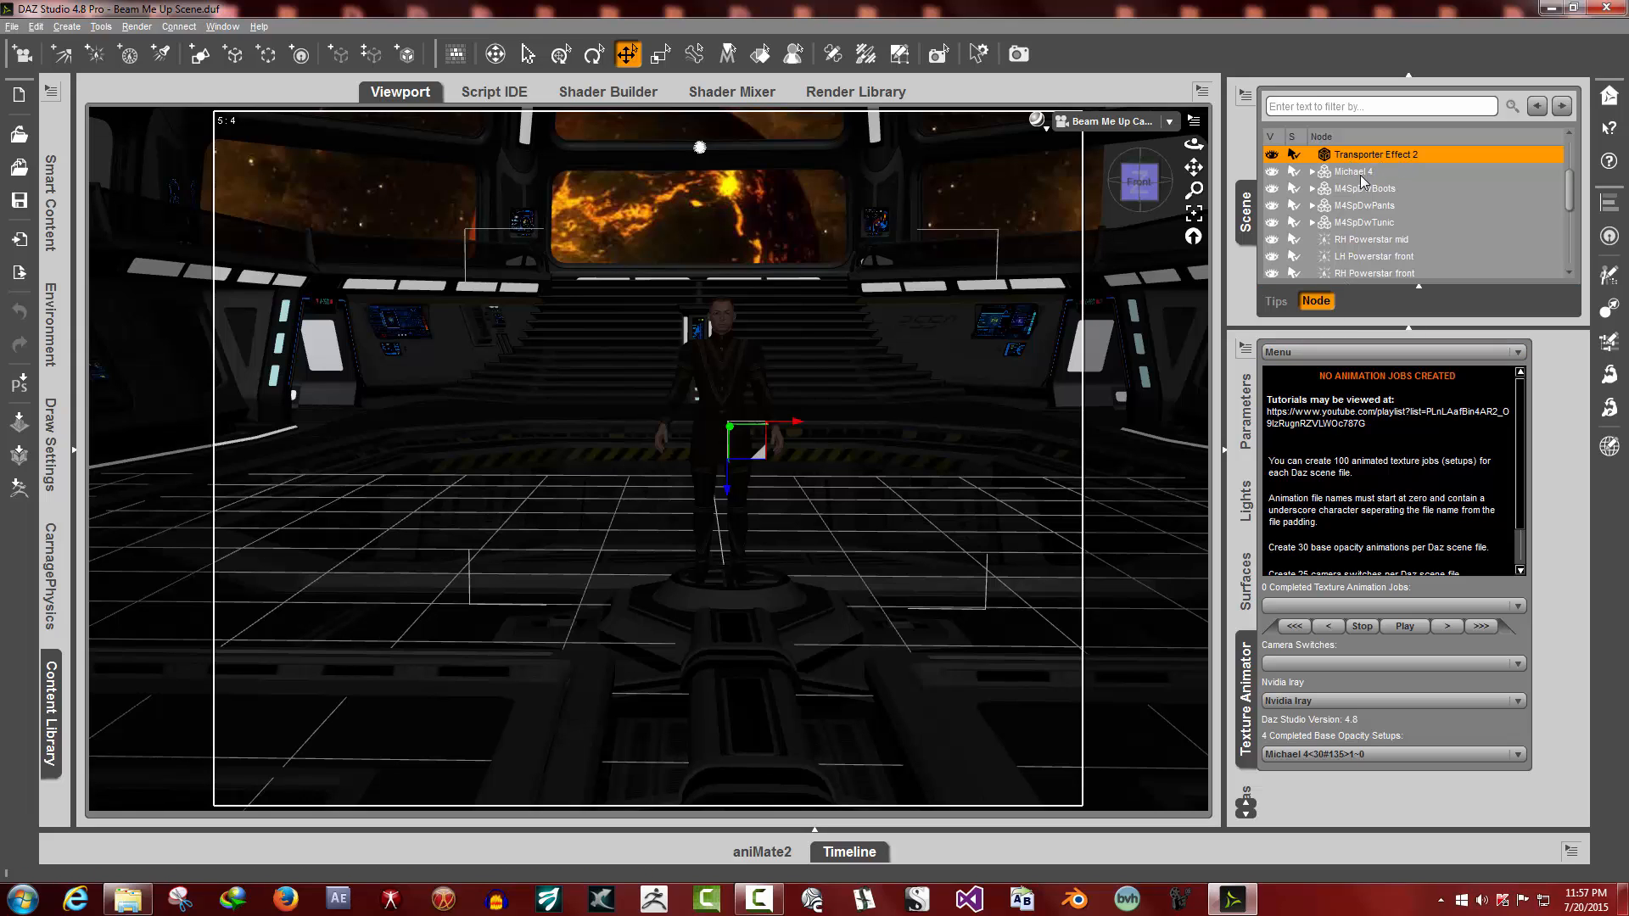
Start a new texture animation job for the Transporter Effect 2 model, keeping the Default surface selected
{"action": "left_click", "coordinate": [1340, 352]}
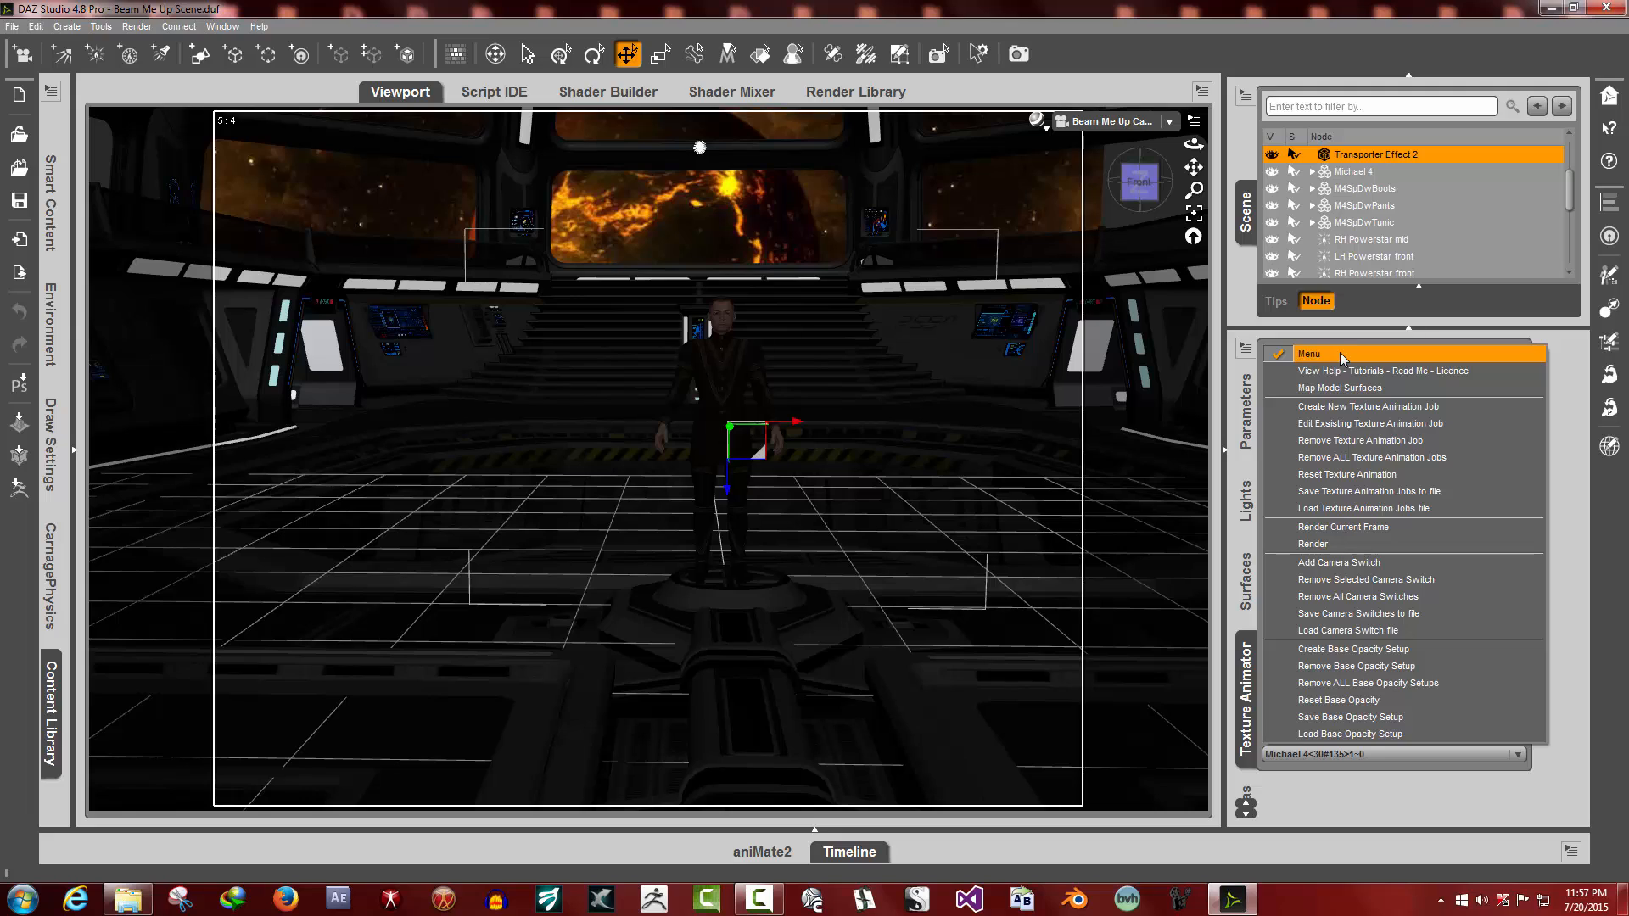
{"action": "left_click", "coordinate": [1356, 409]}
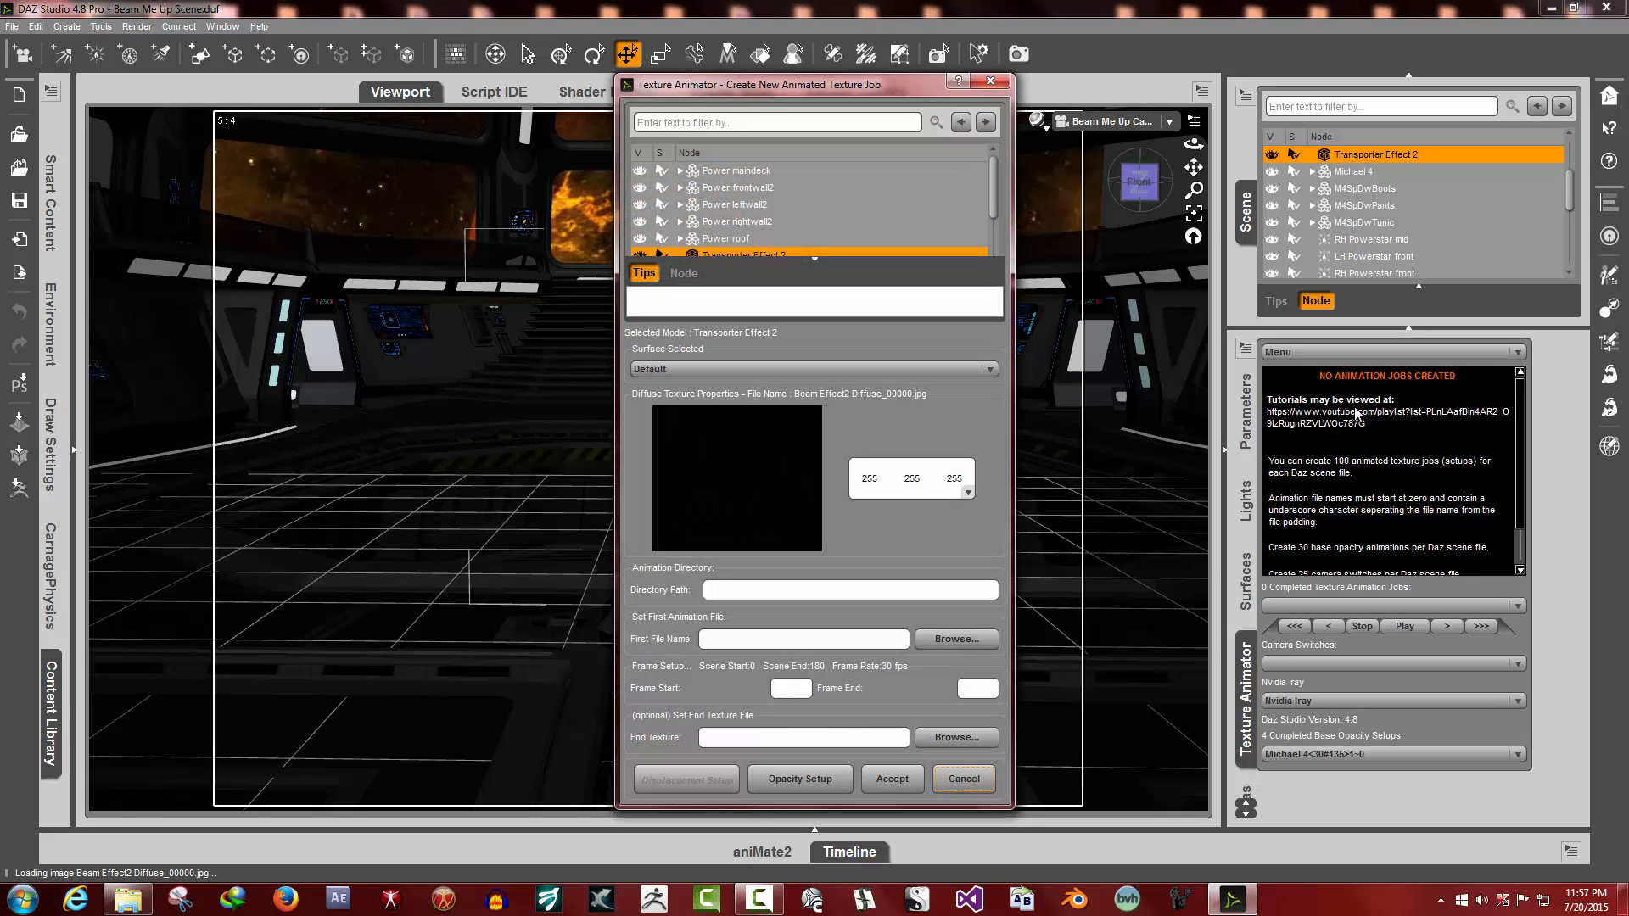
{"action": "left_click", "coordinate": [794, 259]}
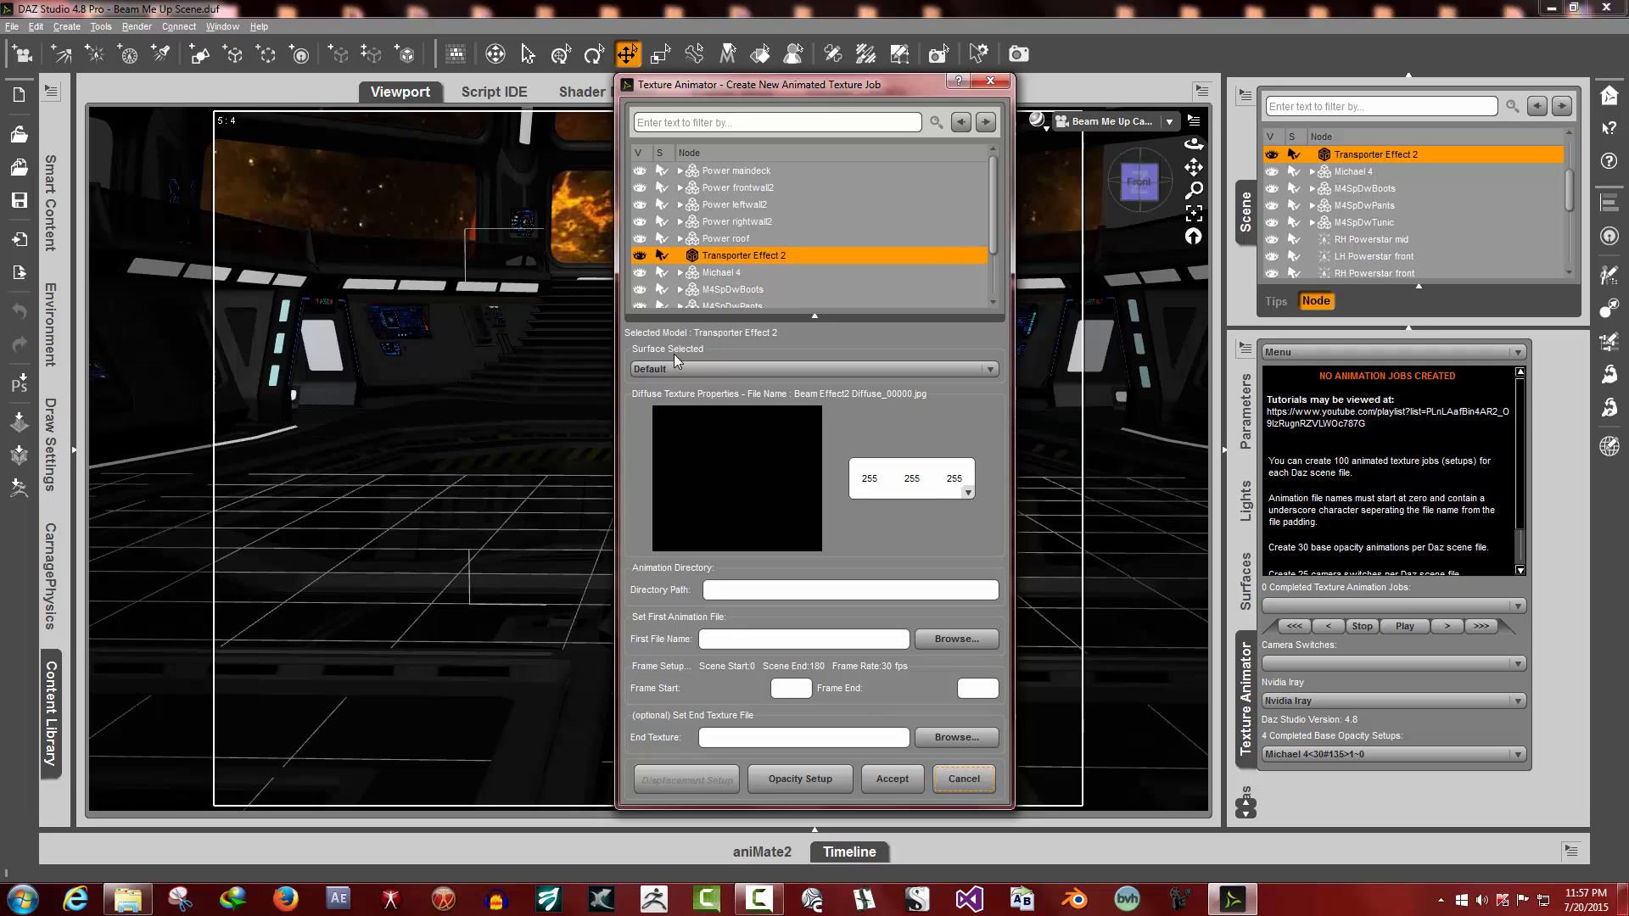
{"action": "left_click", "coordinate": [714, 369]}
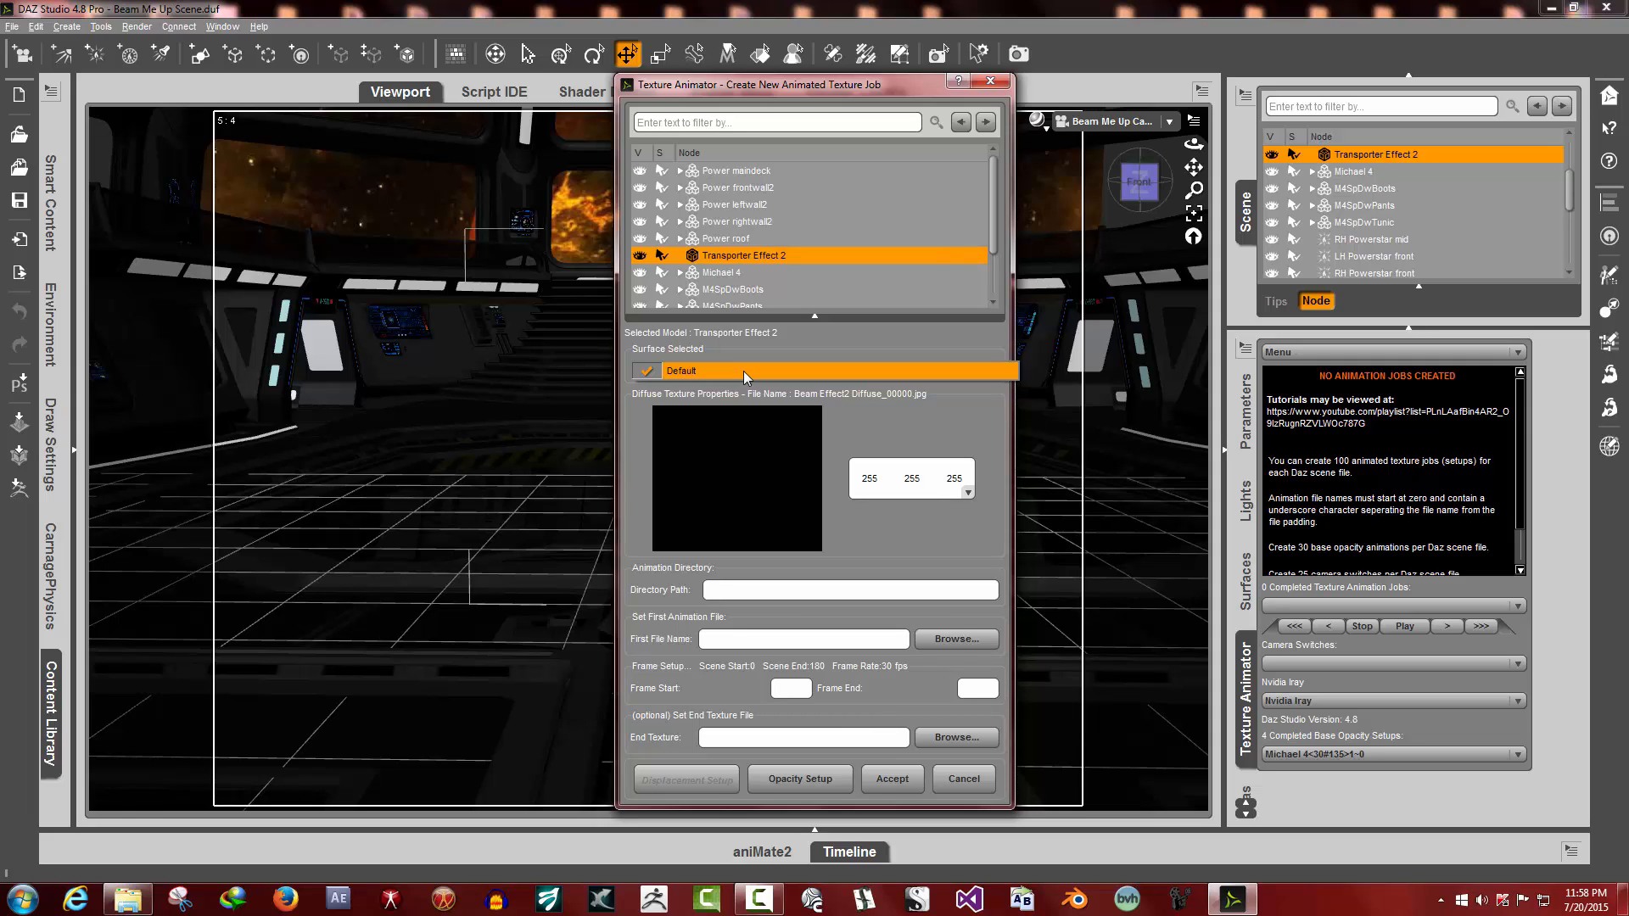
{"action": "left_click", "coordinate": [743, 370]}
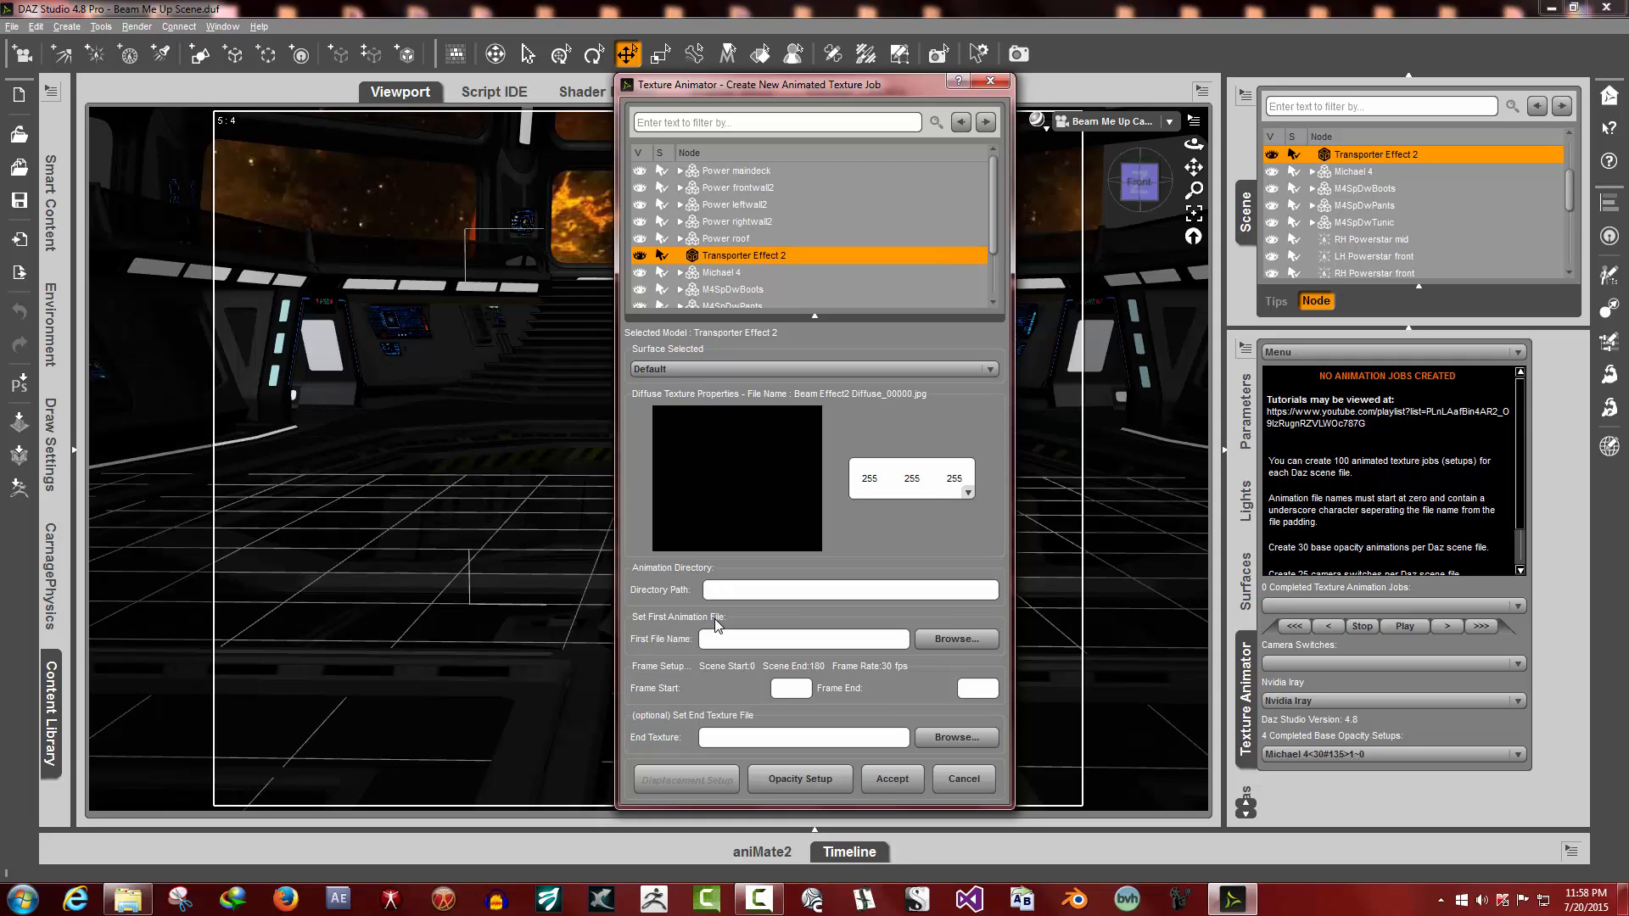
Set the job's first animation file to Beam Effect2 Diffuse_00000.jpg from the Diffuse folder inside Beam Effect 2
{"action": "left_click", "coordinate": [735, 638]}
{"action": "left_click", "coordinate": [937, 644]}
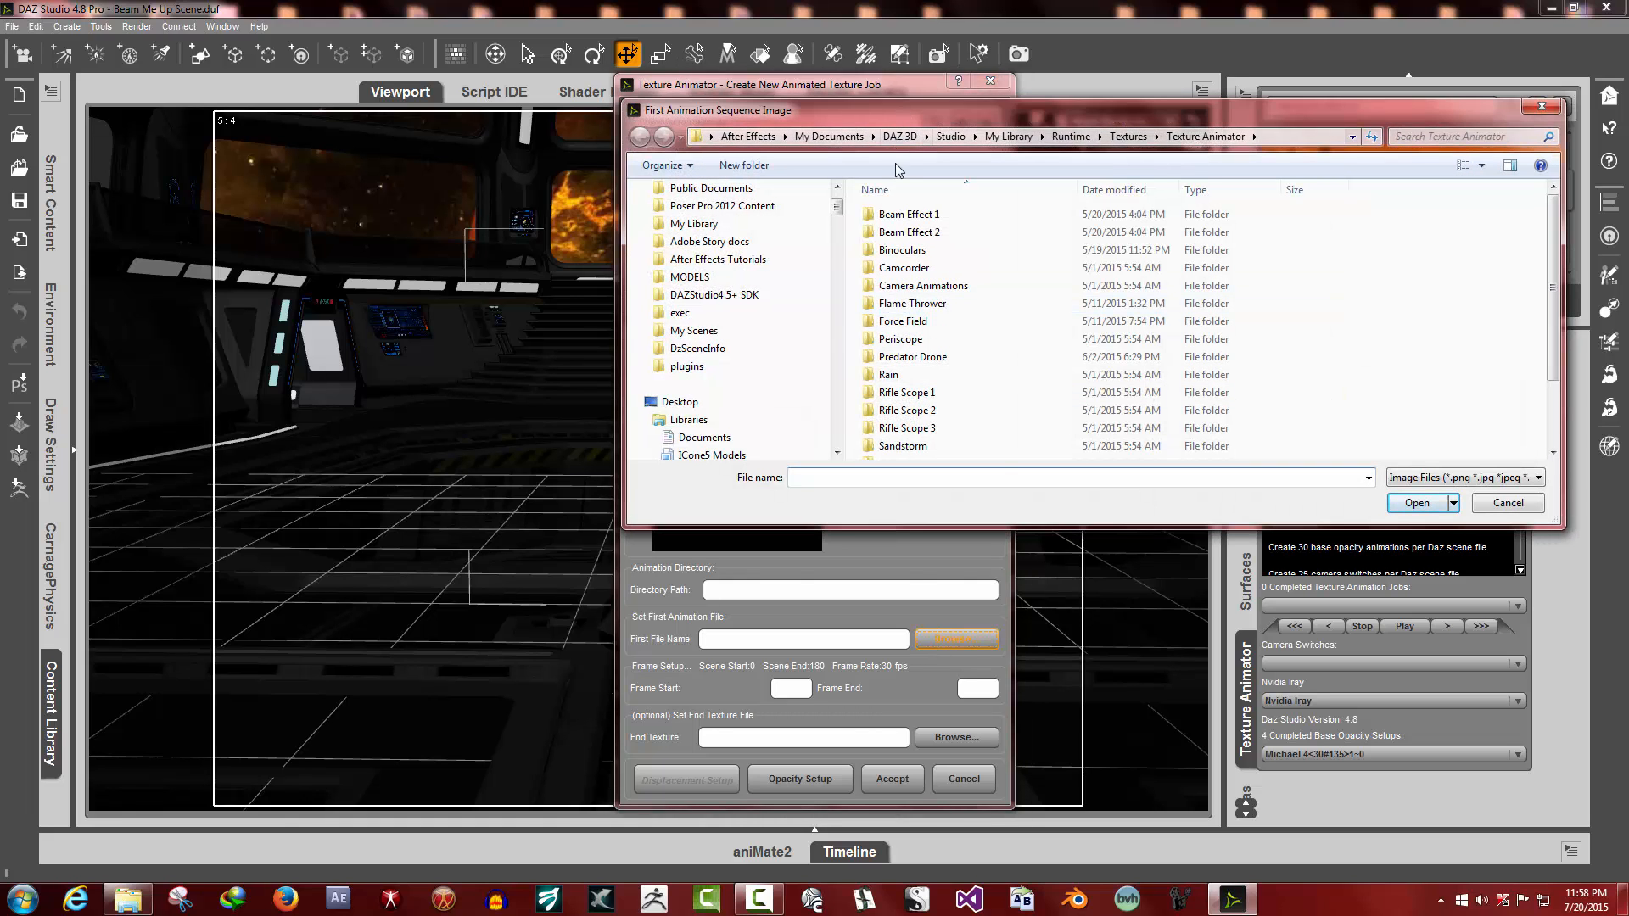
{"action": "left_click", "coordinate": [905, 238]}
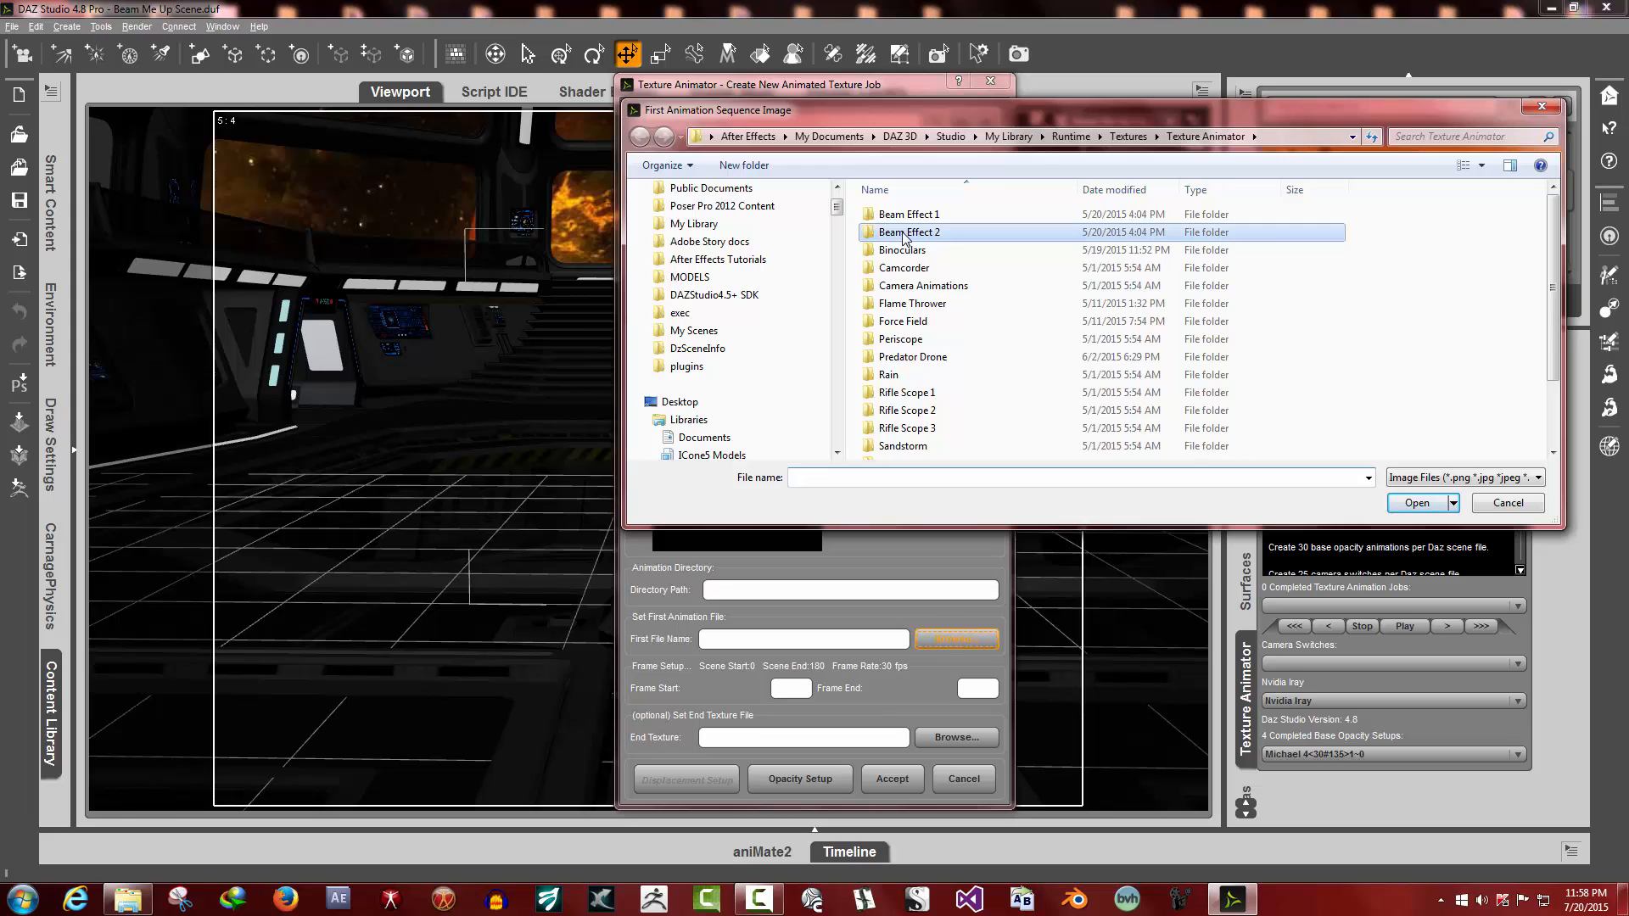
{"action": "double_click", "coordinate": [904, 237]}
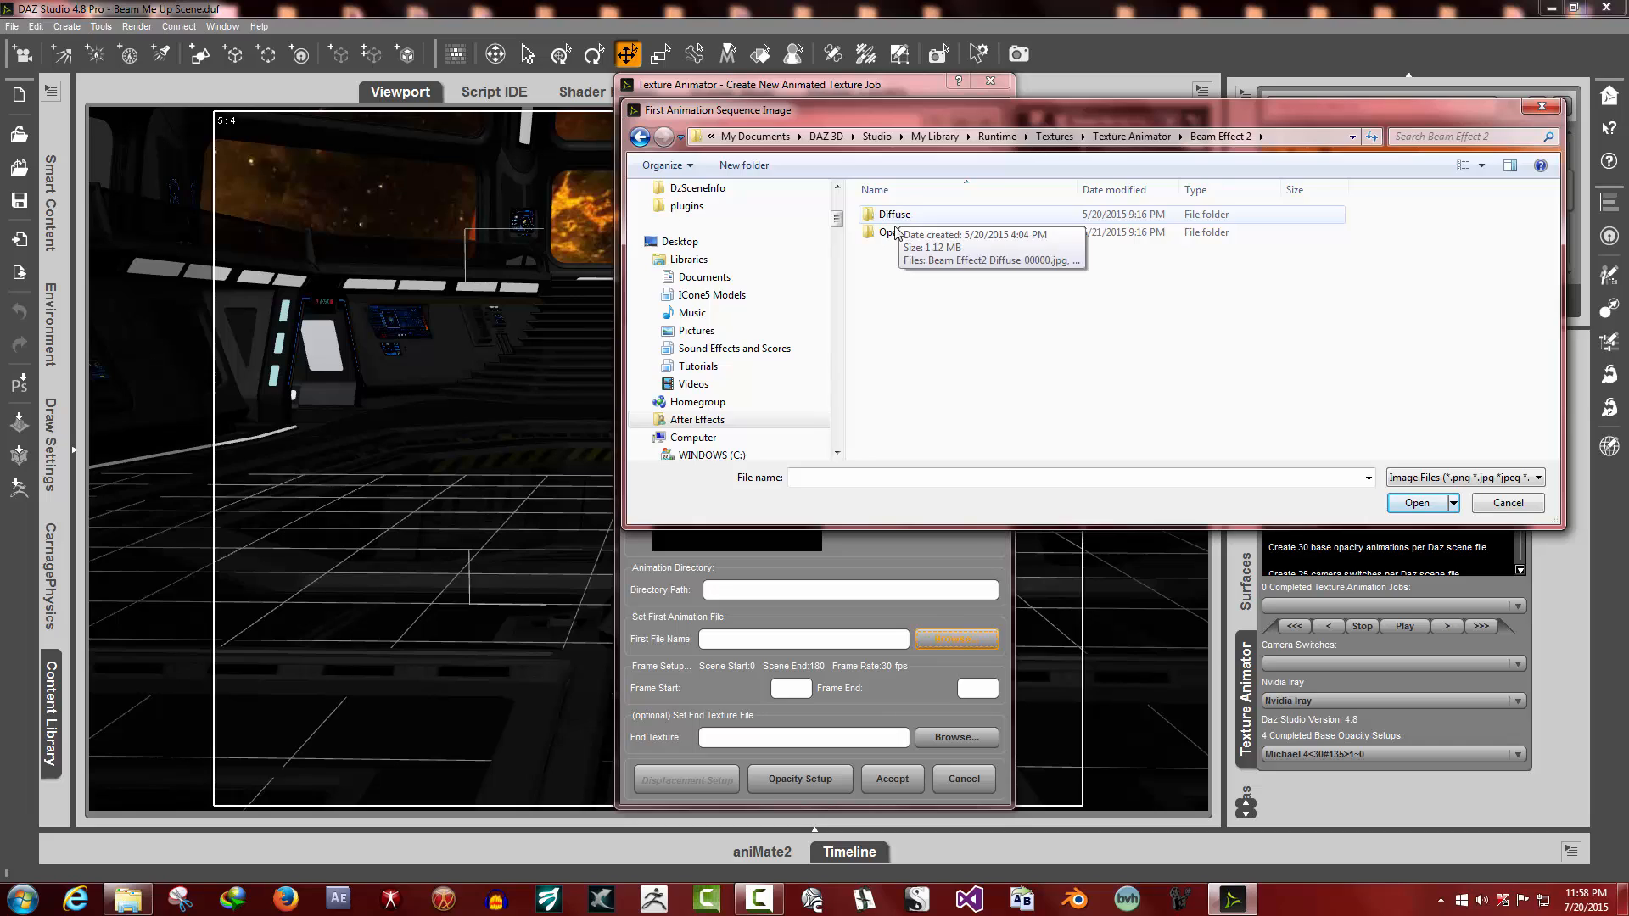
{"action": "left_click", "coordinate": [891, 219]}
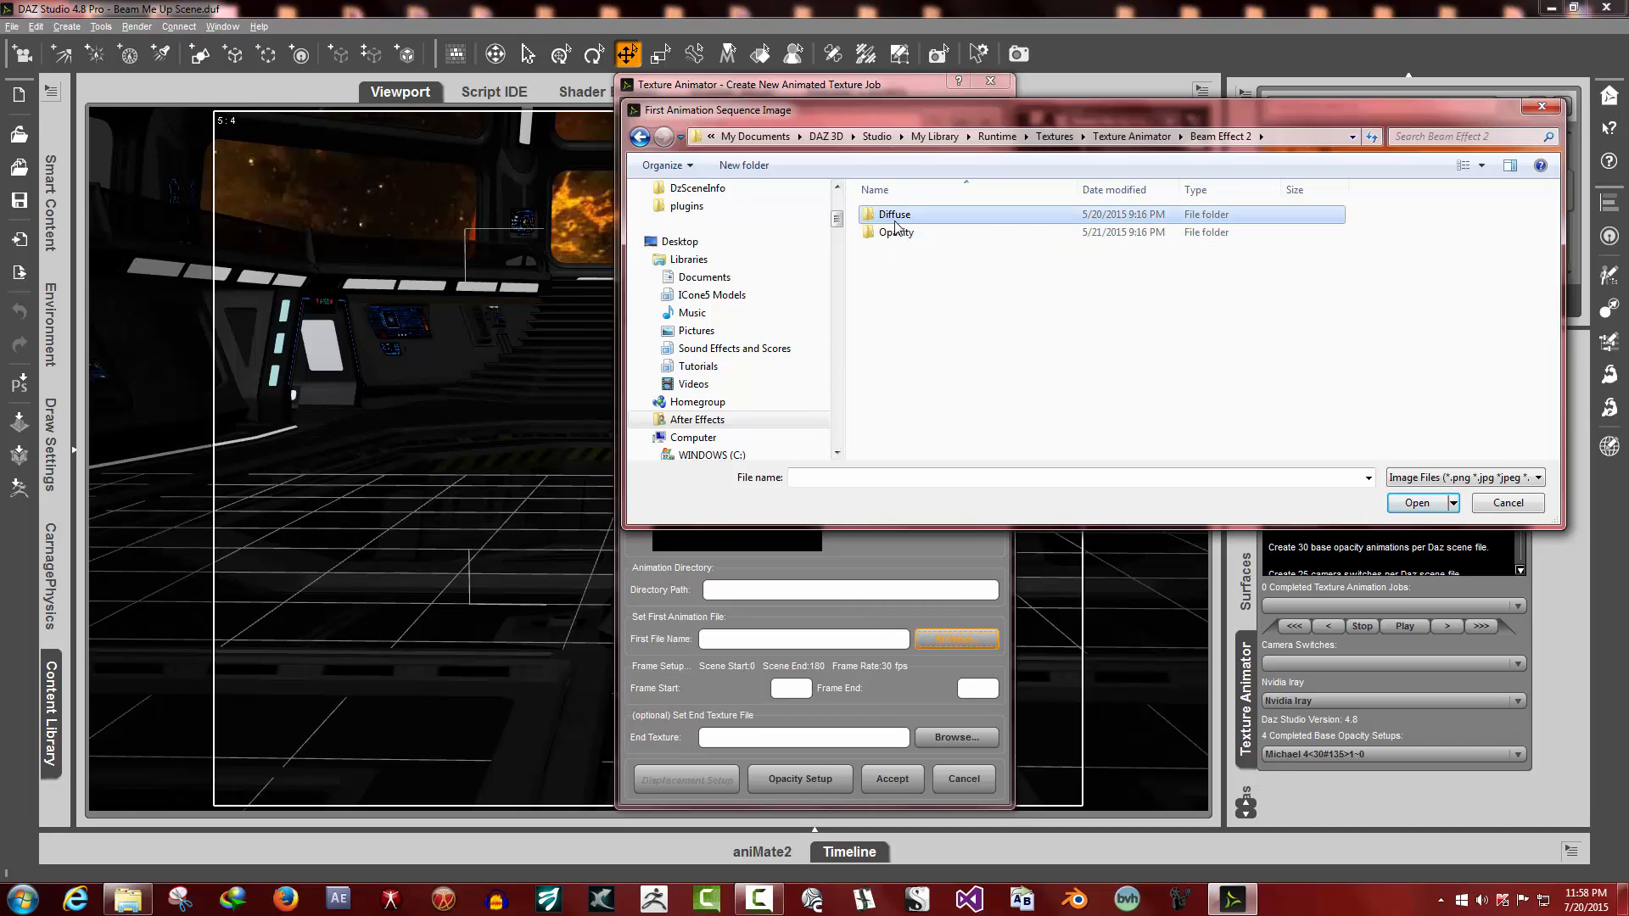
{"action": "double_click", "coordinate": [895, 220]}
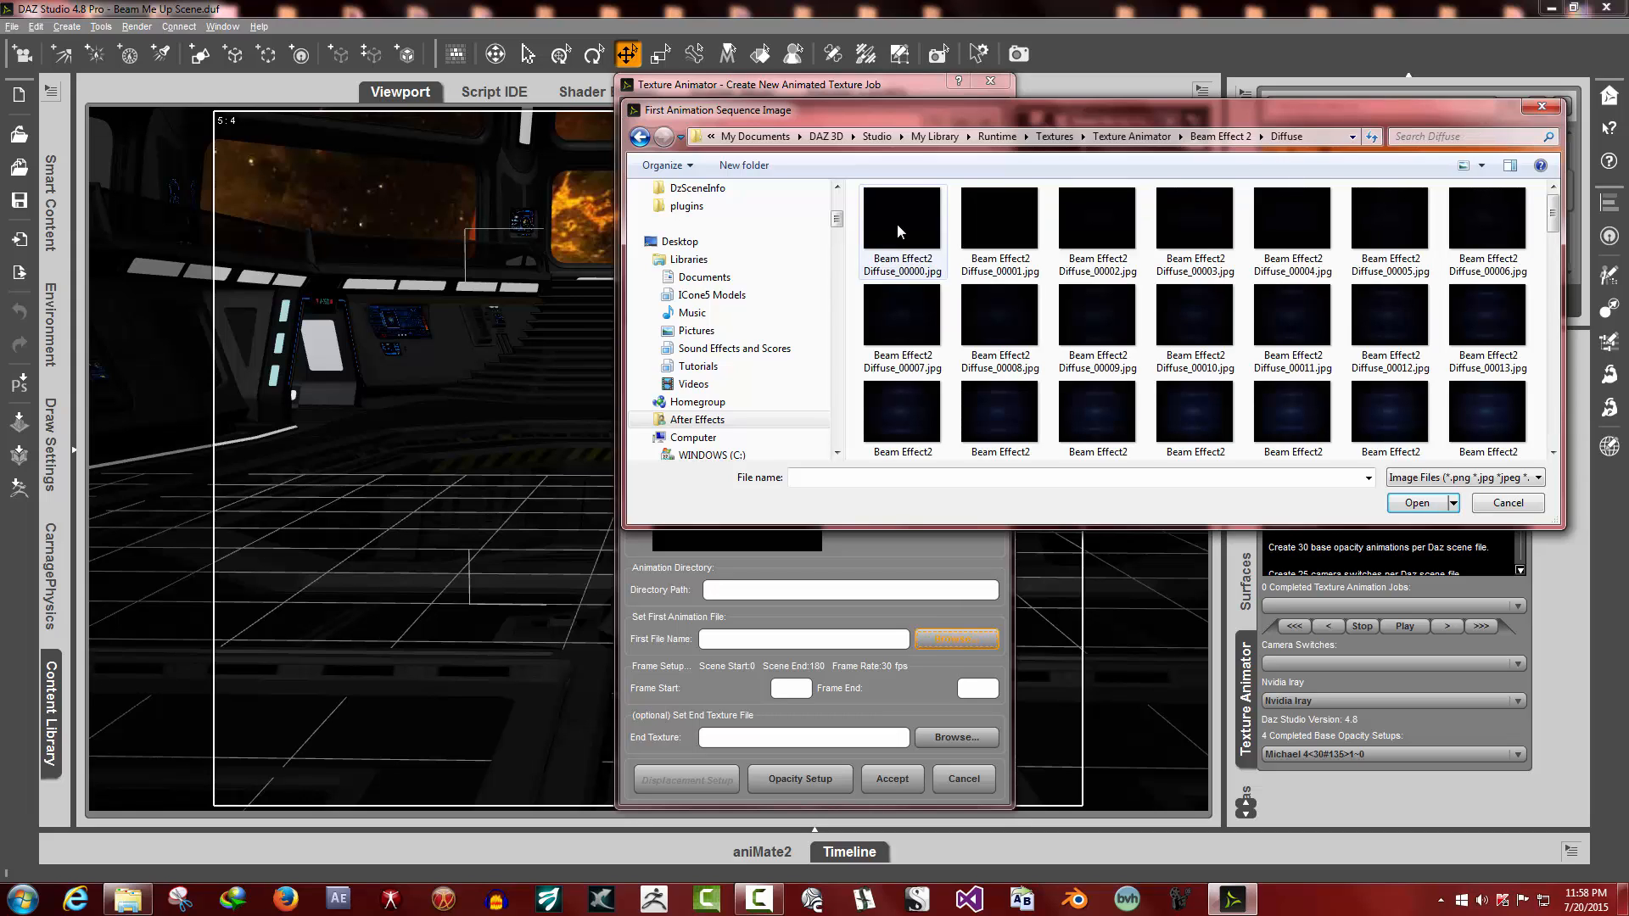
{"action": "left_click", "coordinate": [902, 217]}
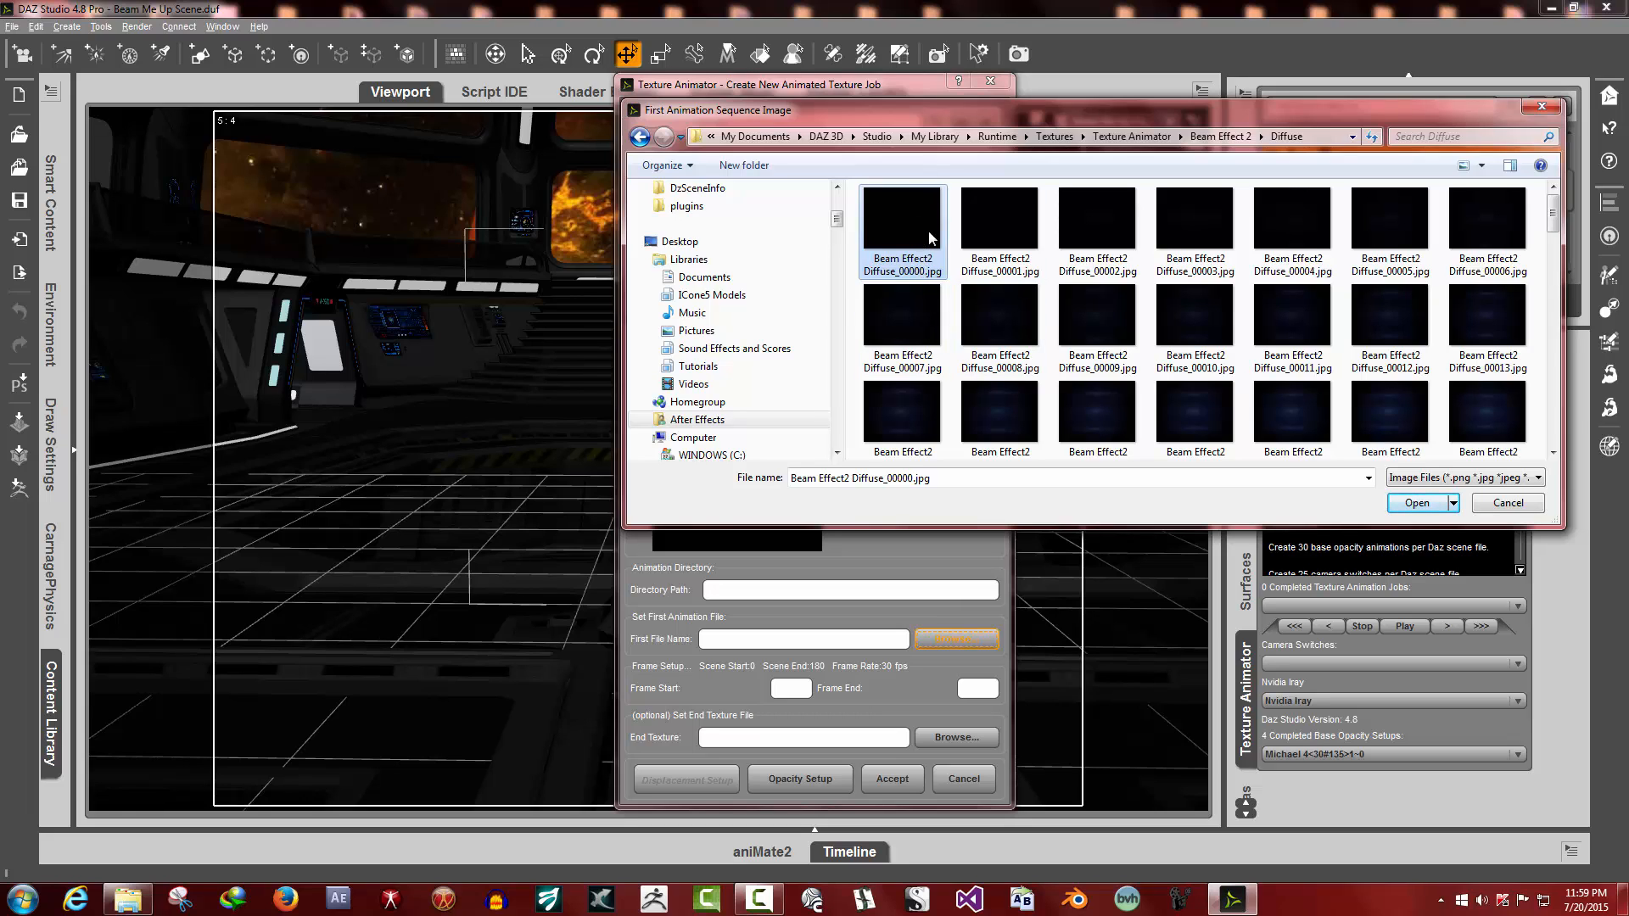
{"action": "left_click", "coordinate": [1413, 506]}
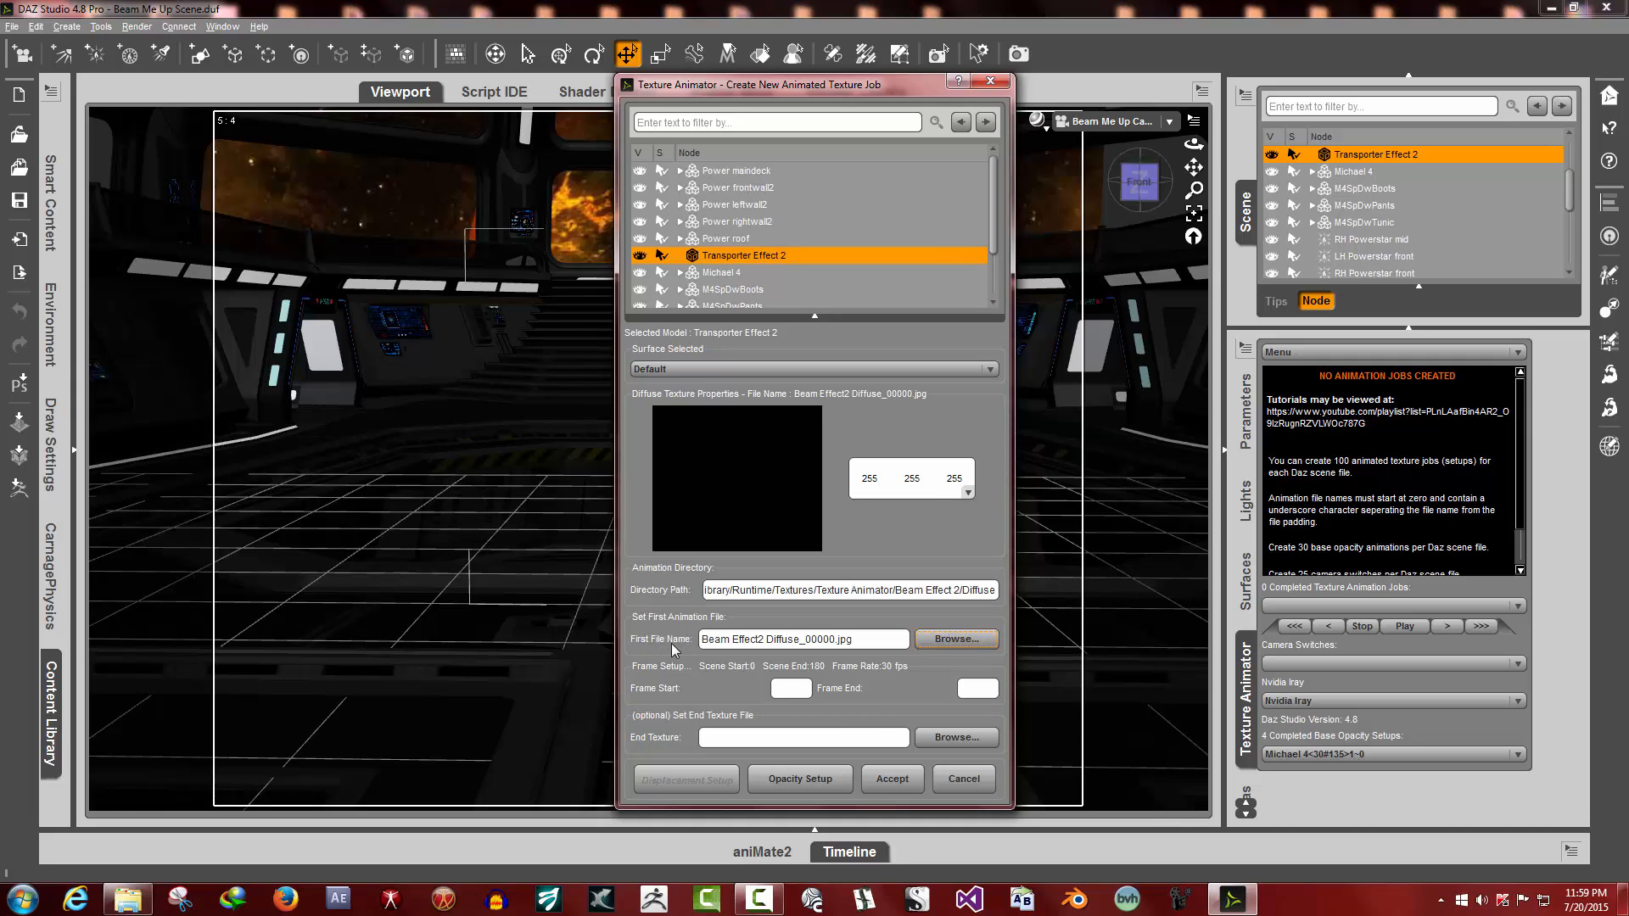
Set the job's frame range to start at 0 and end at 120, checking the last image number in the Diffuse folder
{"action": "left_click", "coordinate": [865, 641]}
{"action": "left_click", "coordinate": [955, 639]}
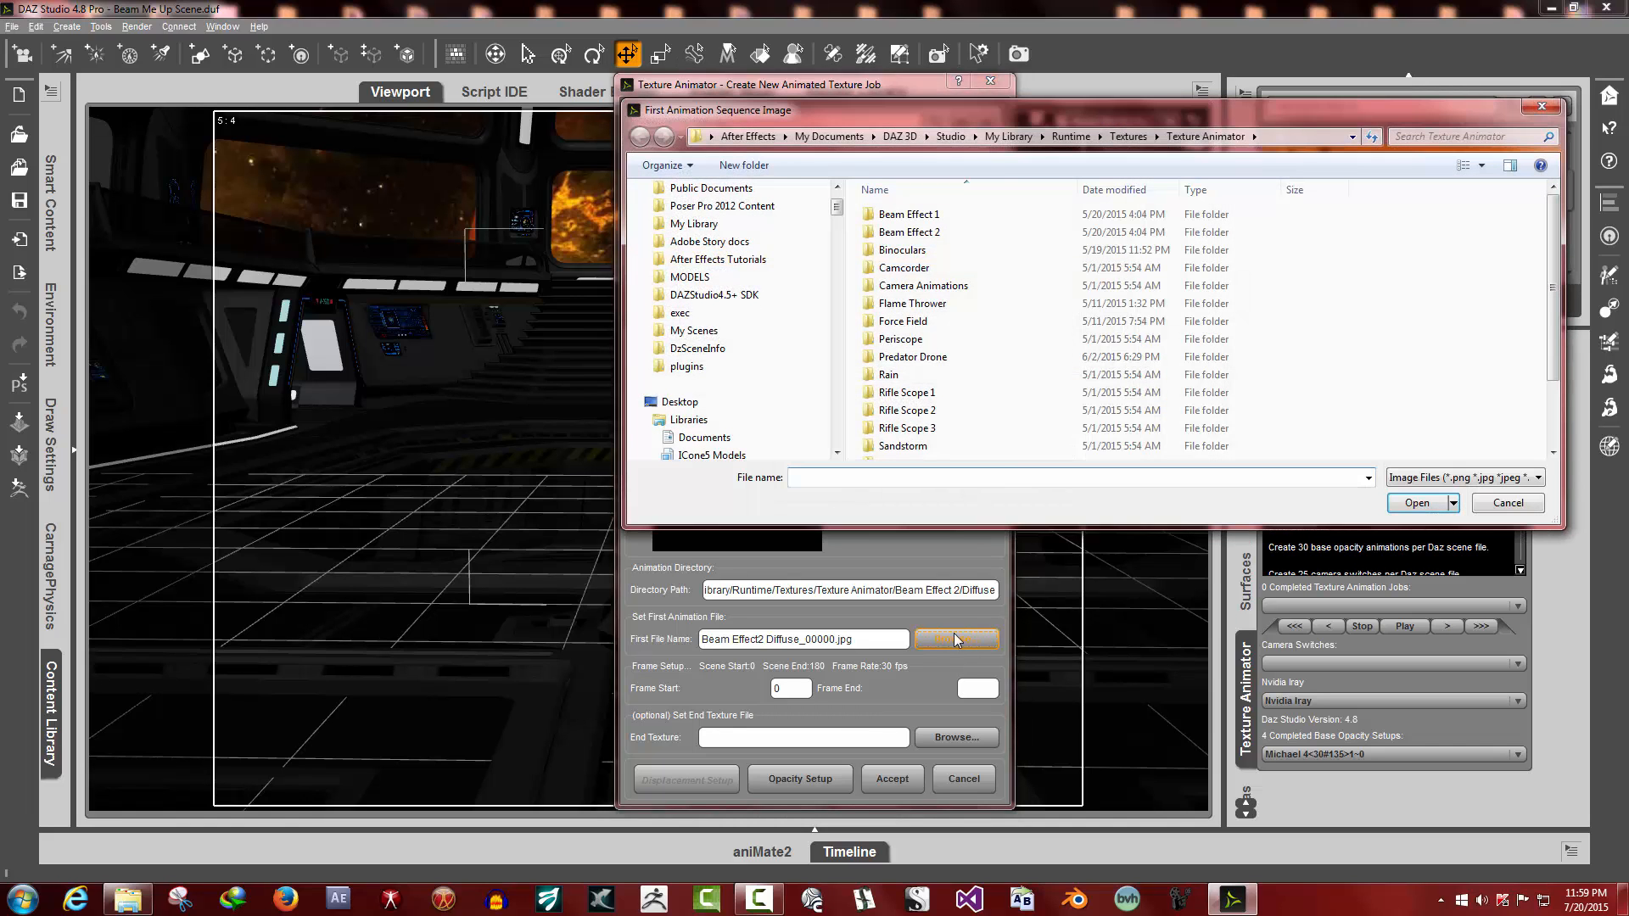
{"action": "left_click", "coordinate": [922, 237]}
{"action": "double_click", "coordinate": [923, 235]}
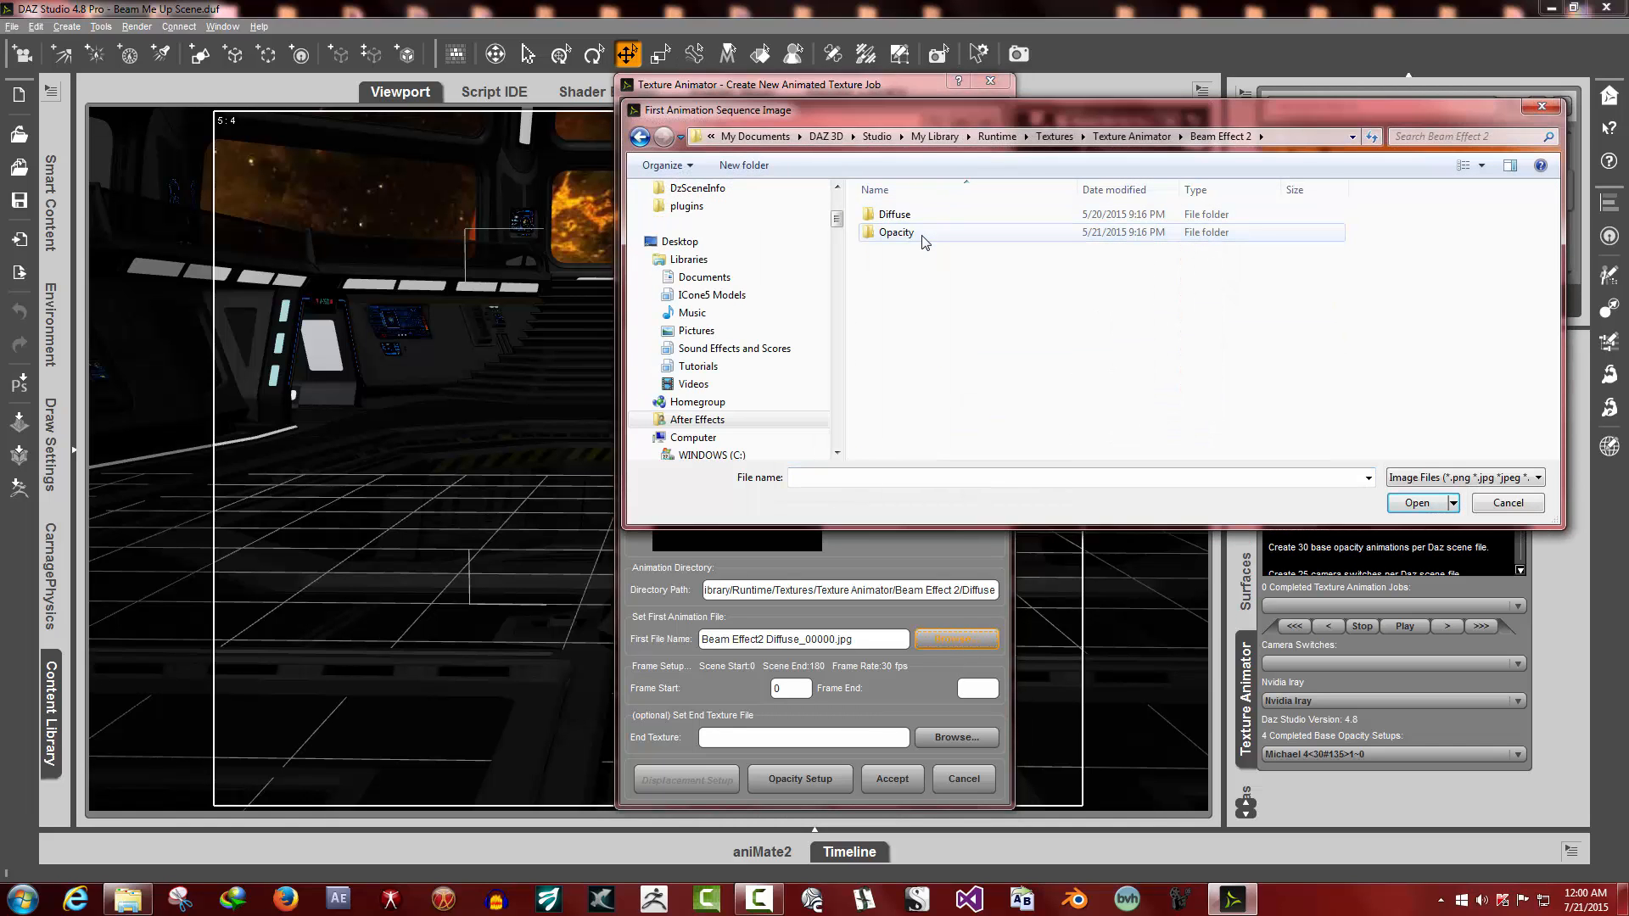
{"action": "left_click", "coordinate": [917, 214]}
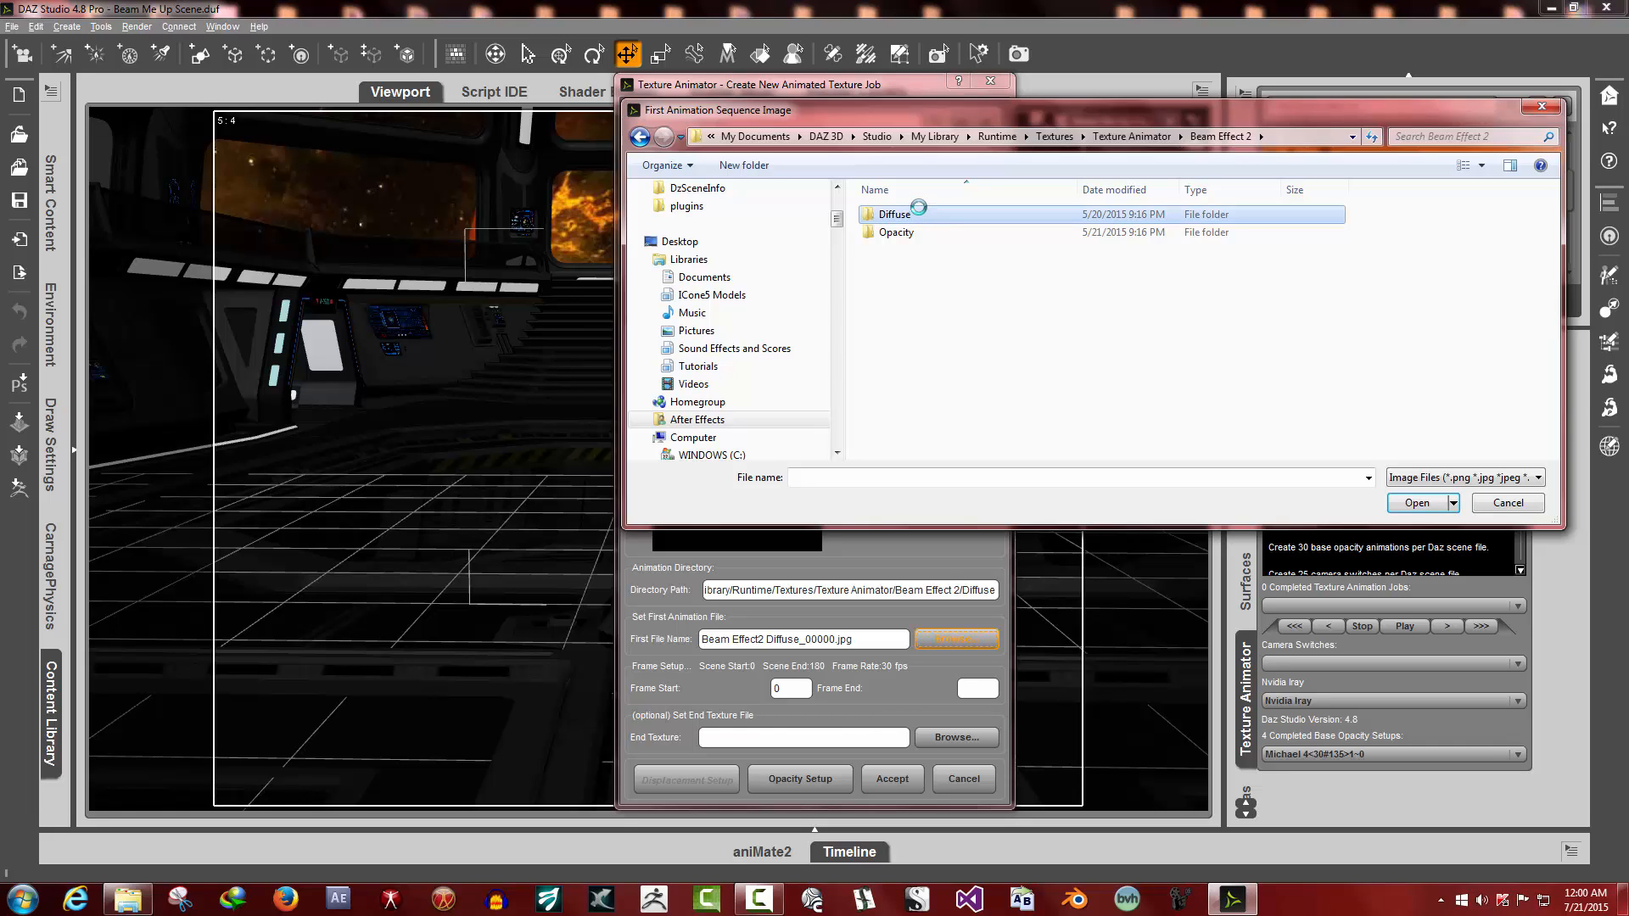
{"action": "left_click", "coordinate": [918, 207]}
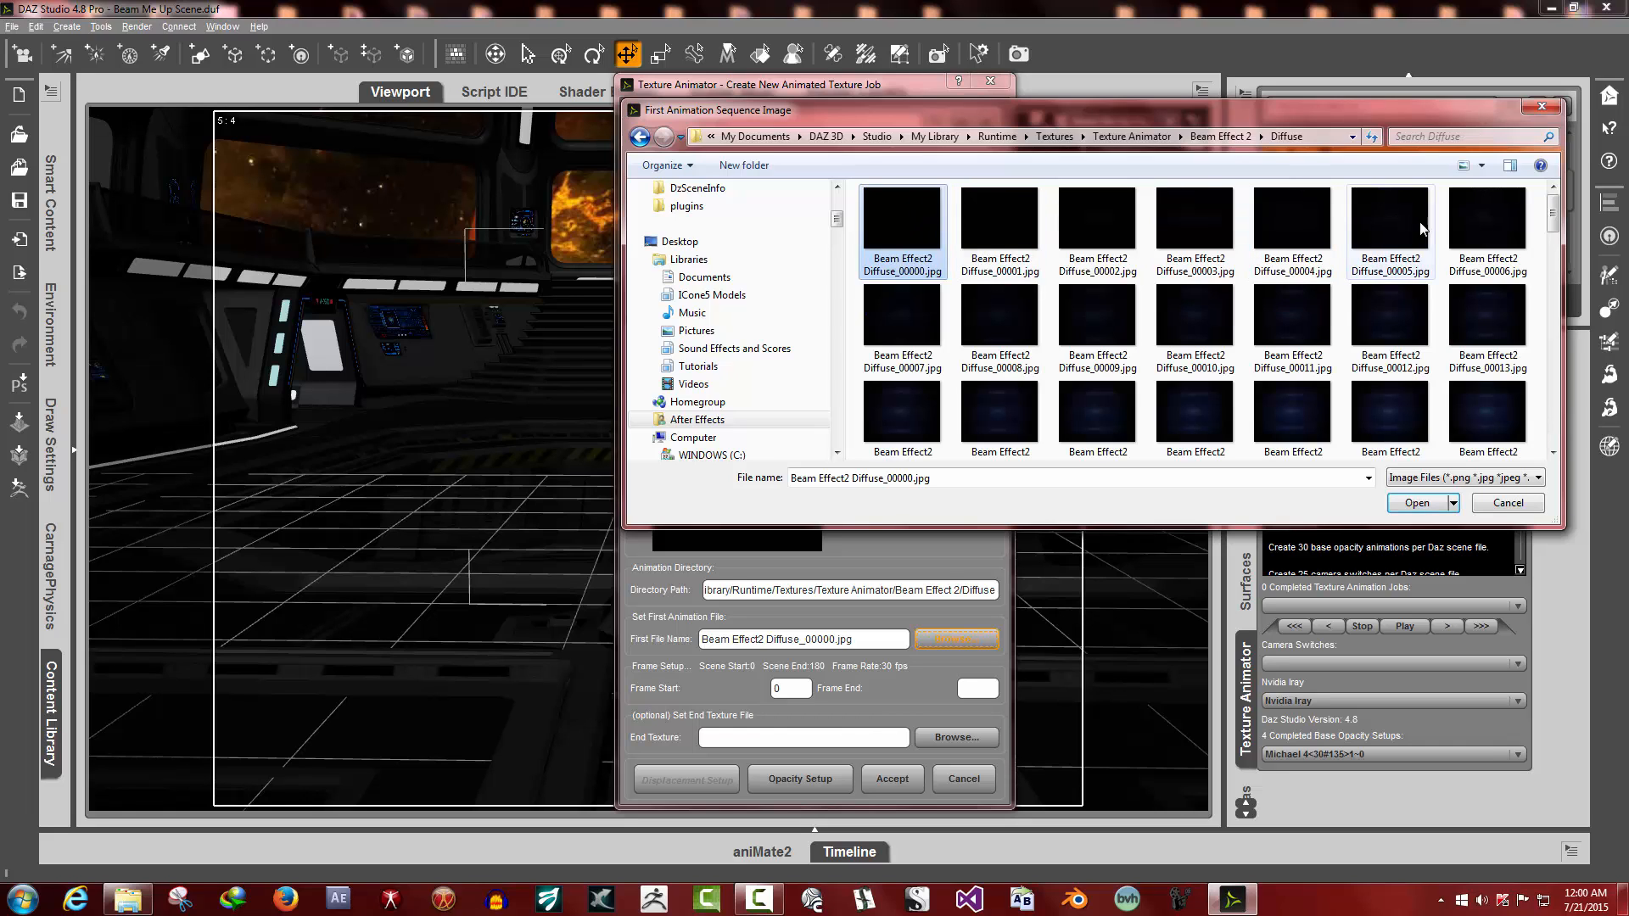
{"action": "left_click_drag", "start_coordinate": [1558, 210], "coordinate": [1581, 434]}
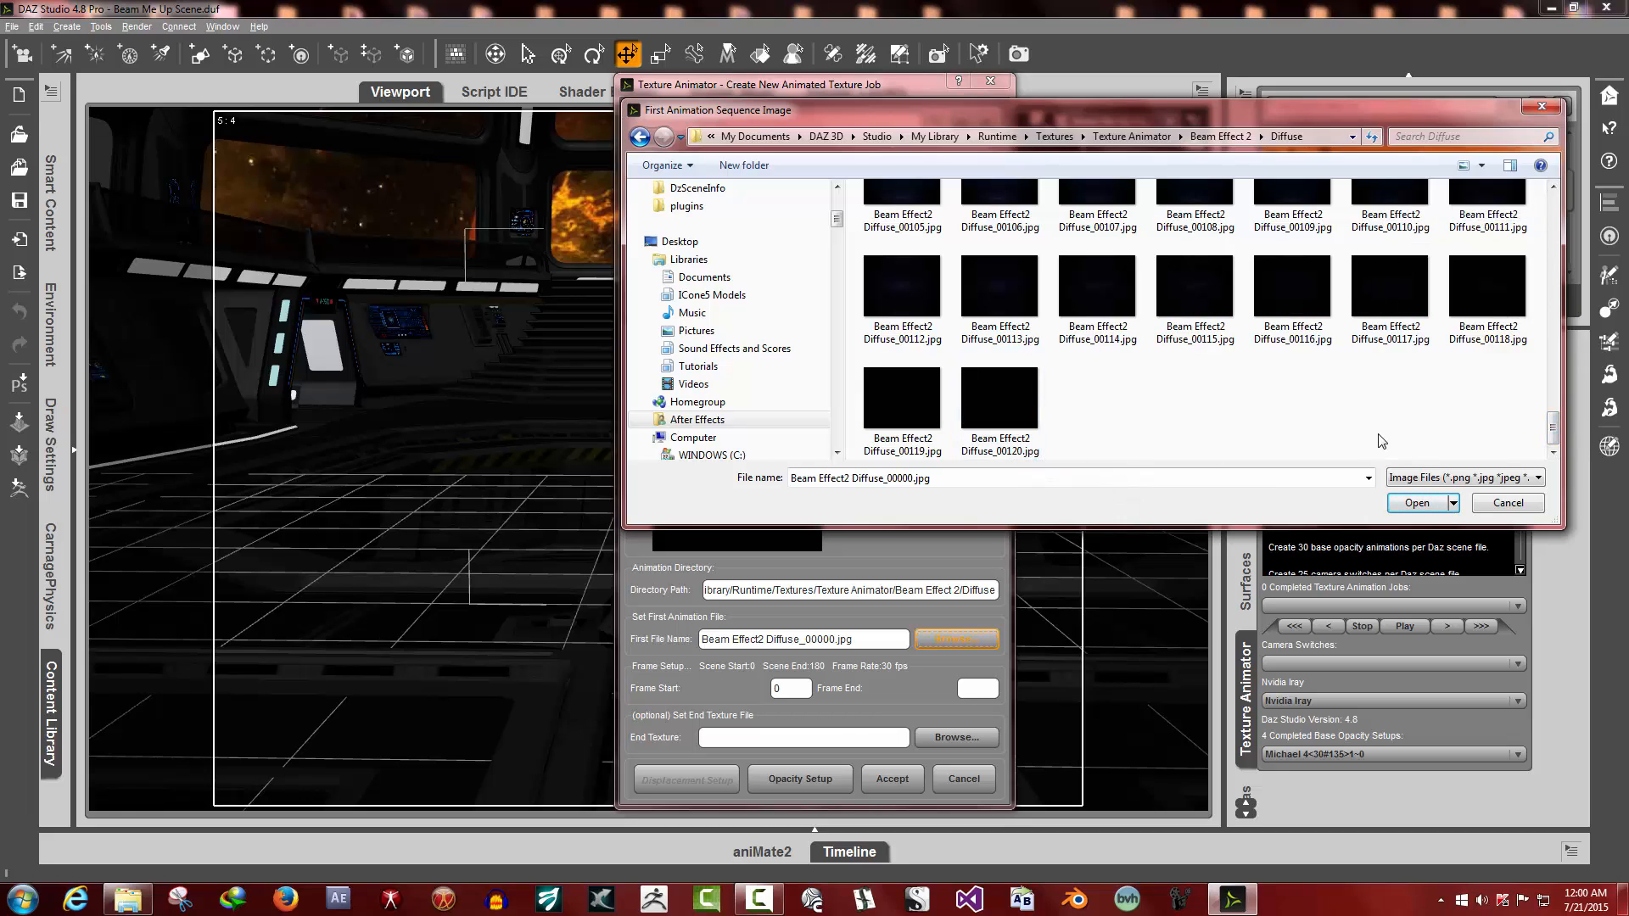
{"action": "left_click", "coordinate": [1508, 503]}
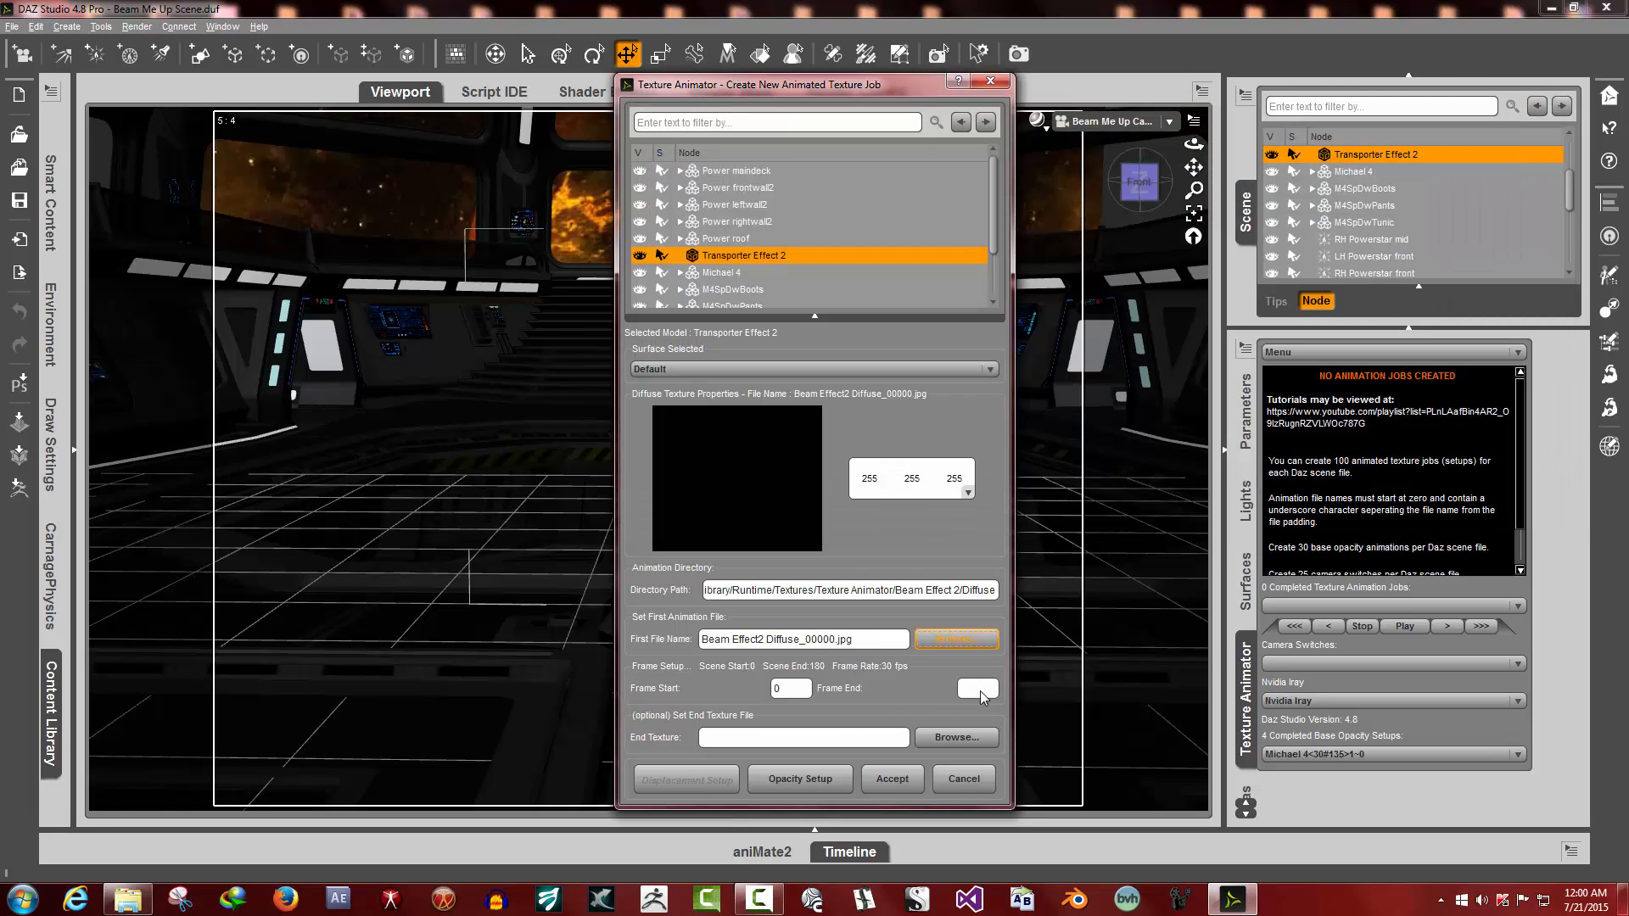
{"action": "left_click", "coordinate": [980, 690]}
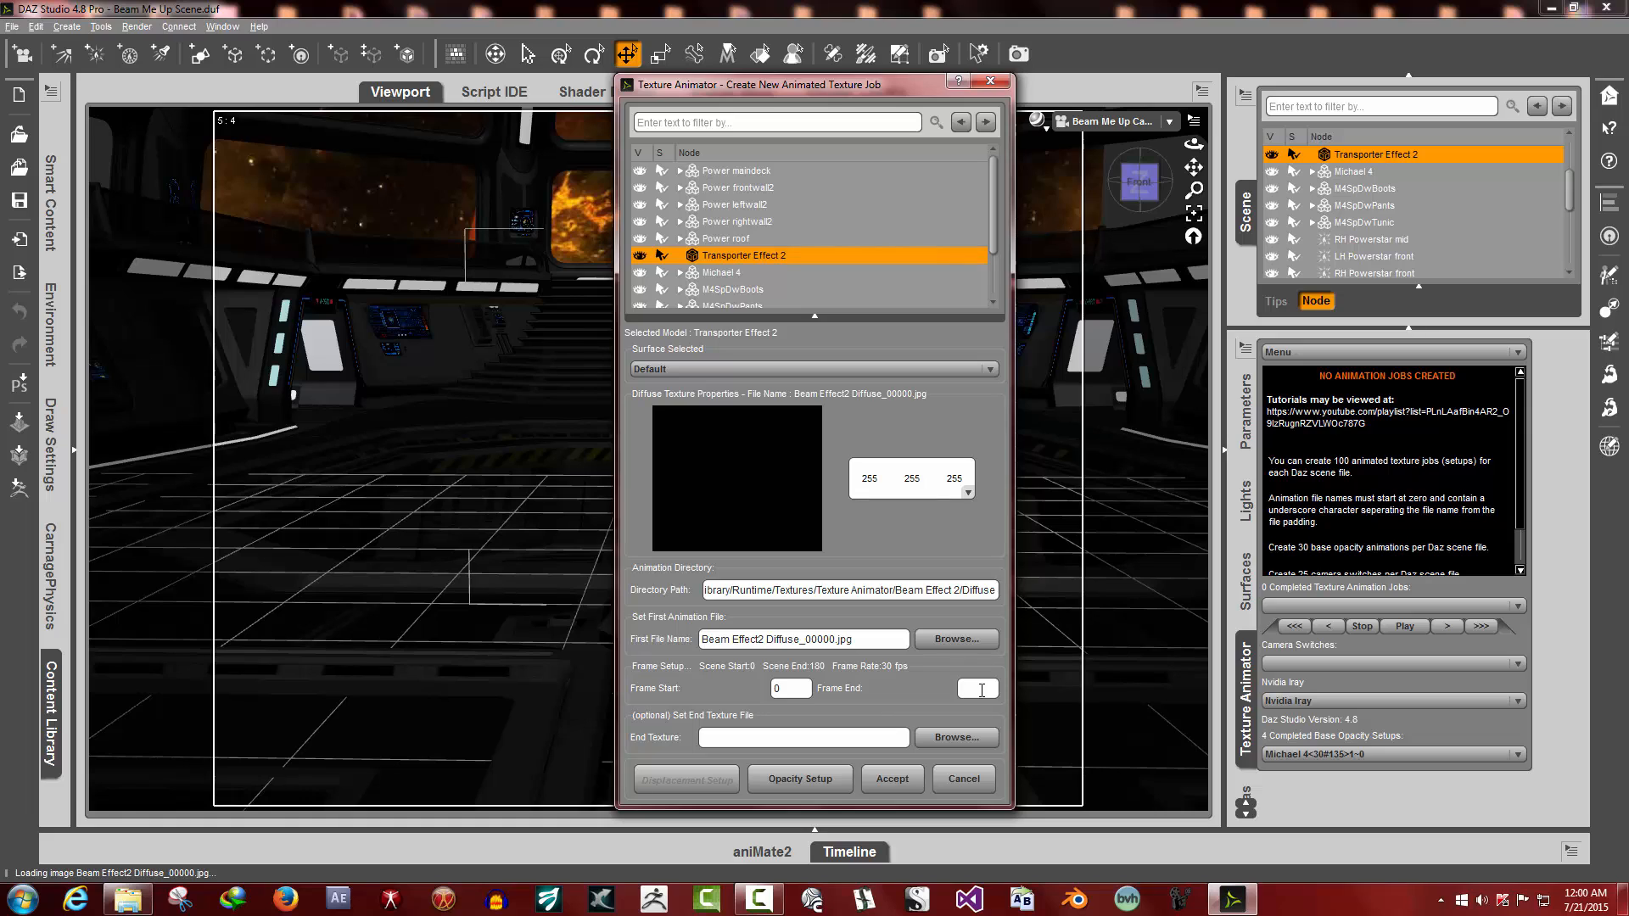
{"action": "type", "text": "120"}
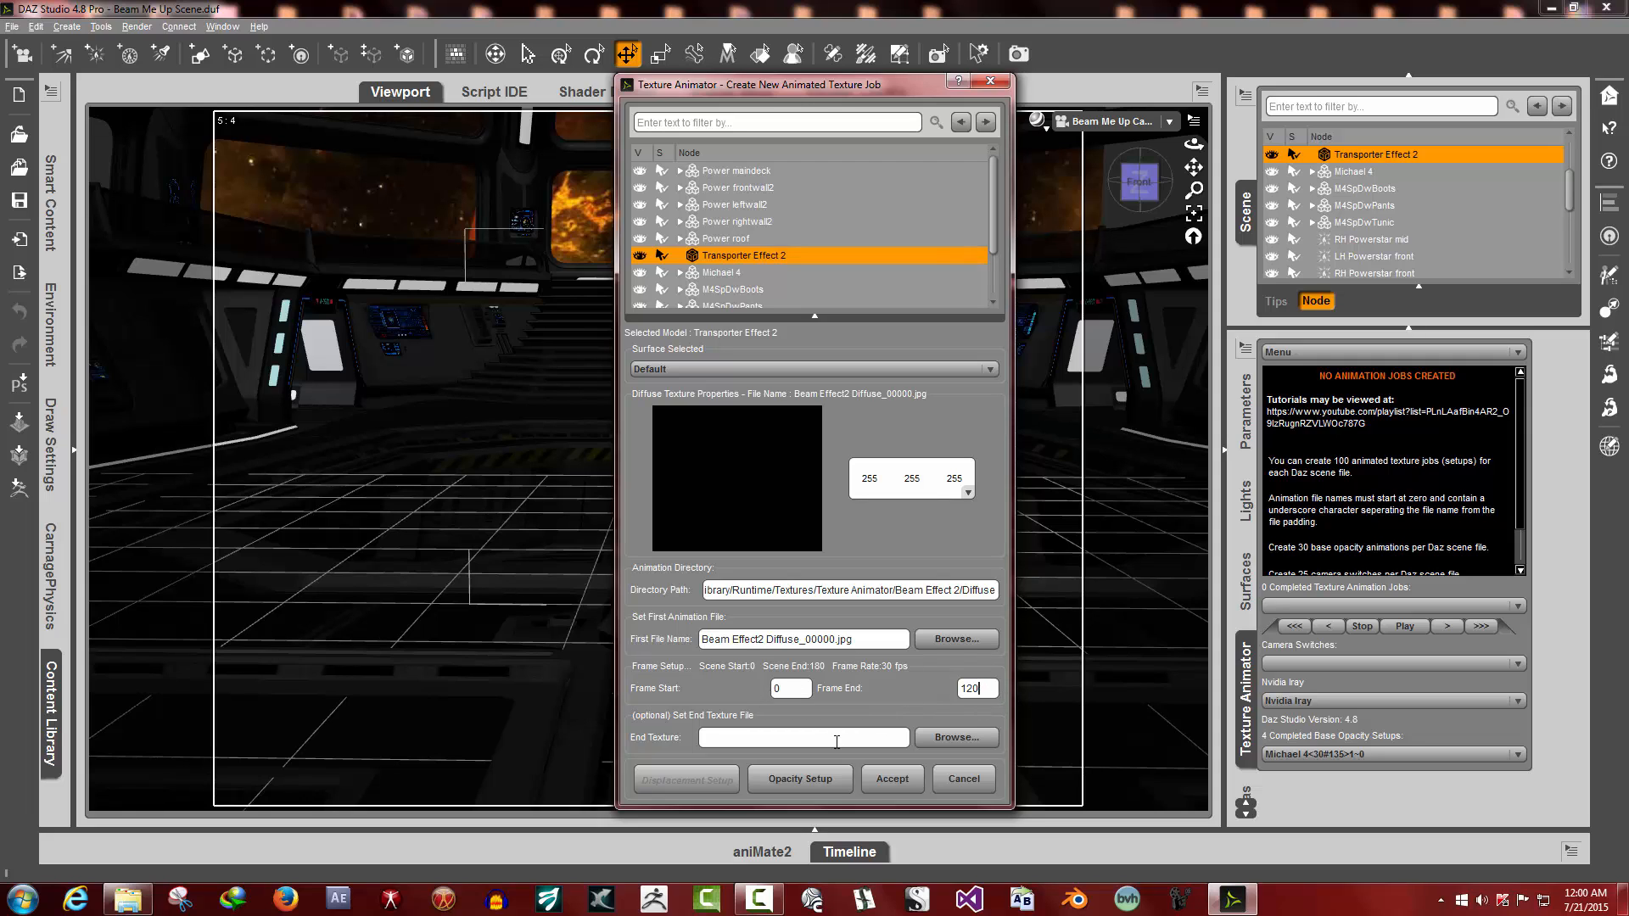
{"action": "left_click", "coordinate": [730, 733]}
Open the job's opacity setup and find Beam Effect2 Opacity_00000.jpg in the Opacity folder of Beam Effect 2
{"action": "left_click", "coordinate": [819, 783]}
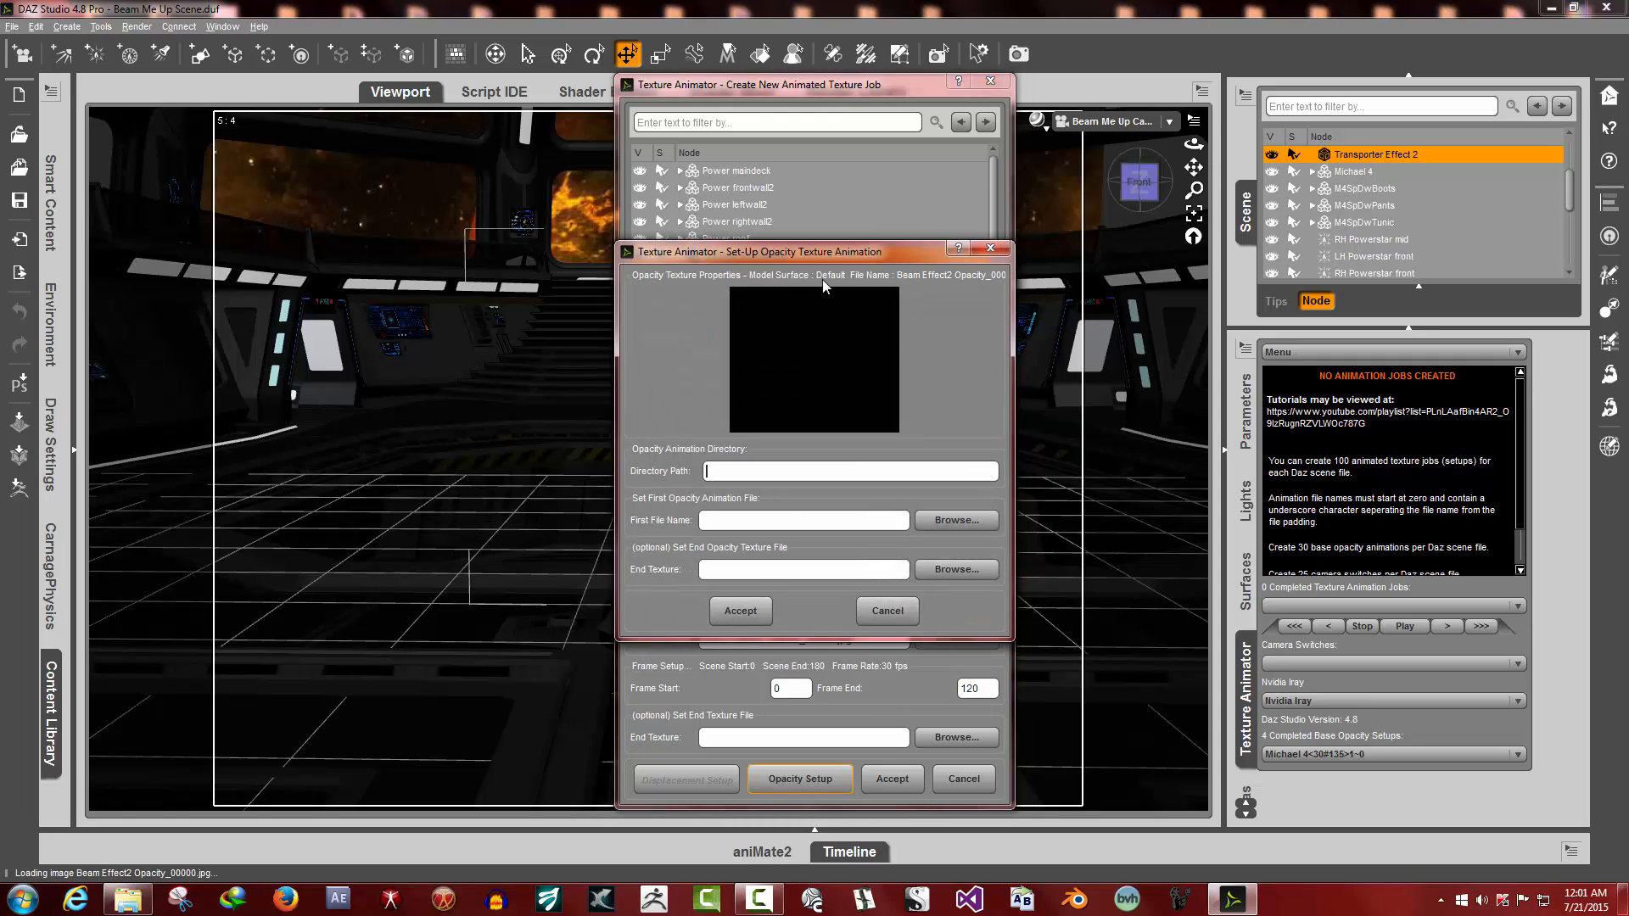
{"action": "mouse_move", "coordinate": [798, 247]}
{"action": "left_mouse_down"}
{"action": "mouse_move", "coordinate": [780, 241]}
{"action": "mouse_move", "coordinate": [796, 246]}
{"action": "left_mouse_up"}
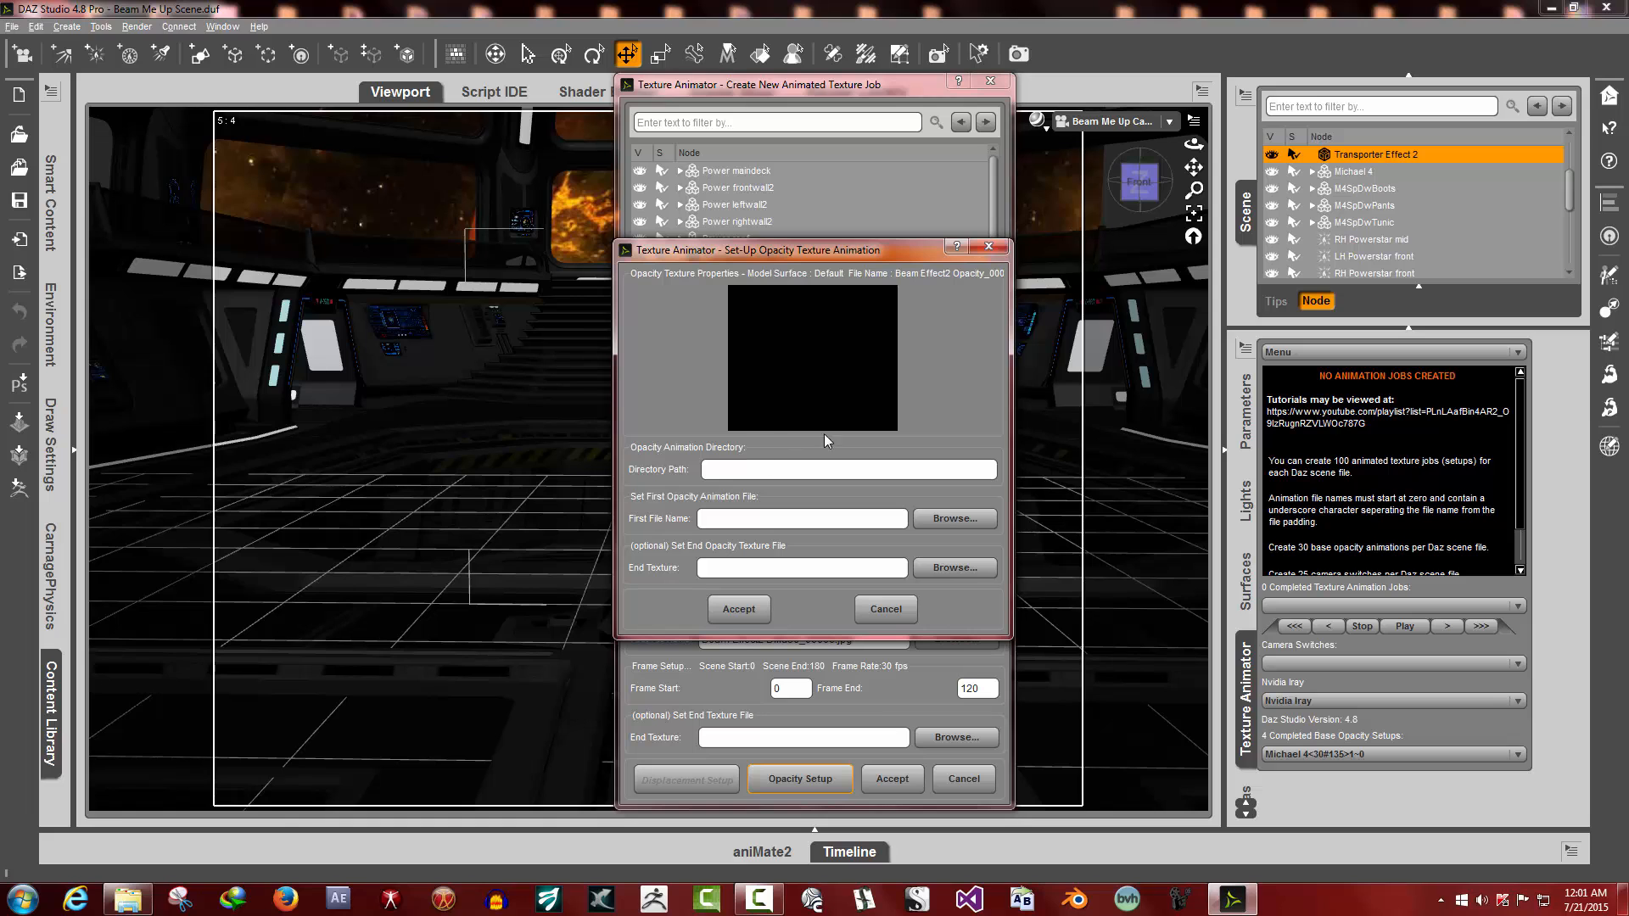
{"action": "left_click", "coordinate": [939, 521]}
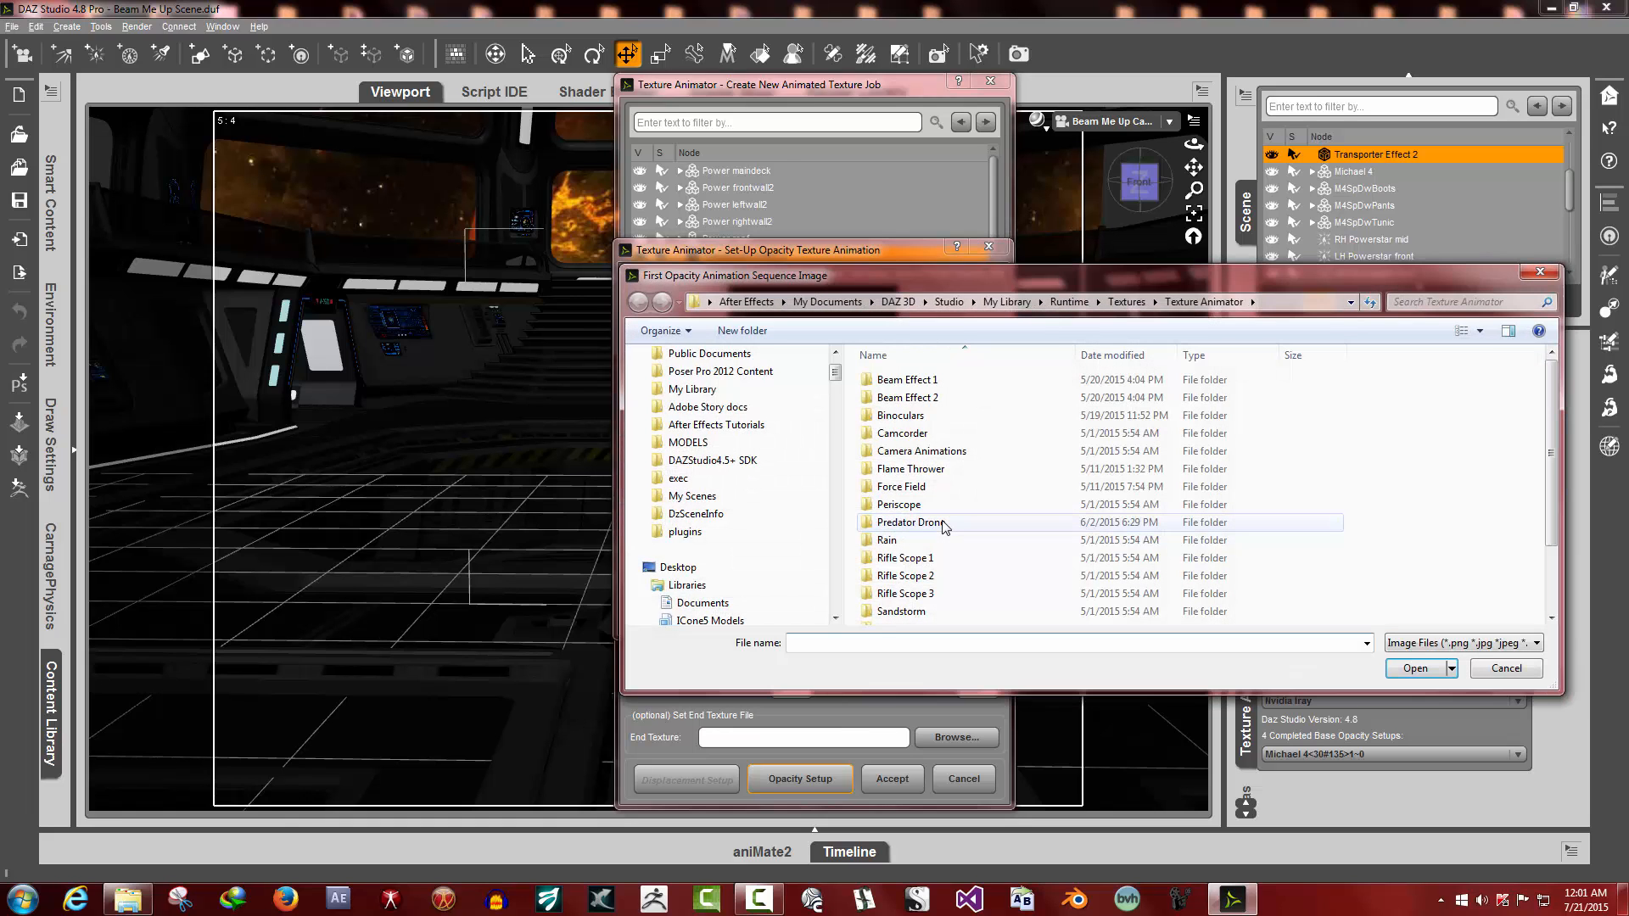
{"action": "left_click", "coordinate": [920, 400]}
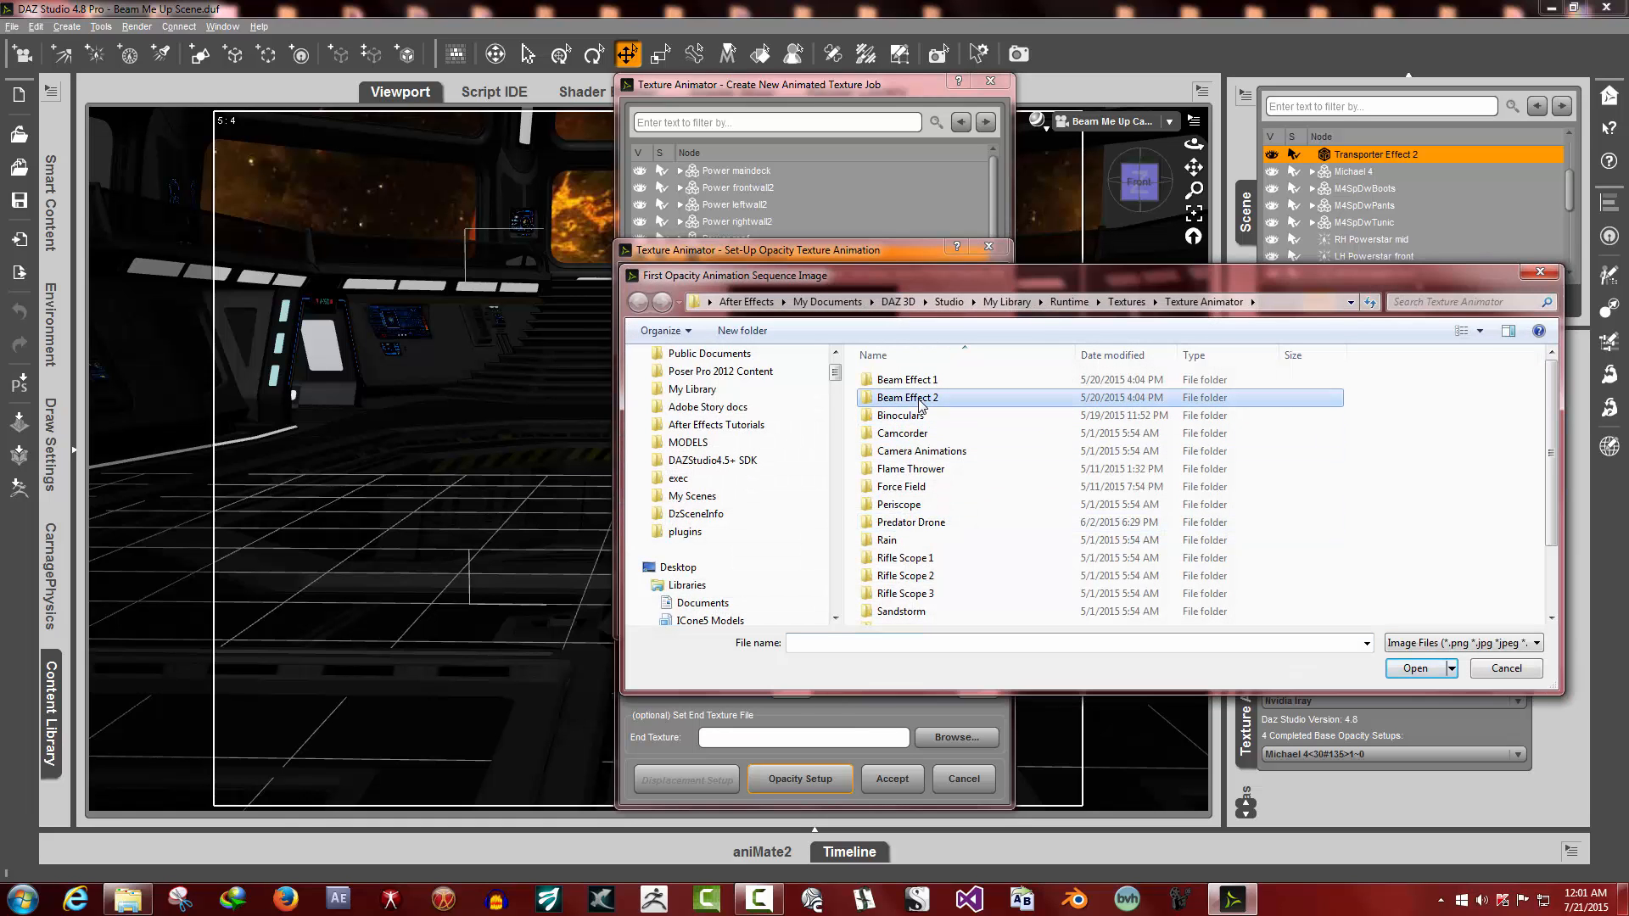
{"action": "double_click", "coordinate": [920, 398]}
{"action": "left_click", "coordinate": [920, 398]}
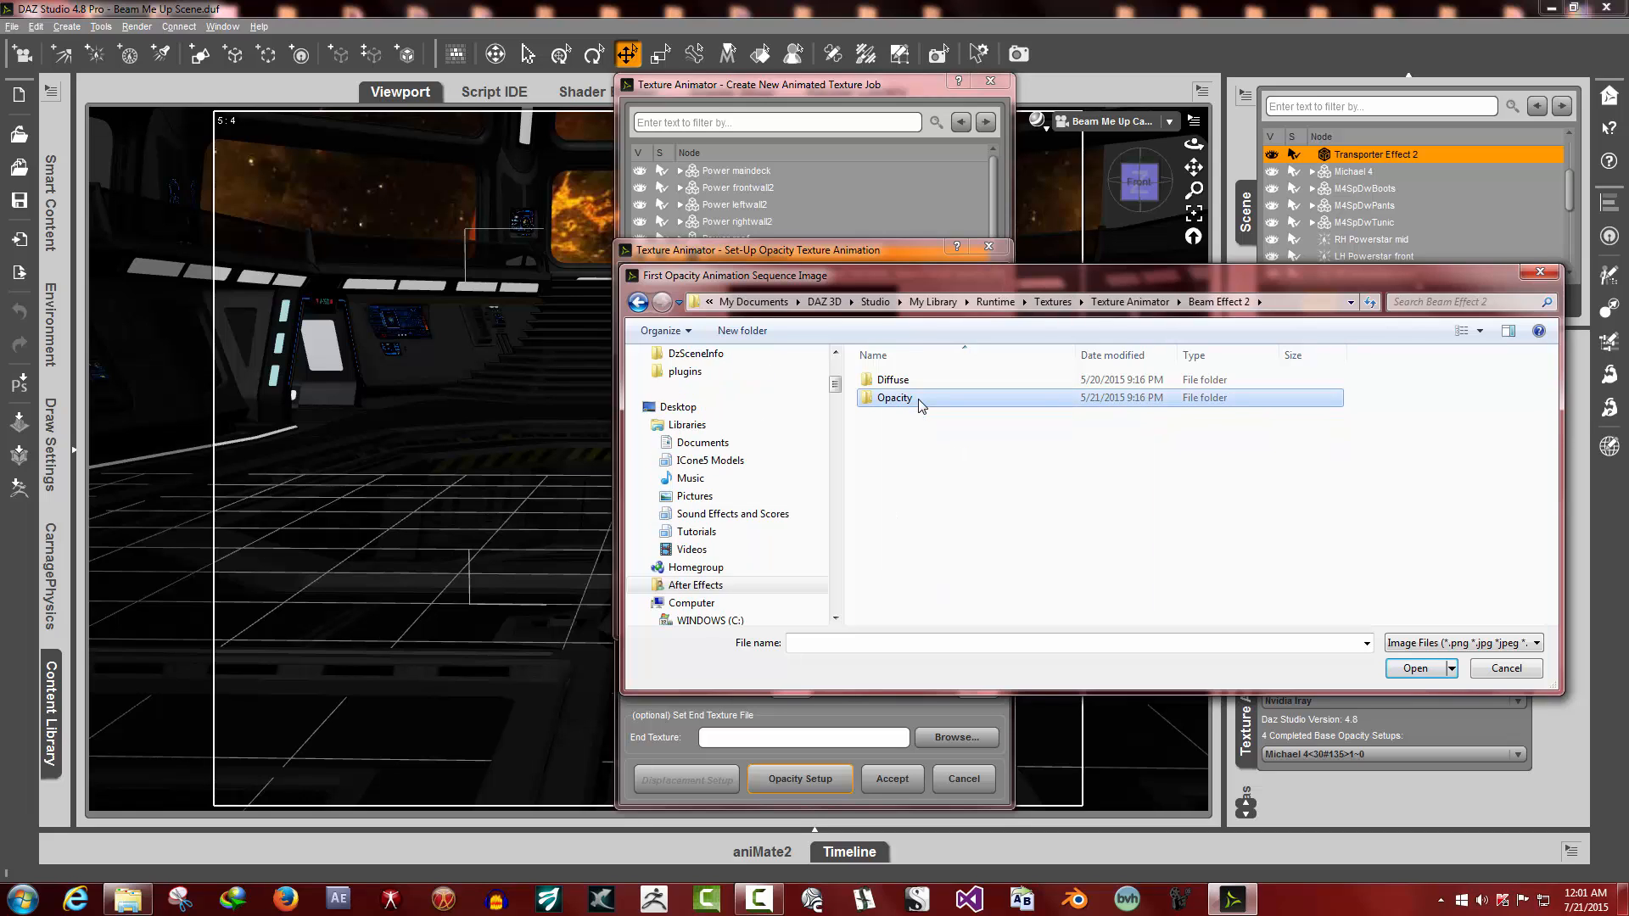
{"action": "double_click", "coordinate": [921, 399]}
{"action": "left_click", "coordinate": [921, 398]}
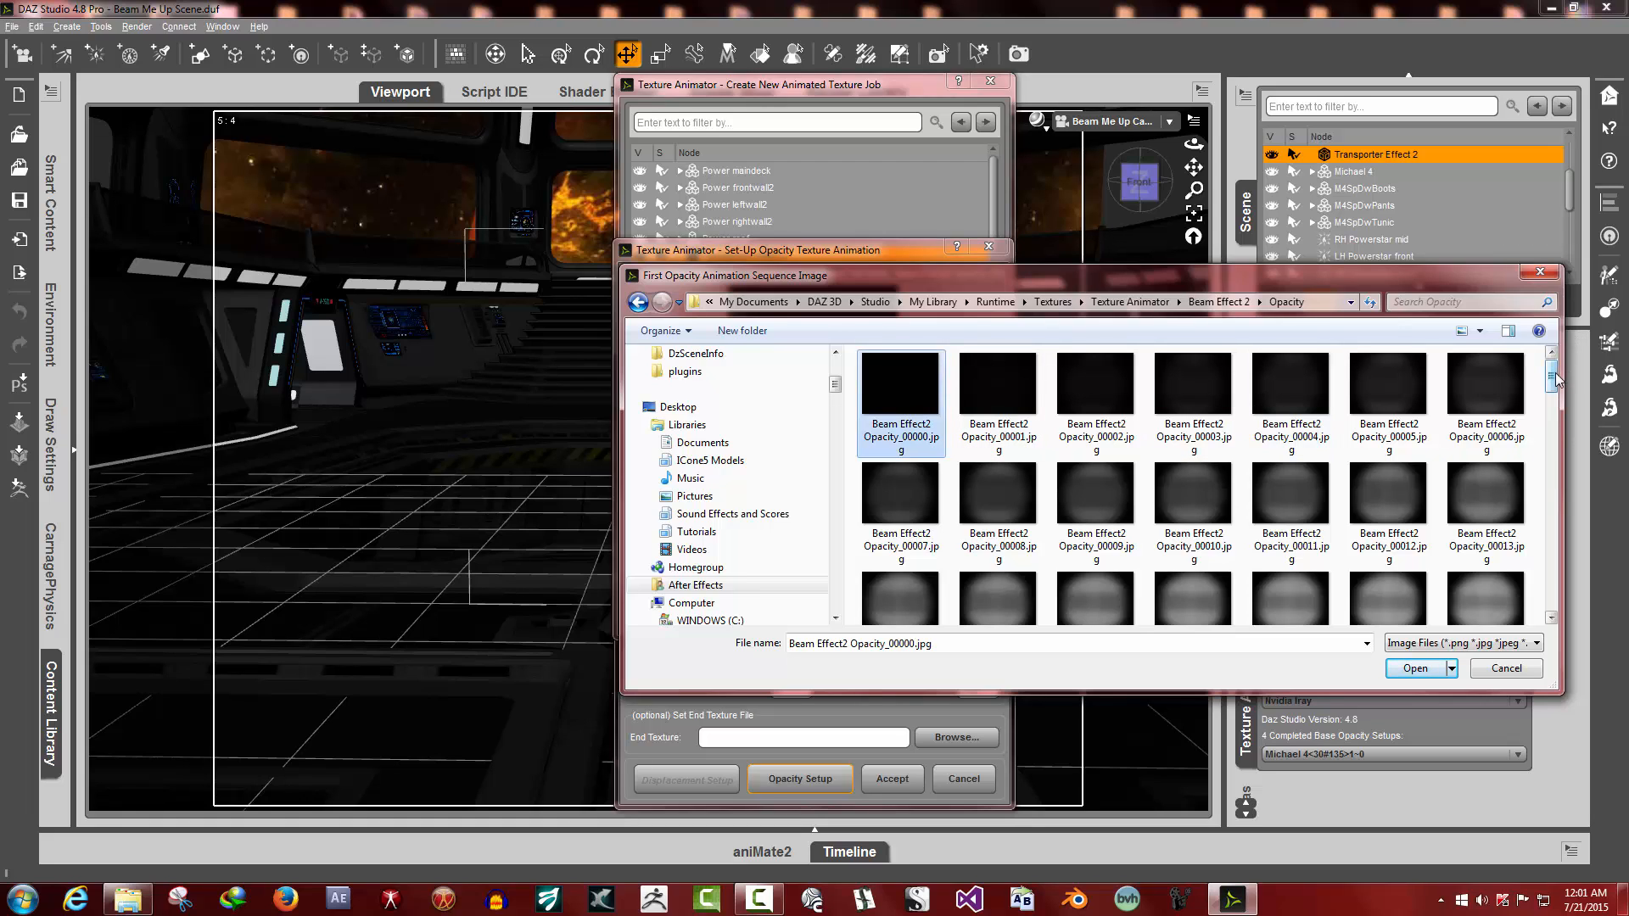
Check the opacity sequence through its last image, load Beam Effect2 Opacity_00000.jpg as the first file and accept the opacity setup
{"action": "left_click_drag", "start_coordinate": [1555, 380], "coordinate": [1570, 628]}
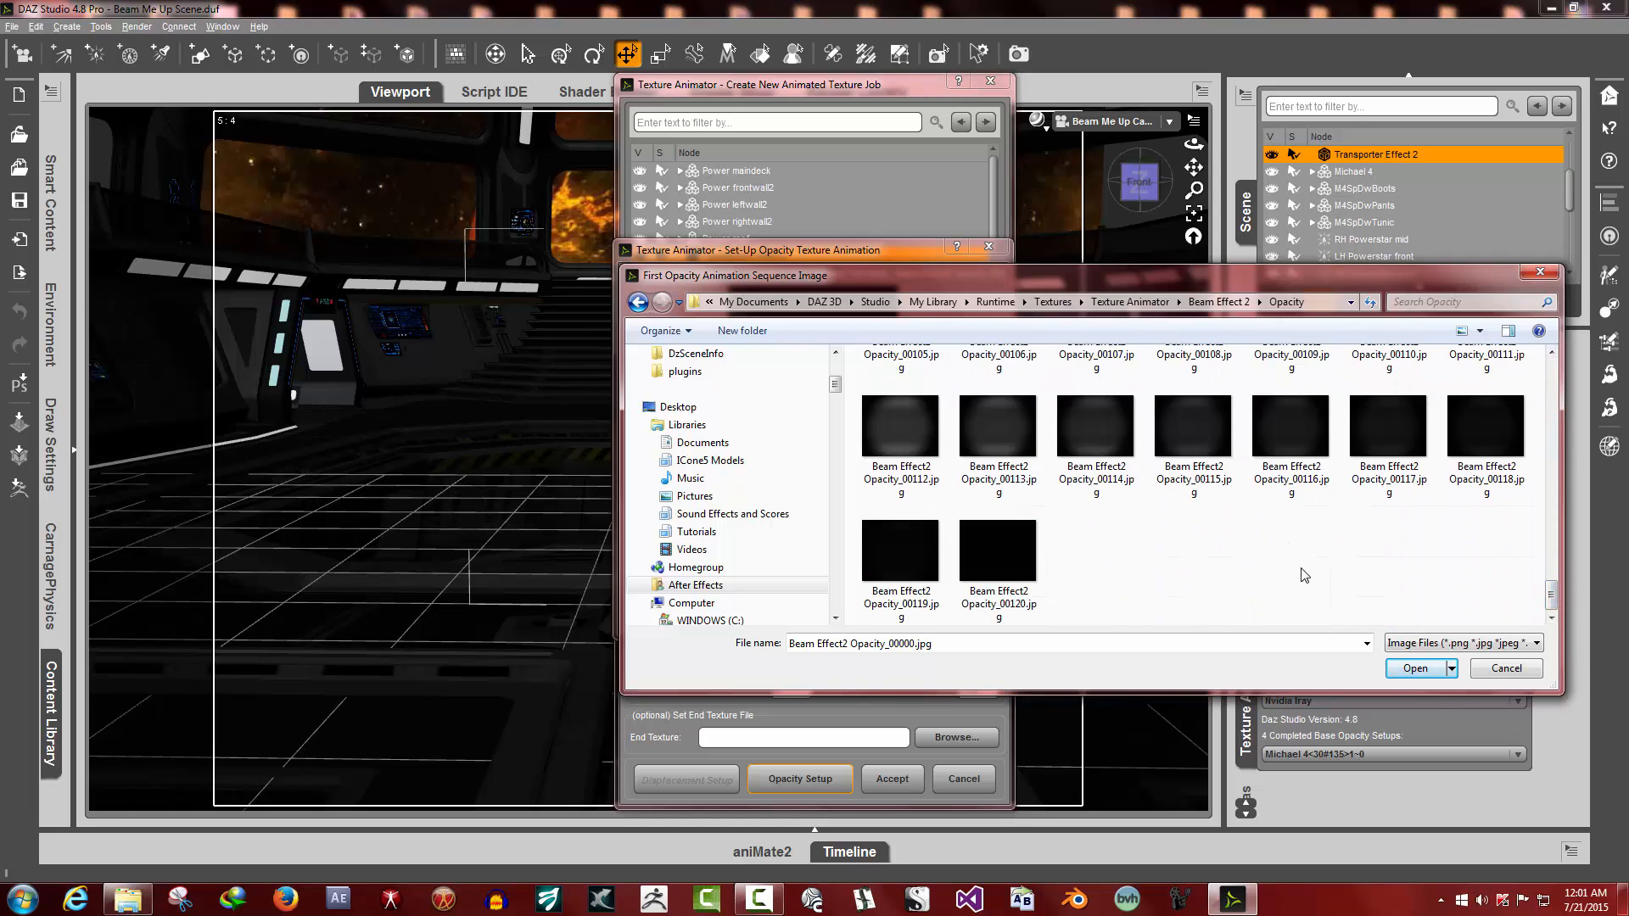
{"action": "left_click_drag", "start_coordinate": [1548, 597], "coordinate": [1564, 536]}
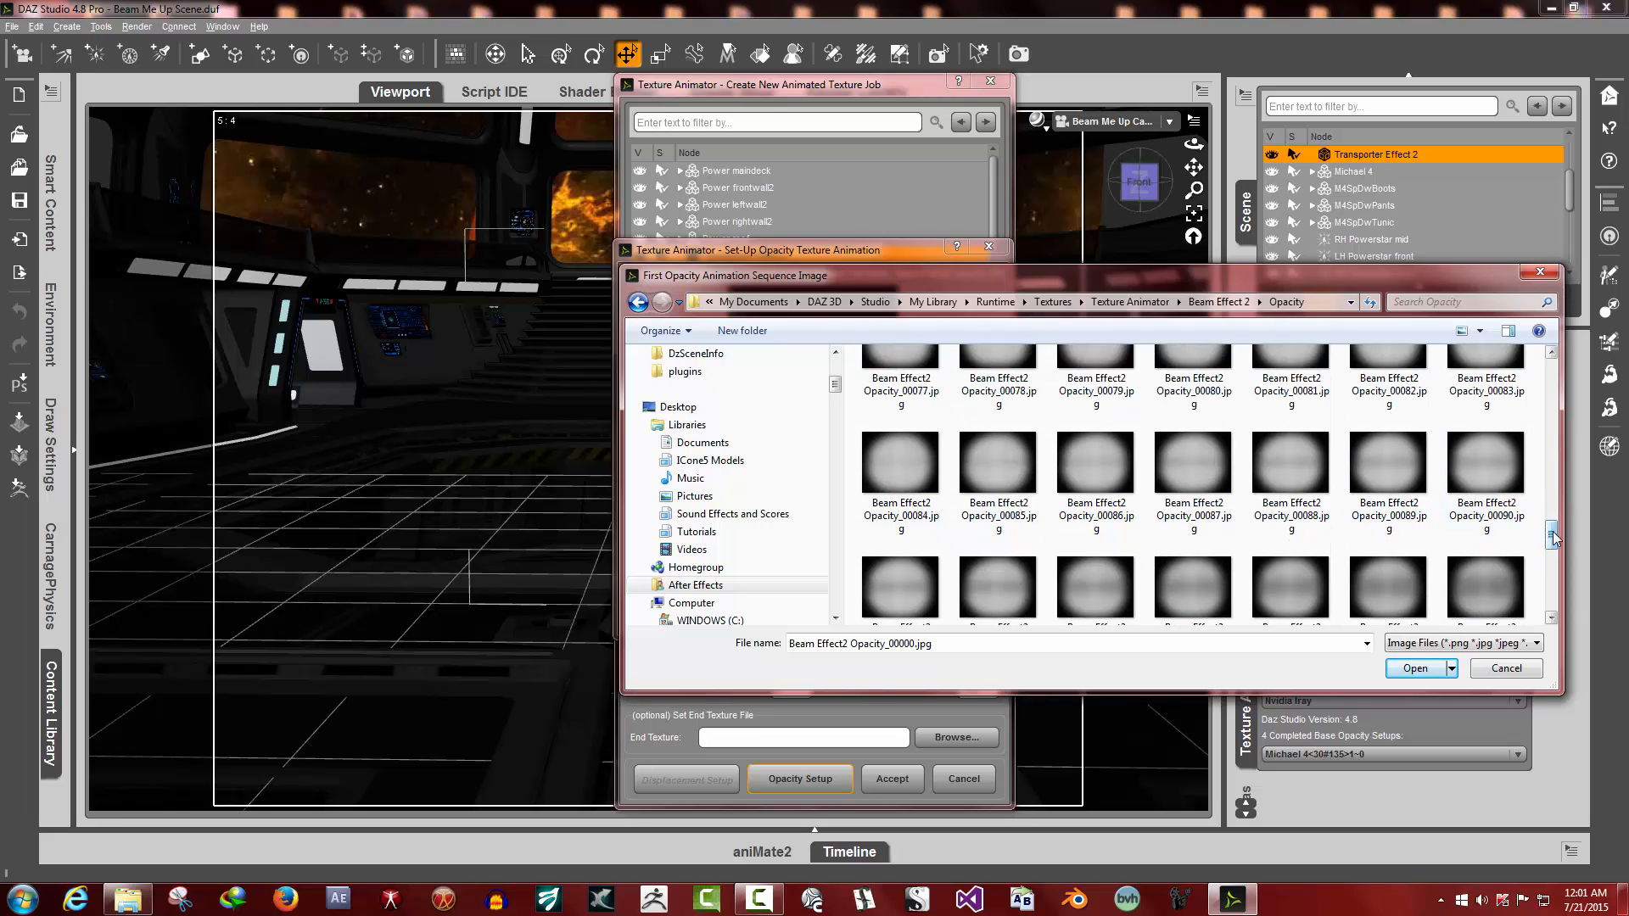
{"action": "left_click_drag", "start_coordinate": [1552, 536], "coordinate": [1553, 365]}
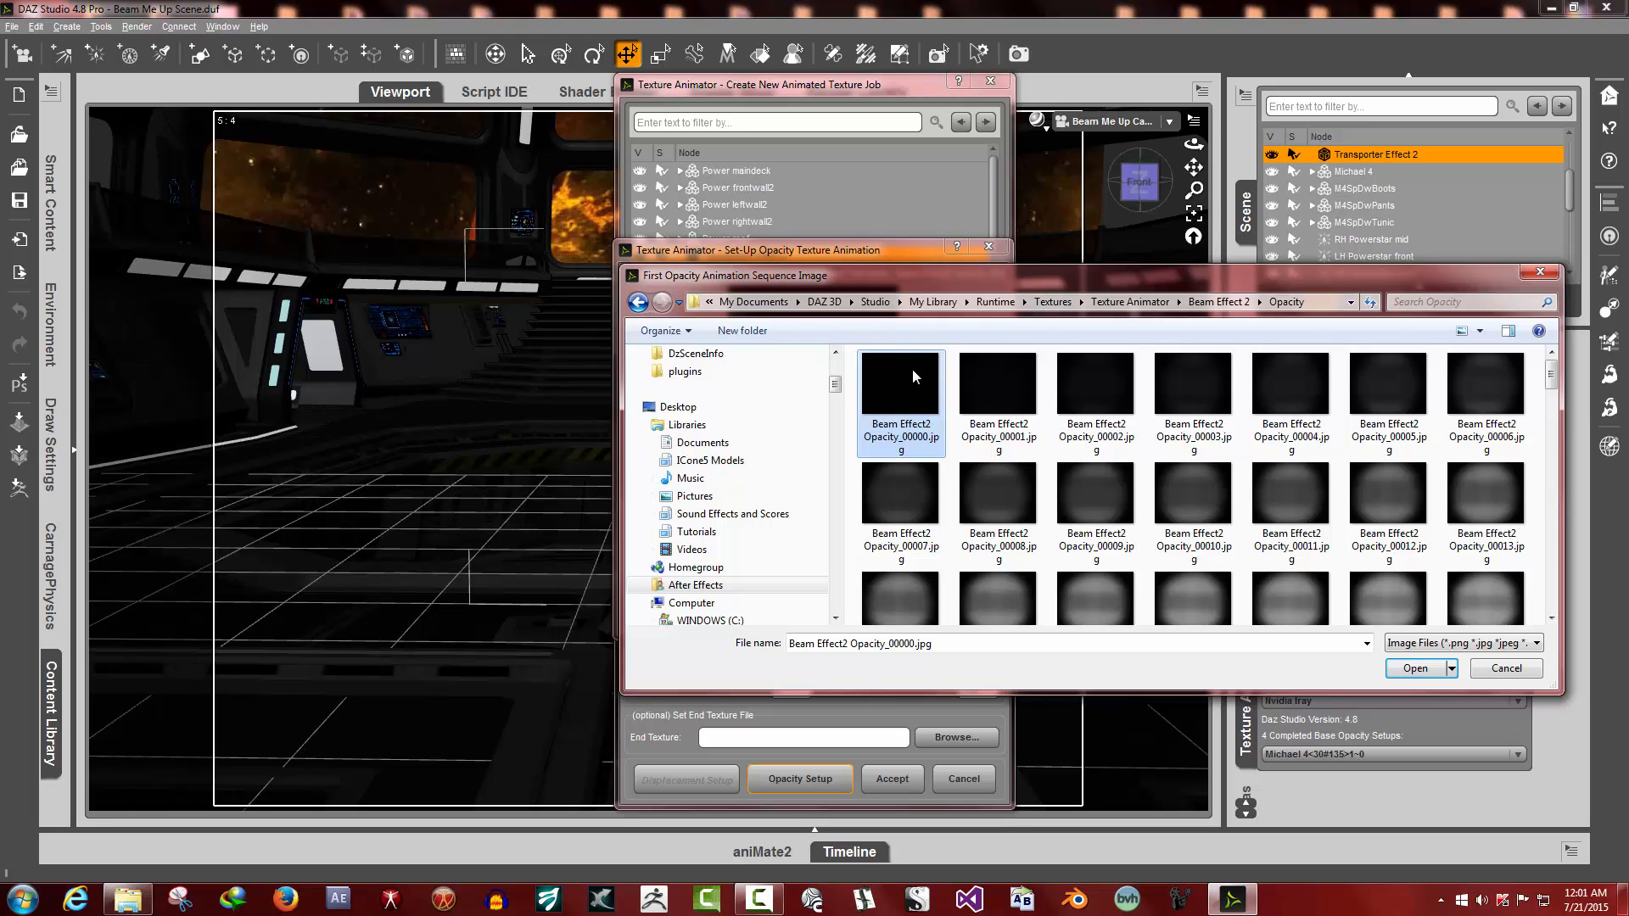
{"action": "left_click", "coordinate": [1414, 668]}
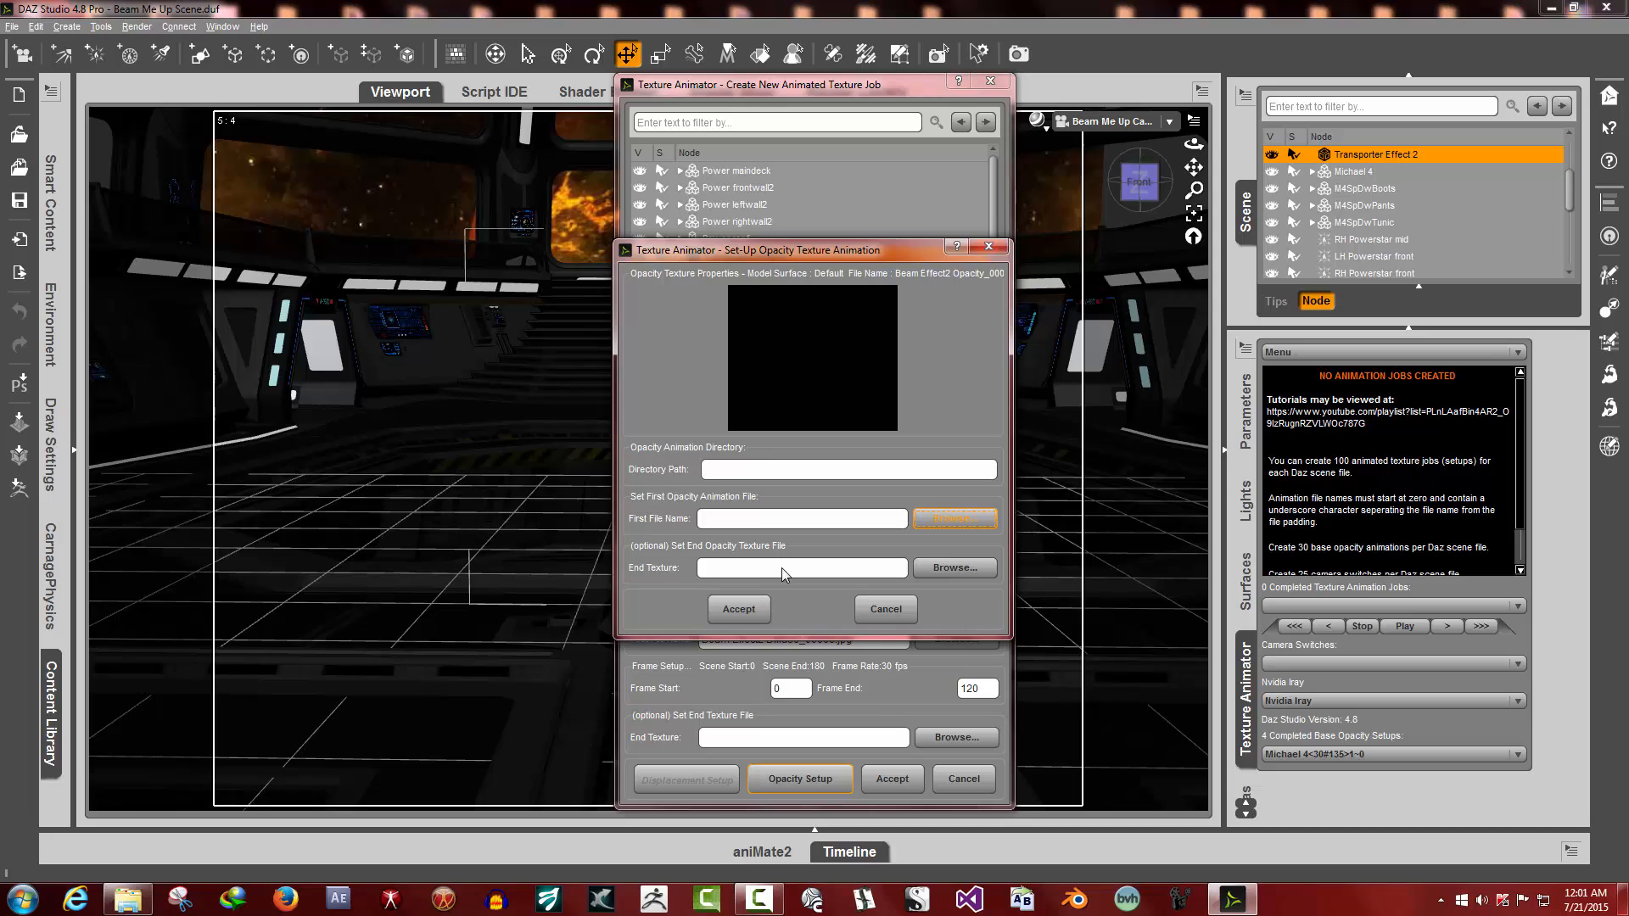
{"action": "left_click", "coordinate": [863, 522]}
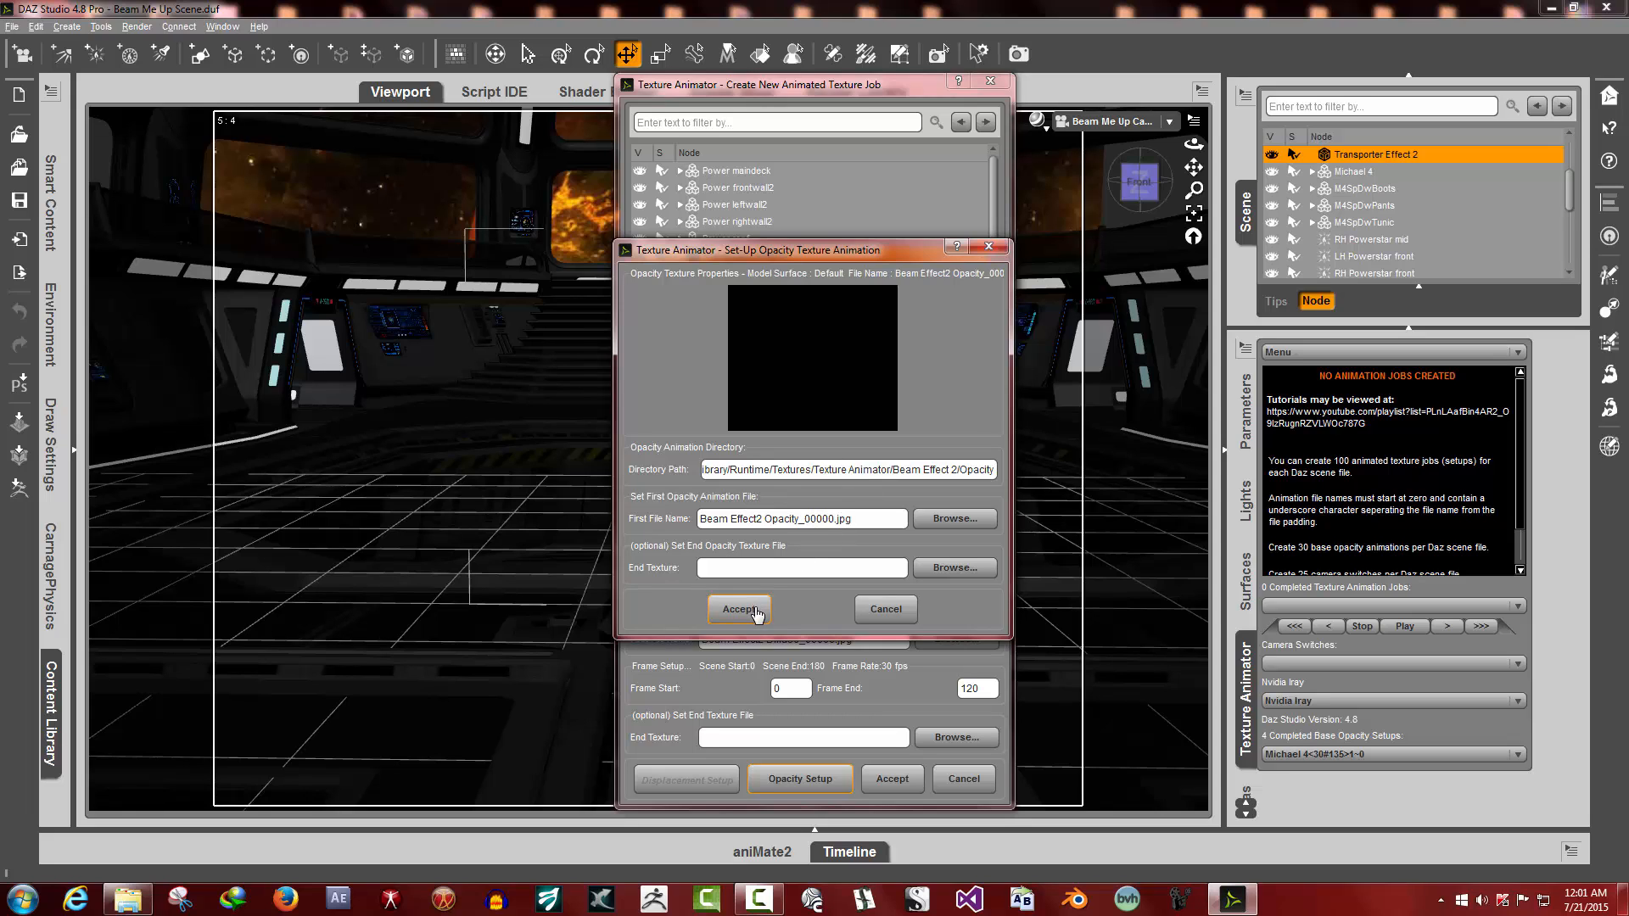
{"action": "left_click", "coordinate": [731, 567]}
{"action": "left_click", "coordinate": [731, 611]}
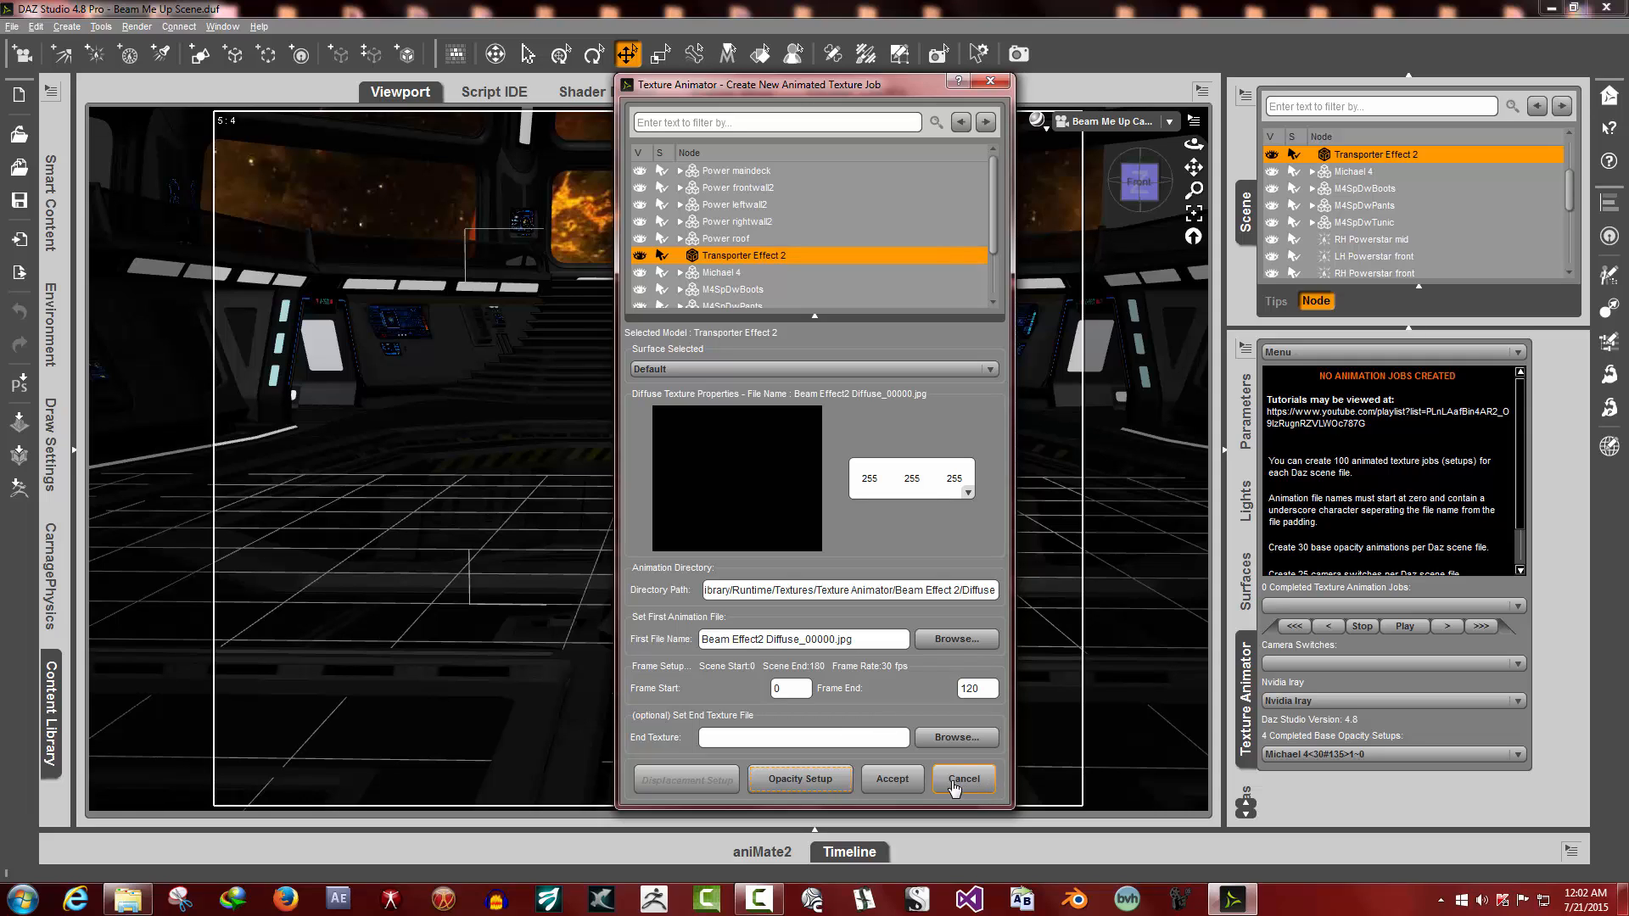
Accept the new Transporter Effect 2 texture animation job and review the setup name in its summary
{"action": "left_click", "coordinate": [892, 778]}
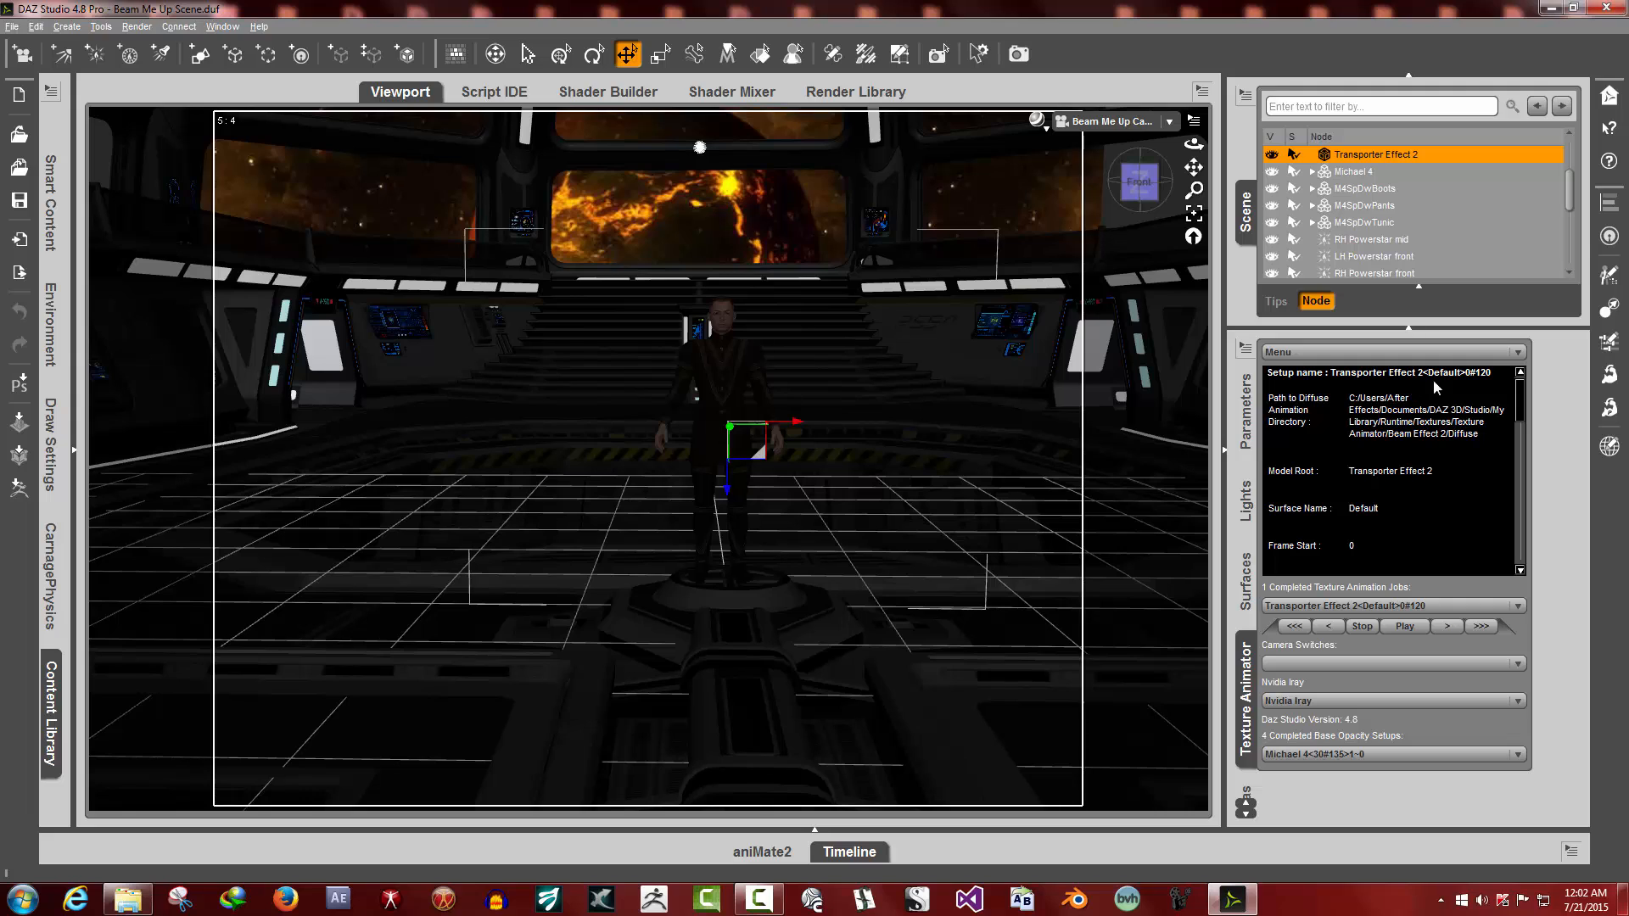
{"action": "left_click_drag", "start_coordinate": [1489, 374], "coordinate": [1266, 374]}
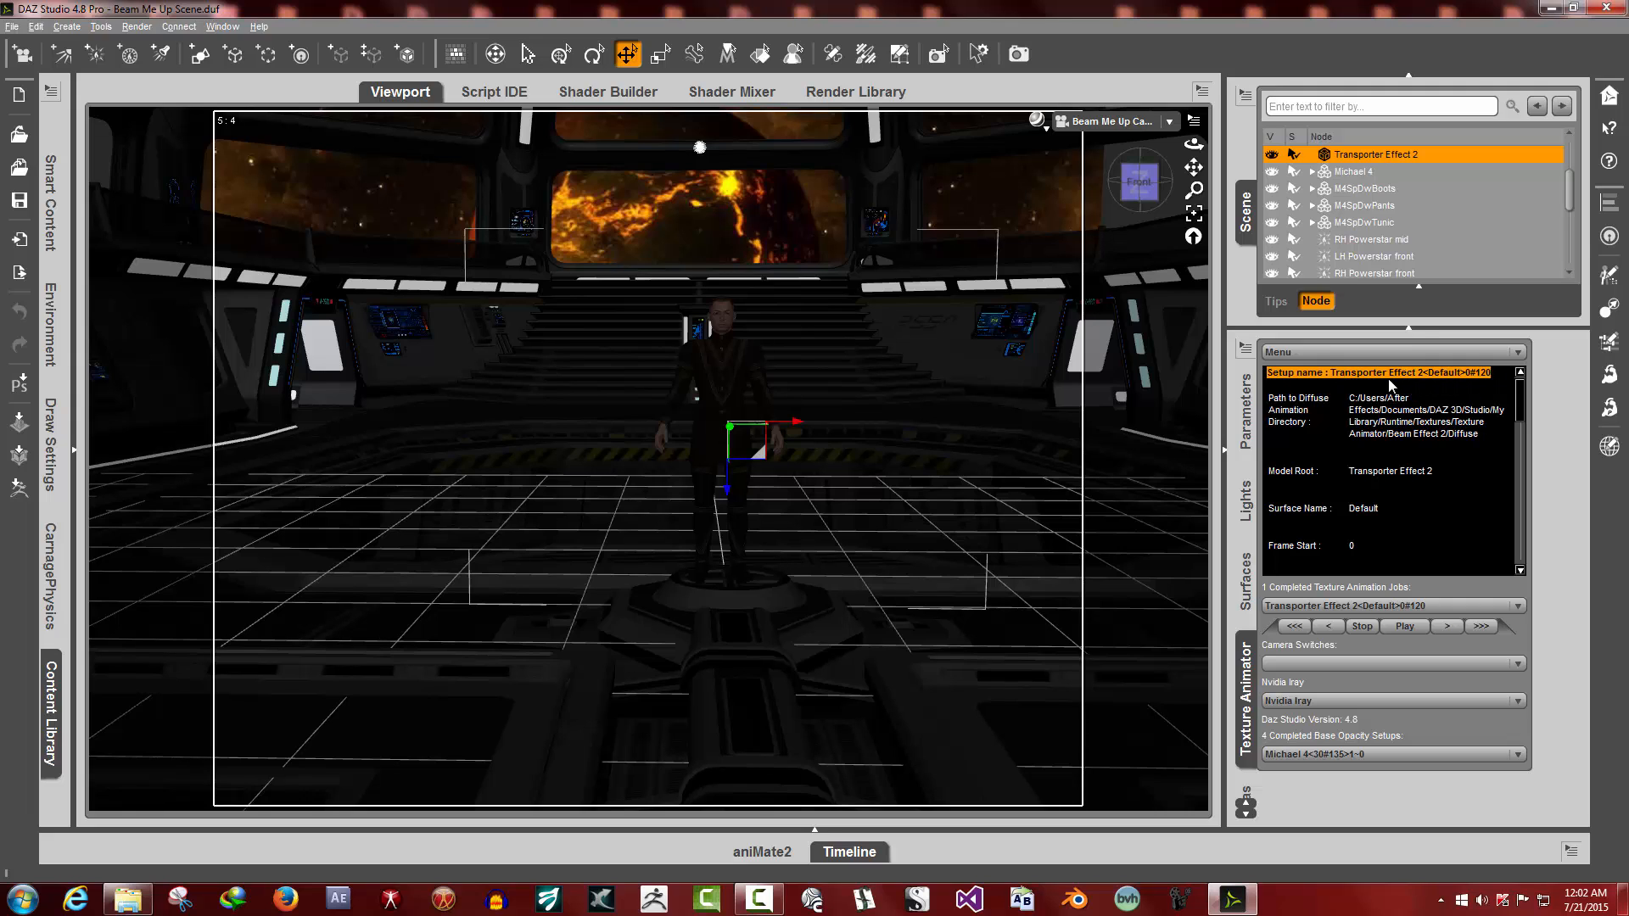
{"action": "left_click", "coordinate": [1388, 379]}
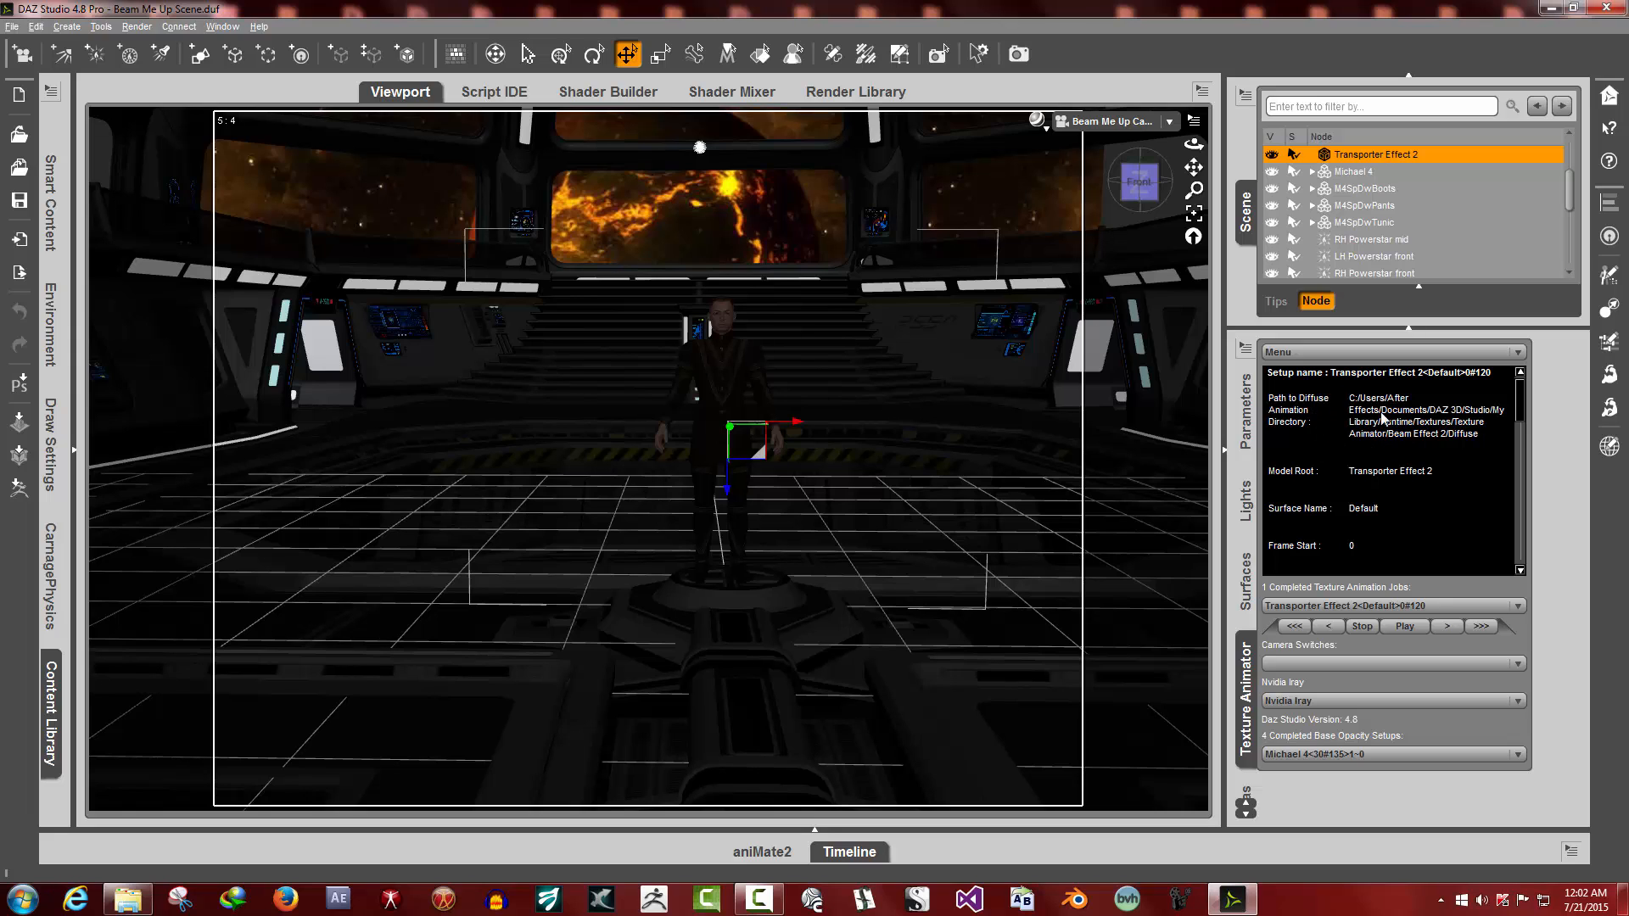
Review the model root, surface name and frame range in the Transporter Effect 2 job summary
{"action": "scroll", "coordinate": [1403, 458], "scroll_direction": "down", "scroll_amount": 1}
{"action": "scroll", "coordinate": [1403, 456], "scroll_direction": "down", "scroll_amount": 2}
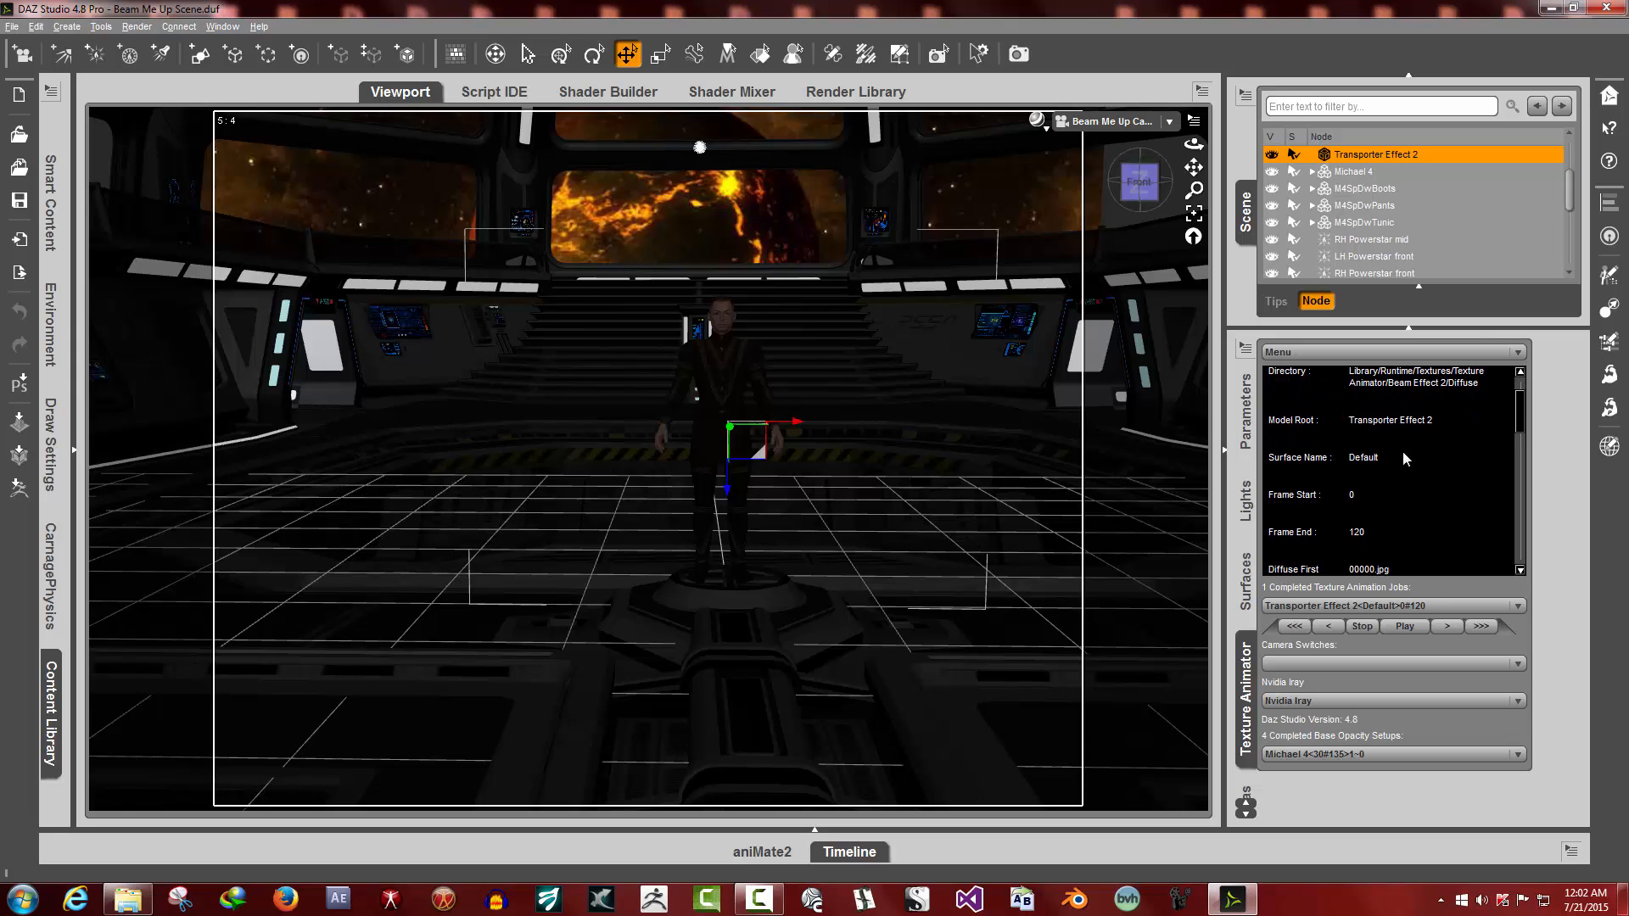
{"action": "scroll", "coordinate": [1400, 453], "scroll_direction": "up", "scroll_amount": 3}
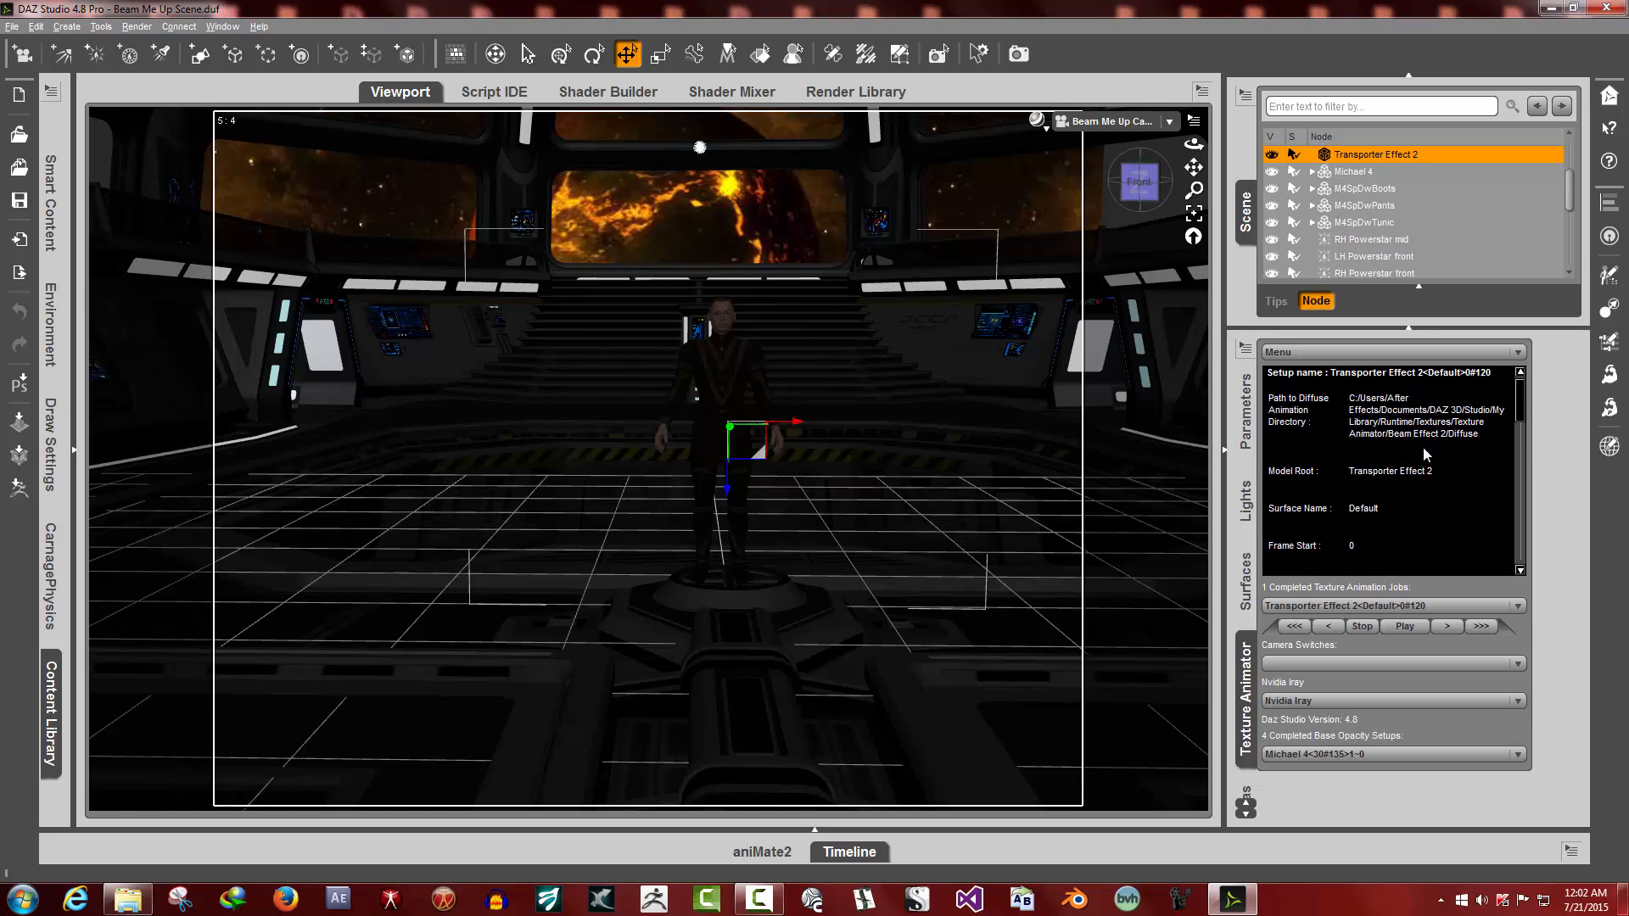
{"action": "scroll", "coordinate": [1406, 472], "scroll_direction": "down", "scroll_amount": 2}
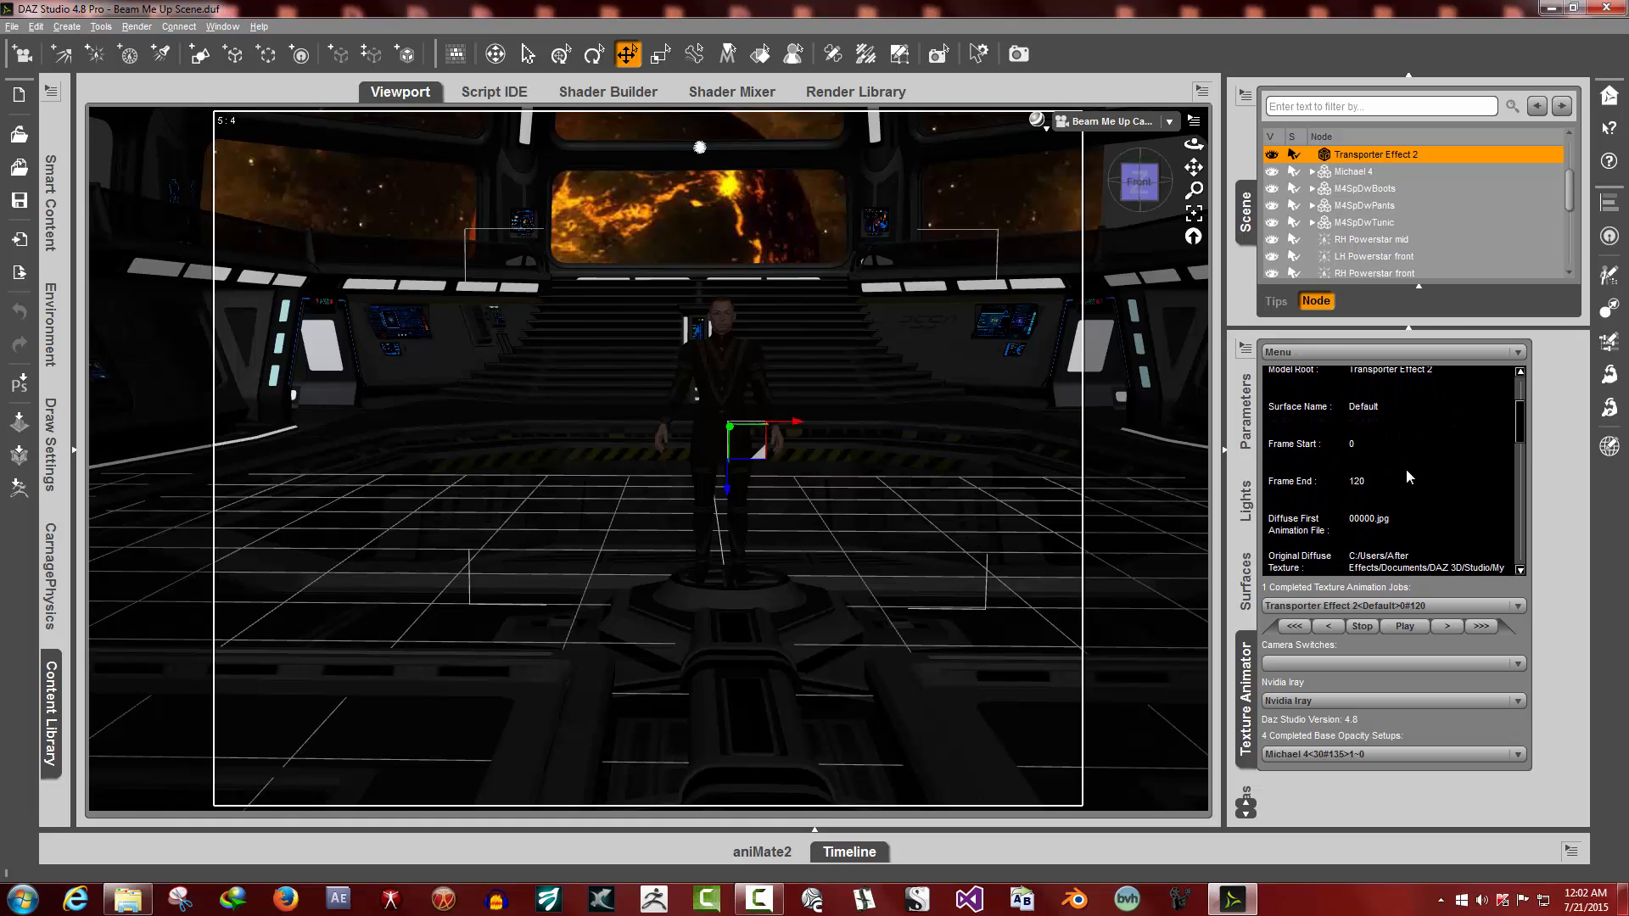
{"action": "scroll", "coordinate": [1403, 450], "scroll_direction": "up", "scroll_amount": 2}
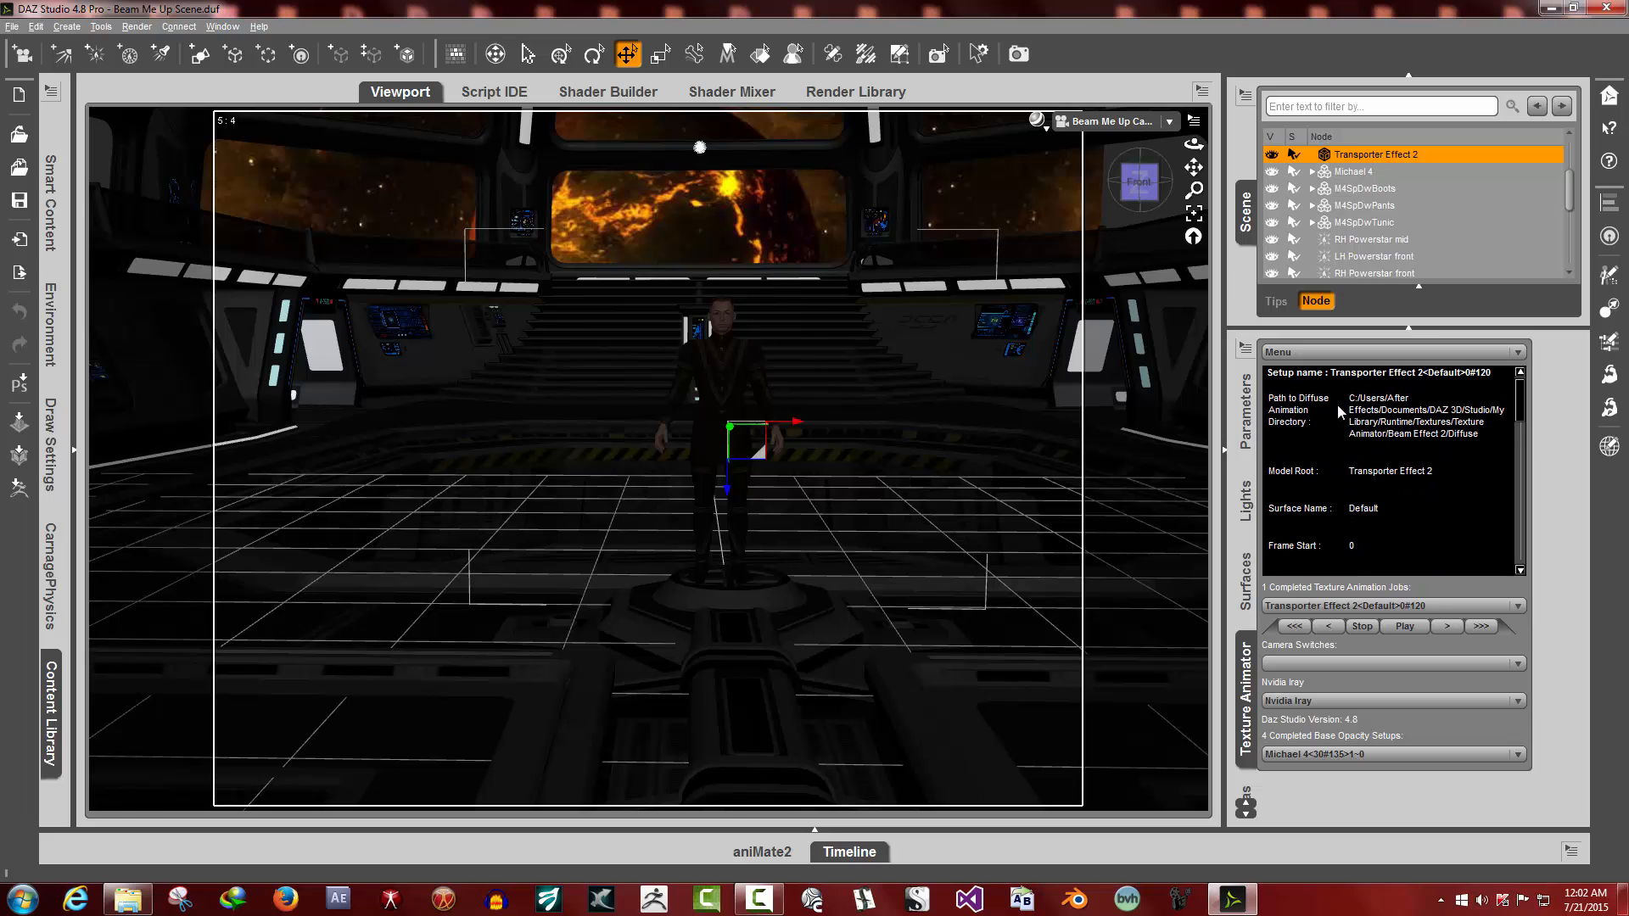
{"action": "scroll", "coordinate": [1403, 479], "scroll_direction": "down", "scroll_amount": 2}
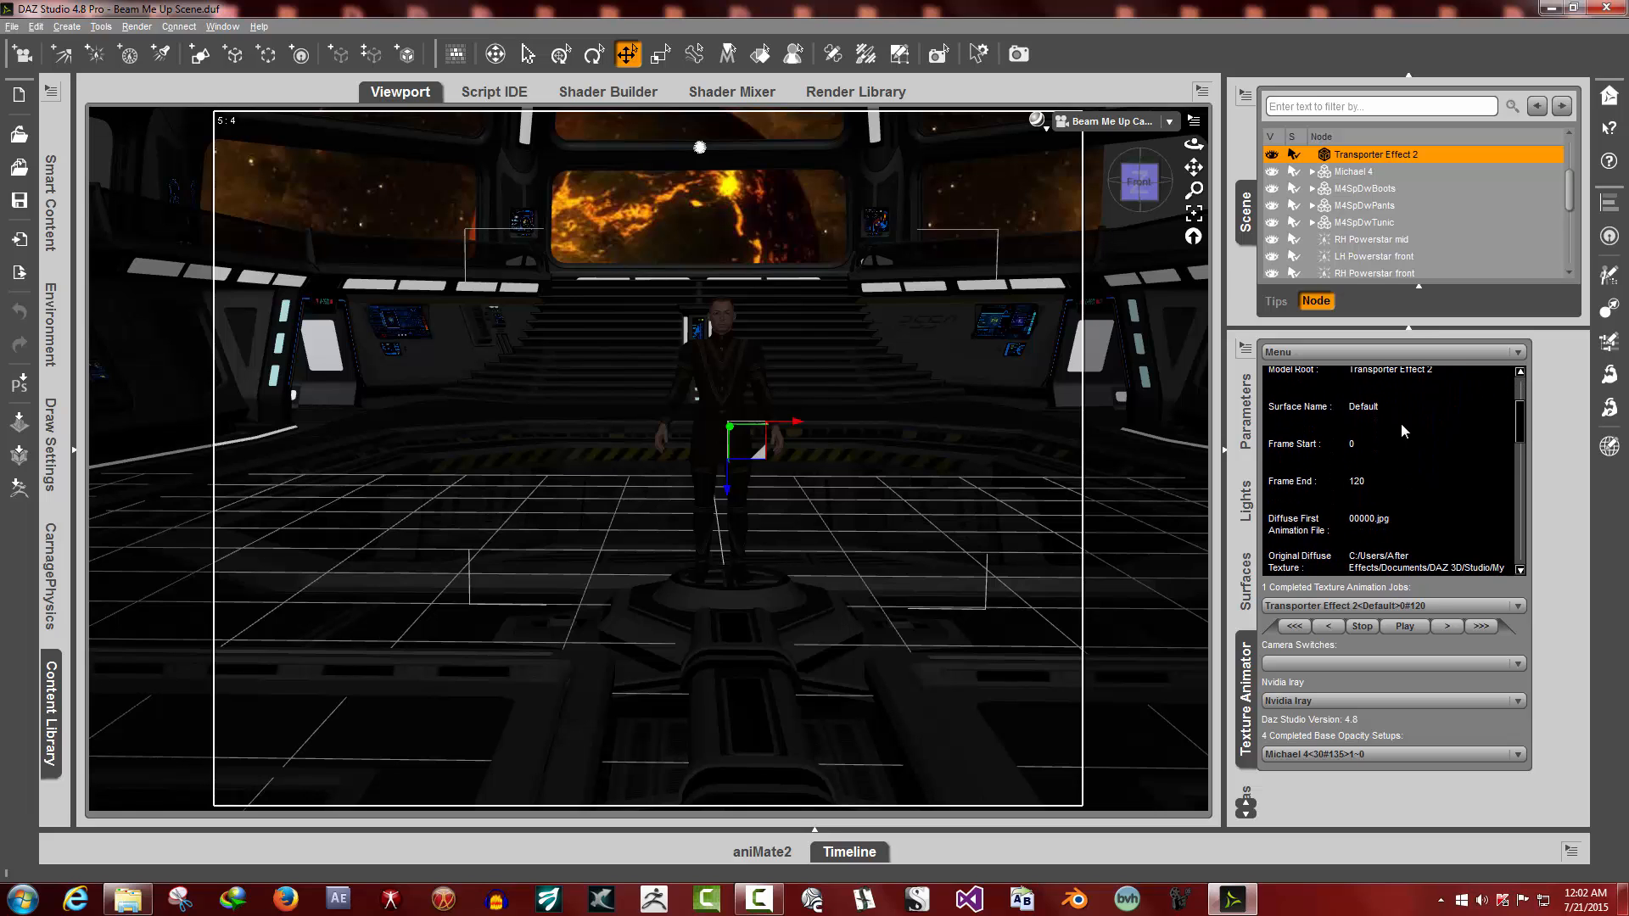
{"action": "left_click_drag", "start_coordinate": [1359, 405], "coordinate": [1347, 405]}
{"action": "left_click", "coordinate": [1388, 433]}
Examine the diffuse, opacity and displacement entries in the job summary, including the first animation file names
{"action": "scroll", "coordinate": [1445, 501], "scroll_direction": "down", "scroll_amount": 3}
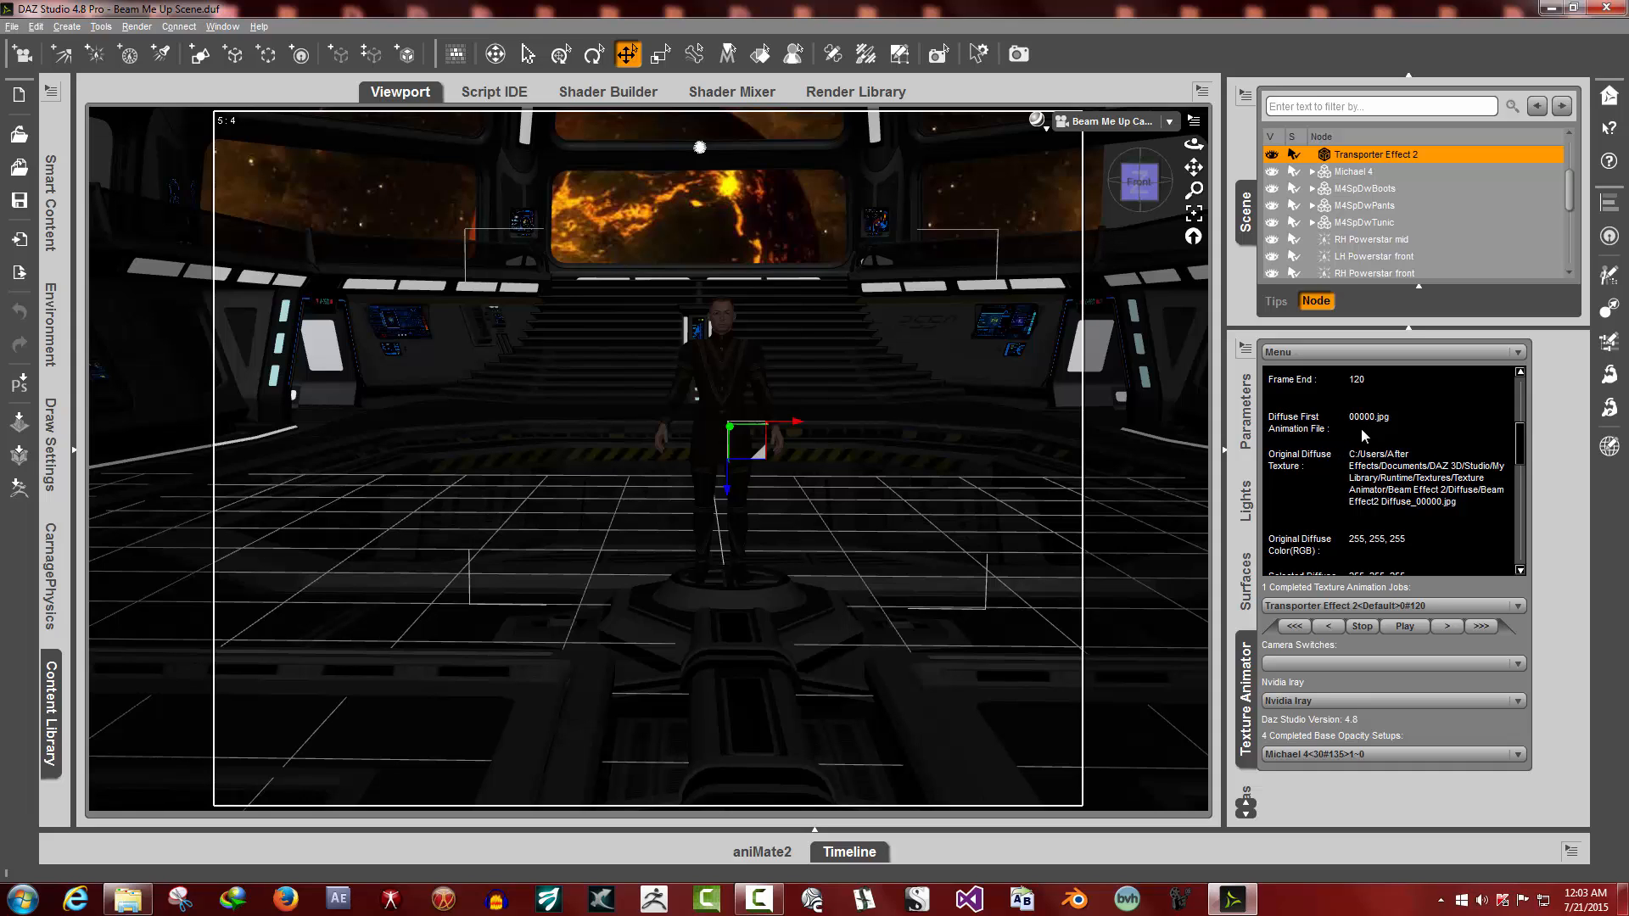
{"action": "scroll", "coordinate": [1408, 481], "scroll_direction": "down", "scroll_amount": 2}
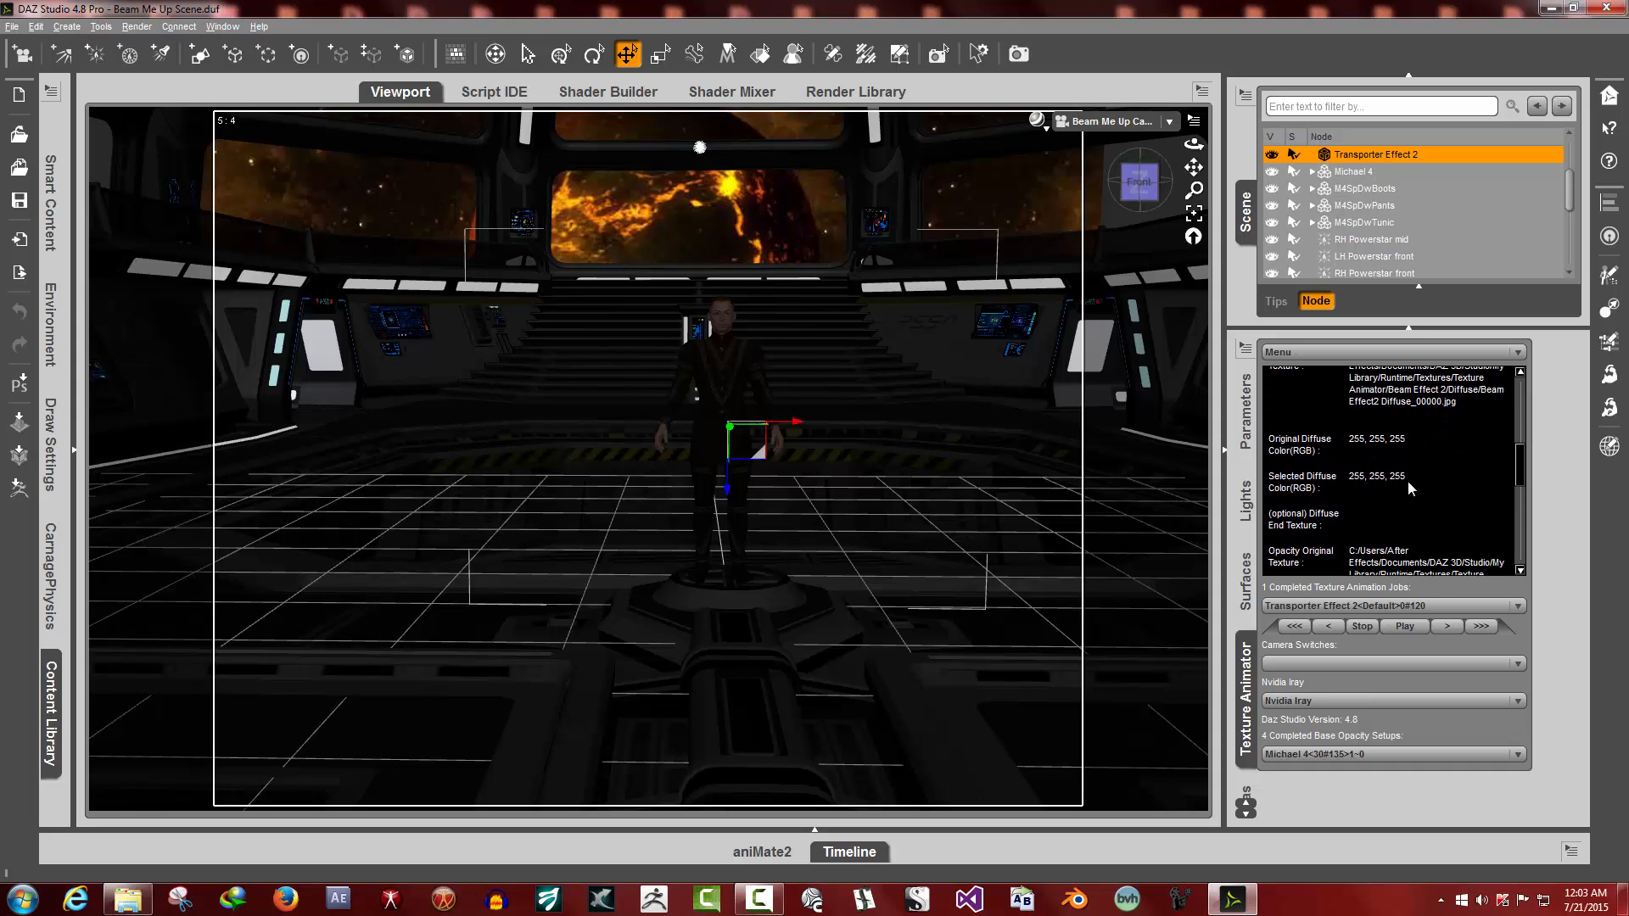
{"action": "scroll", "coordinate": [1410, 488], "scroll_direction": "down", "scroll_amount": 3}
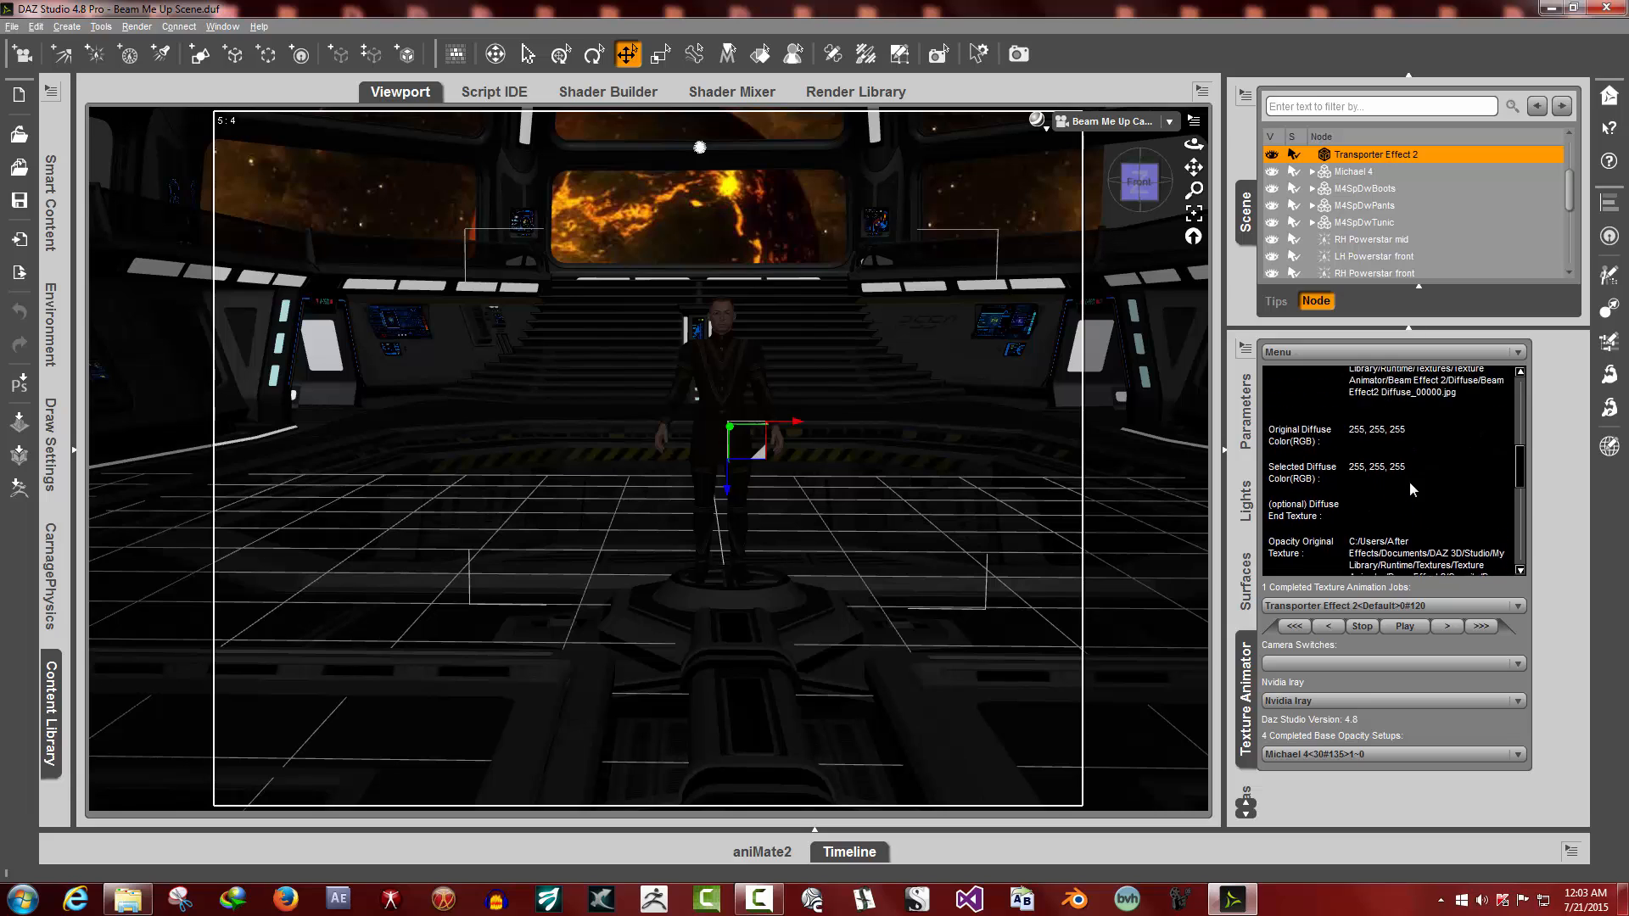
{"action": "scroll", "coordinate": [1411, 494], "scroll_direction": "down", "scroll_amount": 4}
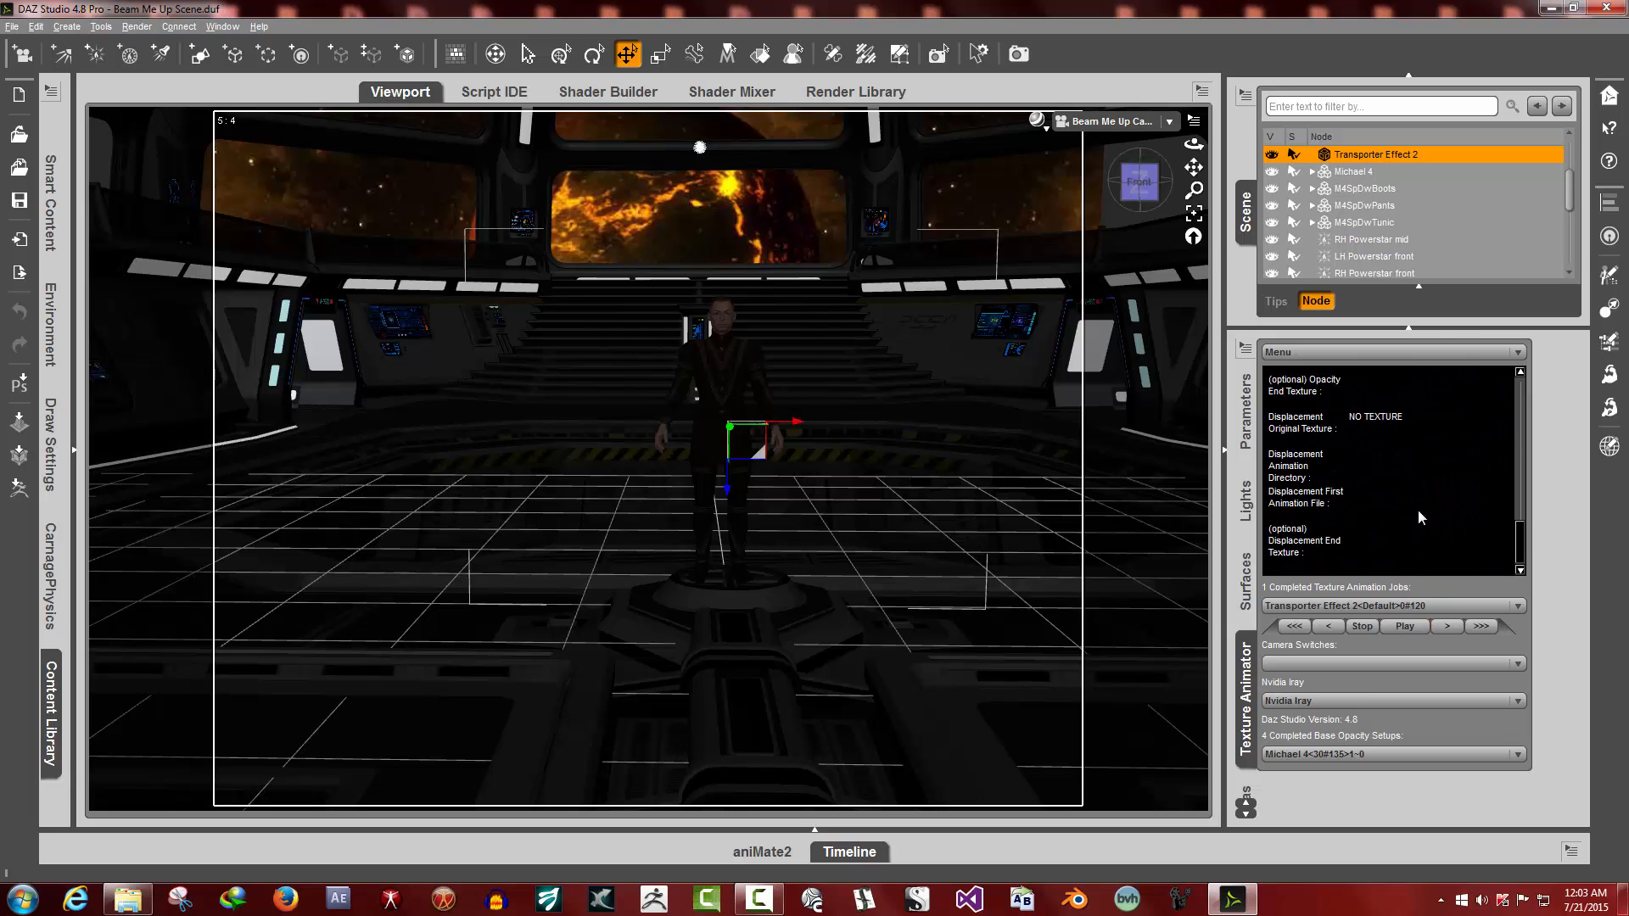
{"action": "scroll", "coordinate": [1389, 497], "scroll_direction": "up", "scroll_amount": 5}
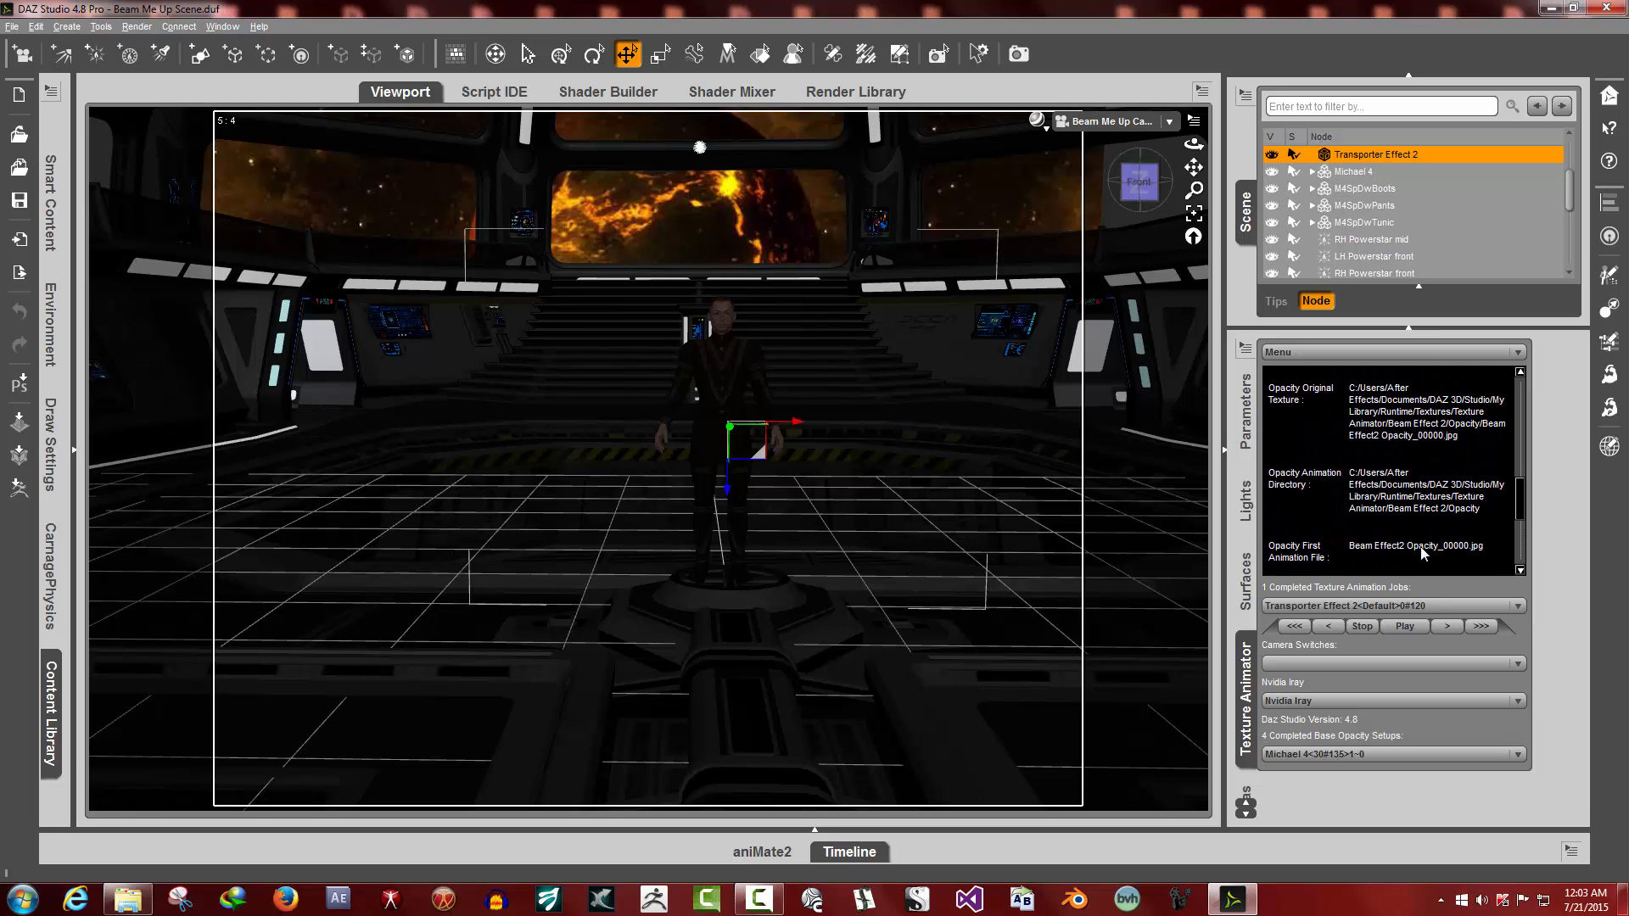
{"action": "scroll", "coordinate": [1422, 548], "scroll_direction": "down", "scroll_amount": 3}
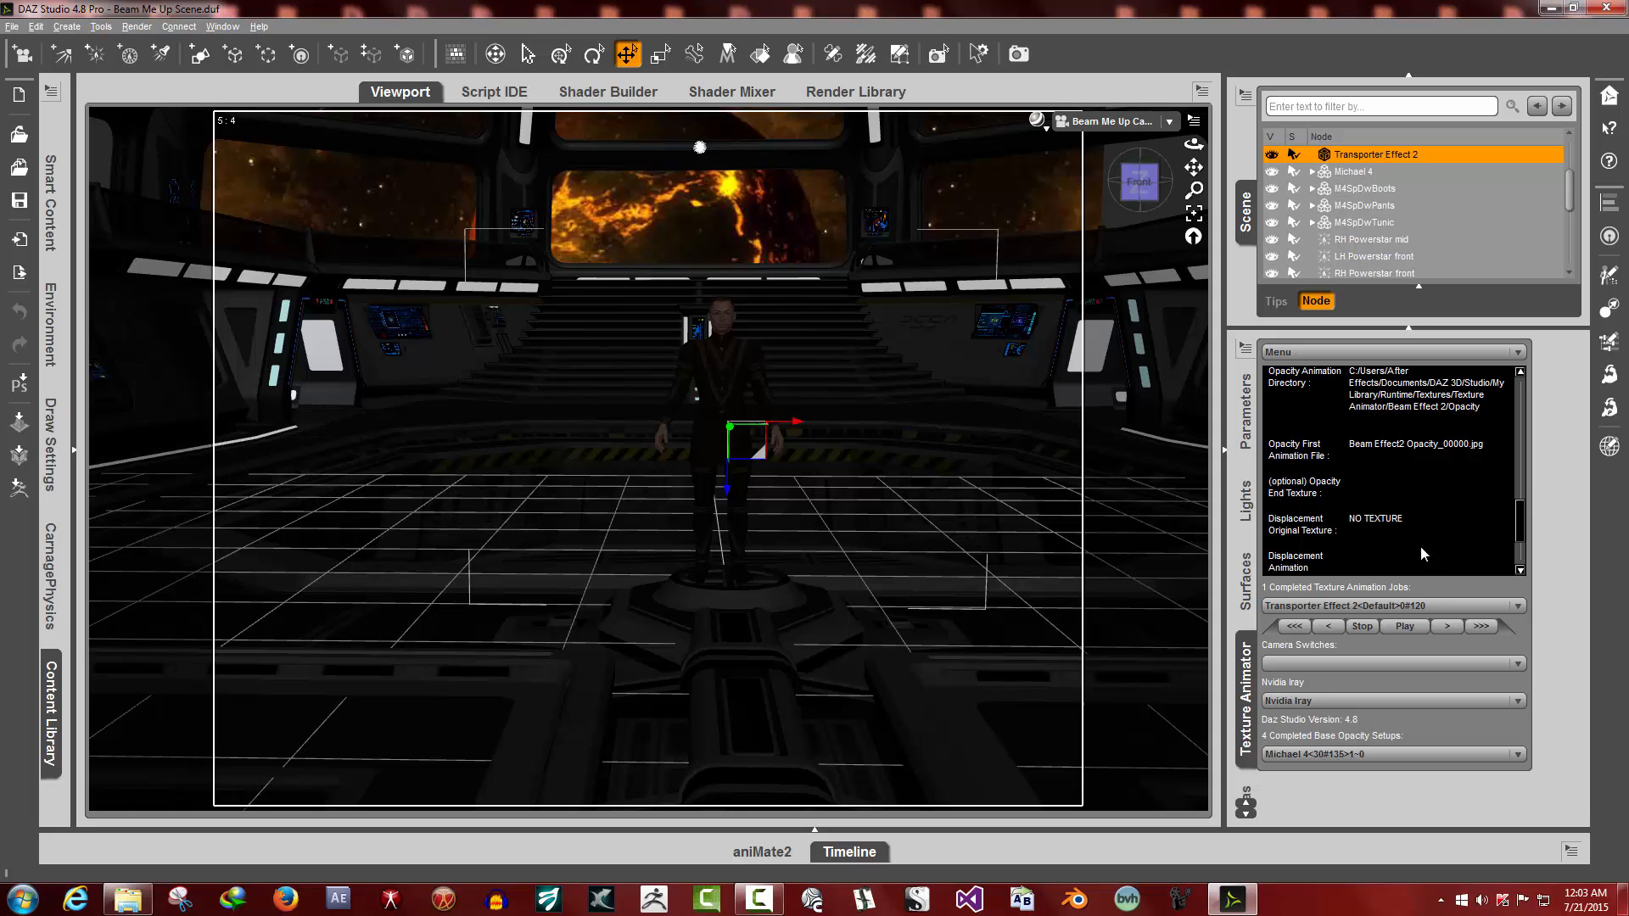
{"action": "scroll", "coordinate": [1421, 548], "scroll_direction": "up", "scroll_amount": 5}
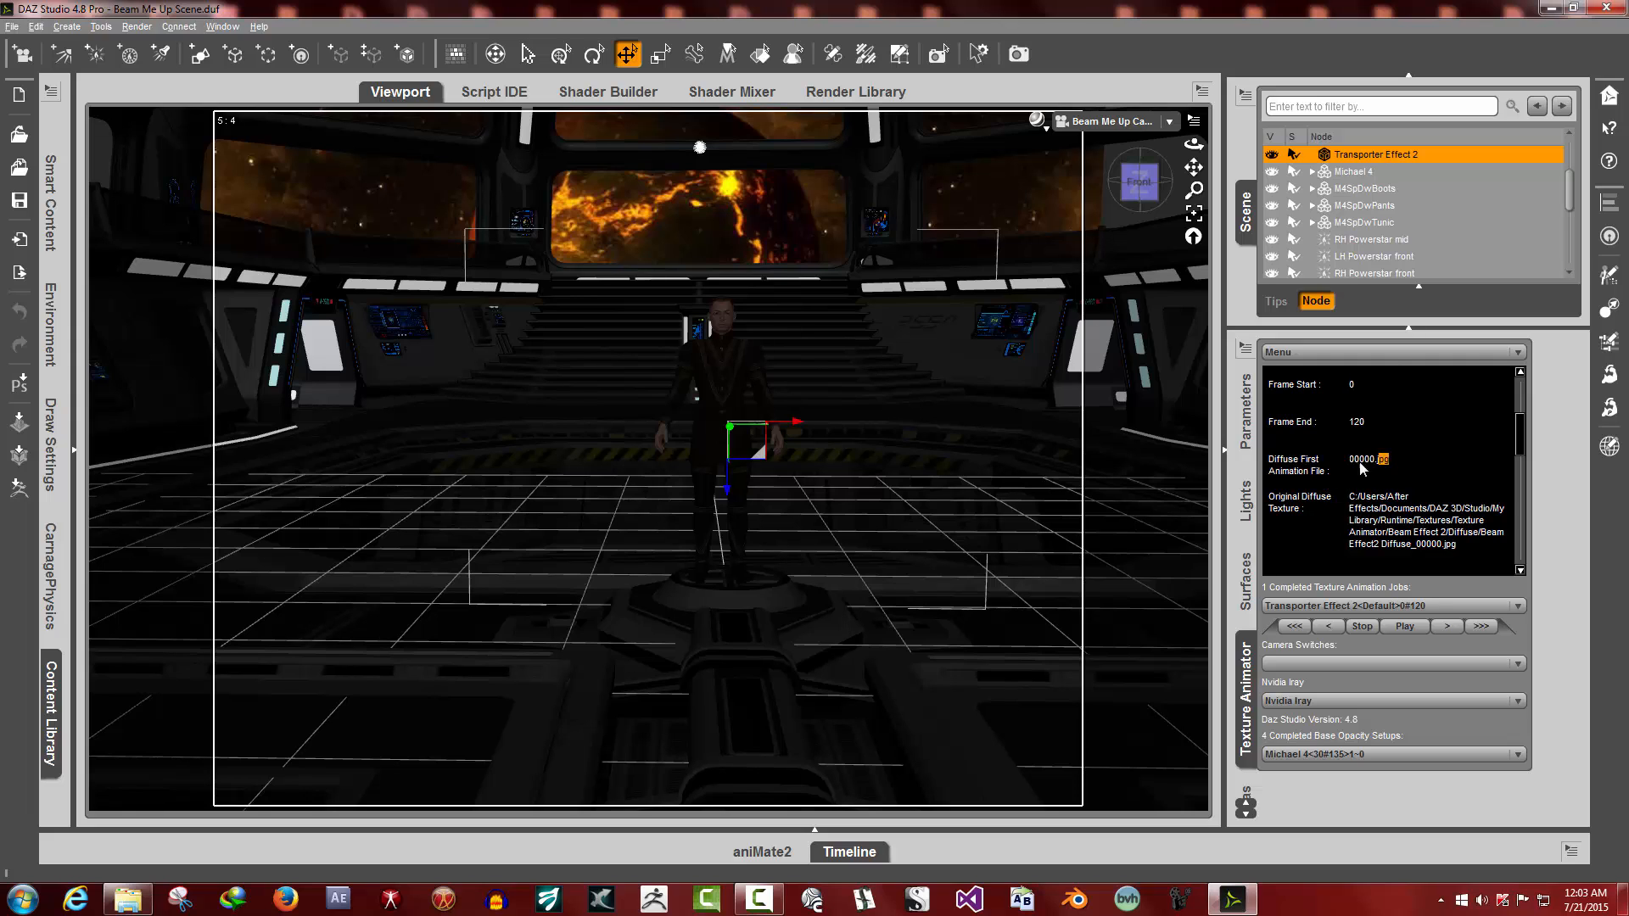
Edit the existing texture animation job to use Beam Effect2 Diffuse_00000.jpg as its first diffuse file, accept it and check that entry in the summary
{"action": "left_click", "coordinate": [1377, 352]}
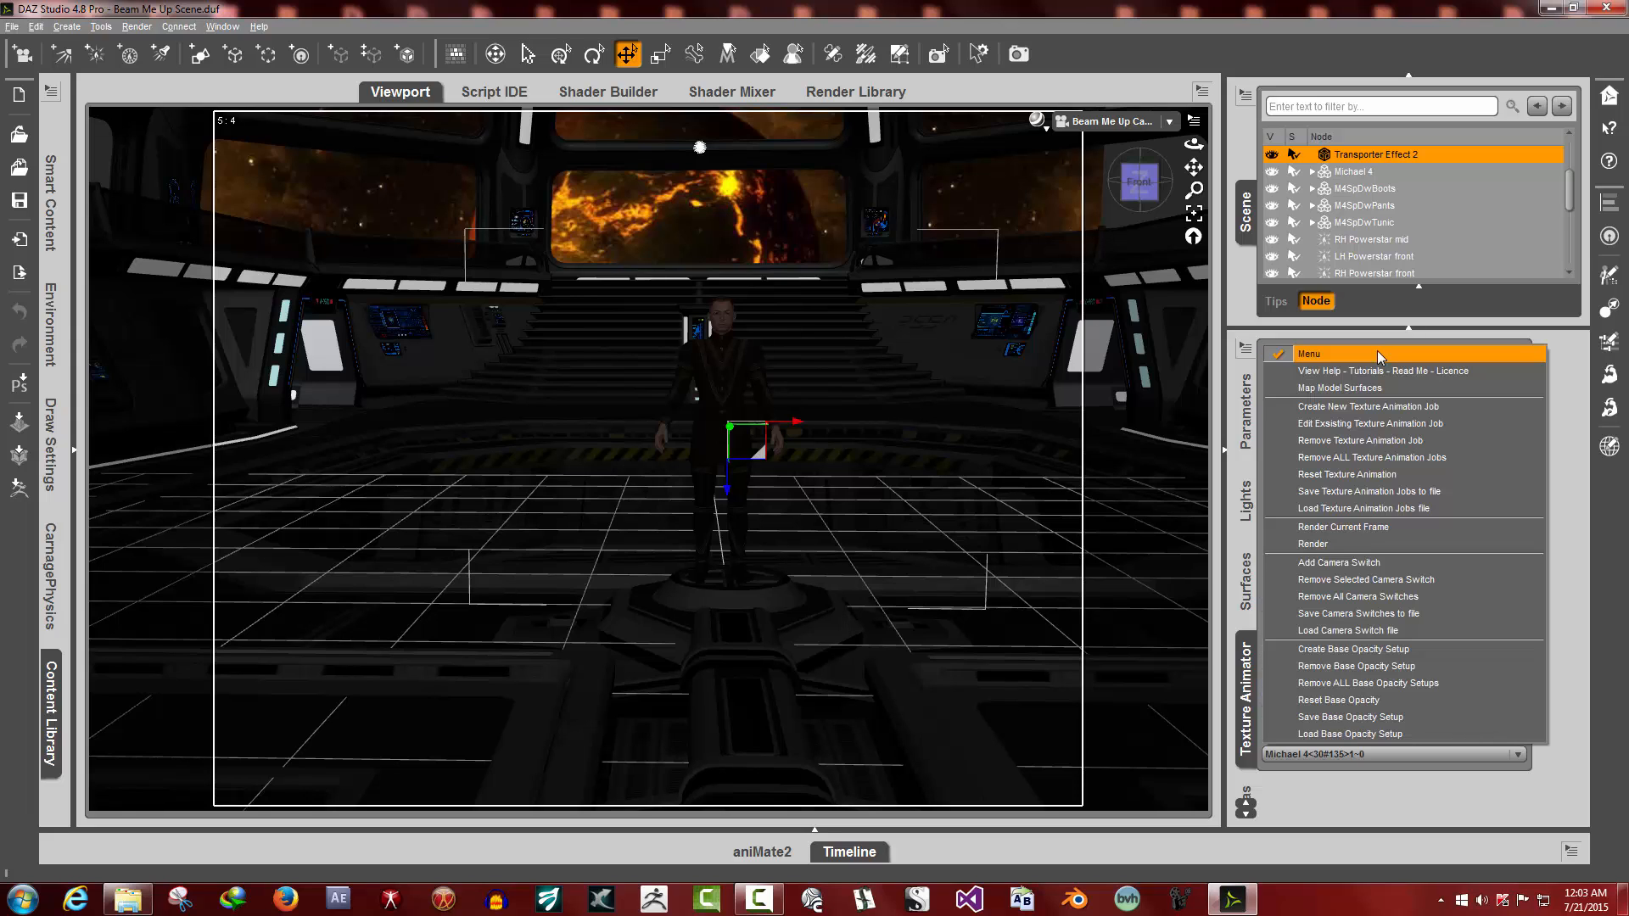
{"action": "left_click", "coordinate": [1358, 424]}
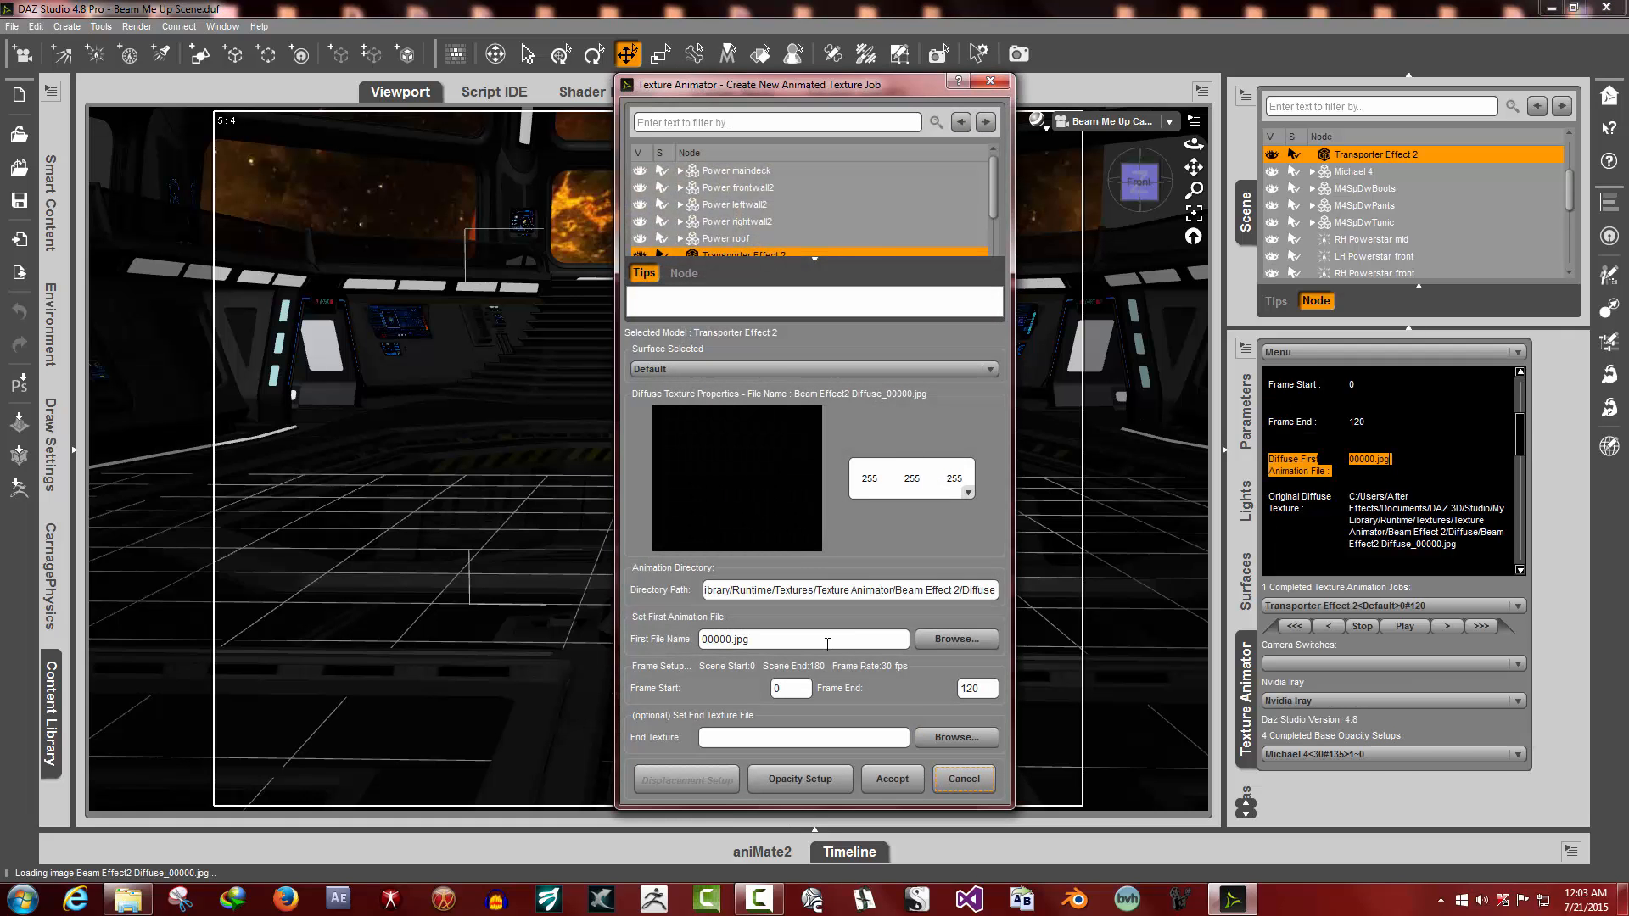
{"action": "left_click", "coordinate": [940, 641]}
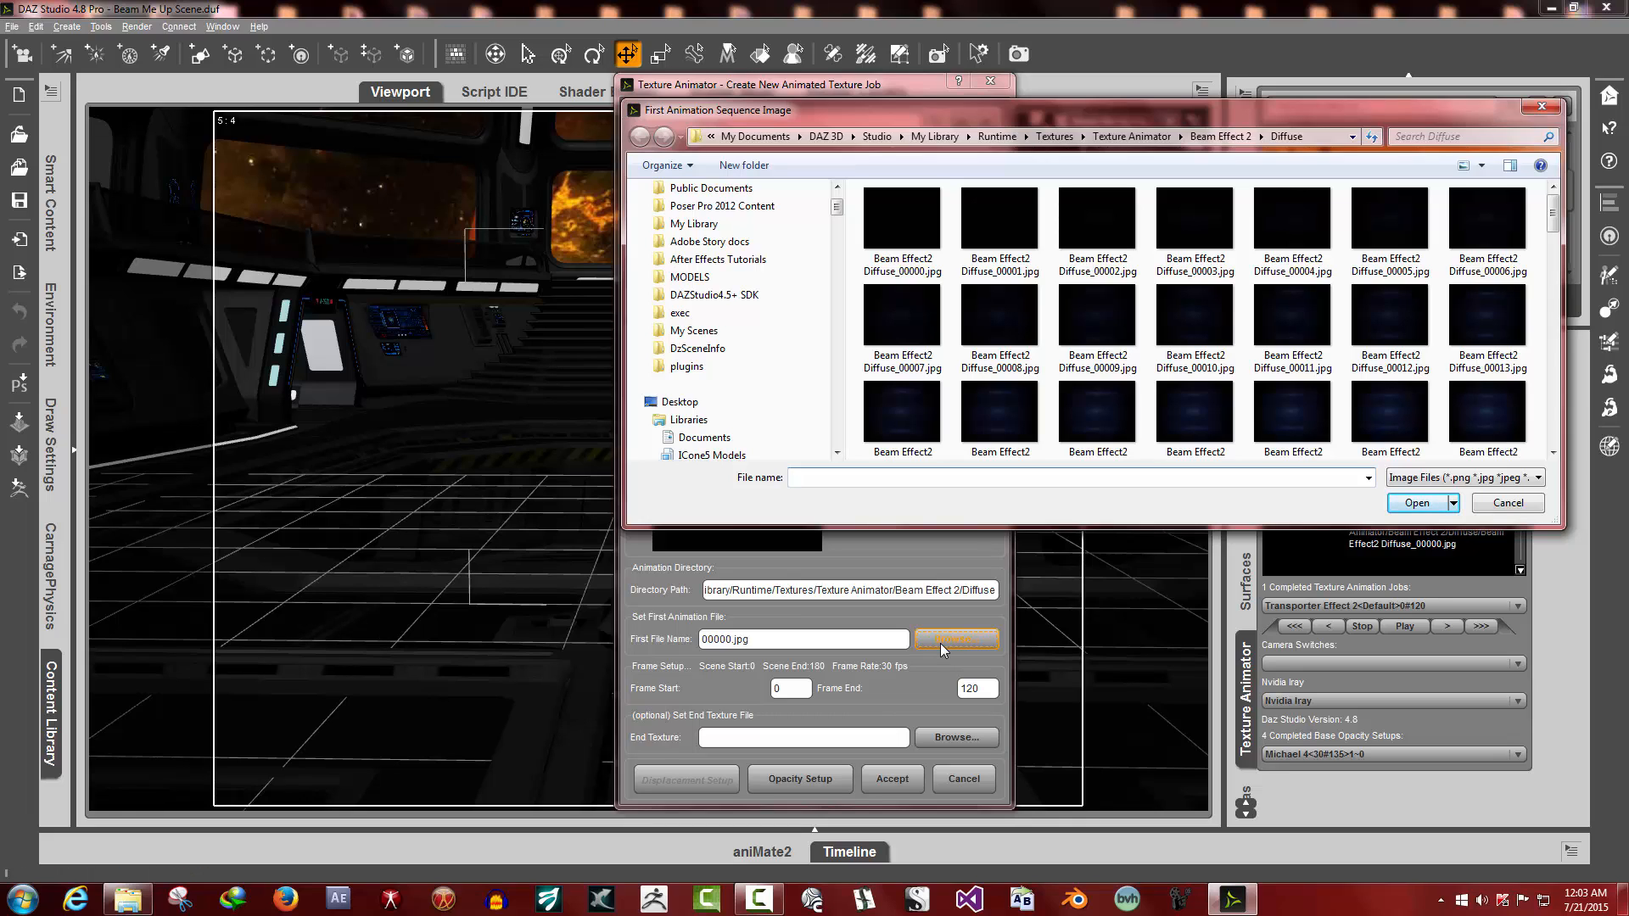
{"action": "left_click", "coordinate": [906, 252]}
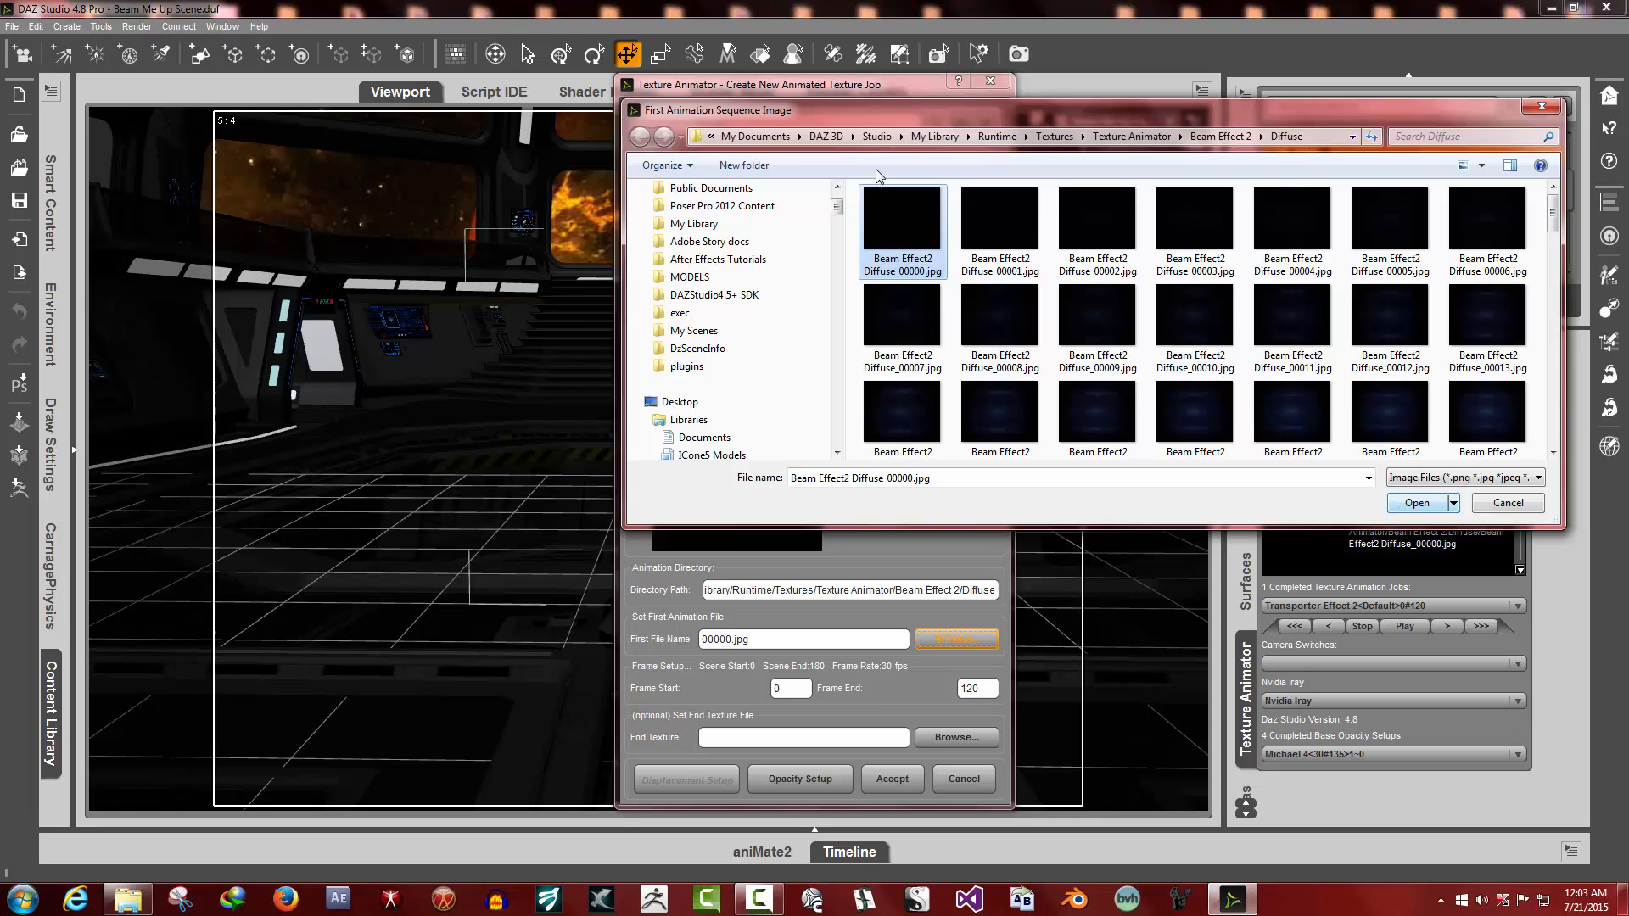
{"action": "left_click", "coordinate": [1417, 503]}
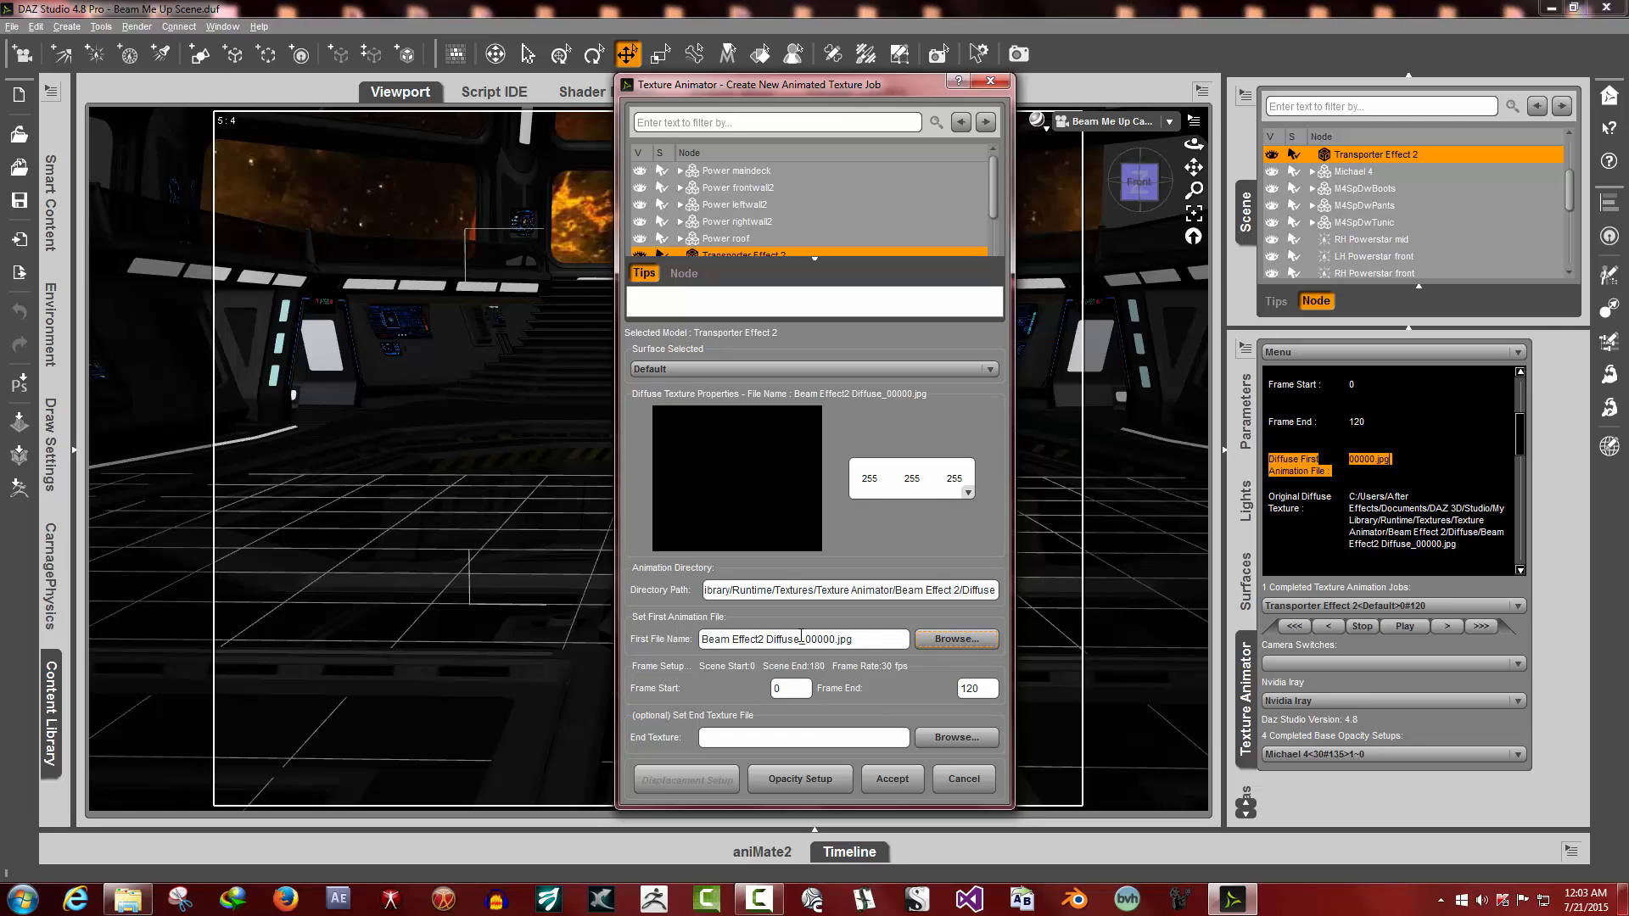
{"action": "left_click", "coordinate": [892, 777]}
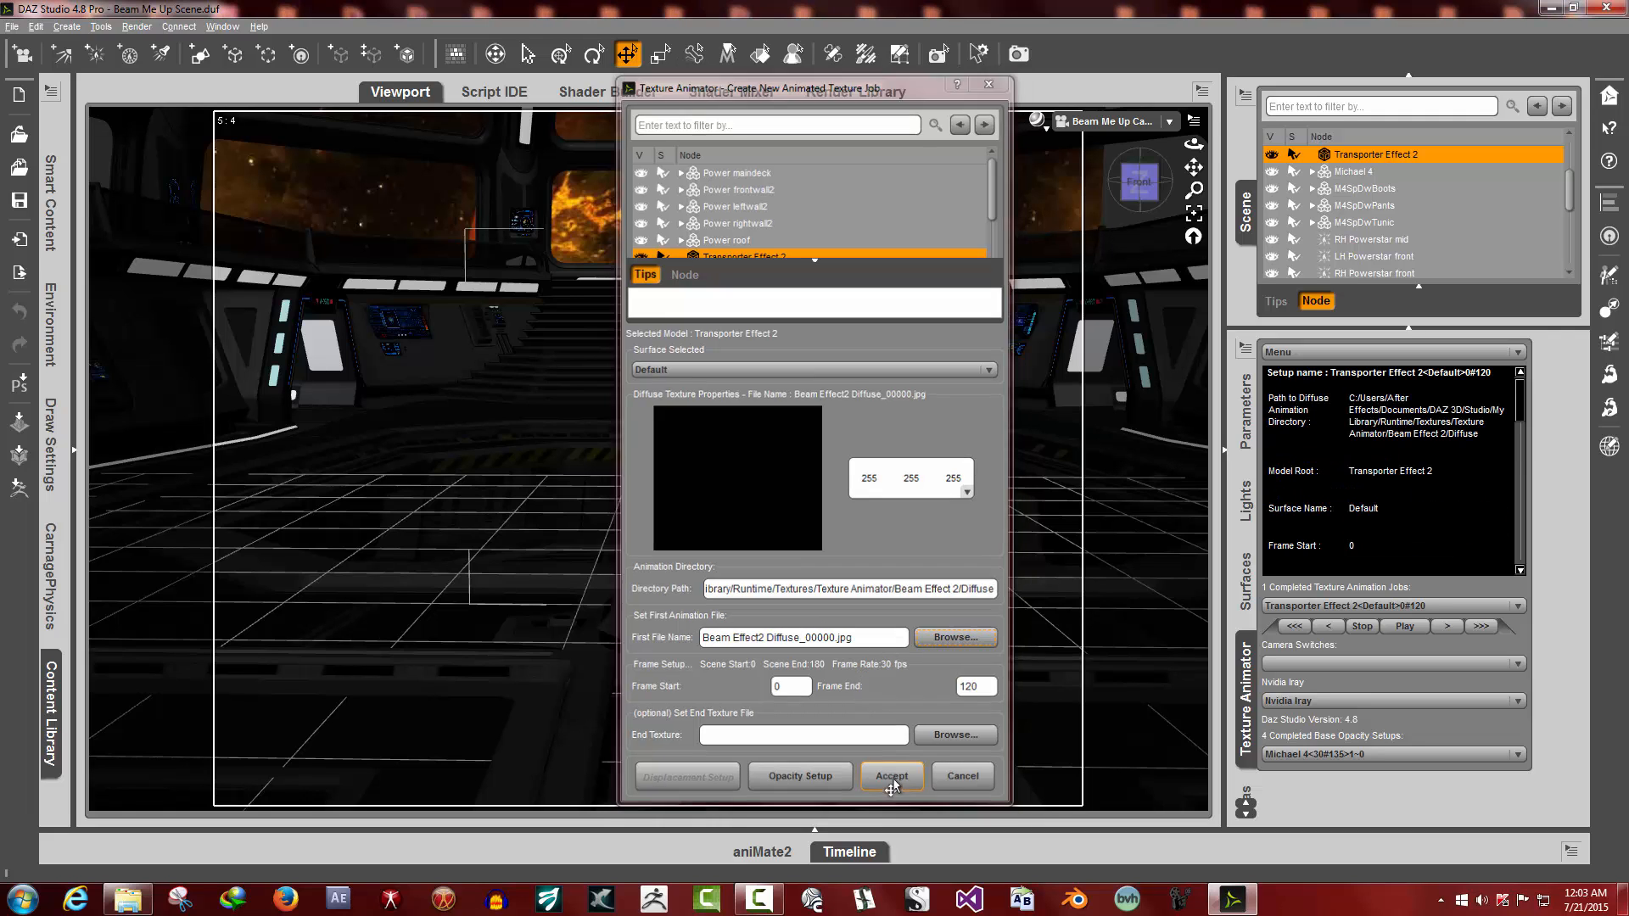
{"action": "scroll", "coordinate": [1447, 506], "scroll_direction": "down", "scroll_amount": 6}
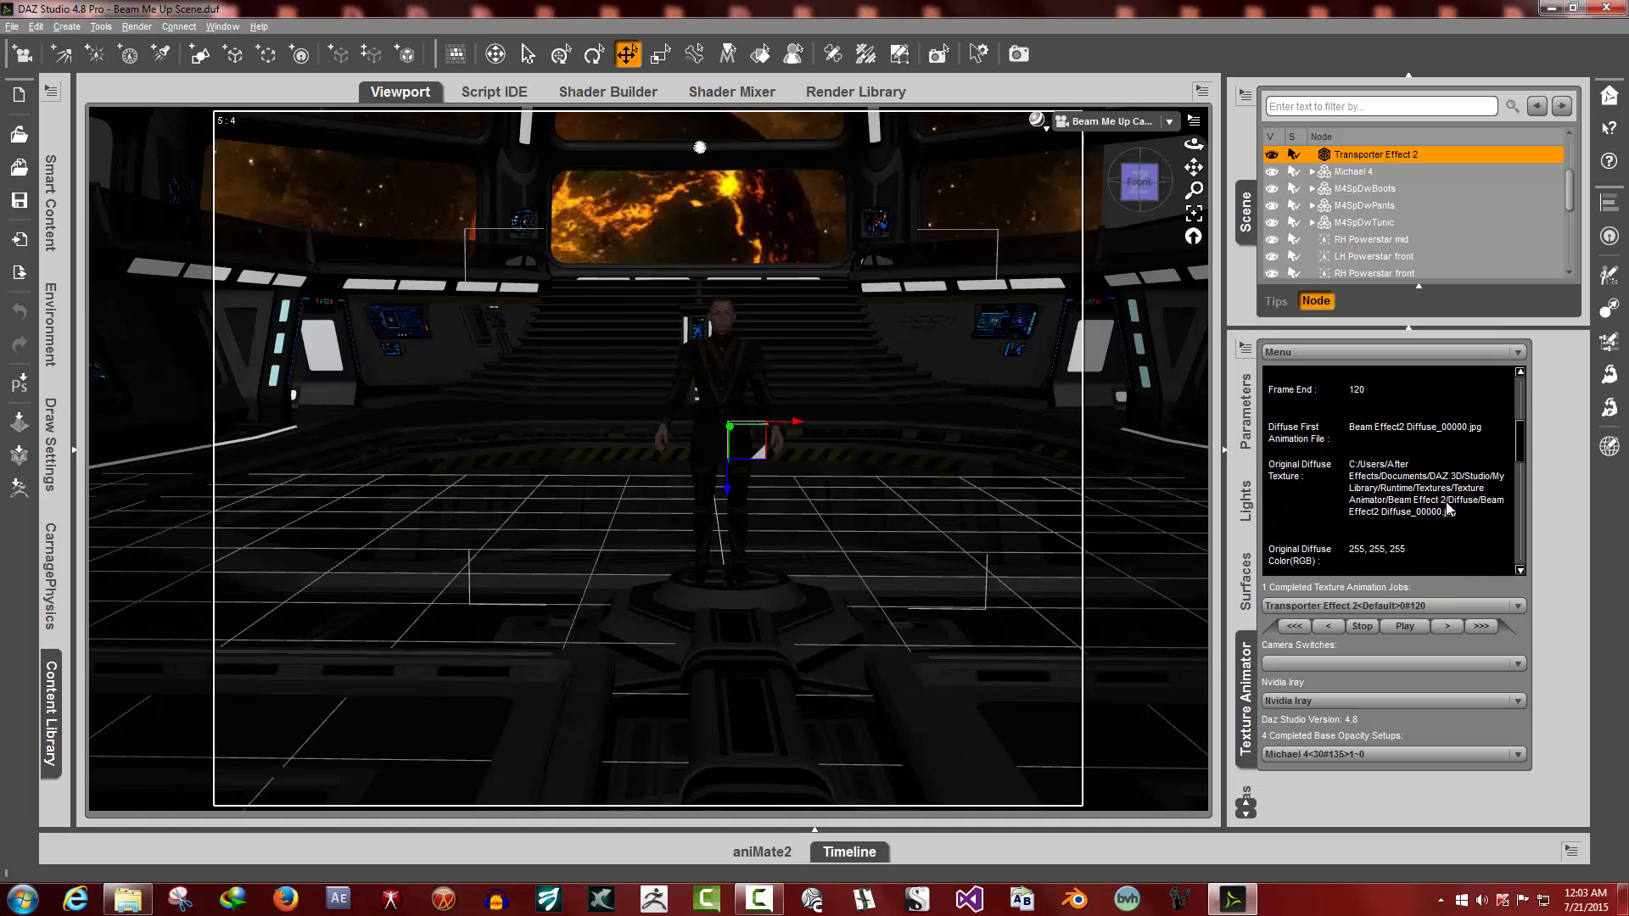
{"action": "scroll", "coordinate": [1447, 506], "scroll_direction": "up", "scroll_amount": 2}
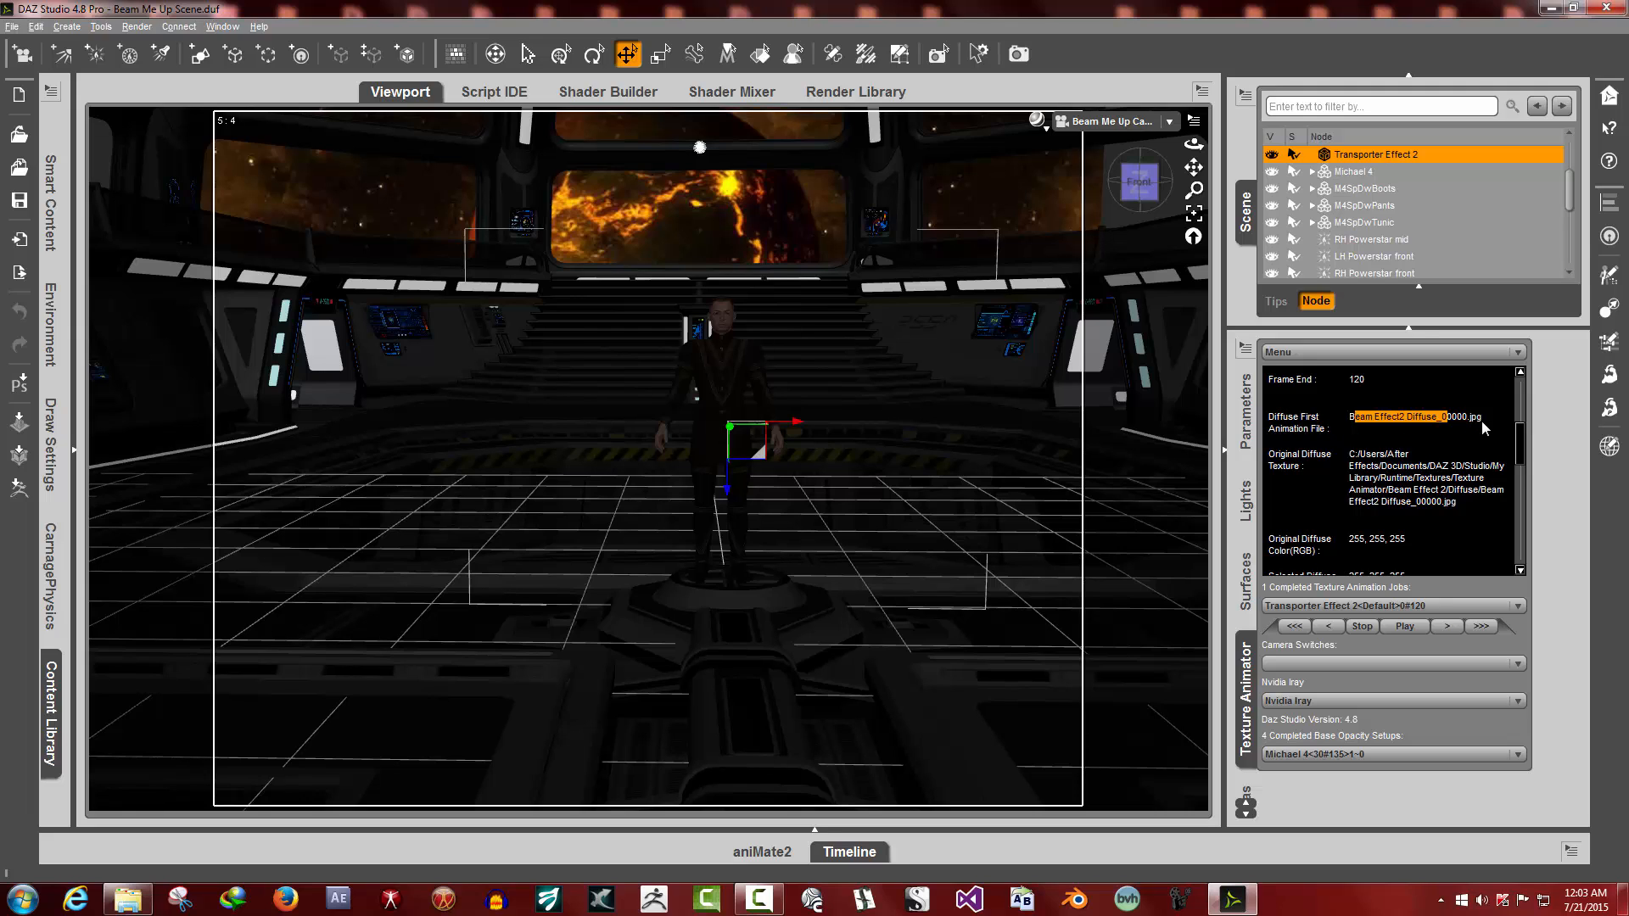
{"action": "left_click_drag", "start_coordinate": [1481, 420], "coordinate": [1347, 418]}
{"action": "left_click", "coordinate": [1369, 442]}
Reopen the existing job for editing, reload Beam Effect2 Diffuse_00000.jpg from the Diffuse folder as the first file and accept the job
{"action": "left_click", "coordinate": [1340, 352]}
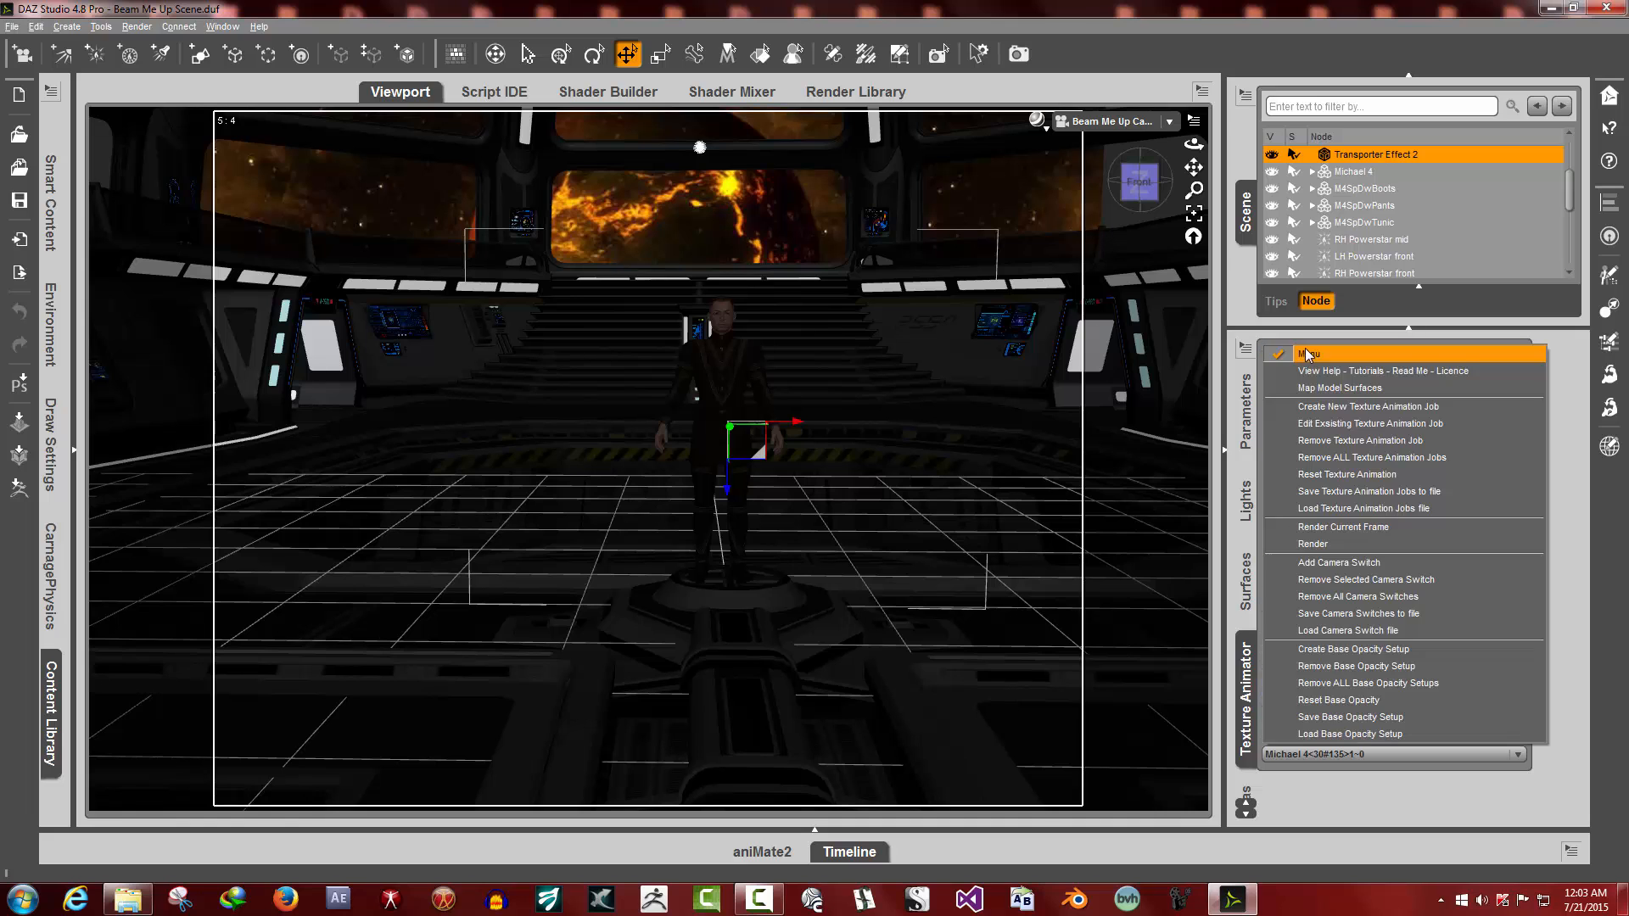
{"action": "left_click", "coordinate": [1326, 423]}
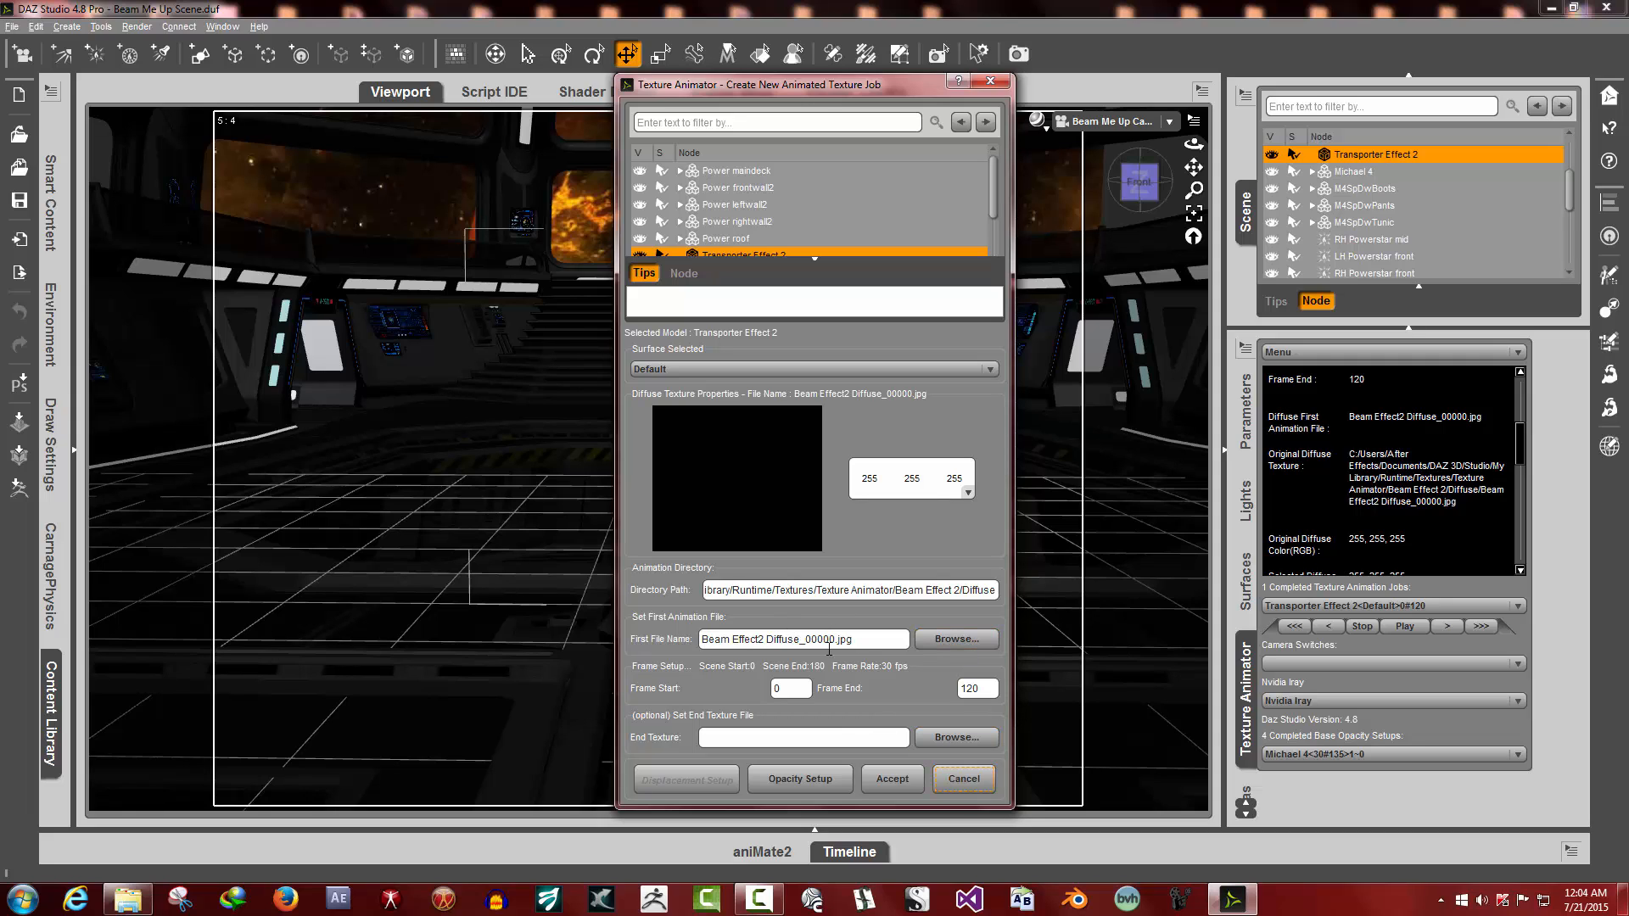
{"action": "left_click", "coordinate": [948, 642]}
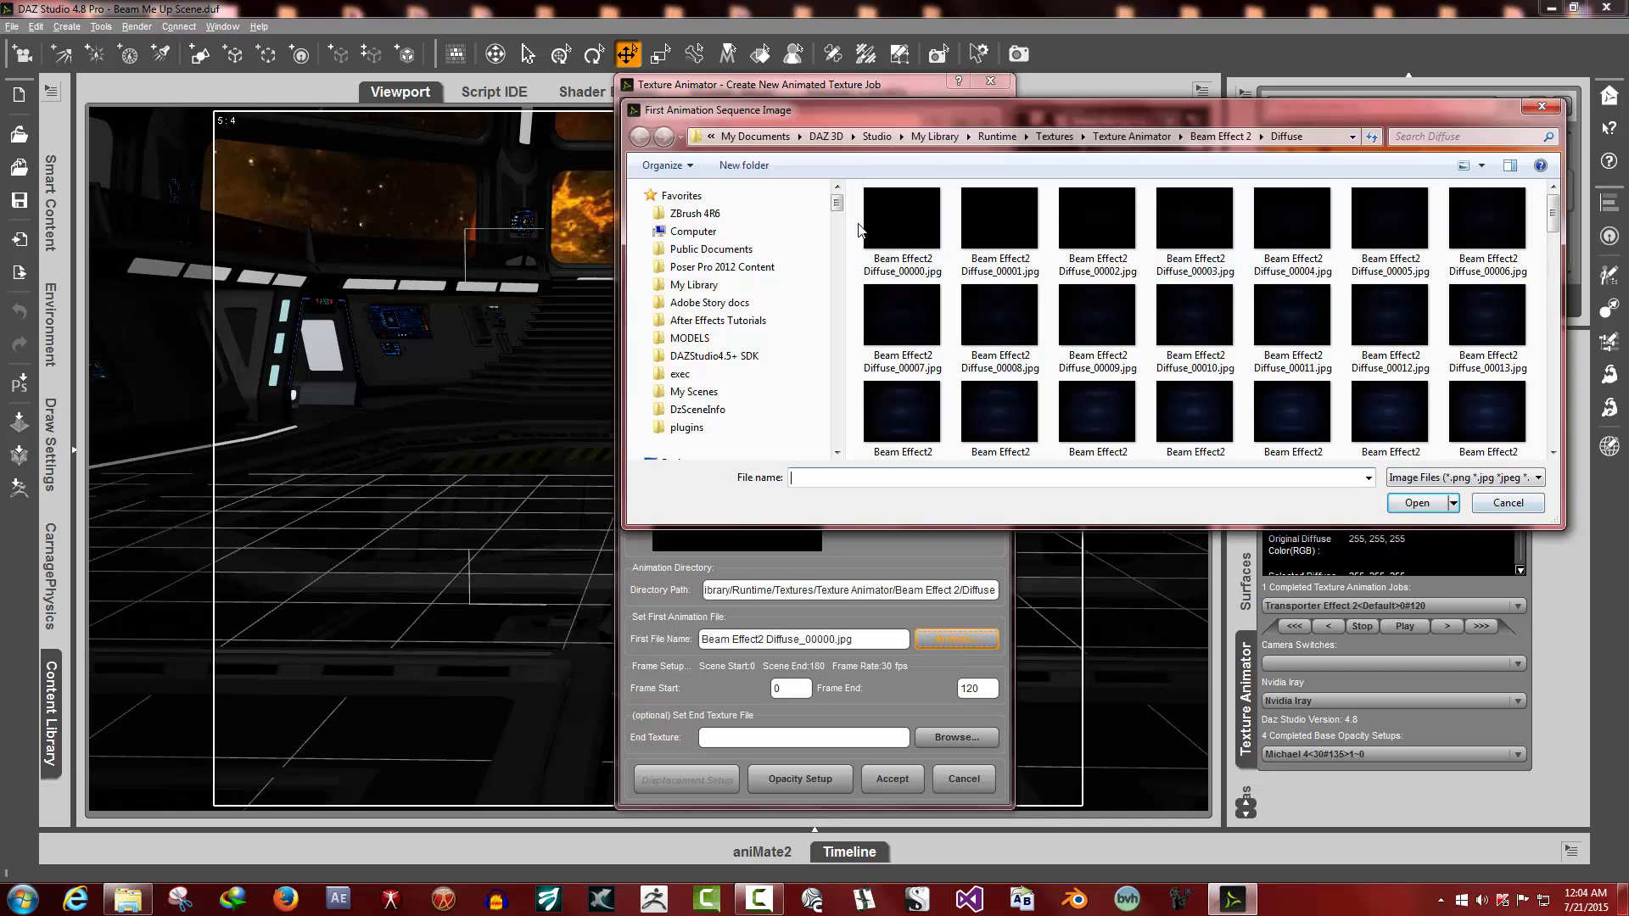
{"action": "left_click", "coordinate": [900, 223]}
{"action": "left_click", "coordinate": [1417, 503]}
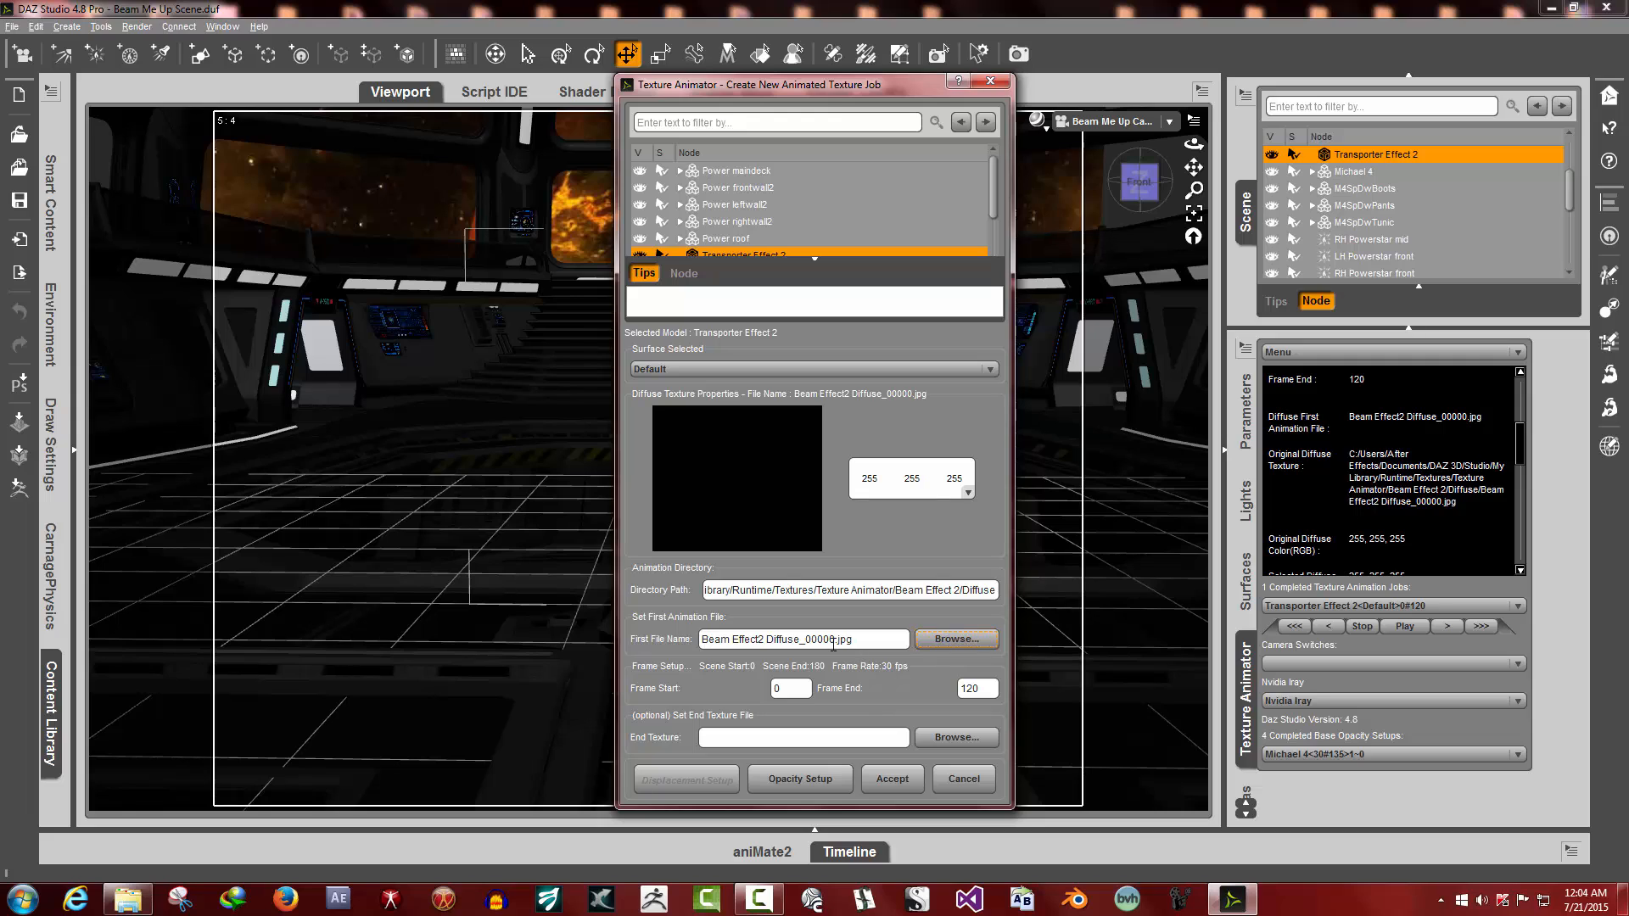
{"action": "left_click_drag", "start_coordinate": [877, 643], "coordinate": [697, 641]}
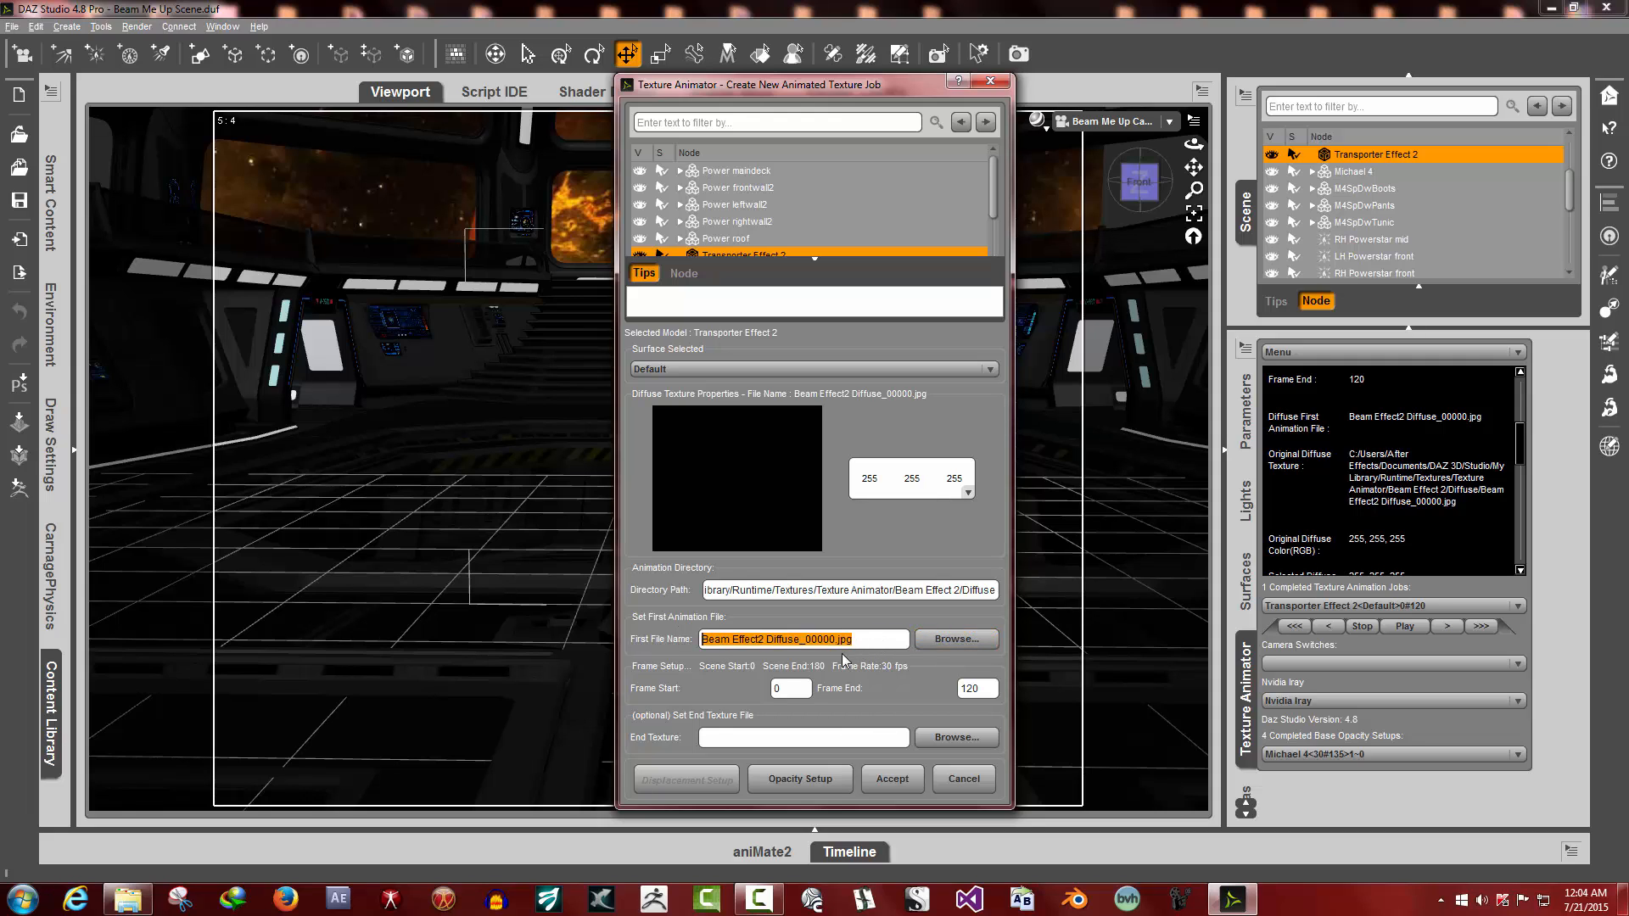
{"action": "left_click", "coordinate": [861, 638]}
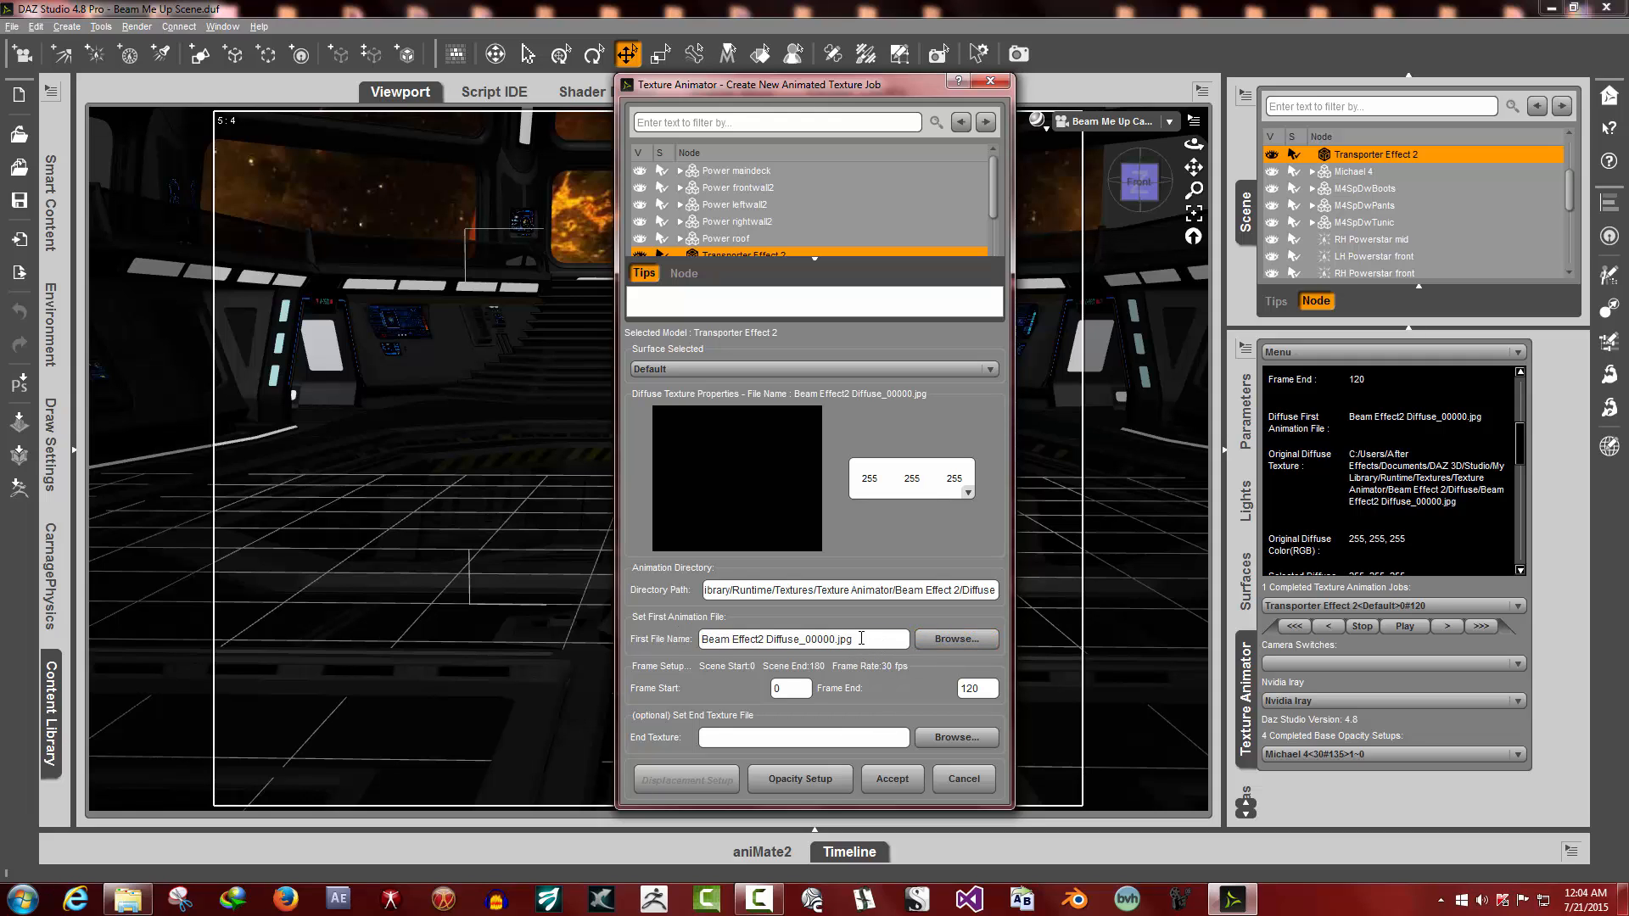
{"action": "left_click", "coordinate": [880, 777]}
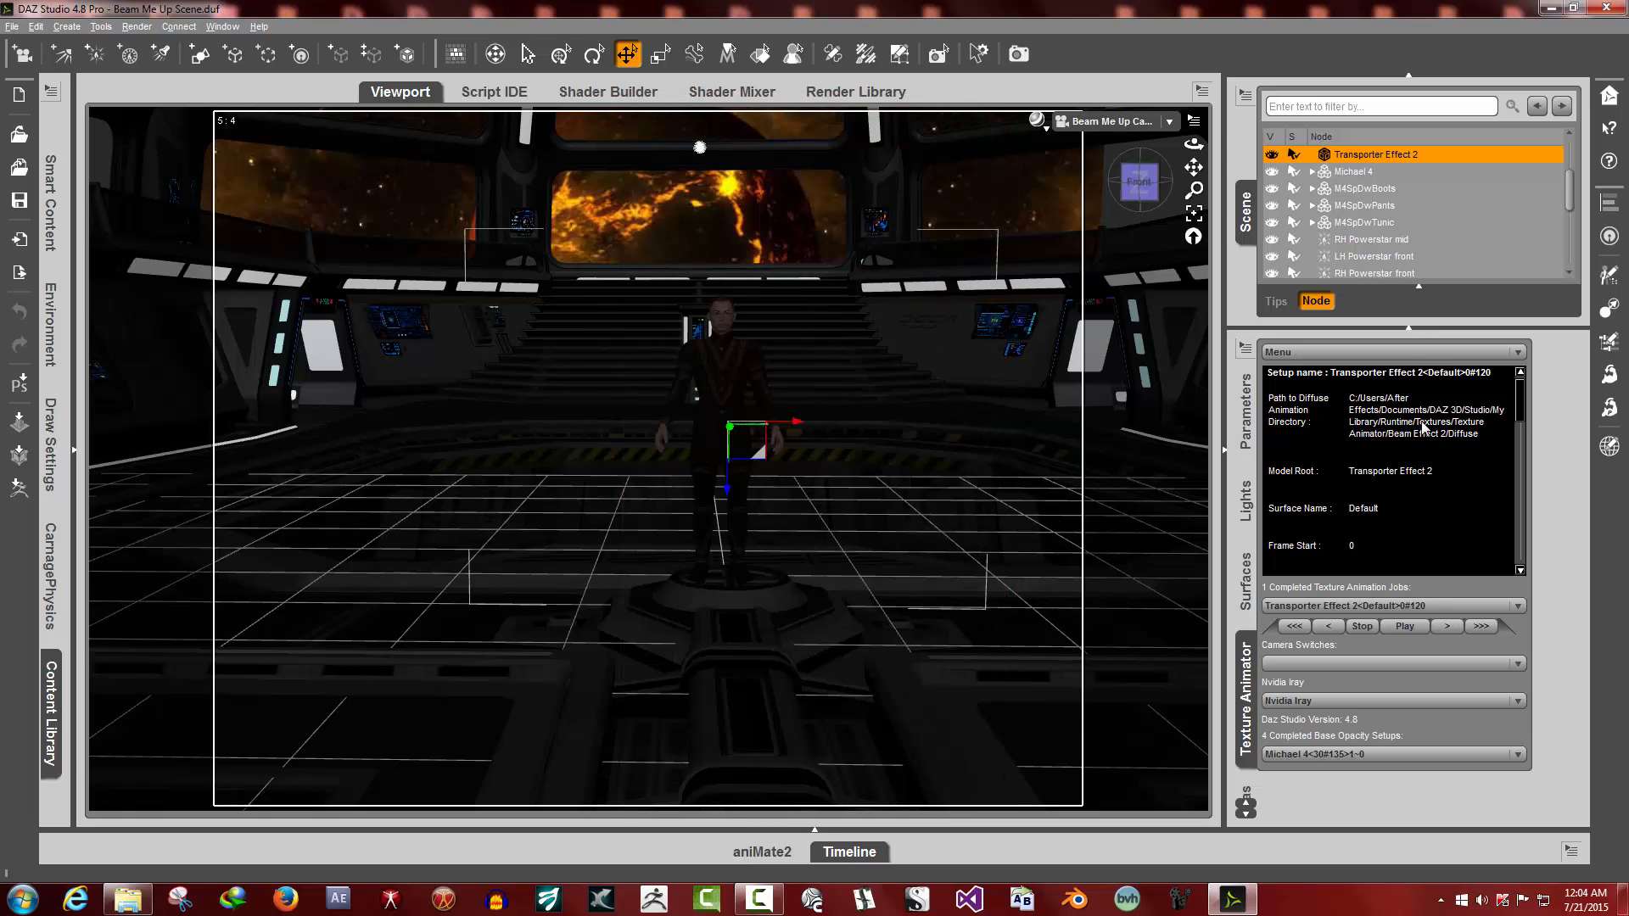
Open the existing job for editing once more, expand its node list to check the selected model and accept the setup
{"action": "left_click", "coordinate": [1403, 353]}
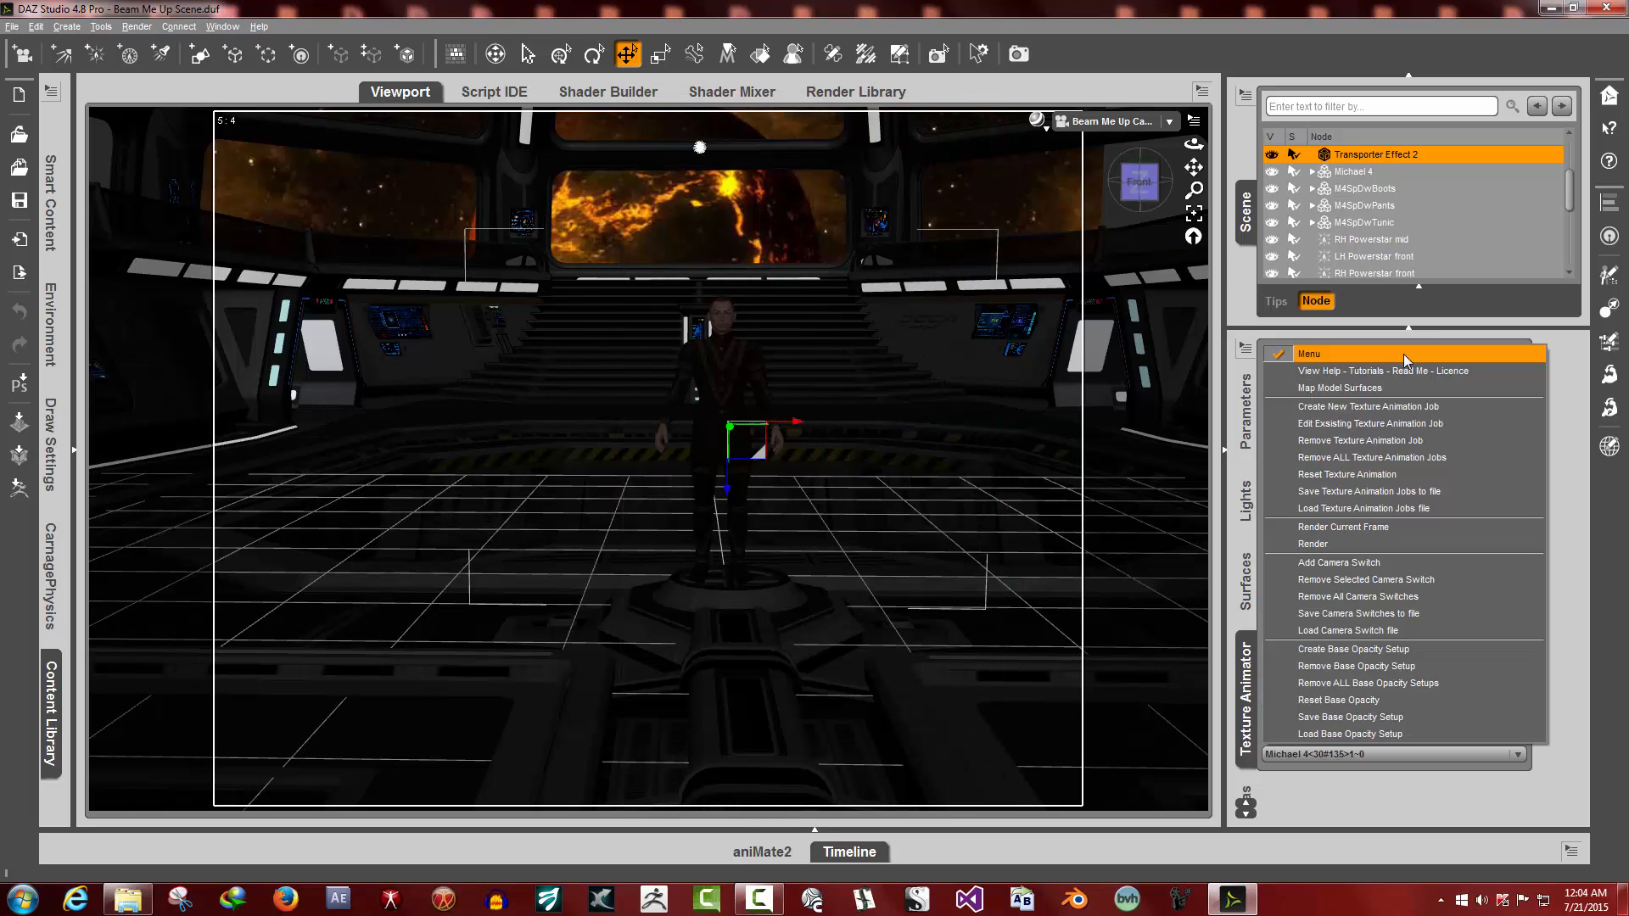
{"action": "left_click", "coordinate": [1381, 427]}
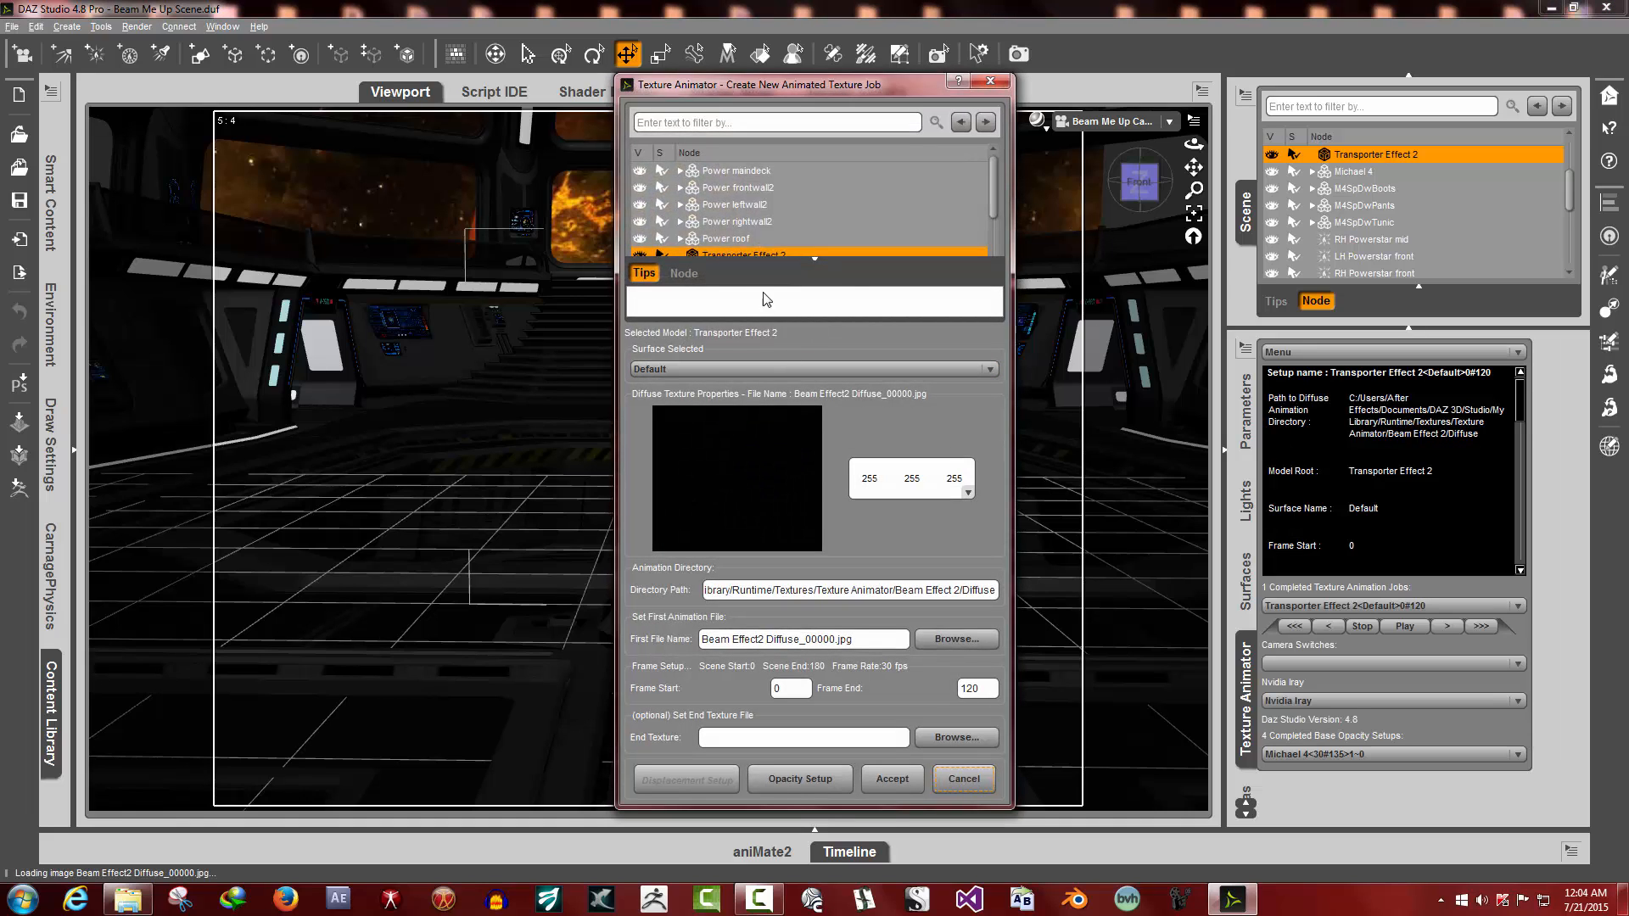
{"action": "left_click", "coordinate": [813, 260]}
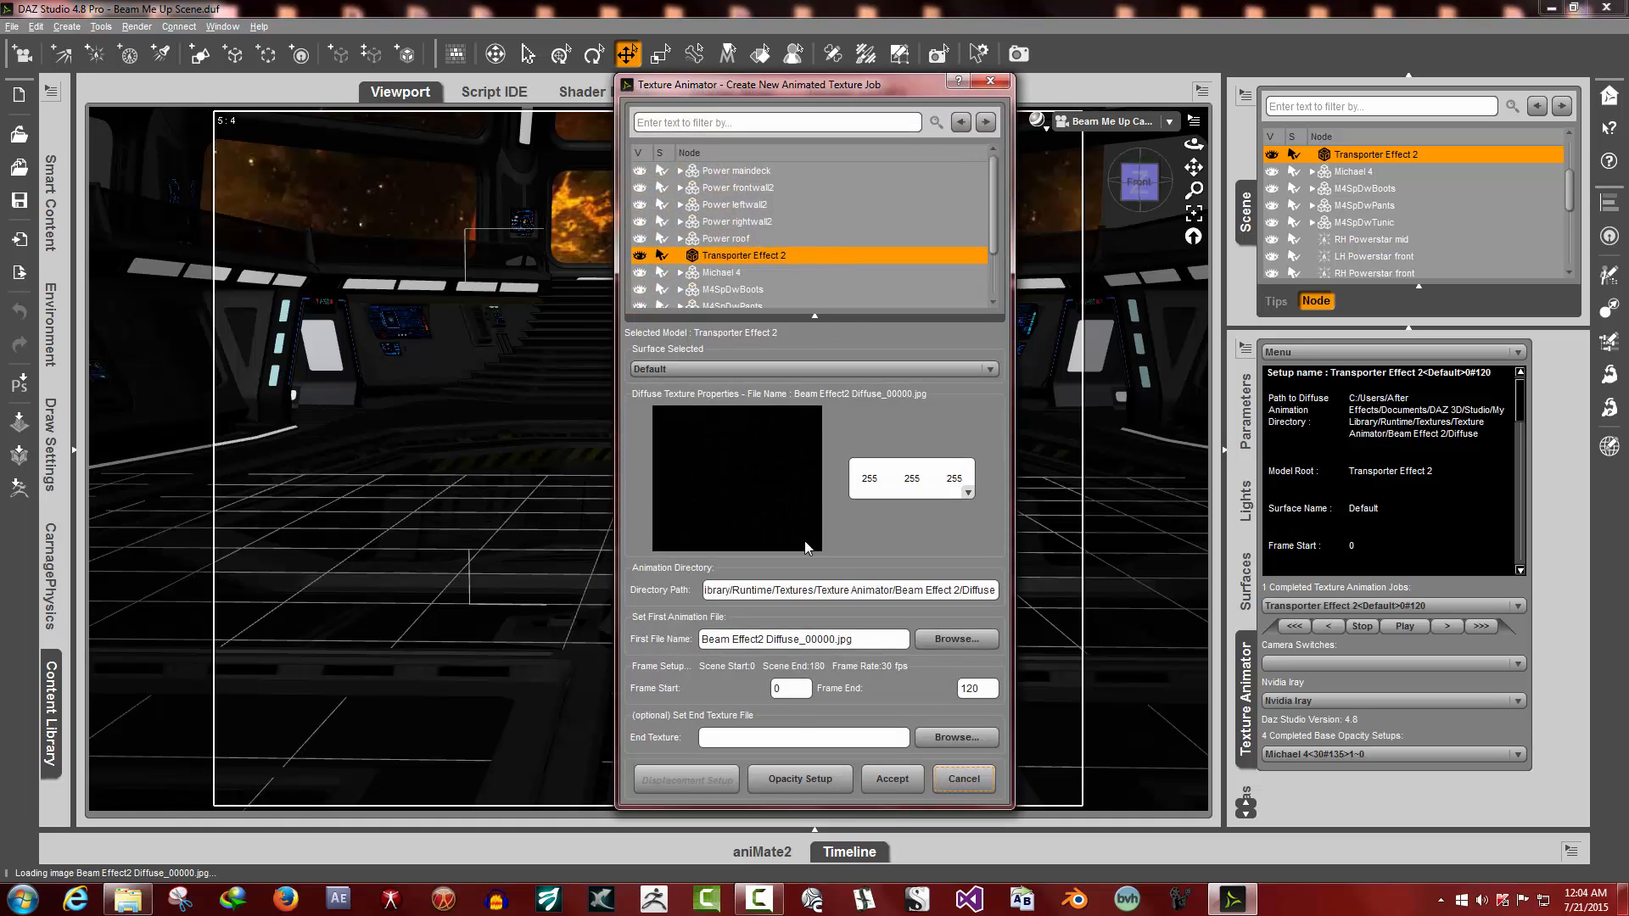
{"action": "left_click", "coordinate": [914, 787]}
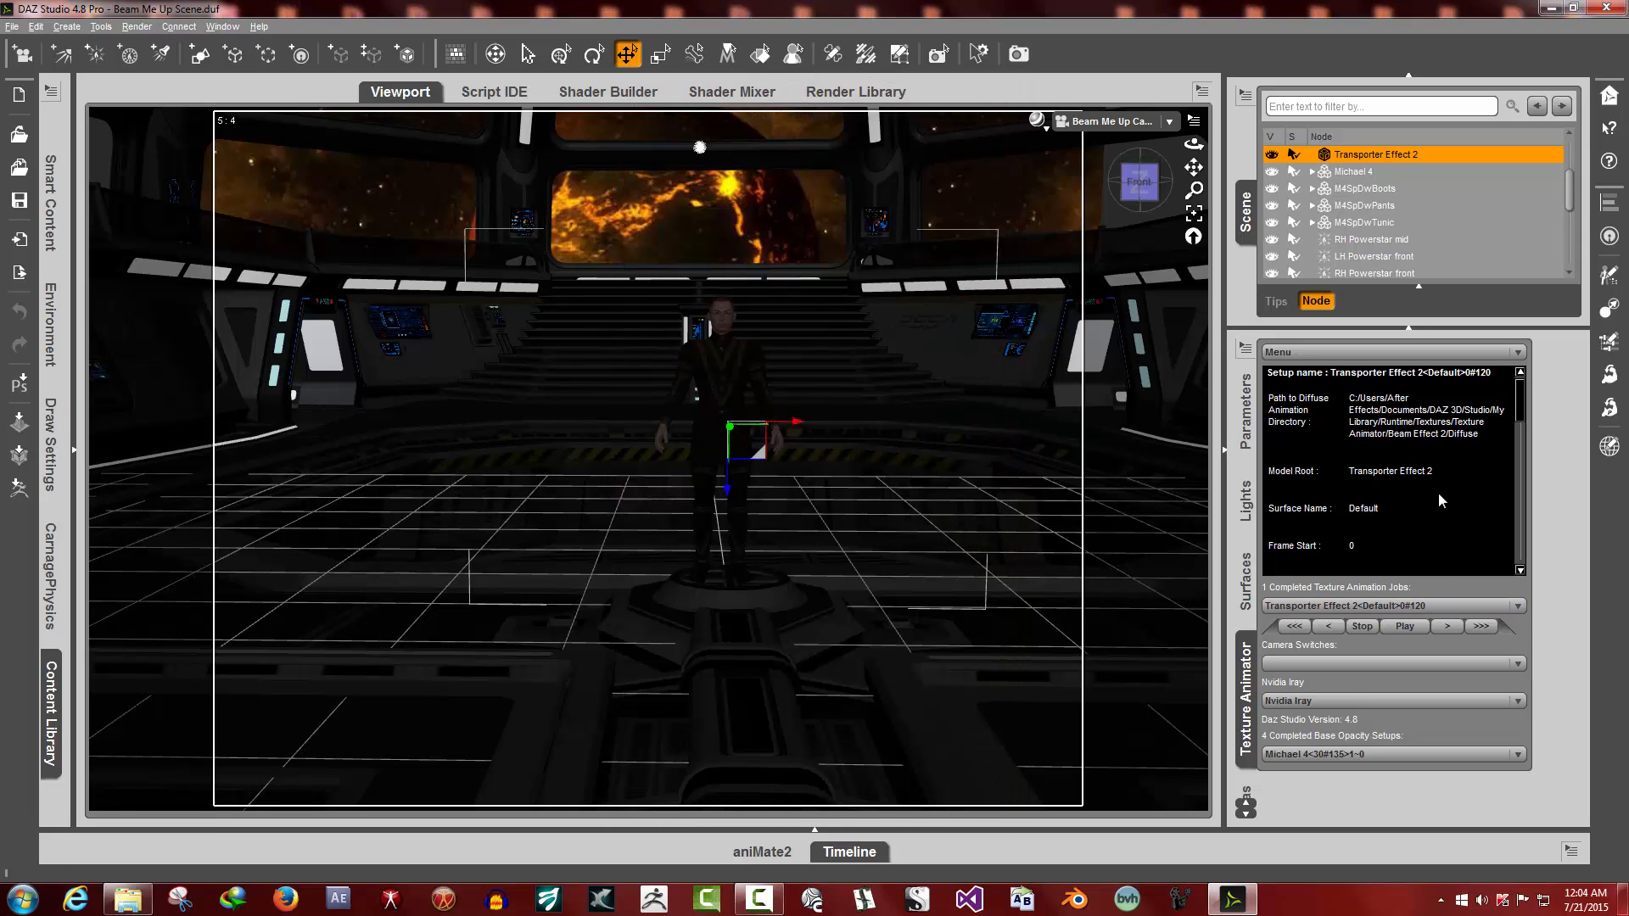
Look over the accepted job's frame range, first diffuse file and setup name, and check its entry among the completed jobs
{"action": "scroll", "coordinate": [1438, 472], "scroll_direction": "down", "scroll_amount": 3}
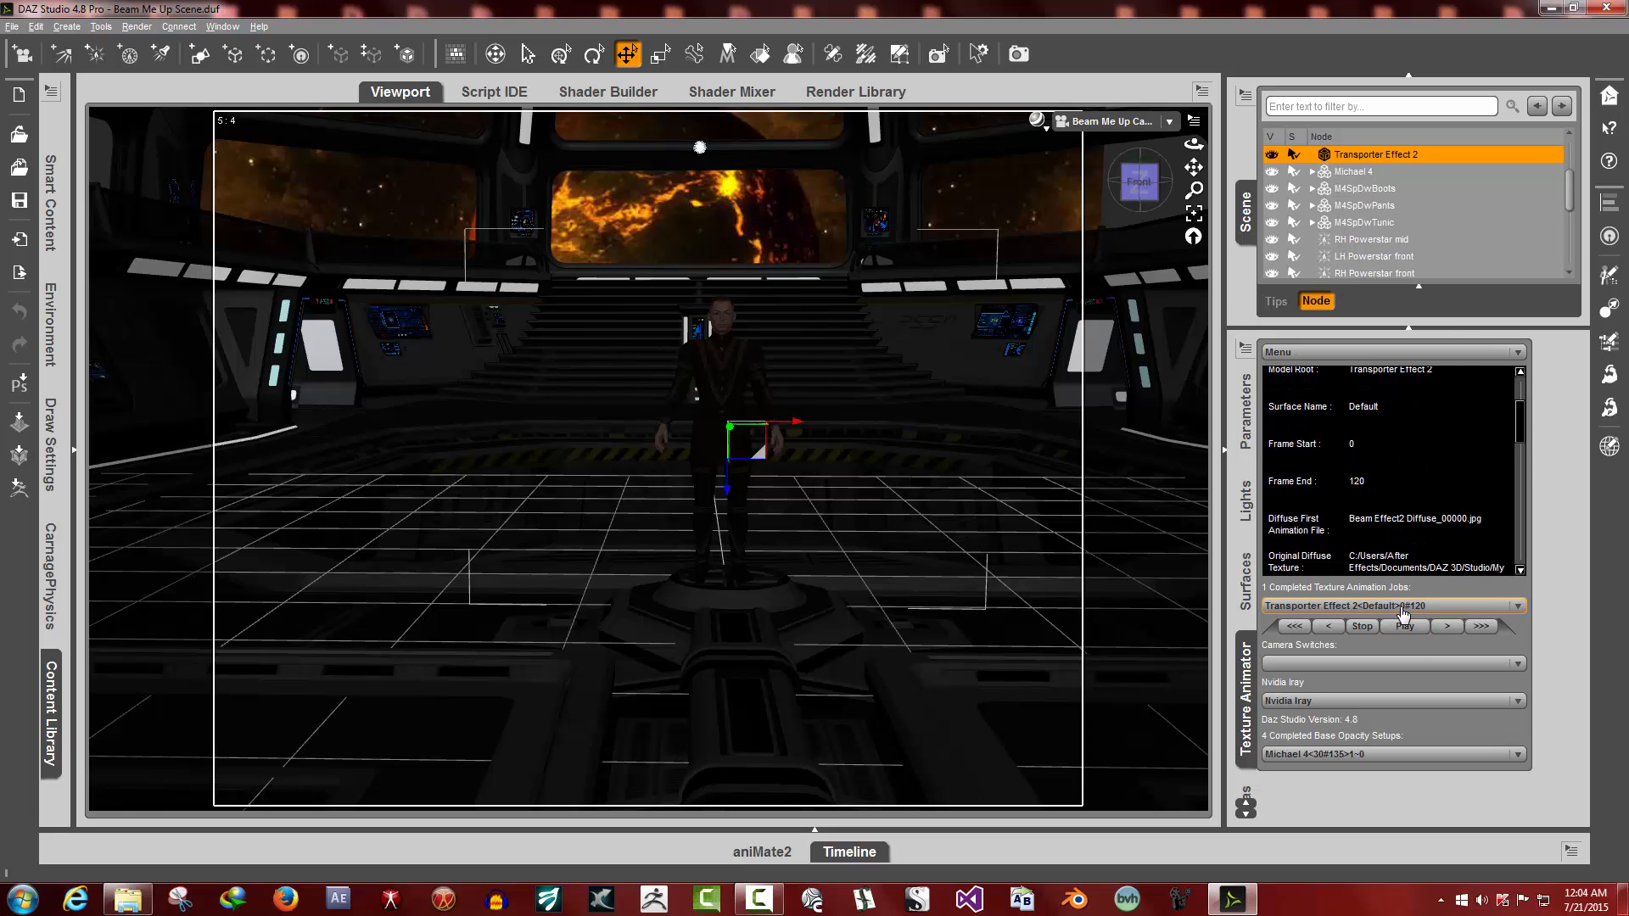
{"action": "scroll", "coordinate": [1342, 480], "scroll_direction": "up", "scroll_amount": 3}
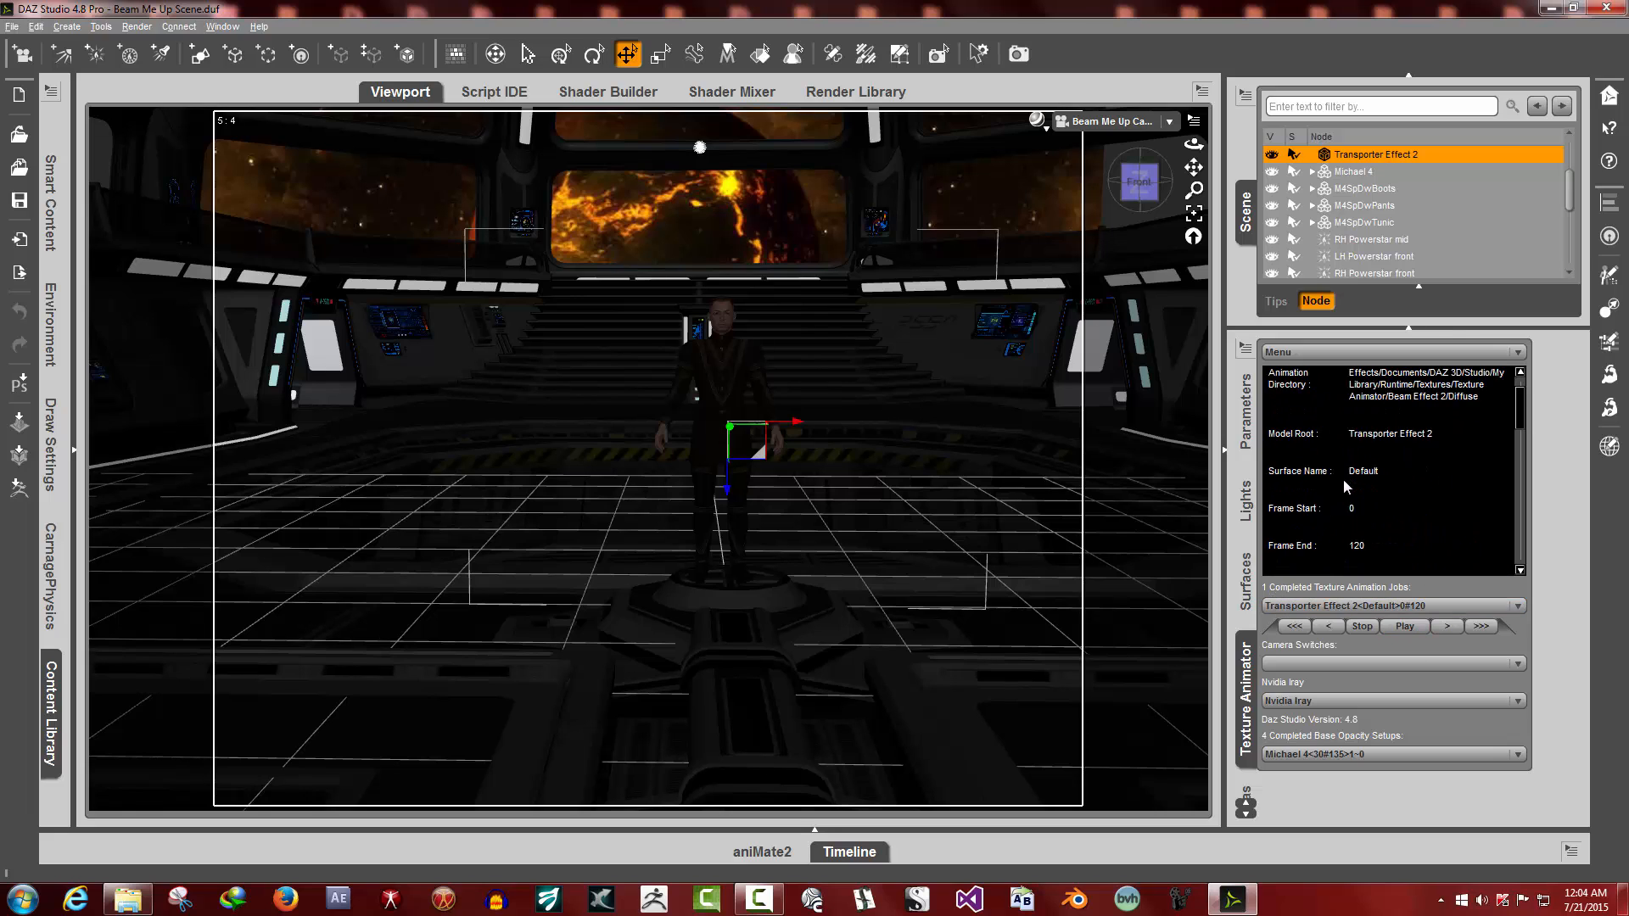
{"action": "left_click_drag", "start_coordinate": [1314, 400], "coordinate": [1415, 468]}
{"action": "left_click", "coordinate": [1415, 468]}
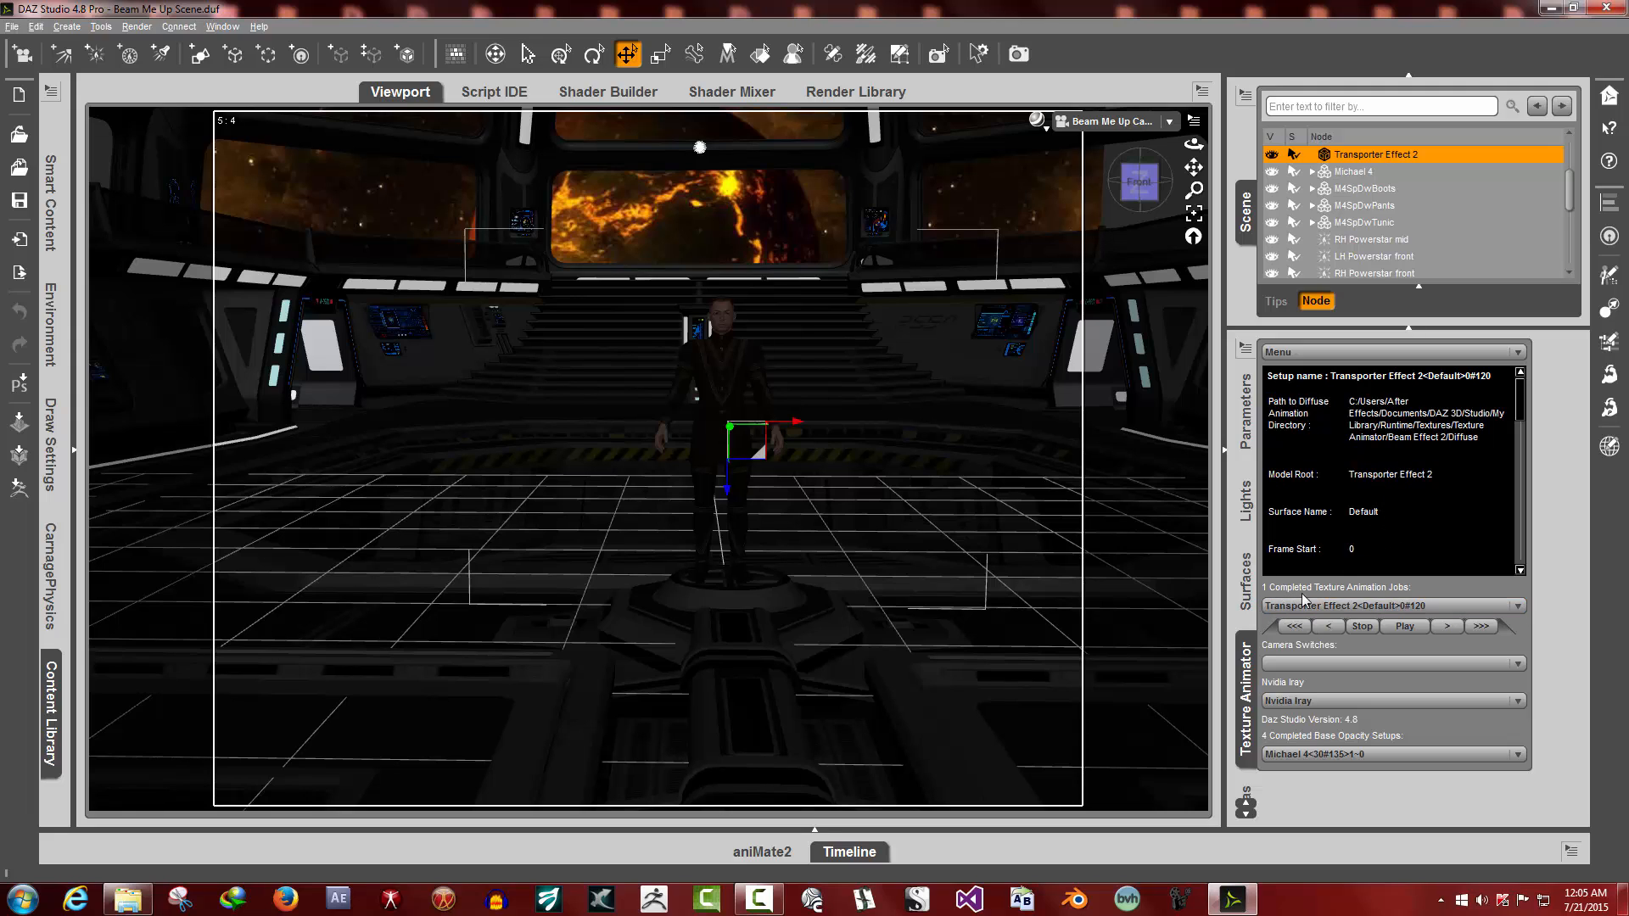
{"action": "double_click", "coordinate": [1339, 612]}
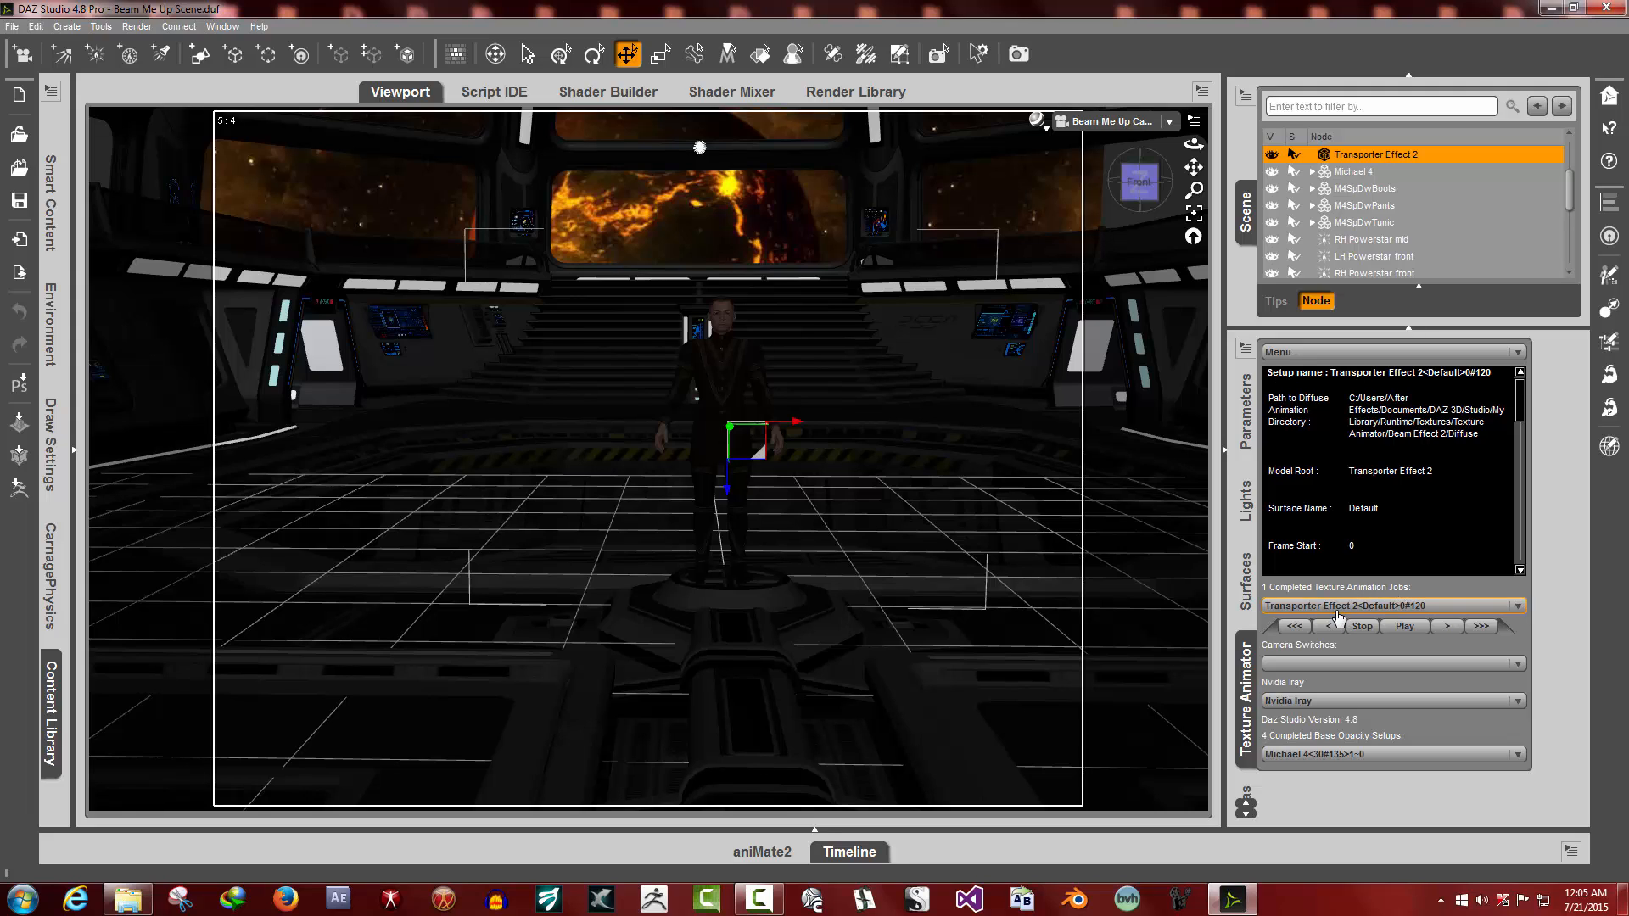
Check the Transporter Effect 2 entry among the completed texture animation jobs, play its animation and stop partway through the beam effect
{"action": "left_click", "coordinate": [1337, 613]}
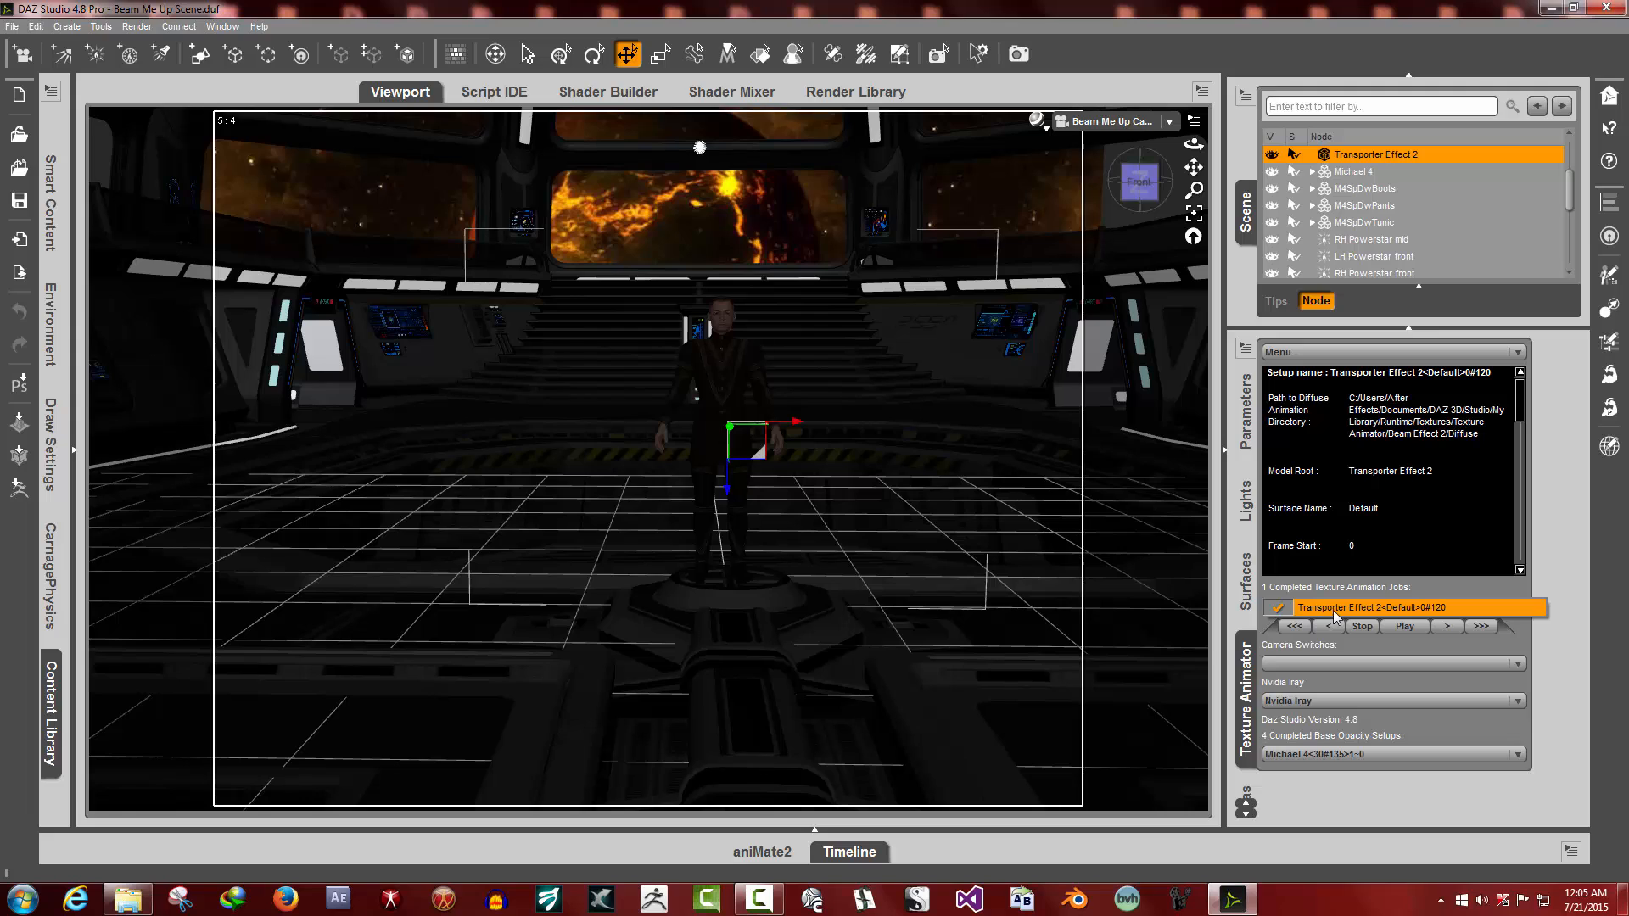
{"action": "left_click", "coordinate": [1442, 609]}
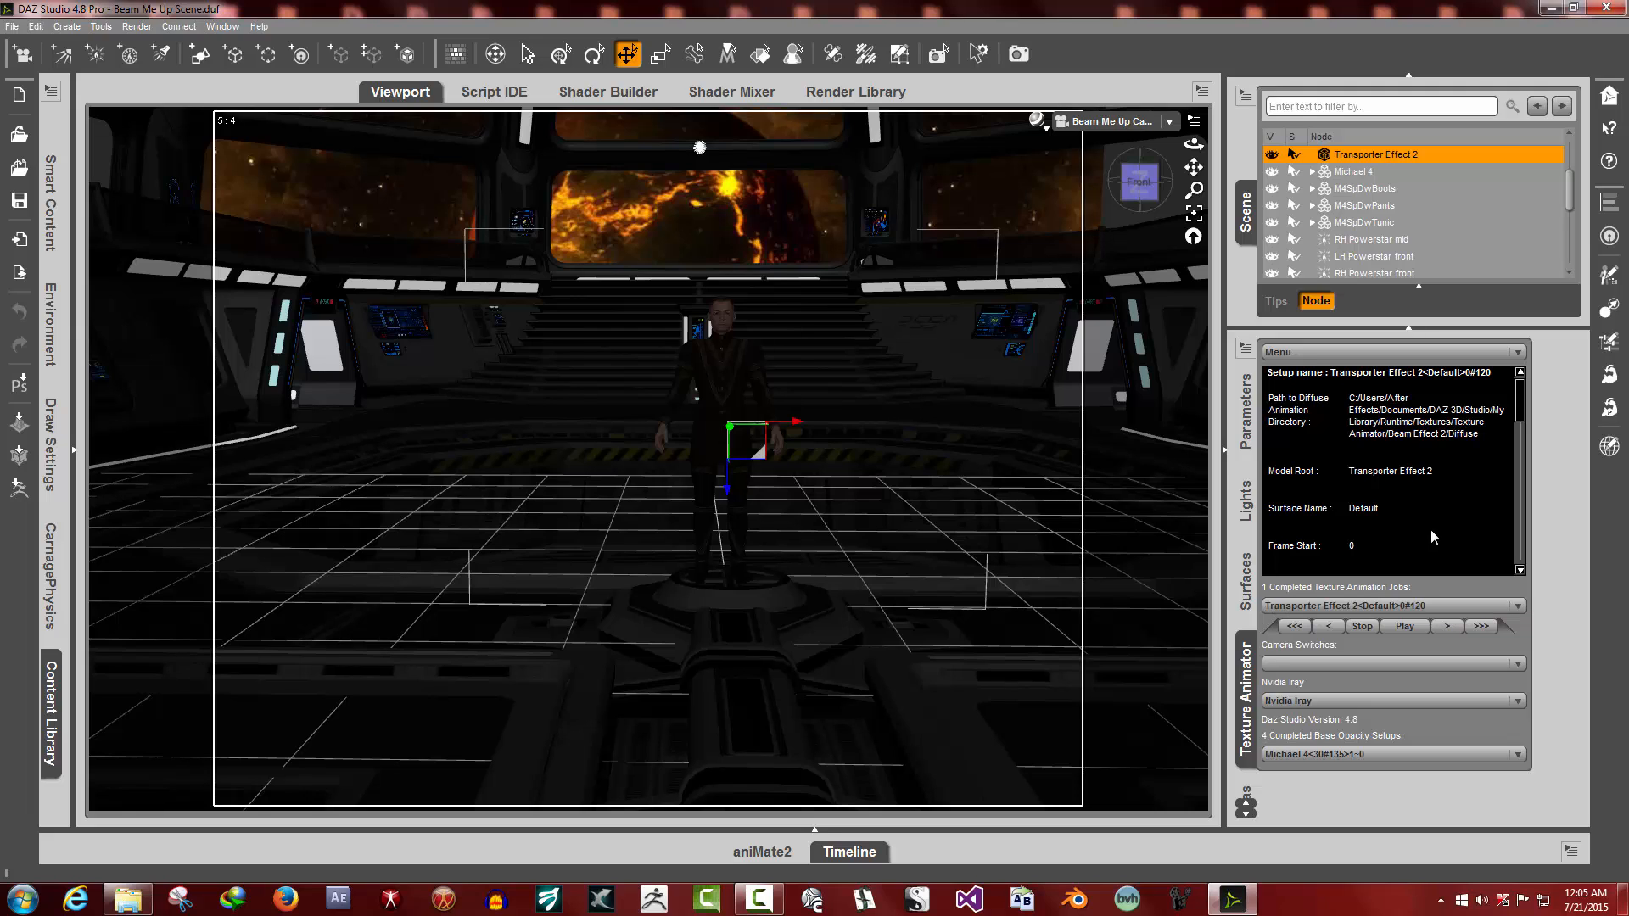
{"action": "left_click", "coordinate": [1404, 628]}
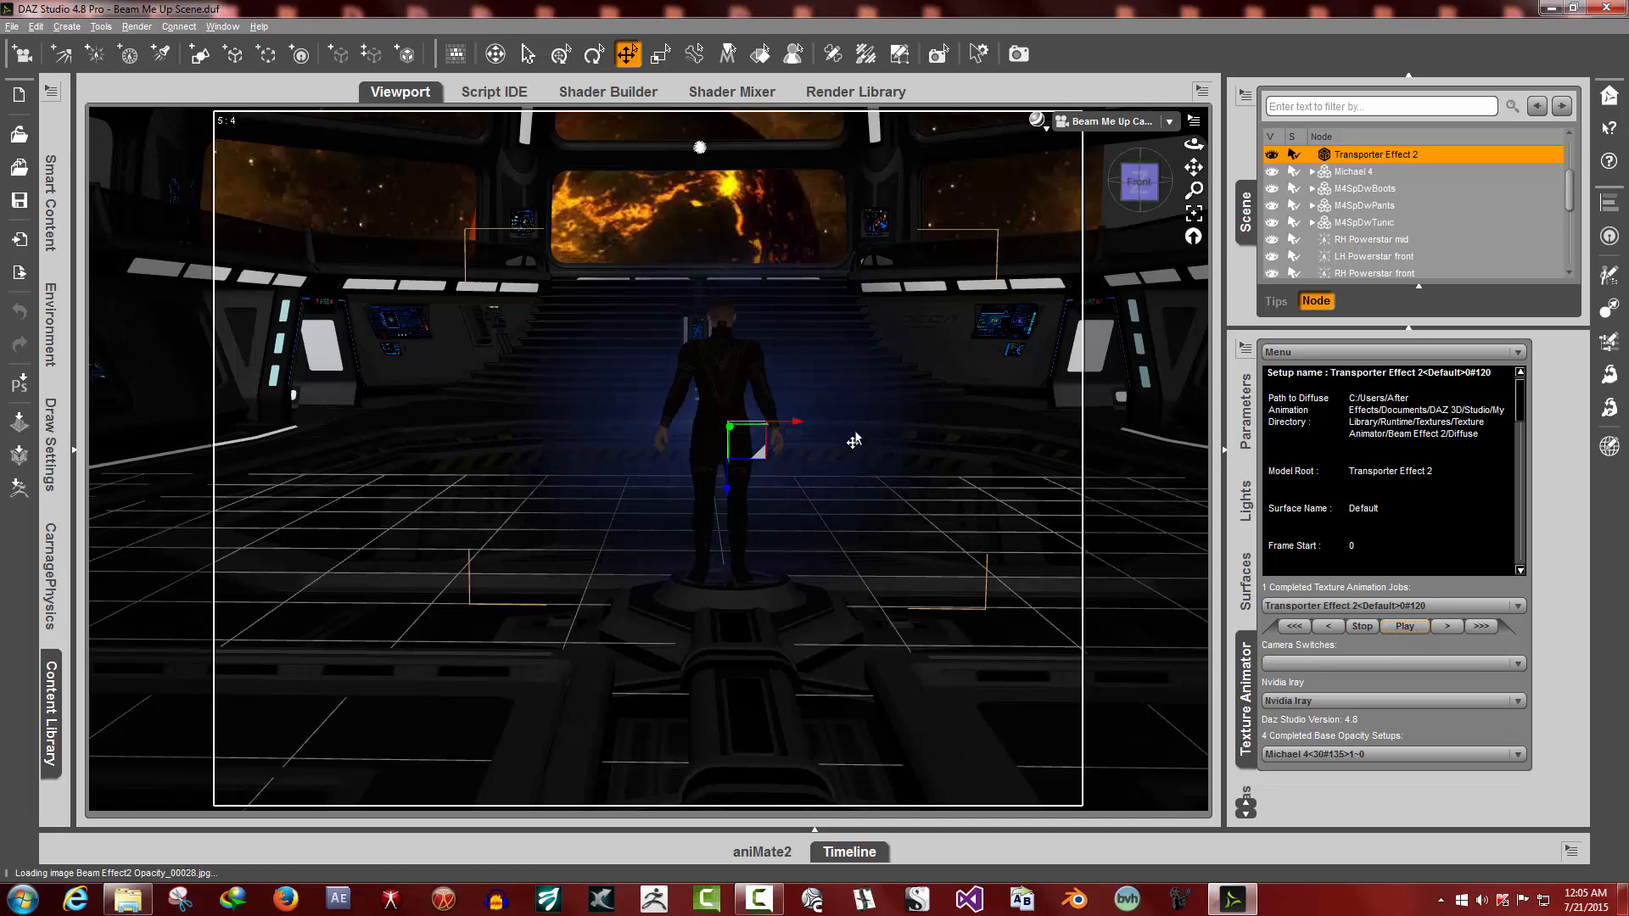
{"action": "left_click", "coordinate": [1362, 628]}
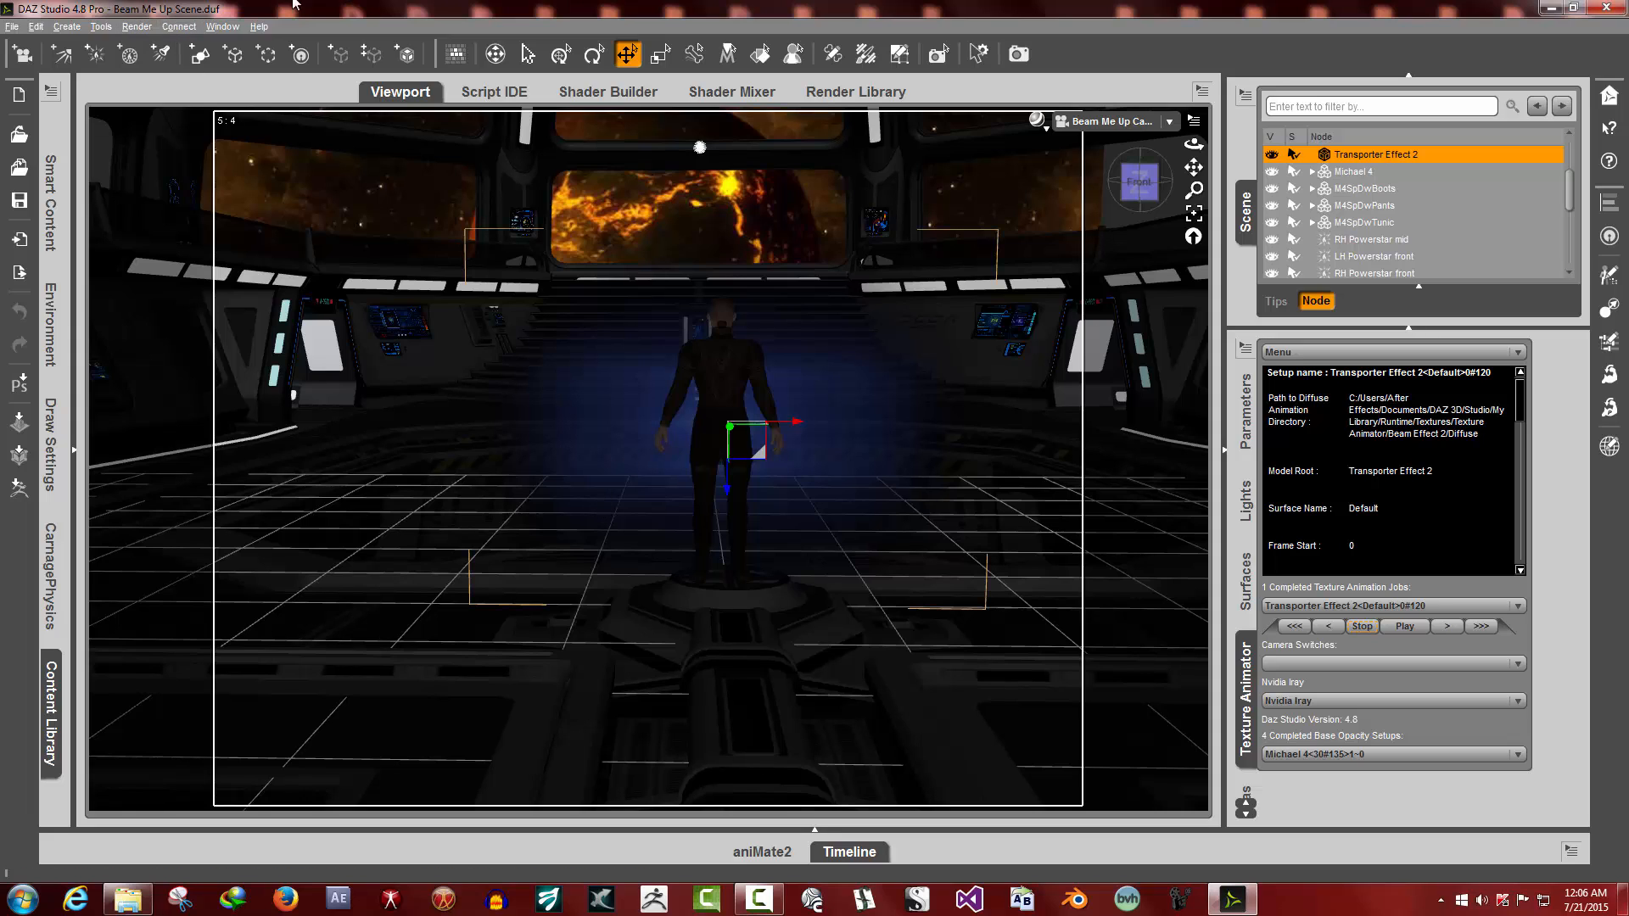
Render the frame where playback stopped, move the render window beside the viewport for comparison and minimize it
{"action": "left_click", "coordinate": [137, 27]}
{"action": "left_click", "coordinate": [241, 7]}
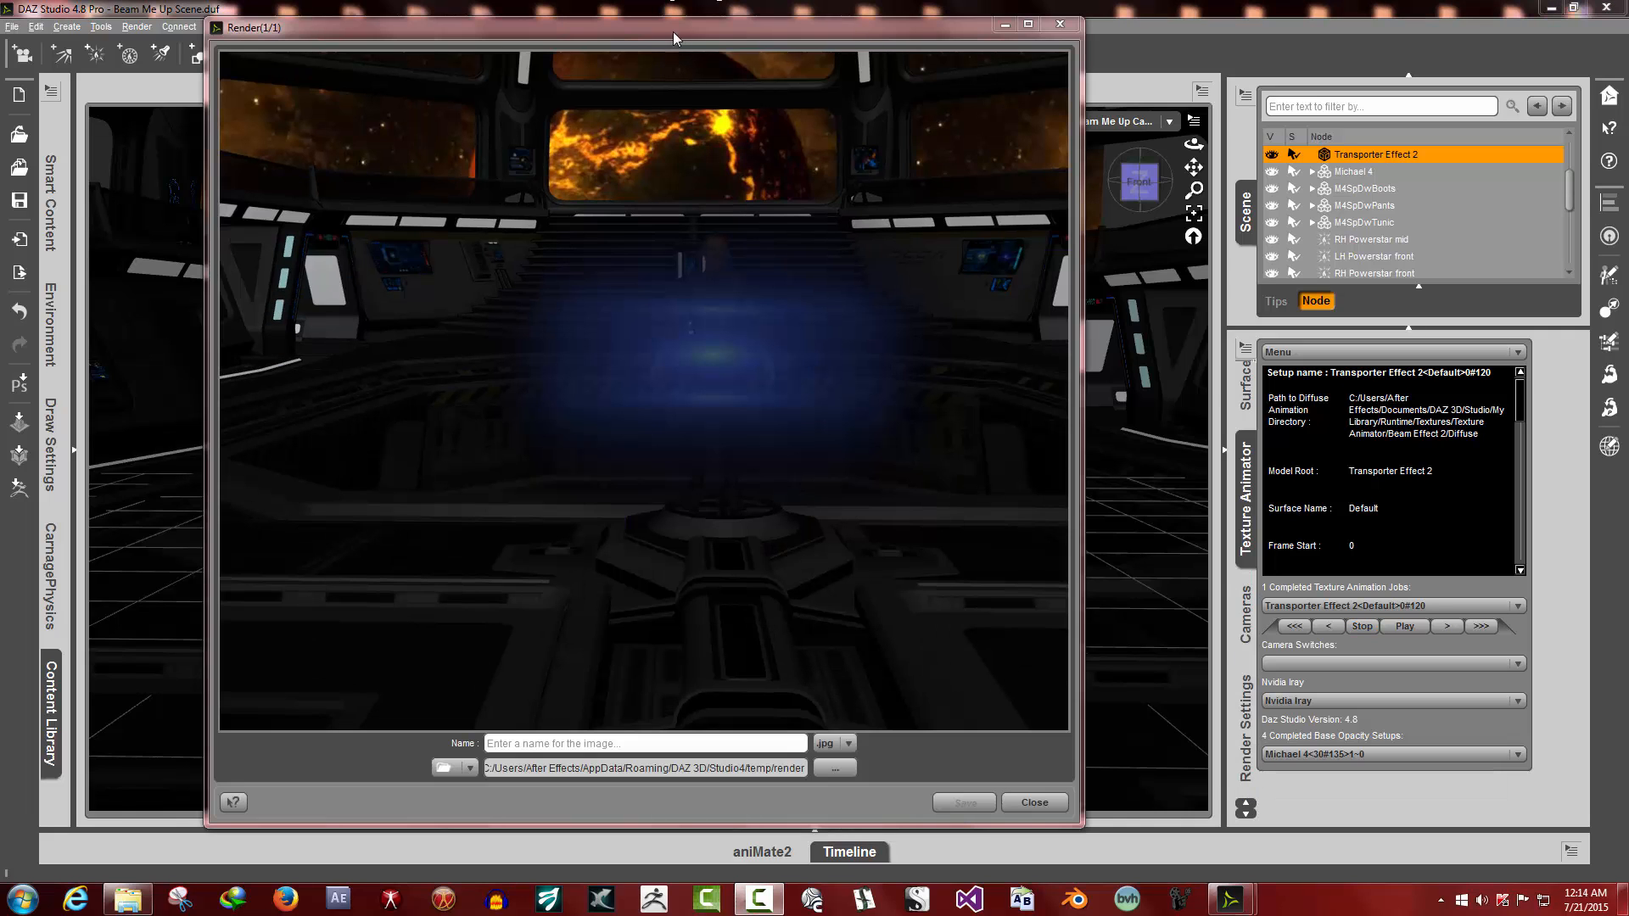
{"action": "left_click_drag", "start_coordinate": [671, 29], "coordinate": [1238, 40]}
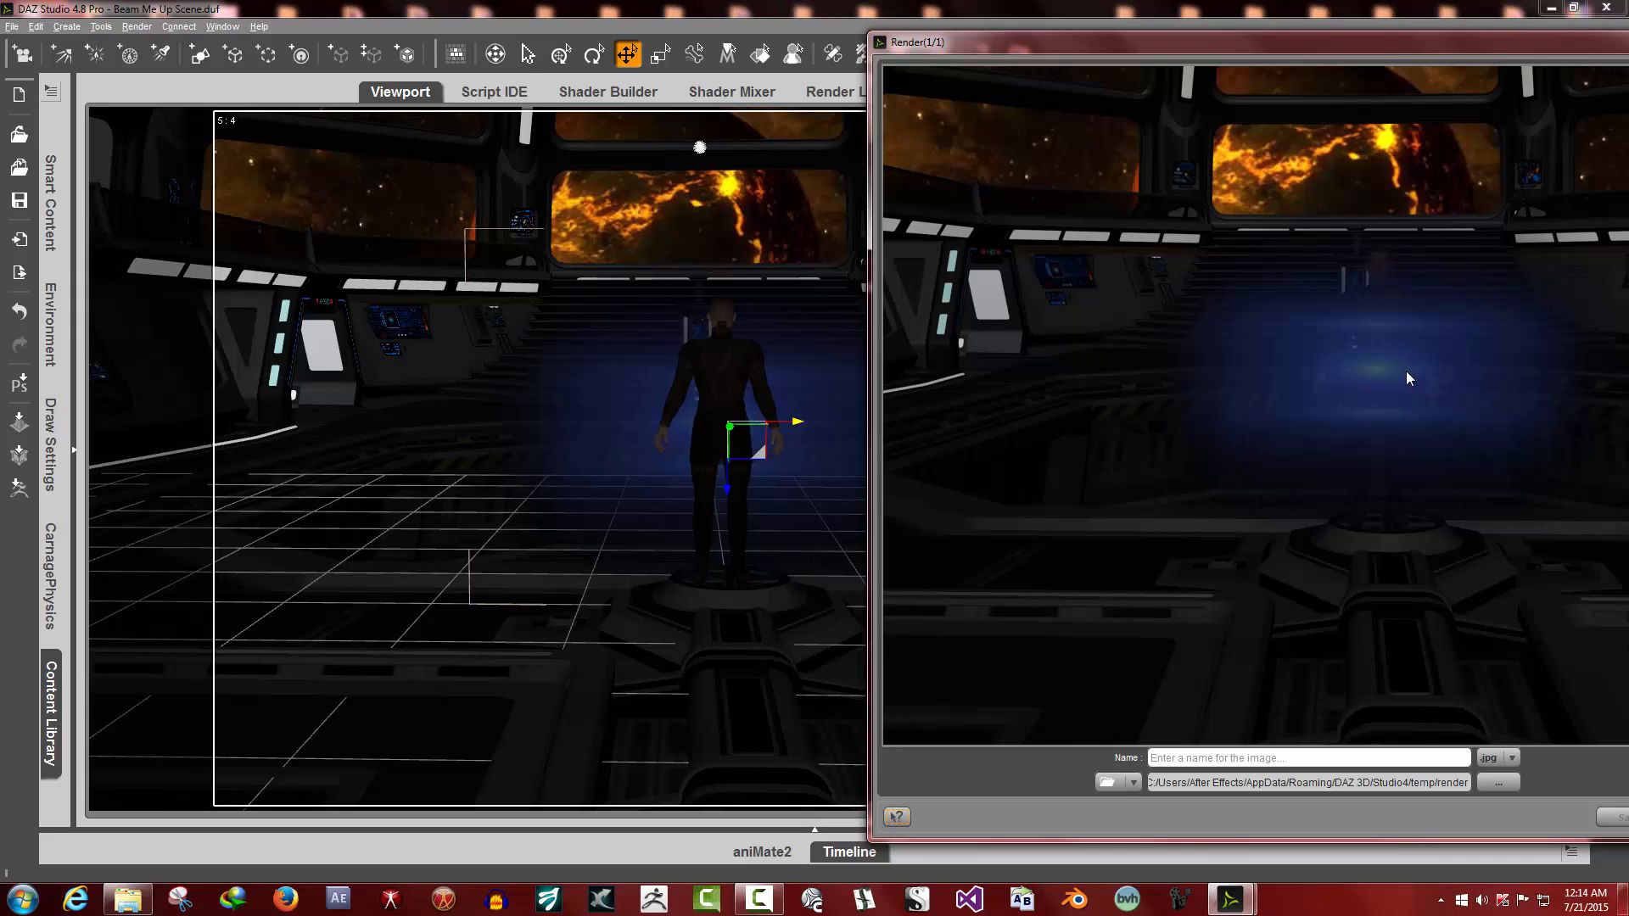
{"action": "left_click_drag", "start_coordinate": [1295, 47], "coordinate": [1209, 45]}
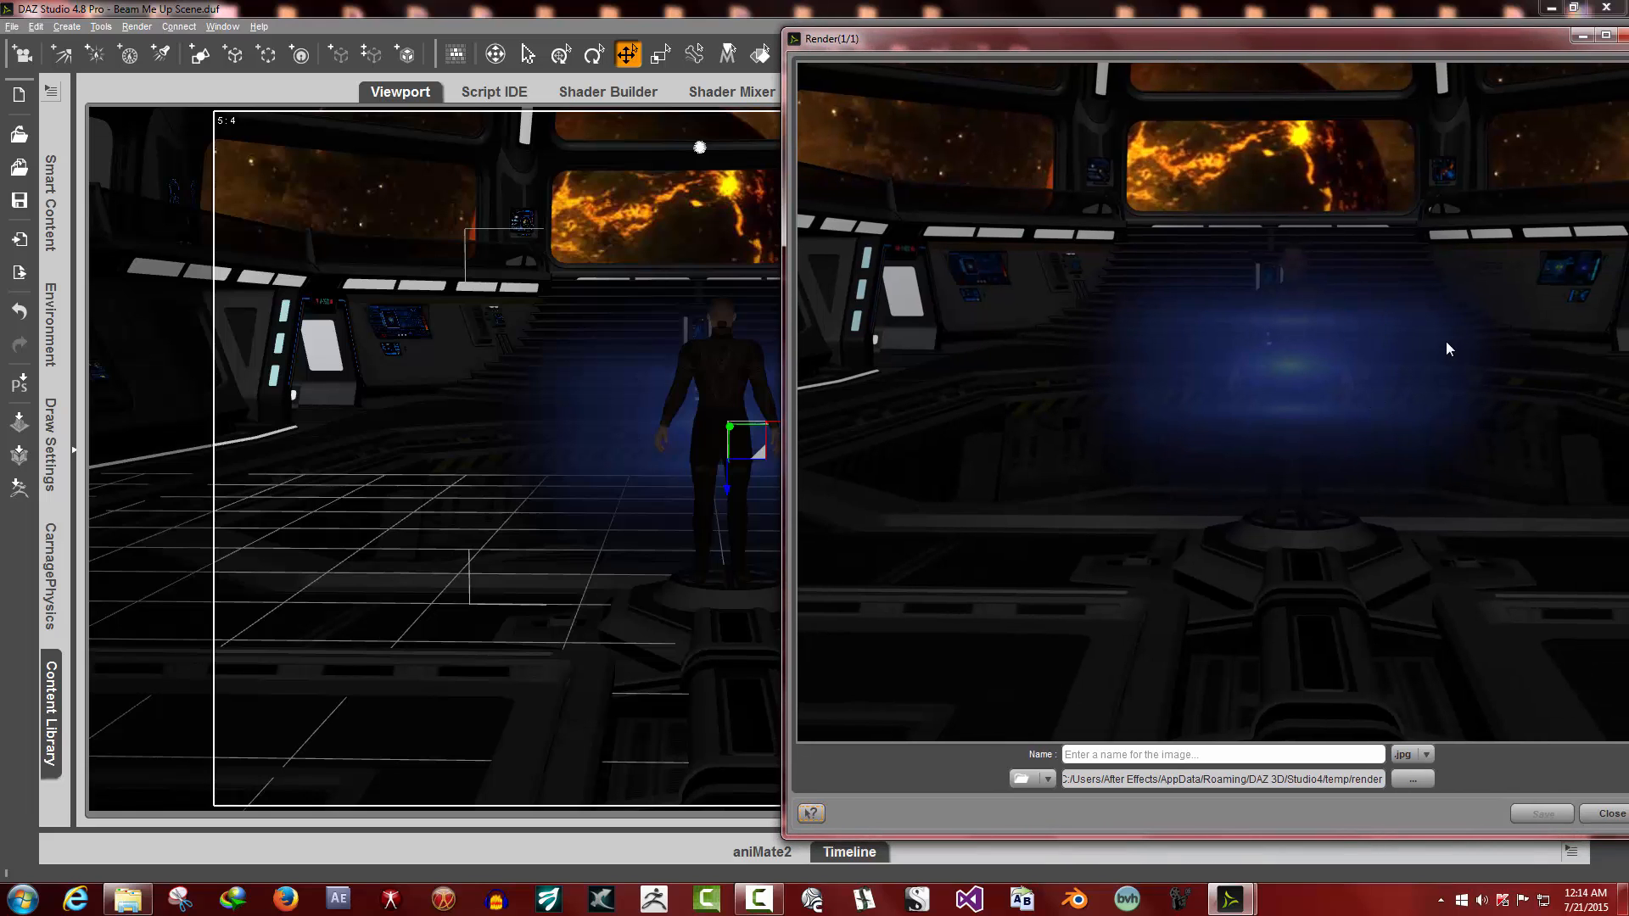
{"action": "left_click_drag", "start_coordinate": [1538, 42], "coordinate": [1483, 74]}
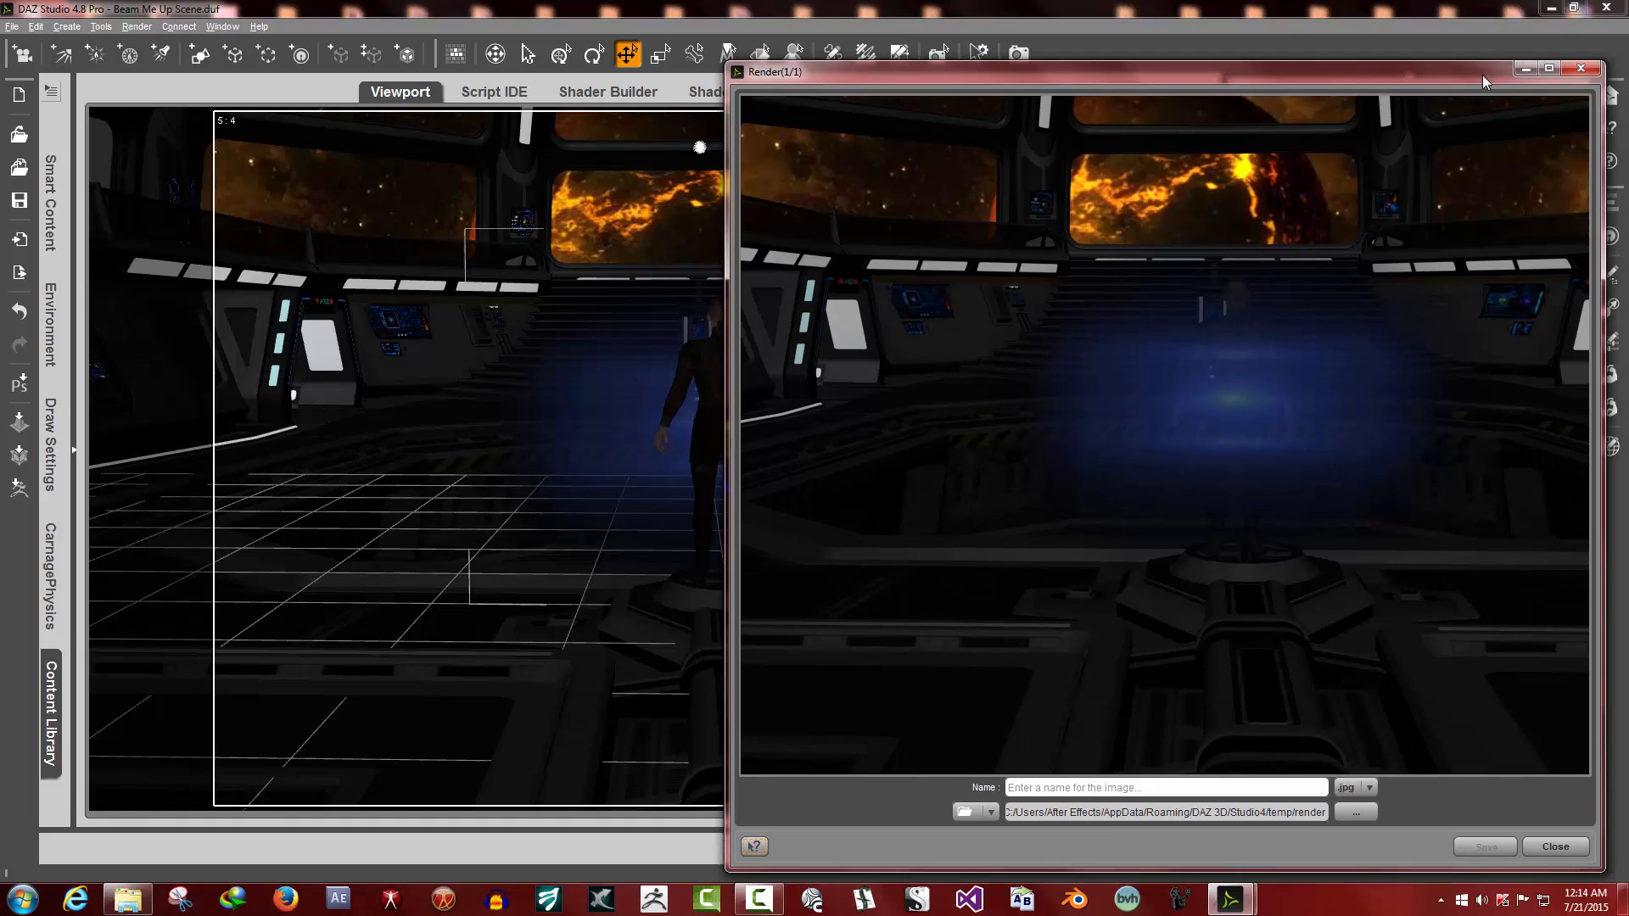
{"action": "left_click", "coordinate": [1525, 66]}
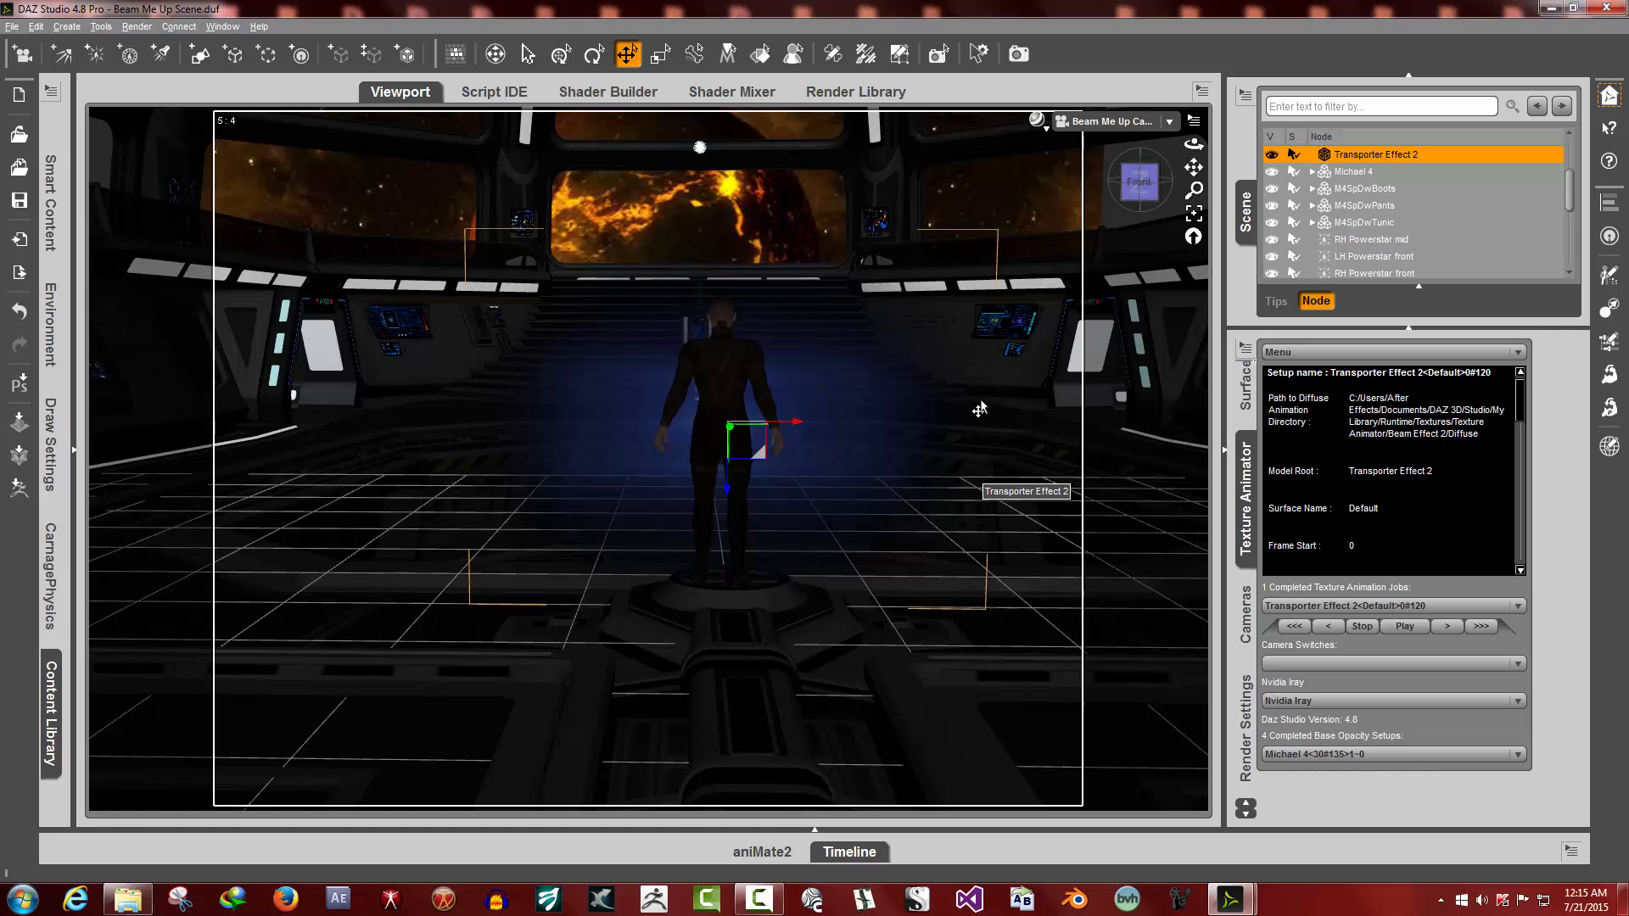
Restore the minimized render for another look at the beam effect and close it without saving
{"action": "mouse_move", "coordinate": [1219, 910]}
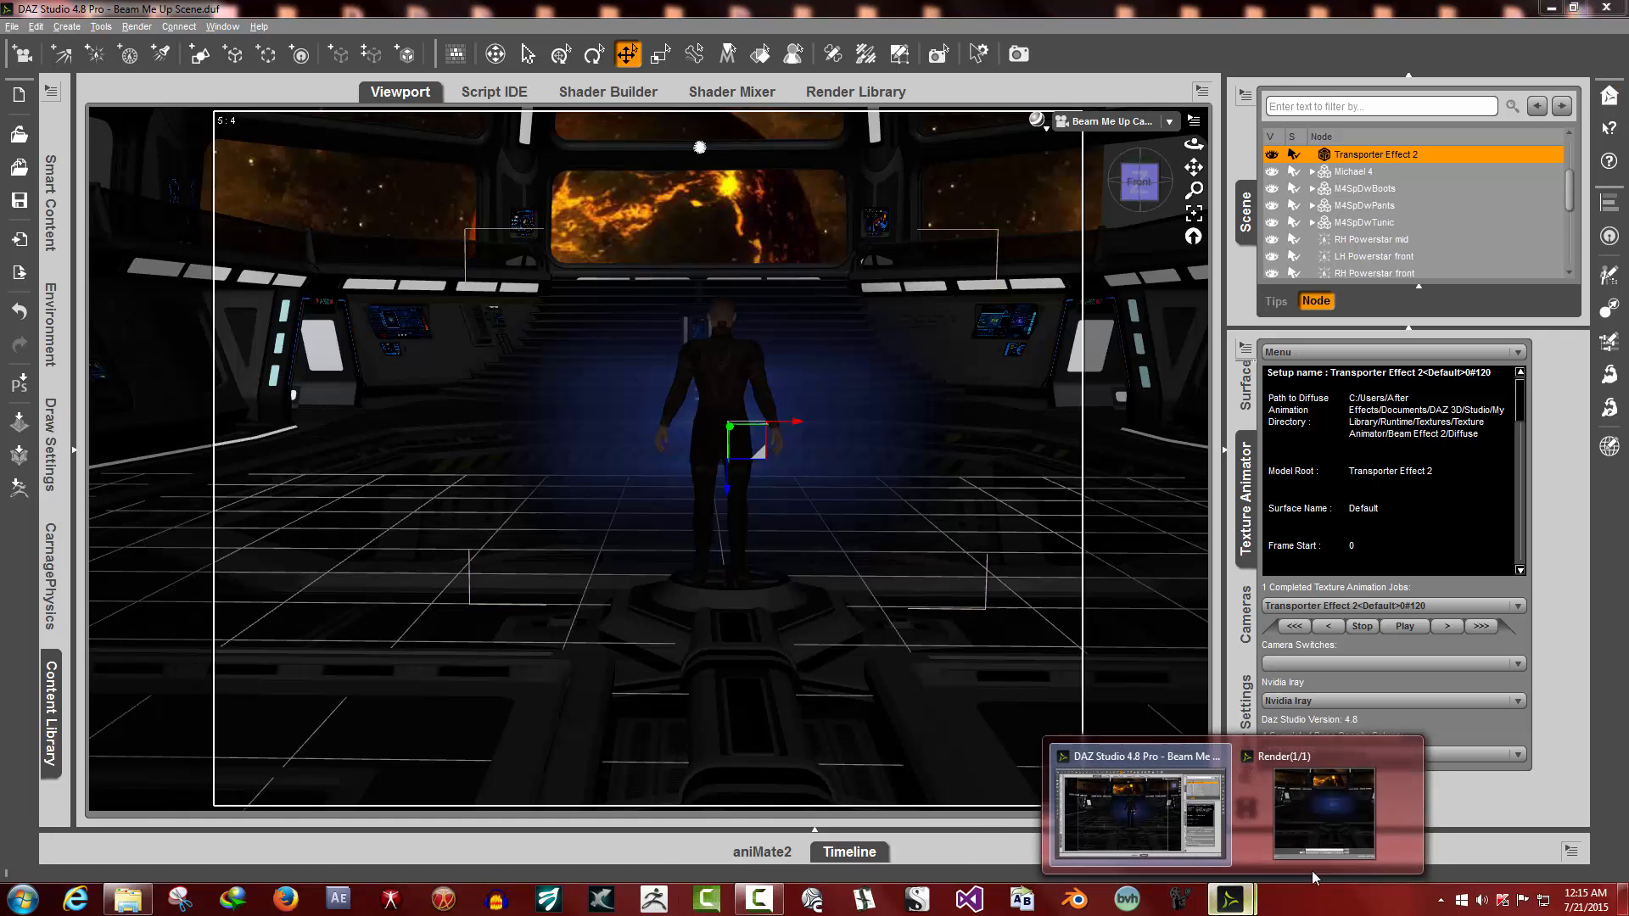
{"action": "left_click", "coordinate": [1352, 836]}
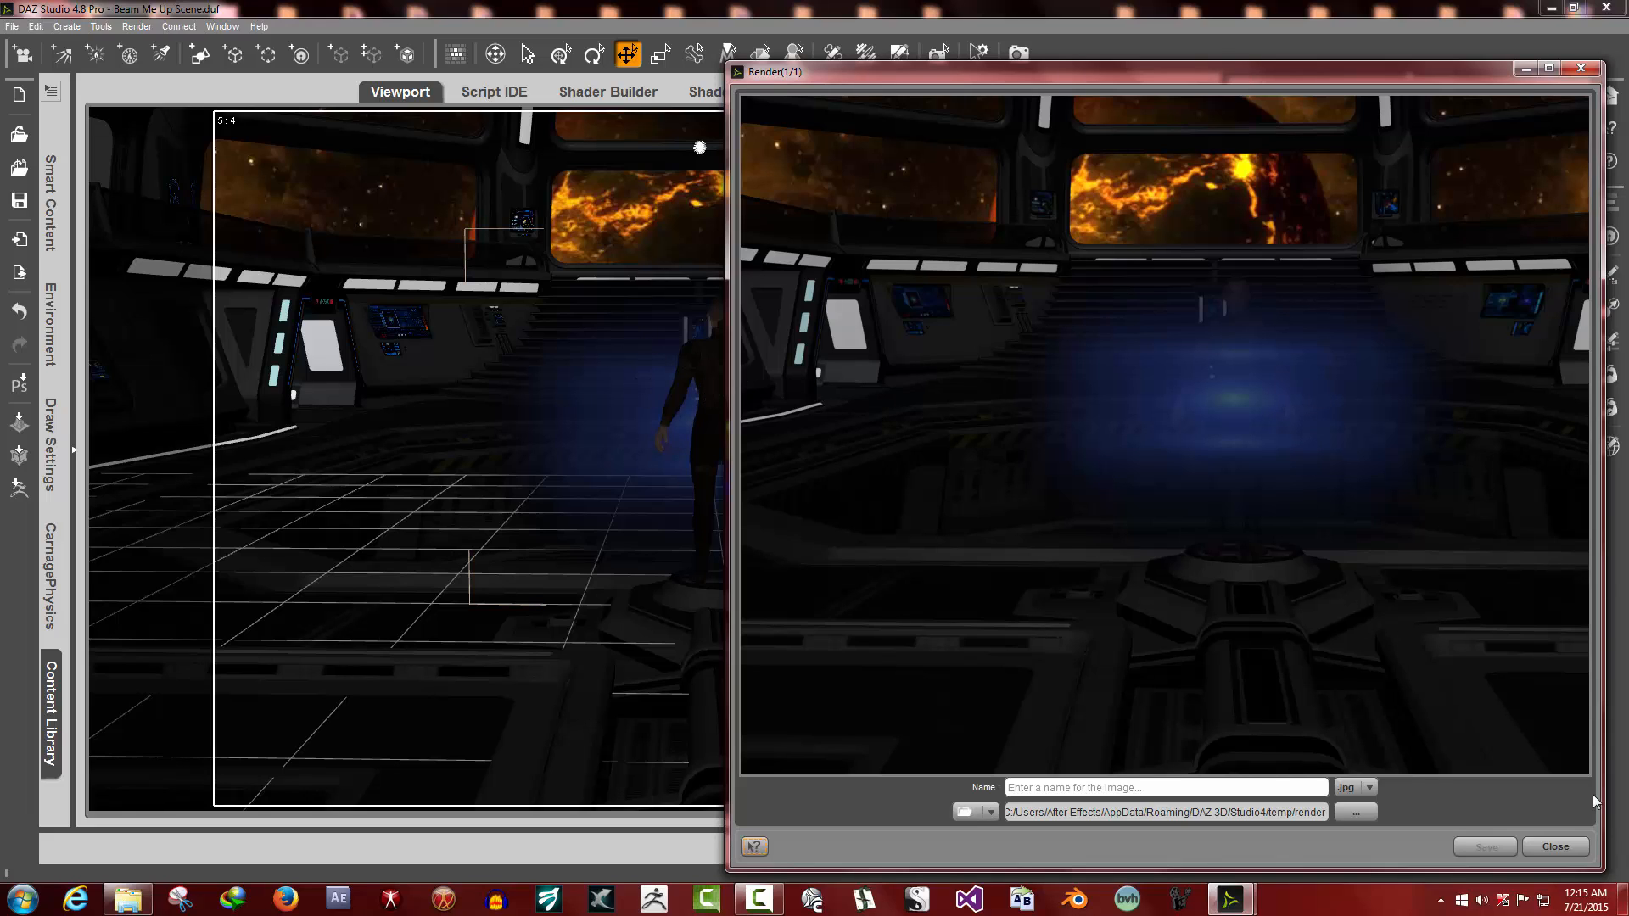
{"action": "left_click", "coordinate": [1555, 846]}
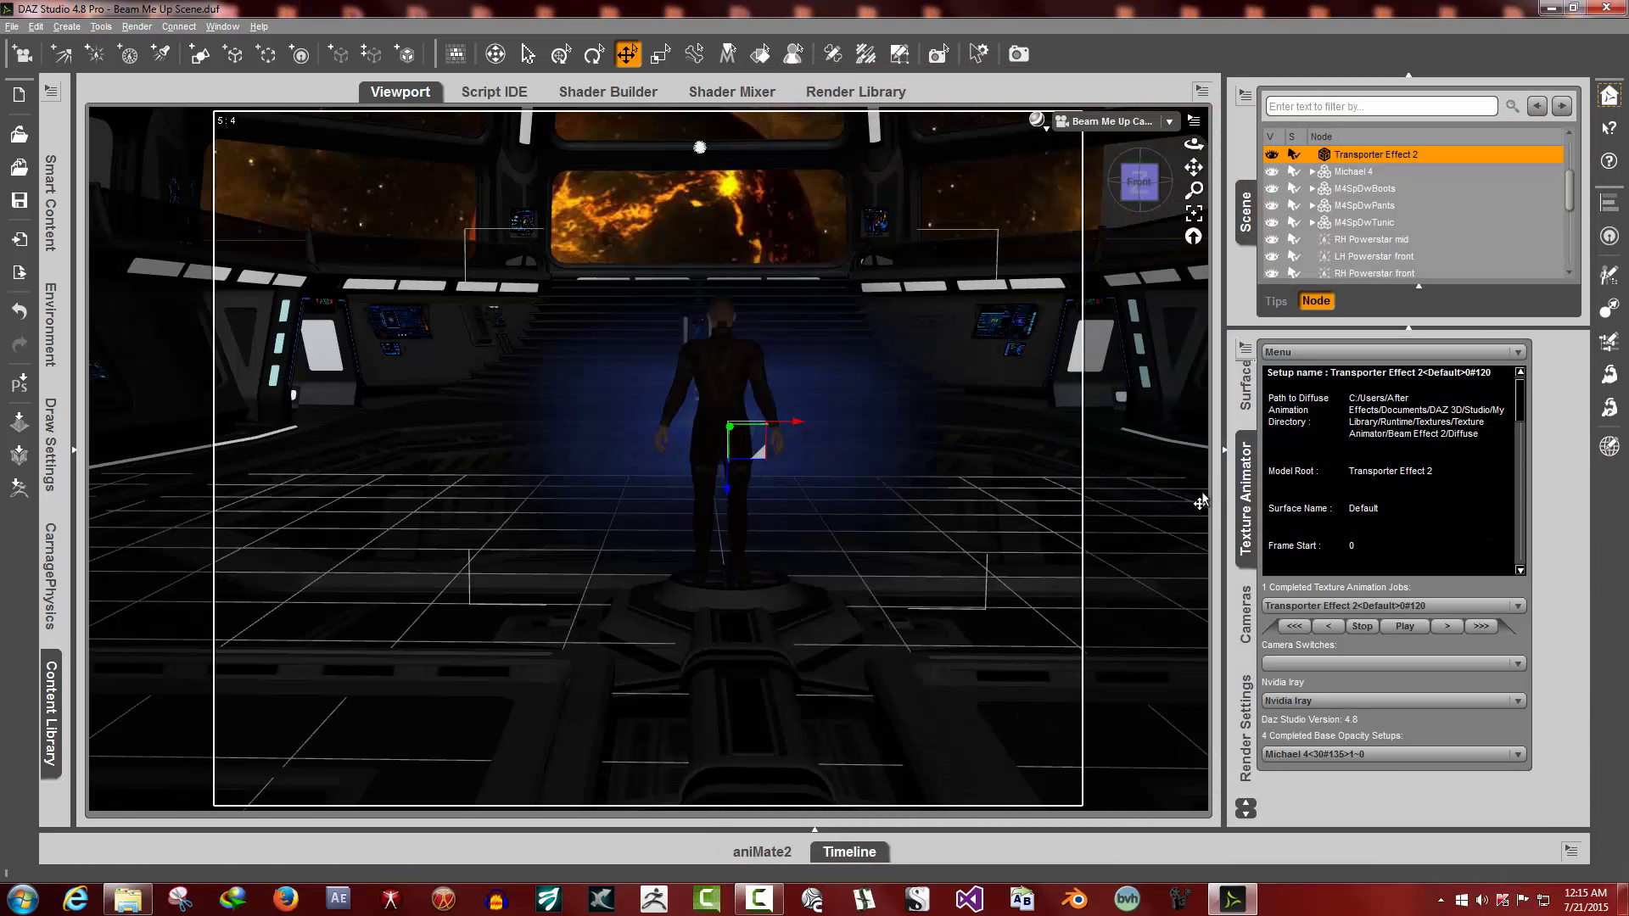
Resume the texture animation until the figure disappears, check the playhead's frame on the timeline and return to the first frame
{"action": "left_click", "coordinate": [1417, 631]}
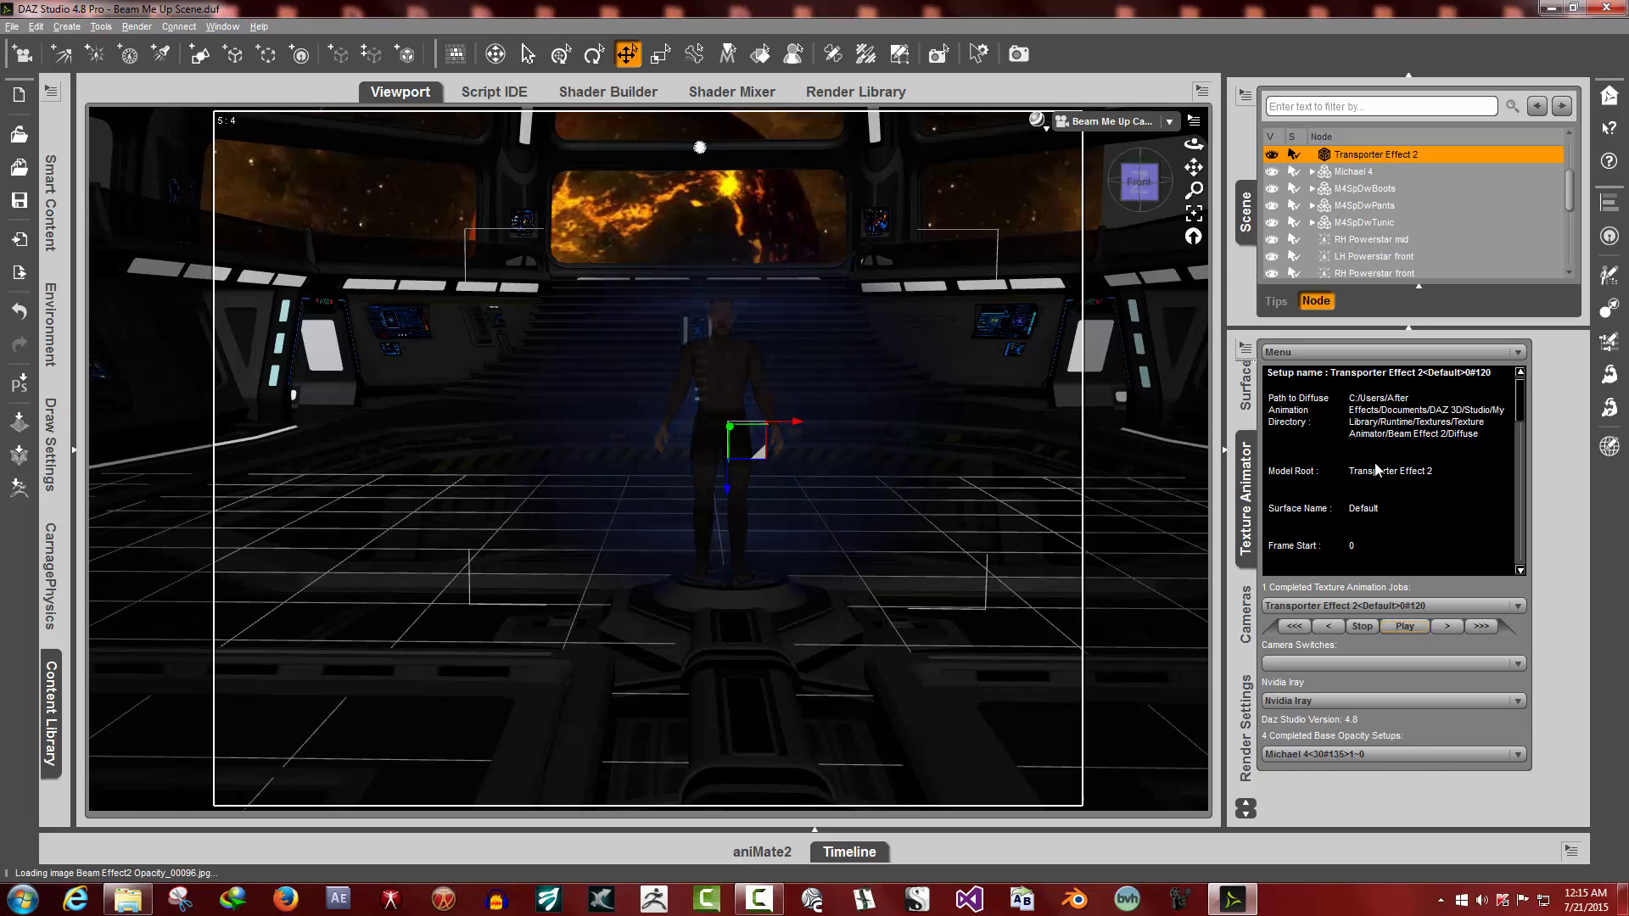
{"action": "left_click", "coordinate": [1362, 634]}
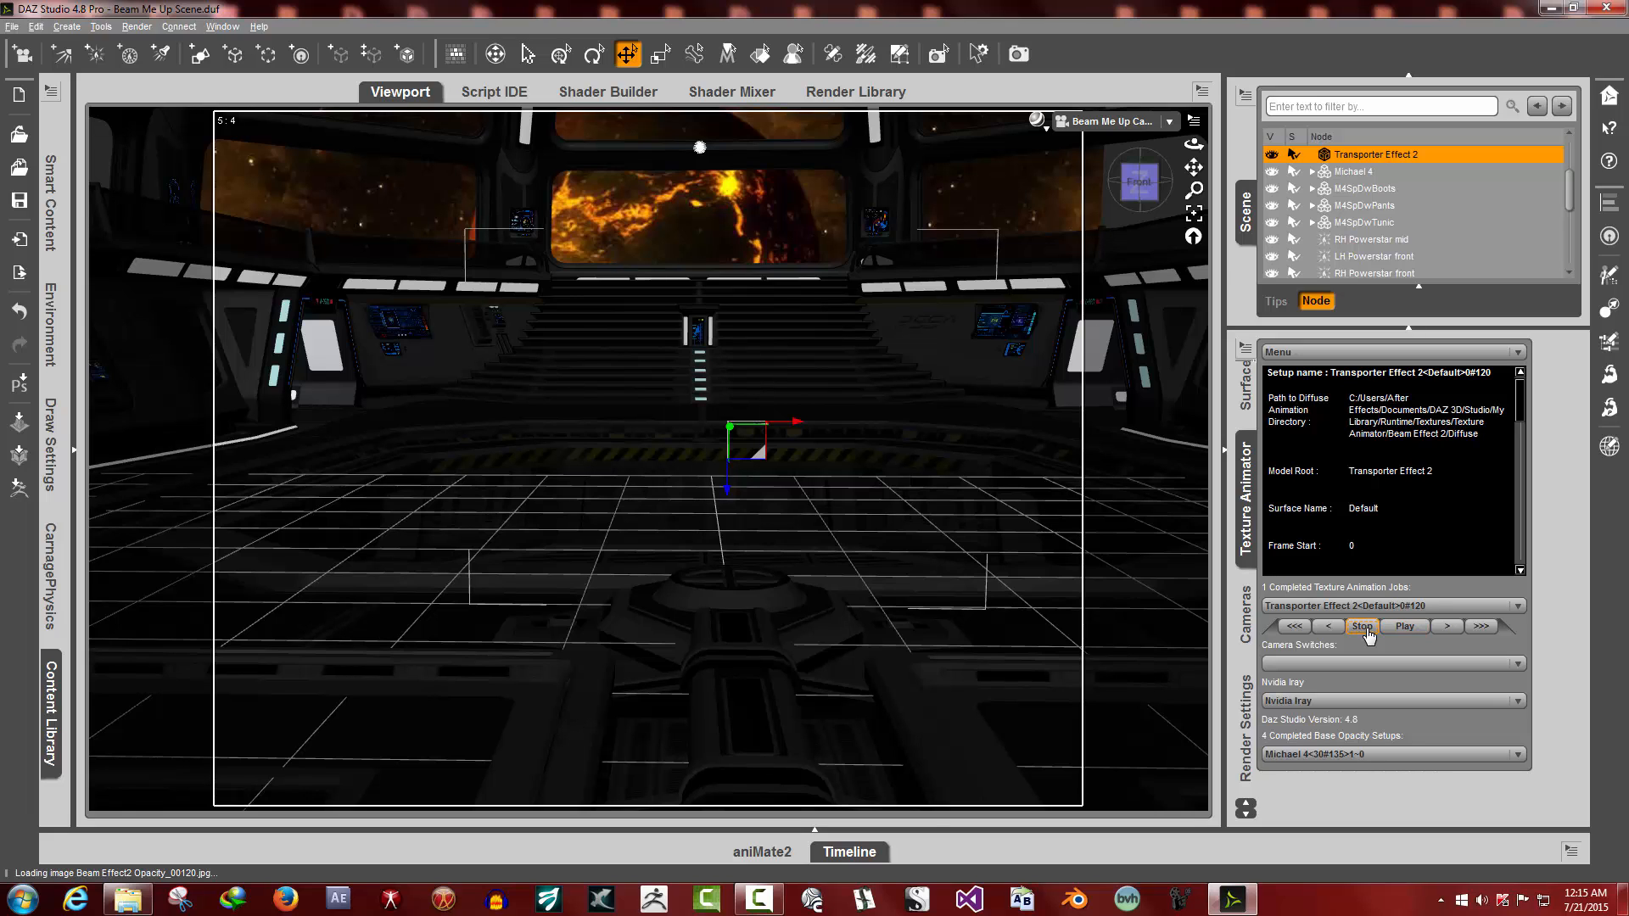
{"action": "left_click", "coordinate": [849, 855]}
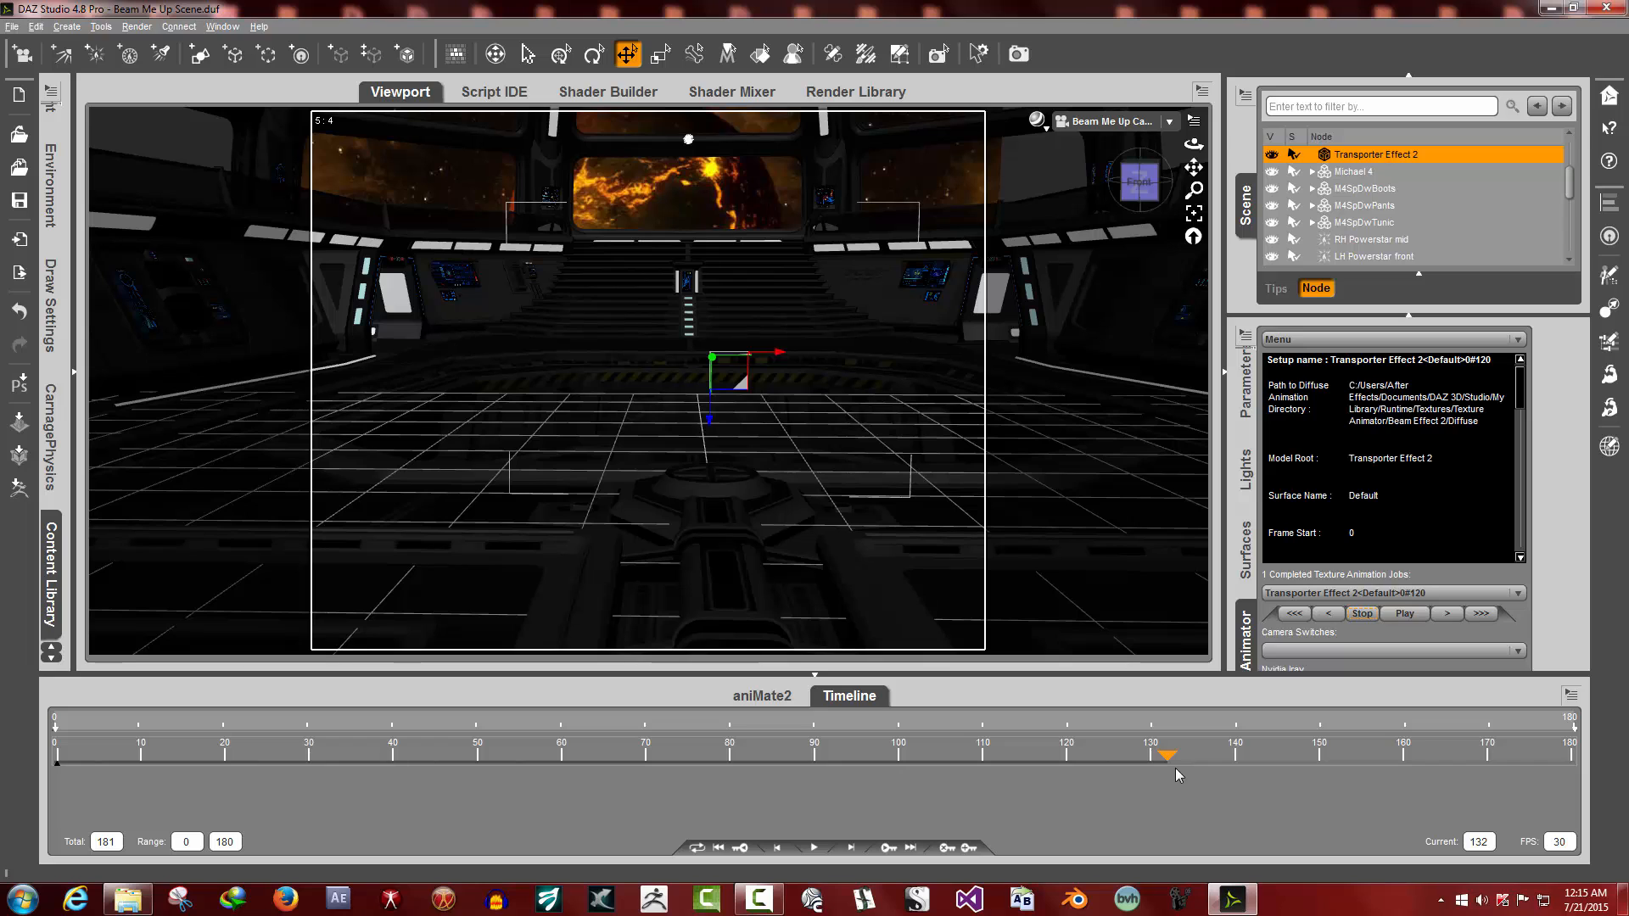
{"action": "left_click", "coordinate": [815, 676]}
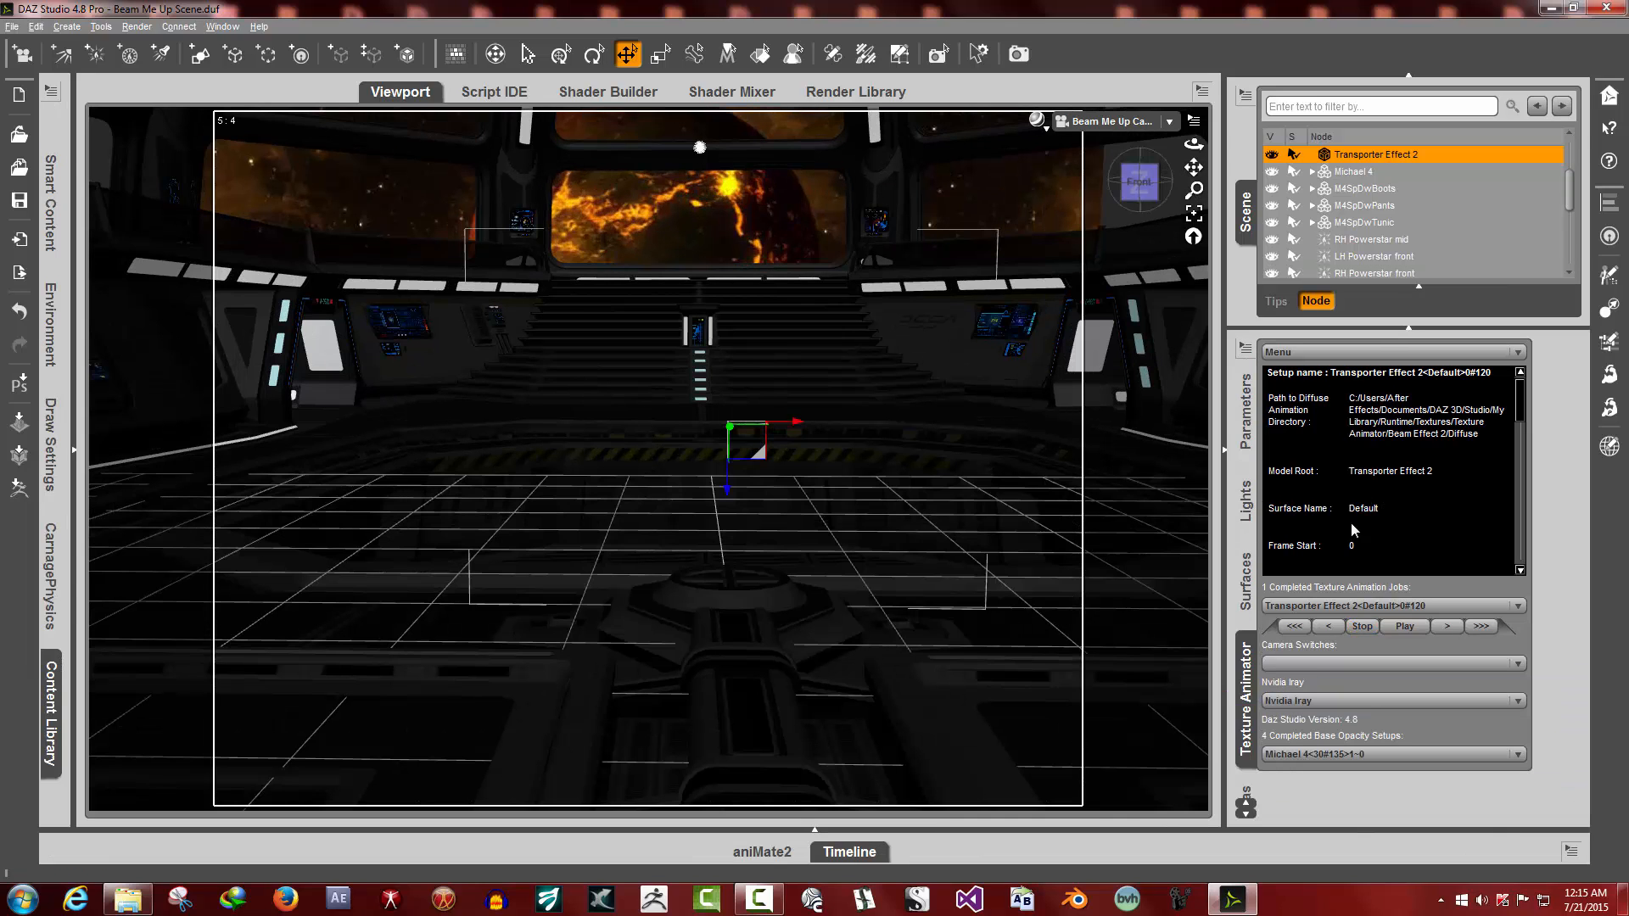
{"action": "left_click", "coordinate": [1294, 627]}
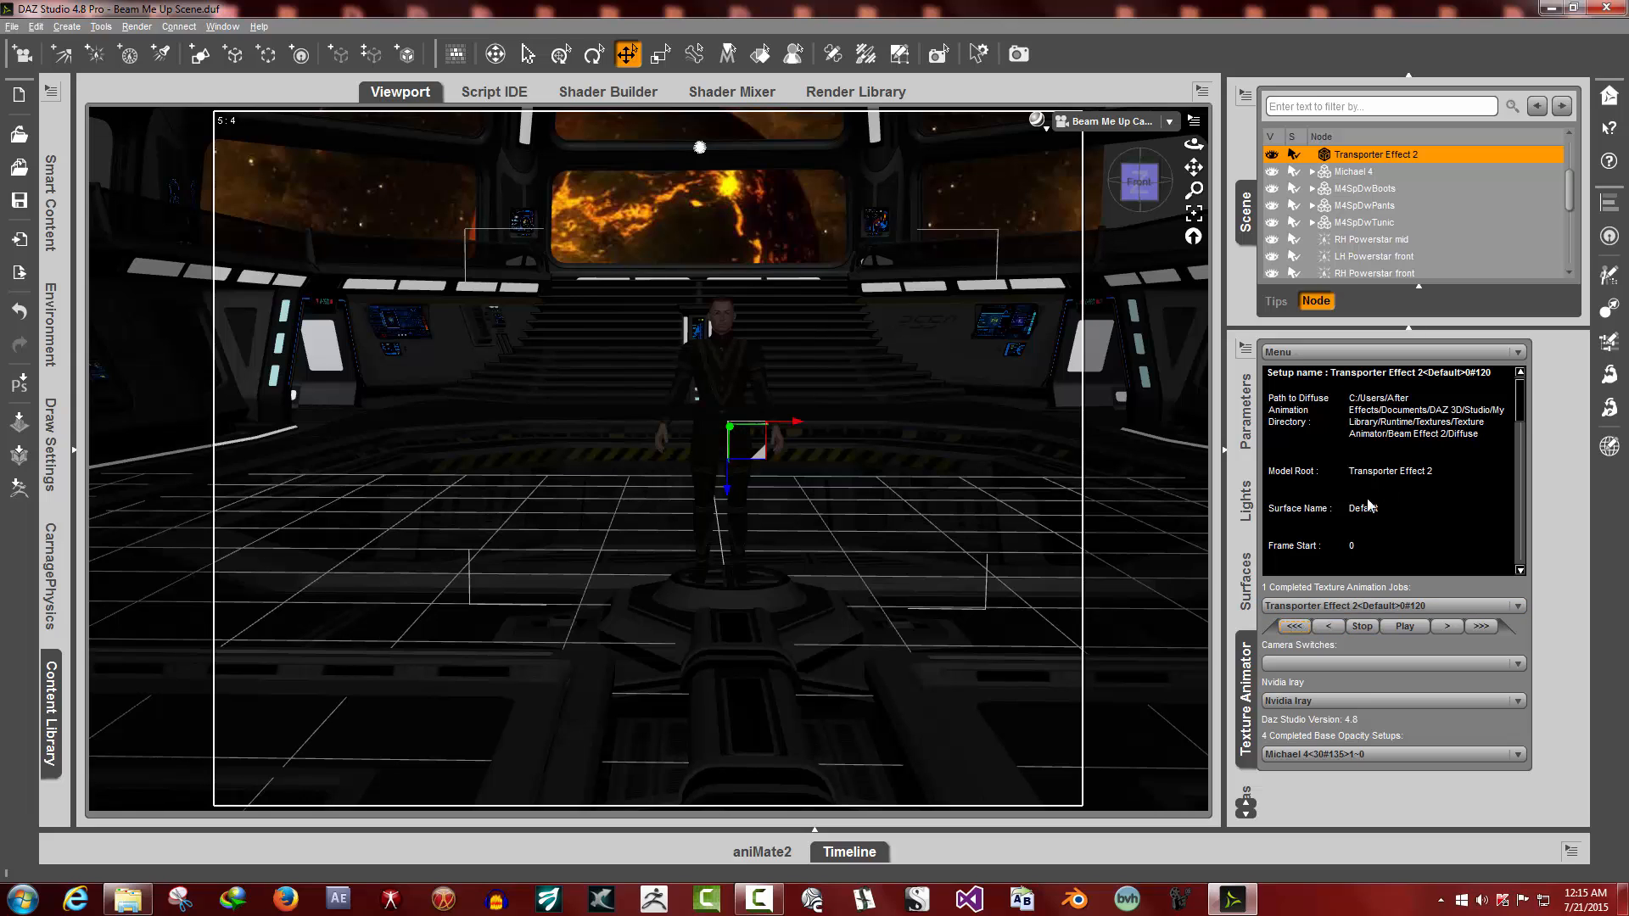
Edit the existing Transporter Effect 2 job to run from frame 12 to frame 132 and accept it
{"action": "left_click", "coordinate": [1336, 351]}
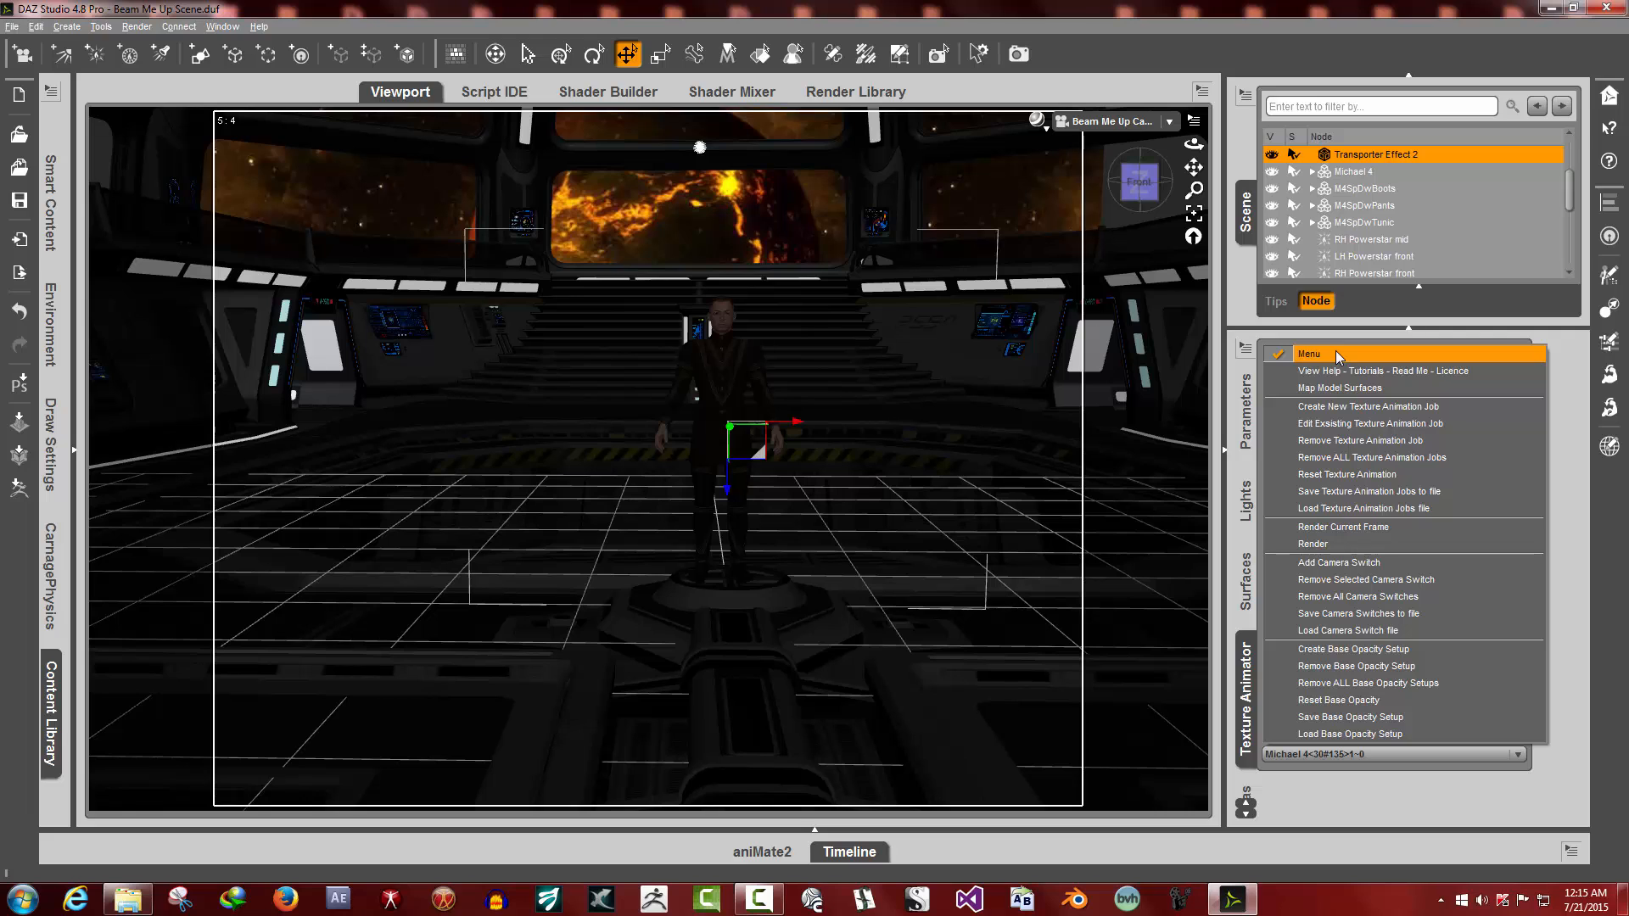
{"action": "left_click", "coordinate": [1325, 429]}
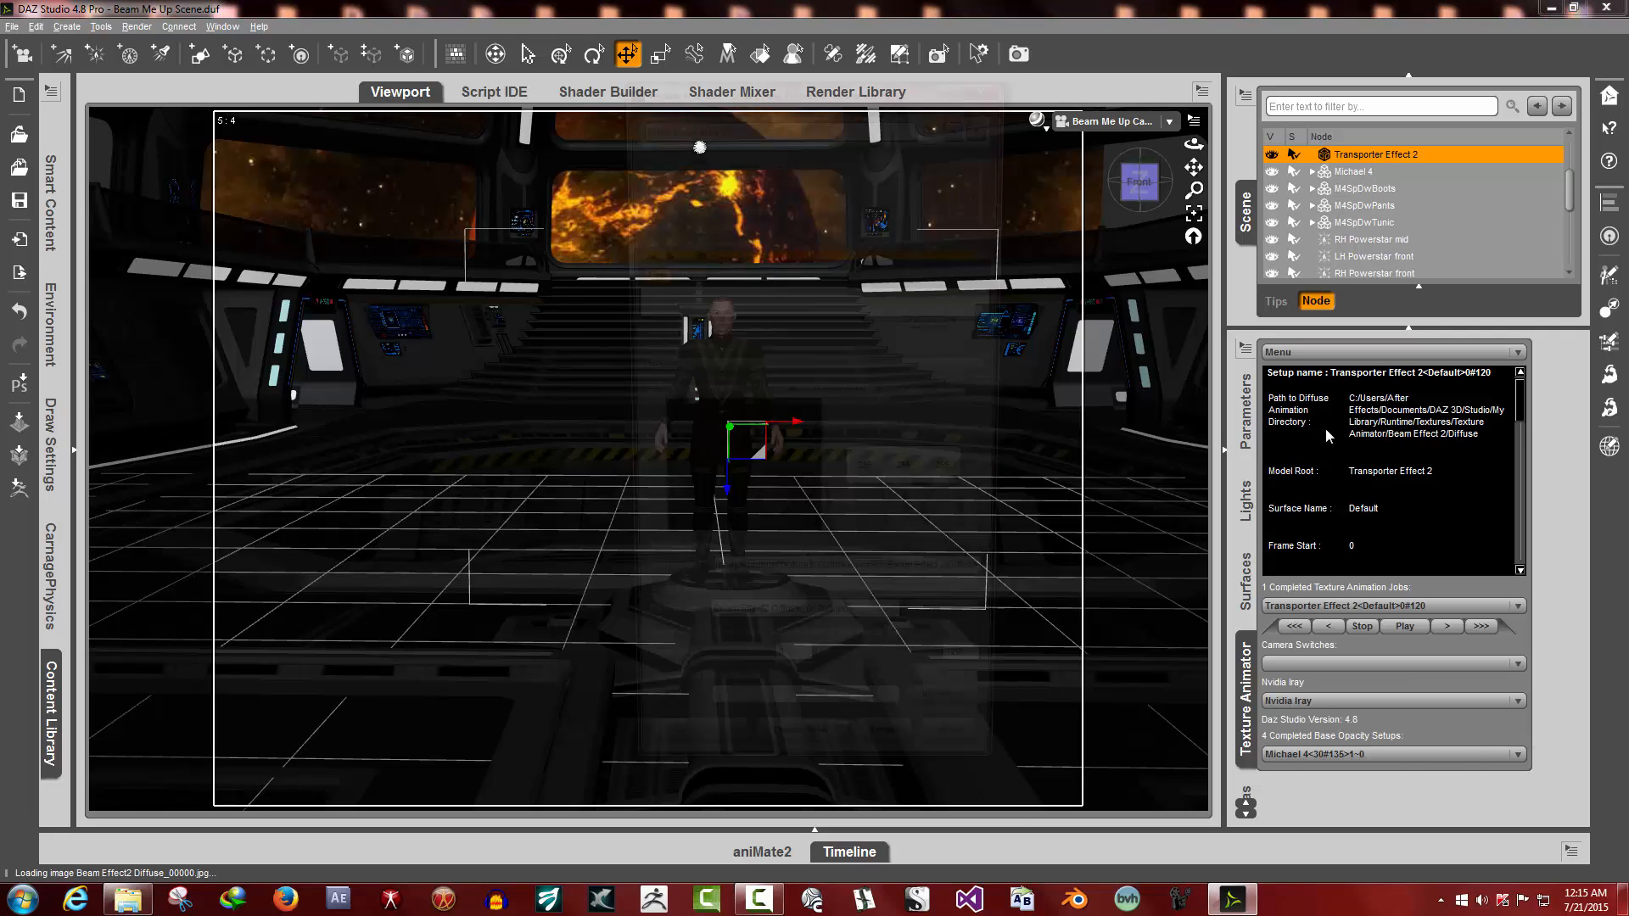
{"action": "left_click_drag", "start_coordinate": [984, 691], "coordinate": [967, 690]}
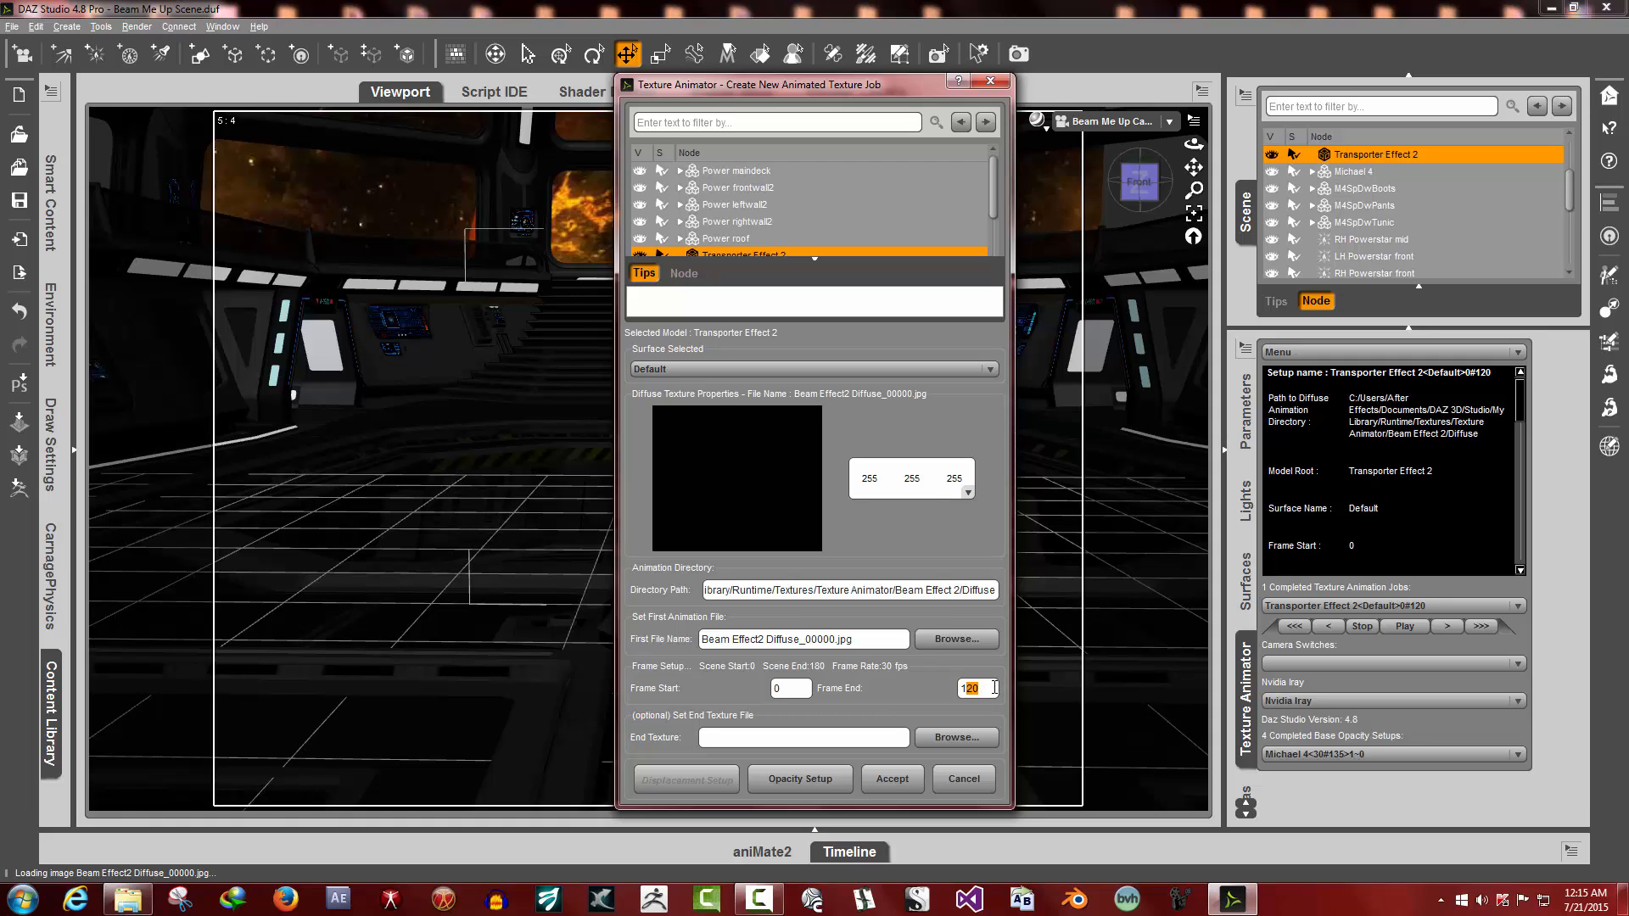
{"action": "type", "text": "32"}
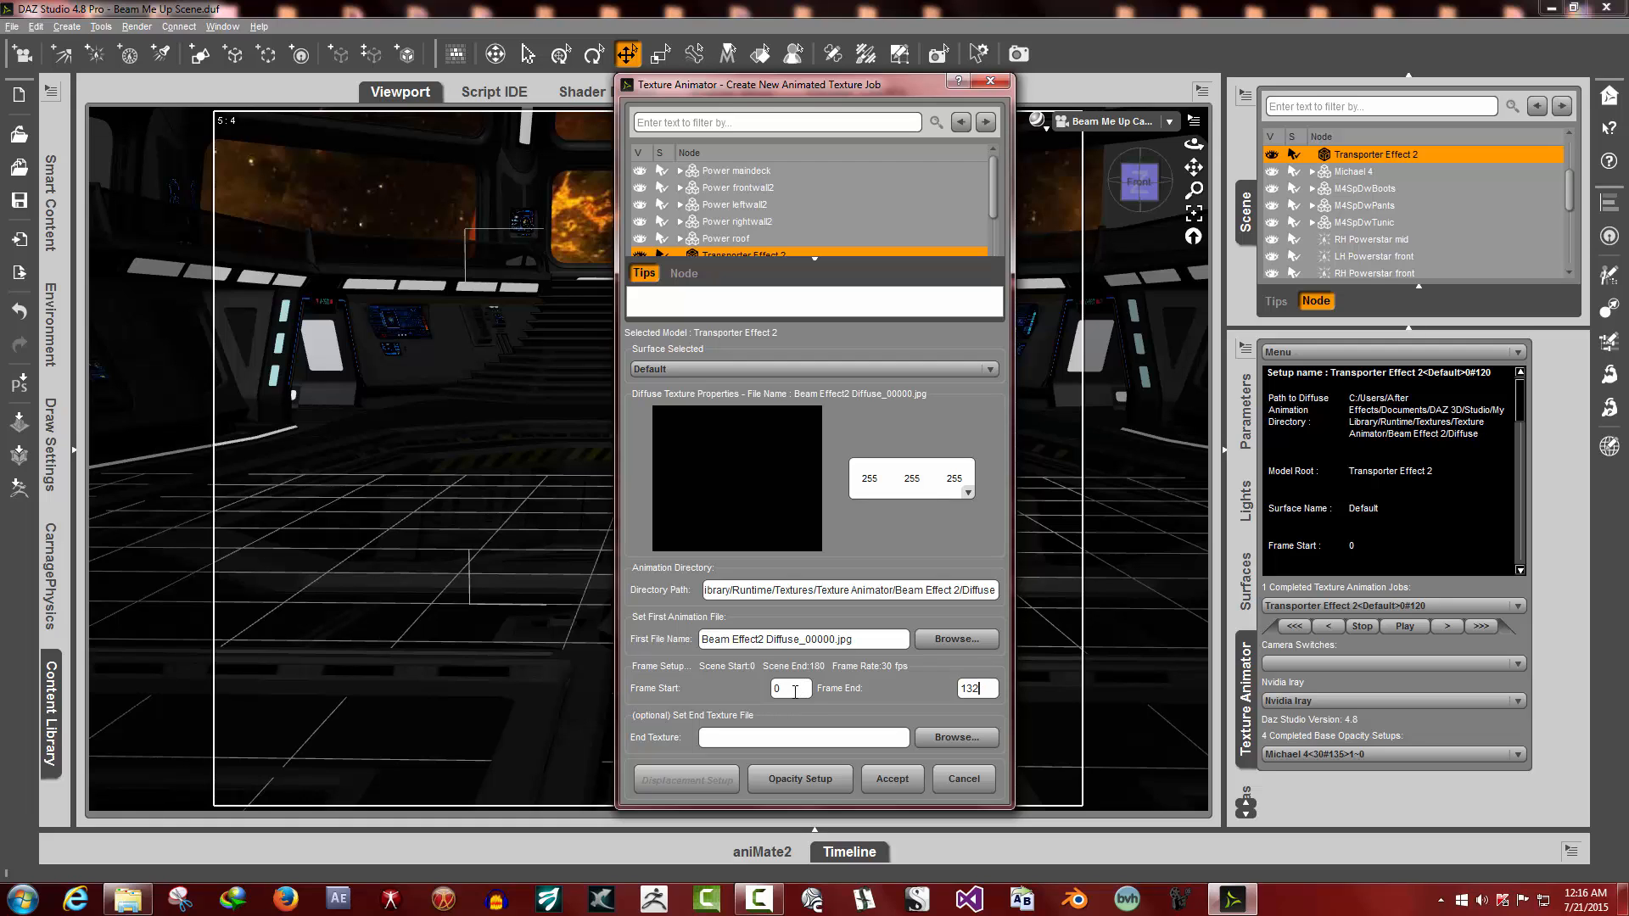
{"action": "left_click_drag", "start_coordinate": [795, 691], "coordinate": [774, 690]}
{"action": "type", "text": "12"}
{"action": "left_click", "coordinate": [892, 779]}
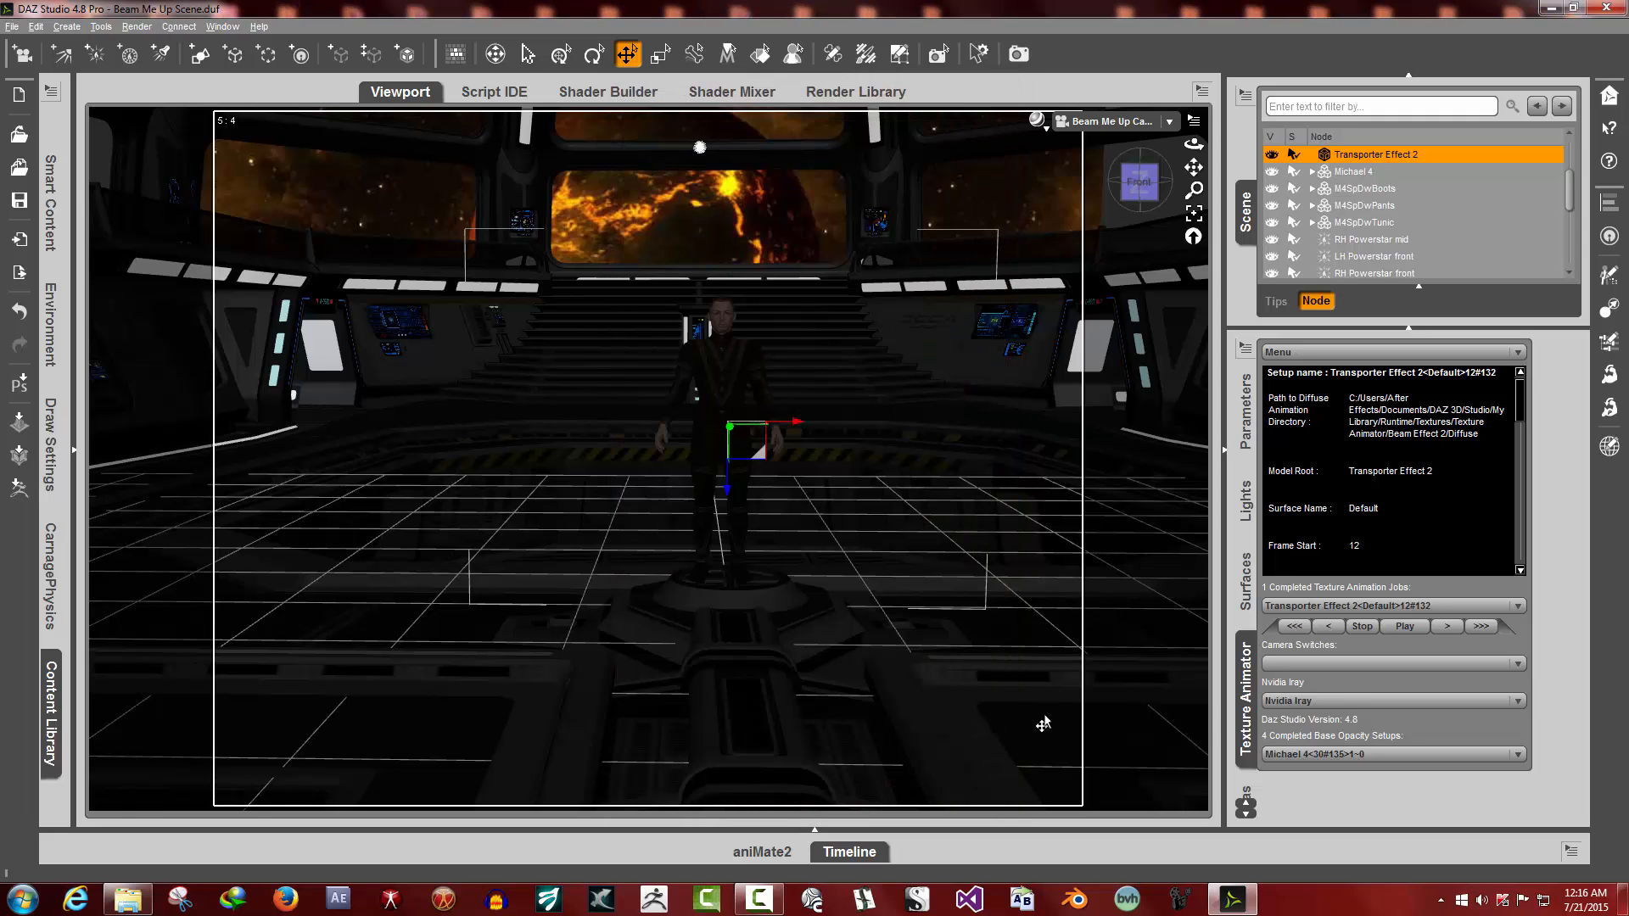
Play the retimed animation until the effect fades out, check the stopping frame on the timeline and return to the first frame
{"action": "left_click", "coordinate": [1405, 628]}
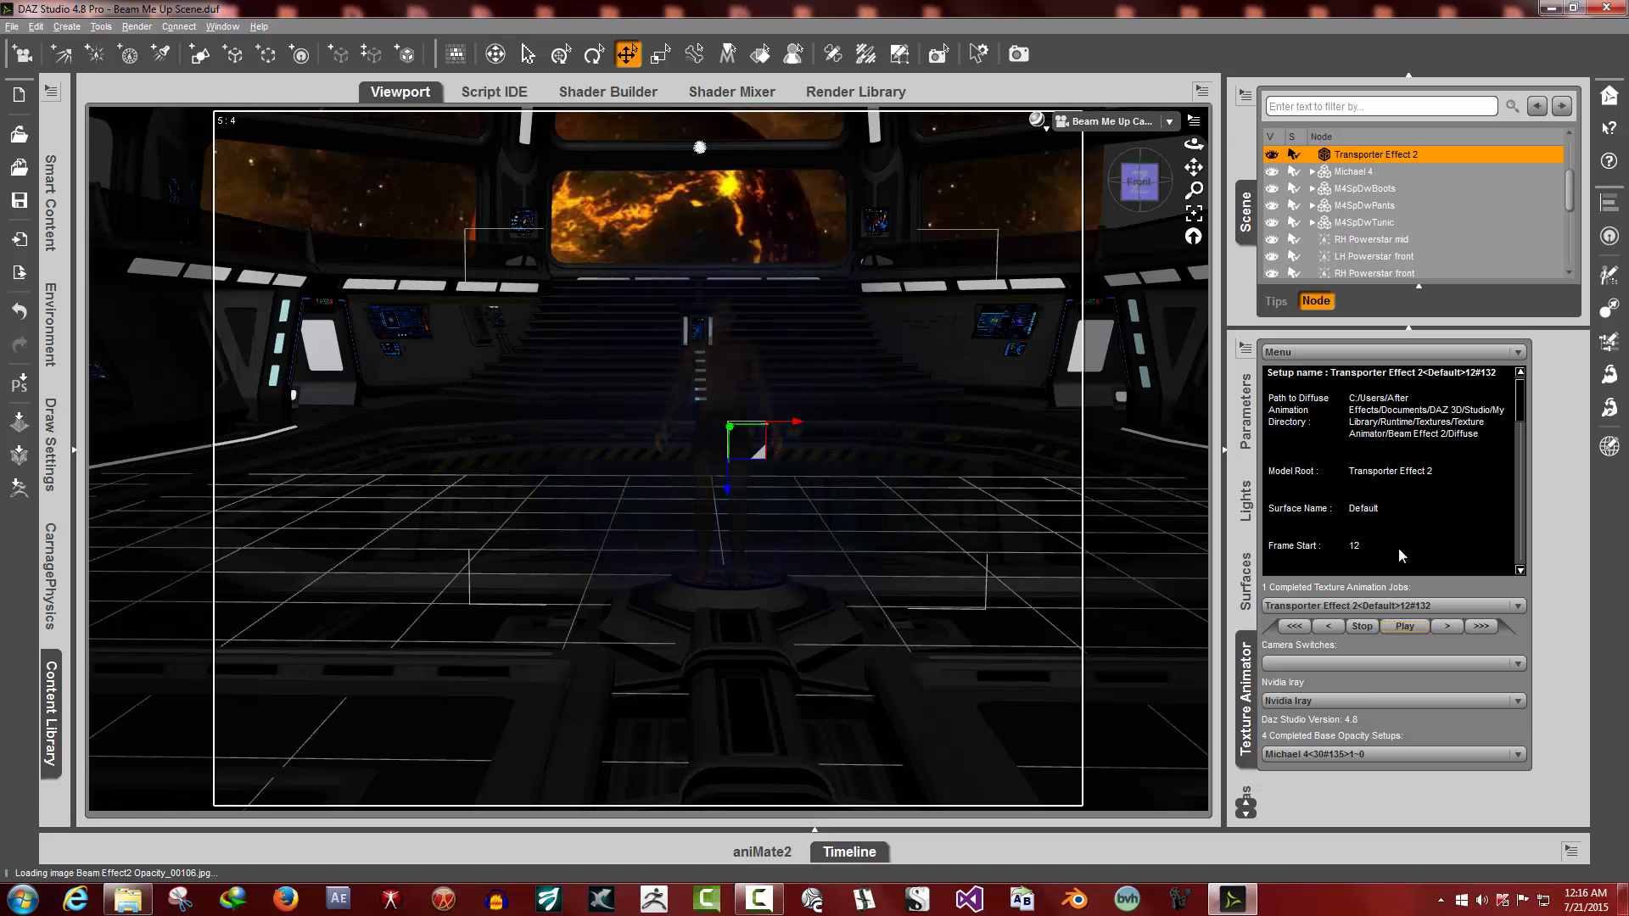
{"action": "left_click", "coordinate": [1362, 626]}
{"action": "left_click", "coordinate": [849, 852]}
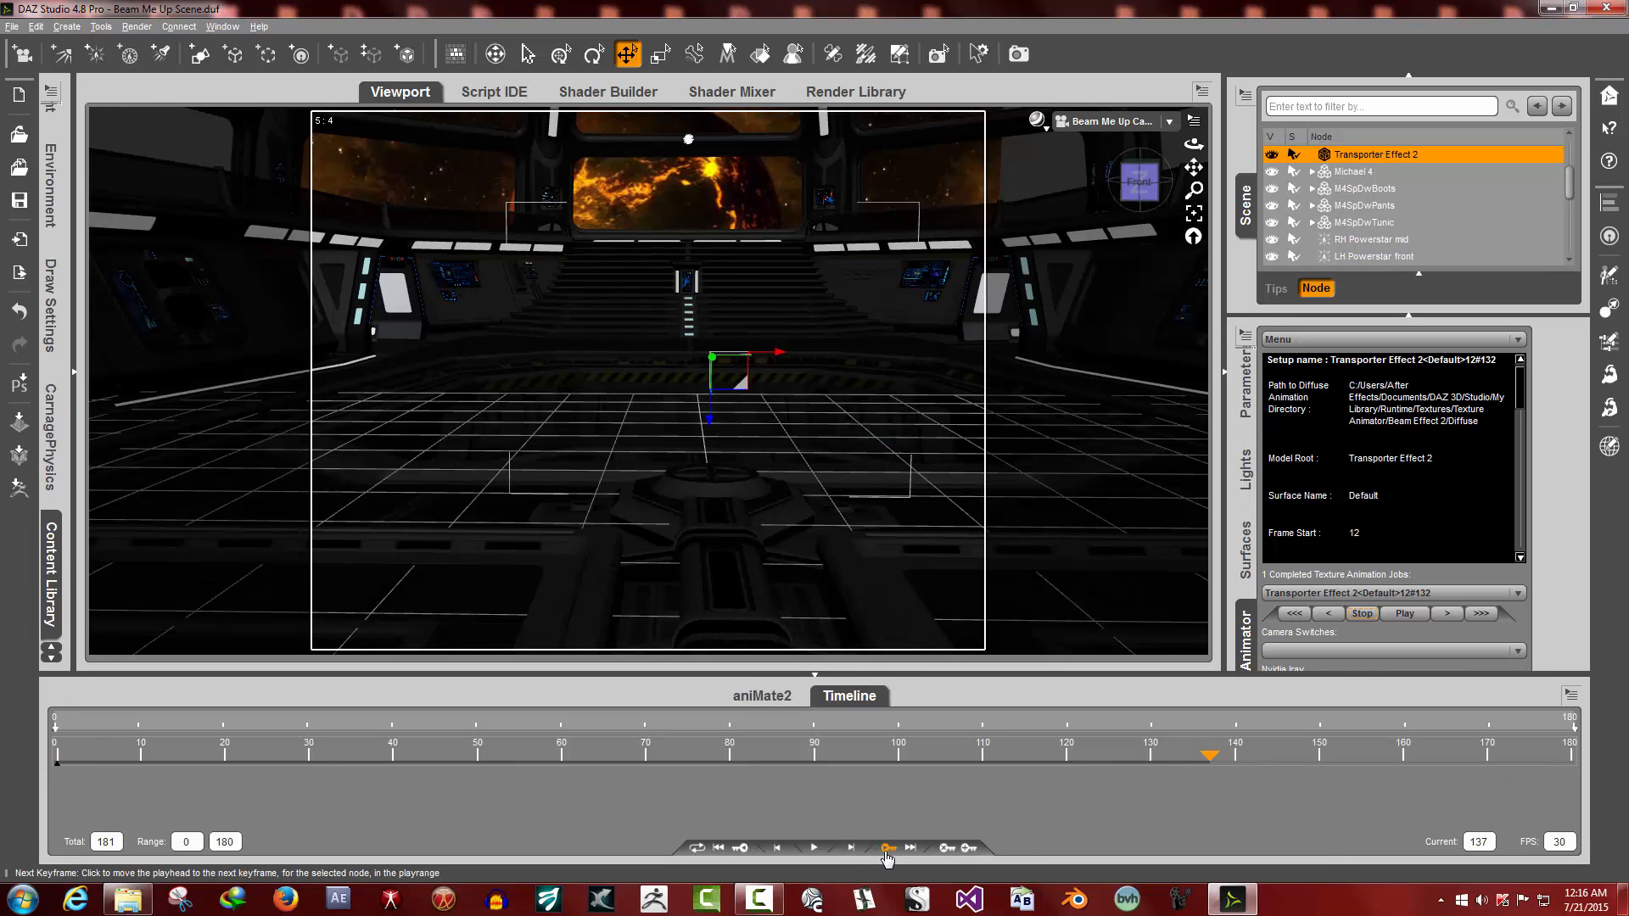
{"action": "left_click", "coordinate": [815, 677]}
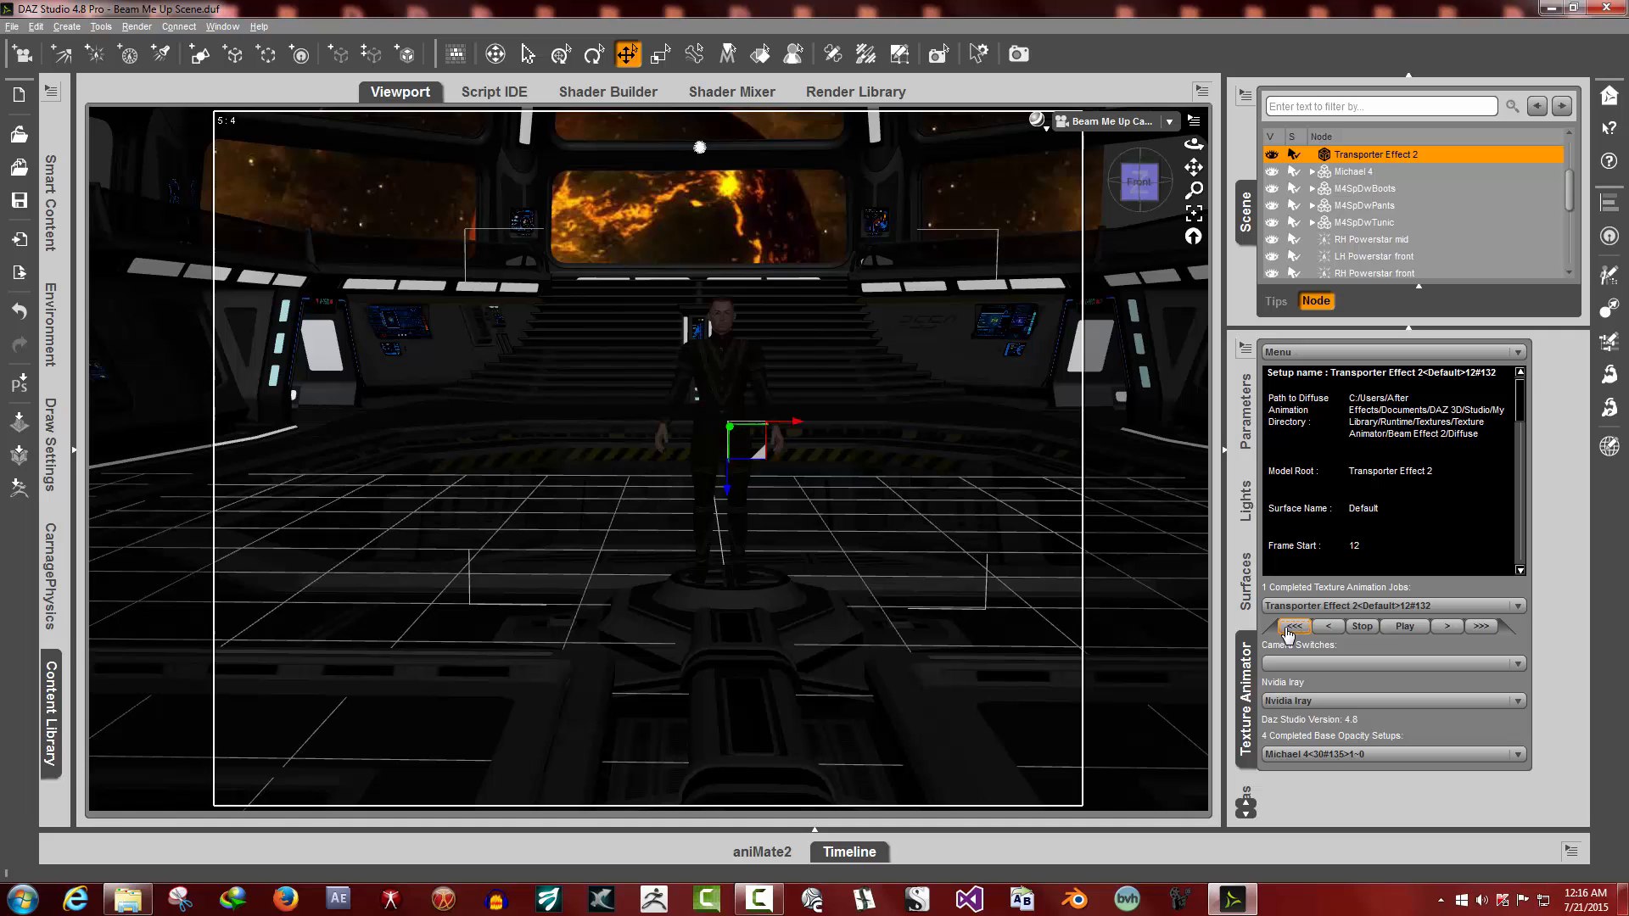
Edit the Transporter Effect 2 job again, set its frame start to 20 and frame end to 140, and accept it
{"action": "left_click", "coordinate": [1352, 351]}
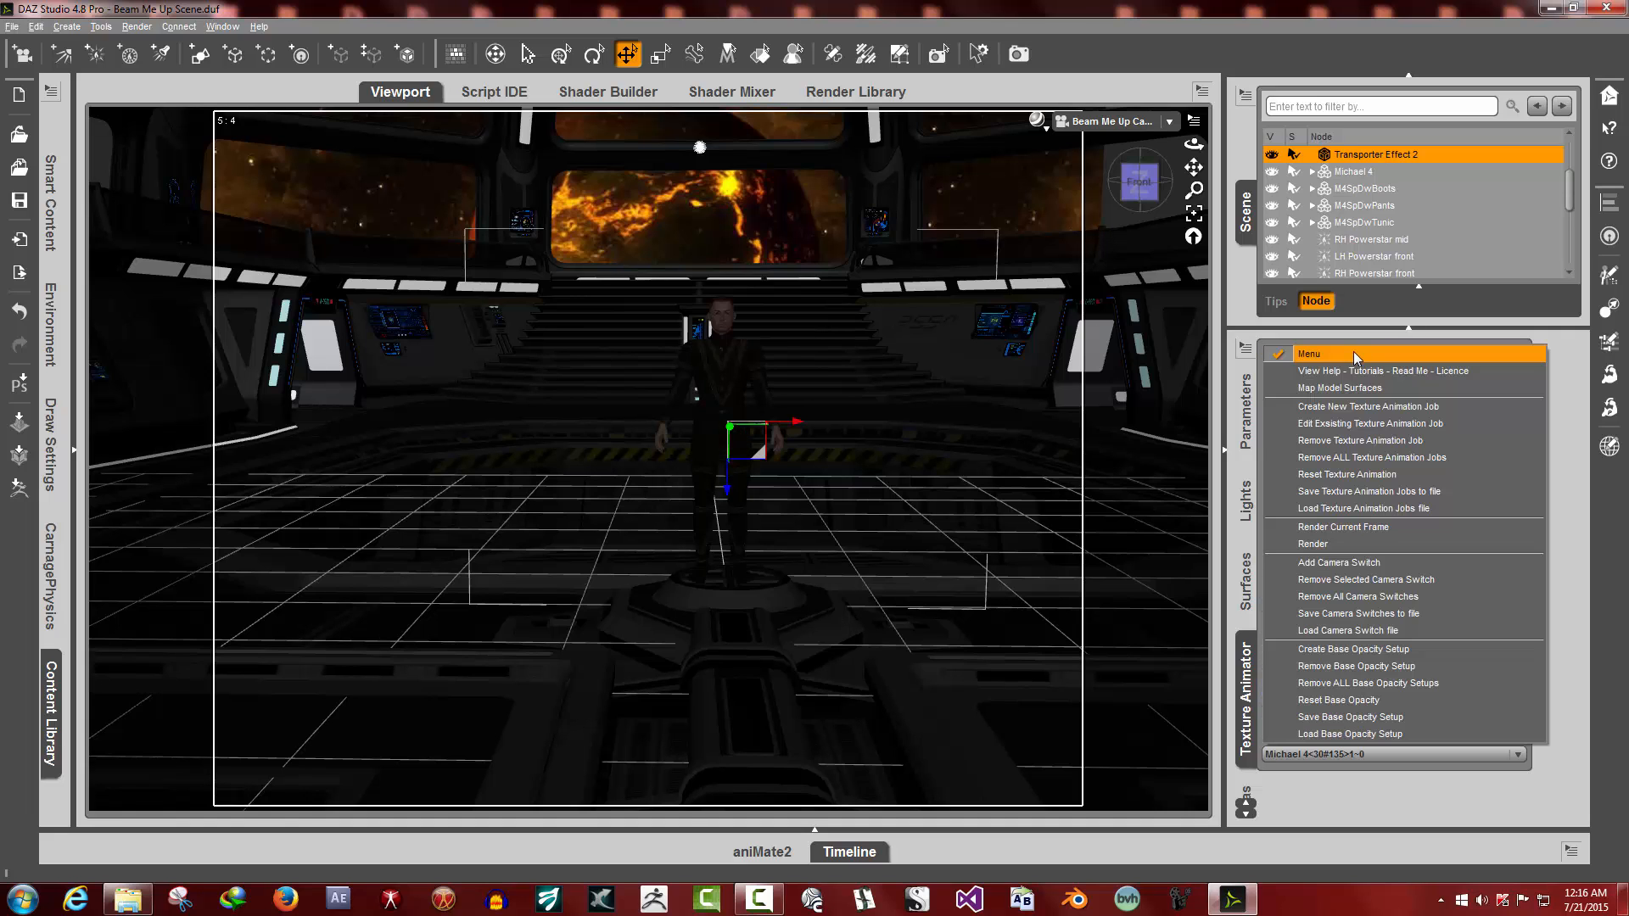
{"action": "left_click", "coordinate": [1327, 423]}
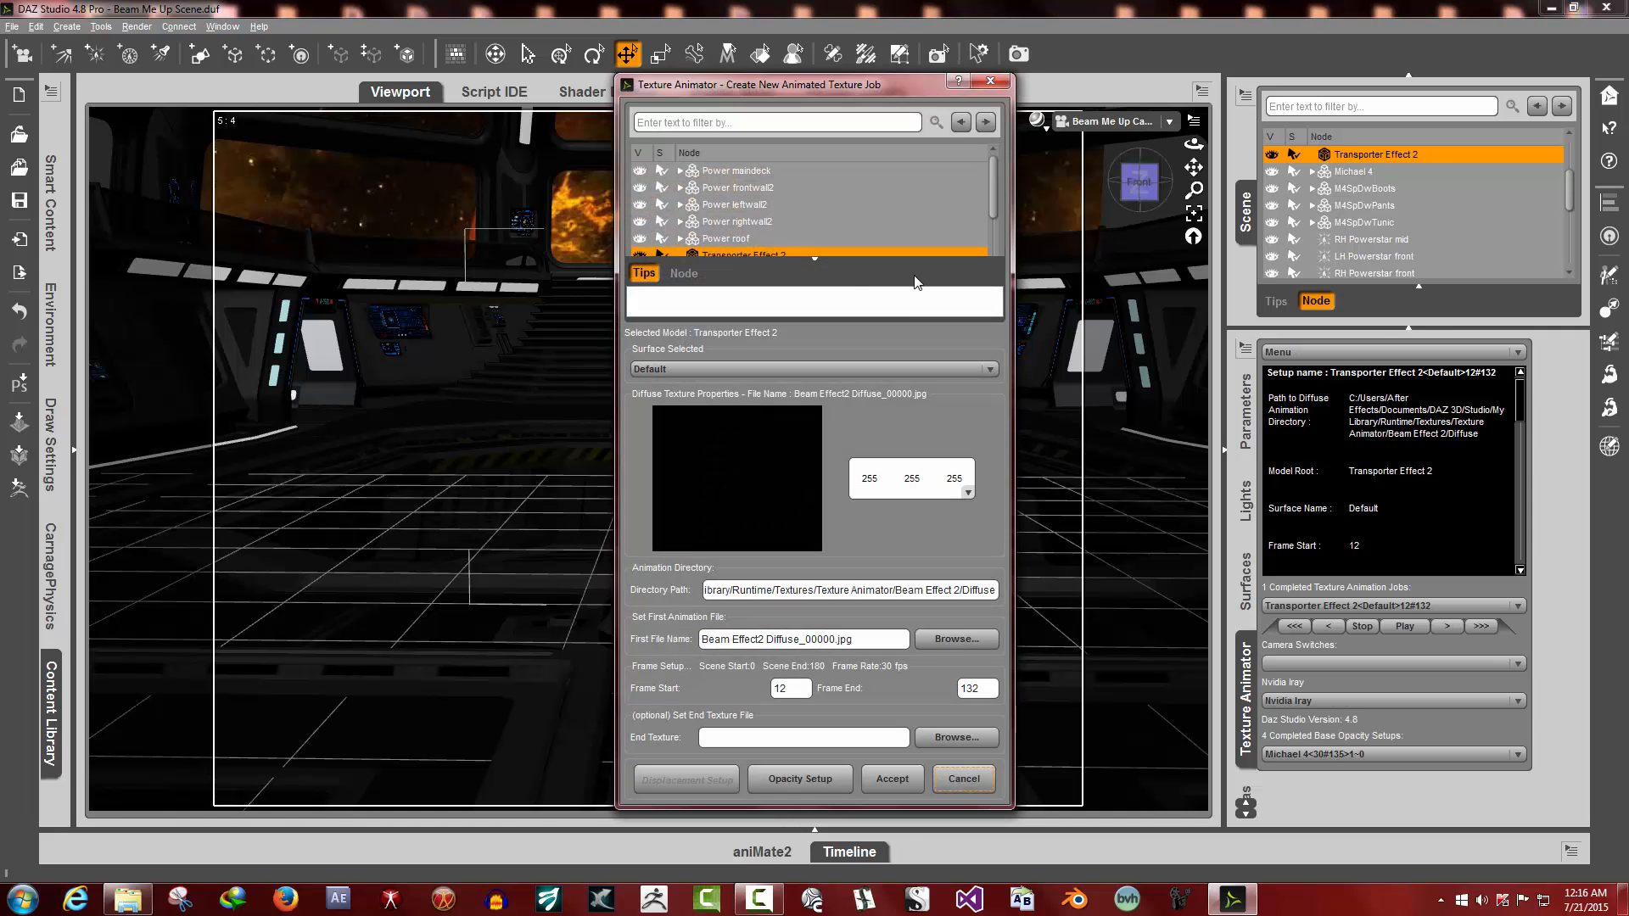
{"action": "double_click", "coordinate": [971, 688]}
{"action": "type", "text": "40"}
{"action": "double_click", "coordinate": [788, 687]}
{"action": "type", "text": "20"}
{"action": "left_click", "coordinate": [891, 778]}
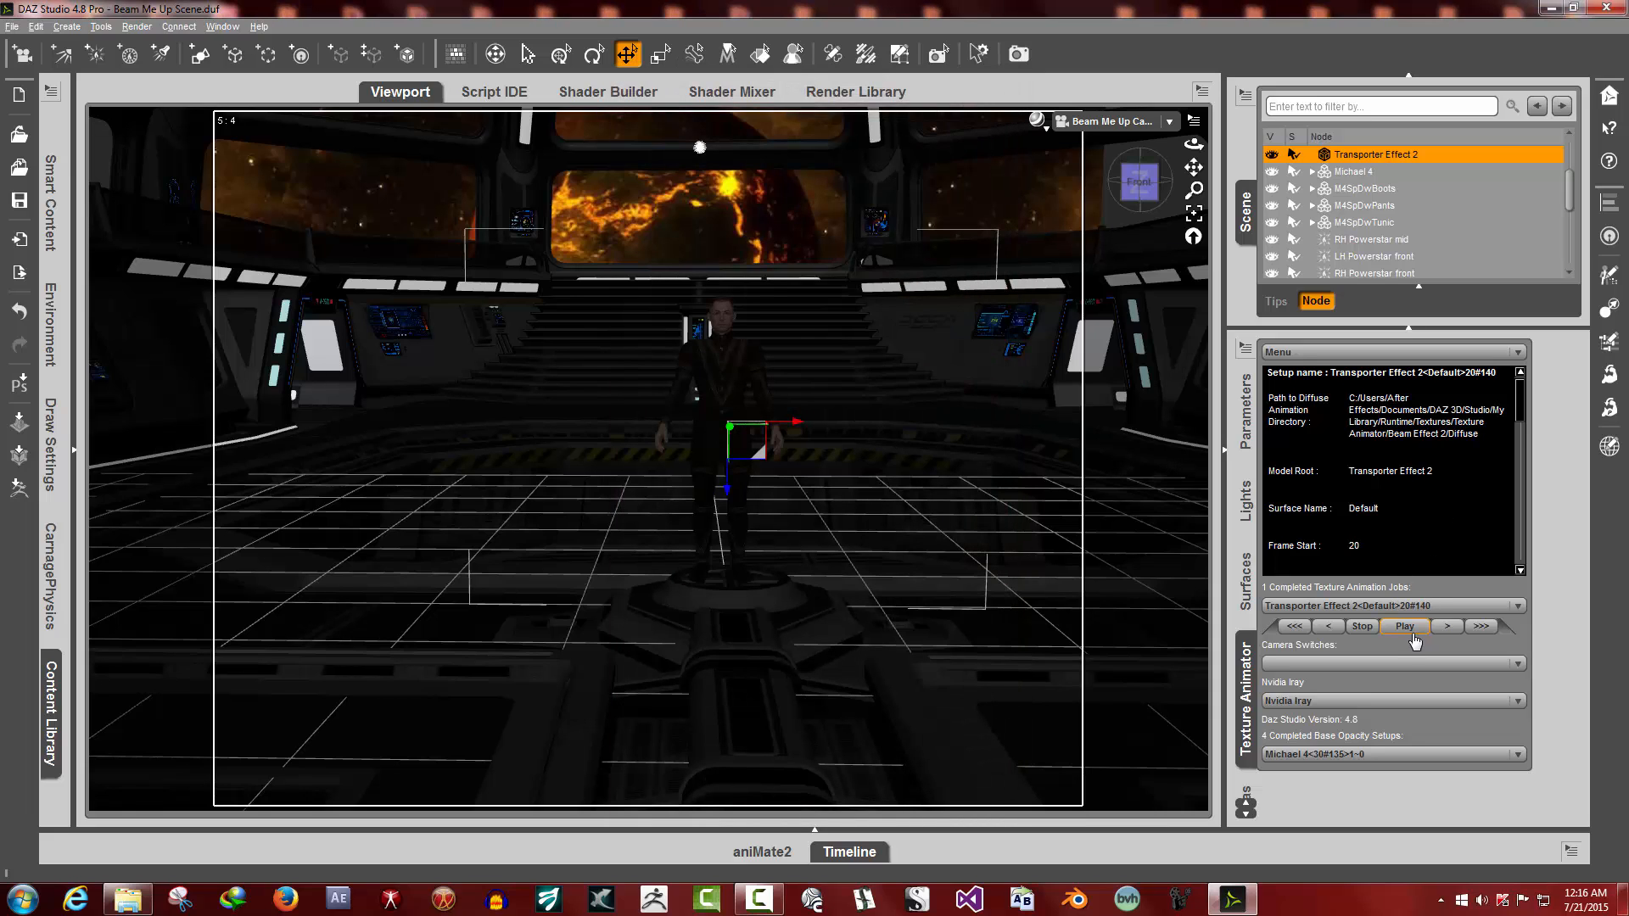
Preview the job's new timing from the first frame and look over the completed base opacity setups for Michael 4 and his clothing
{"action": "left_click", "coordinate": [1413, 635]}
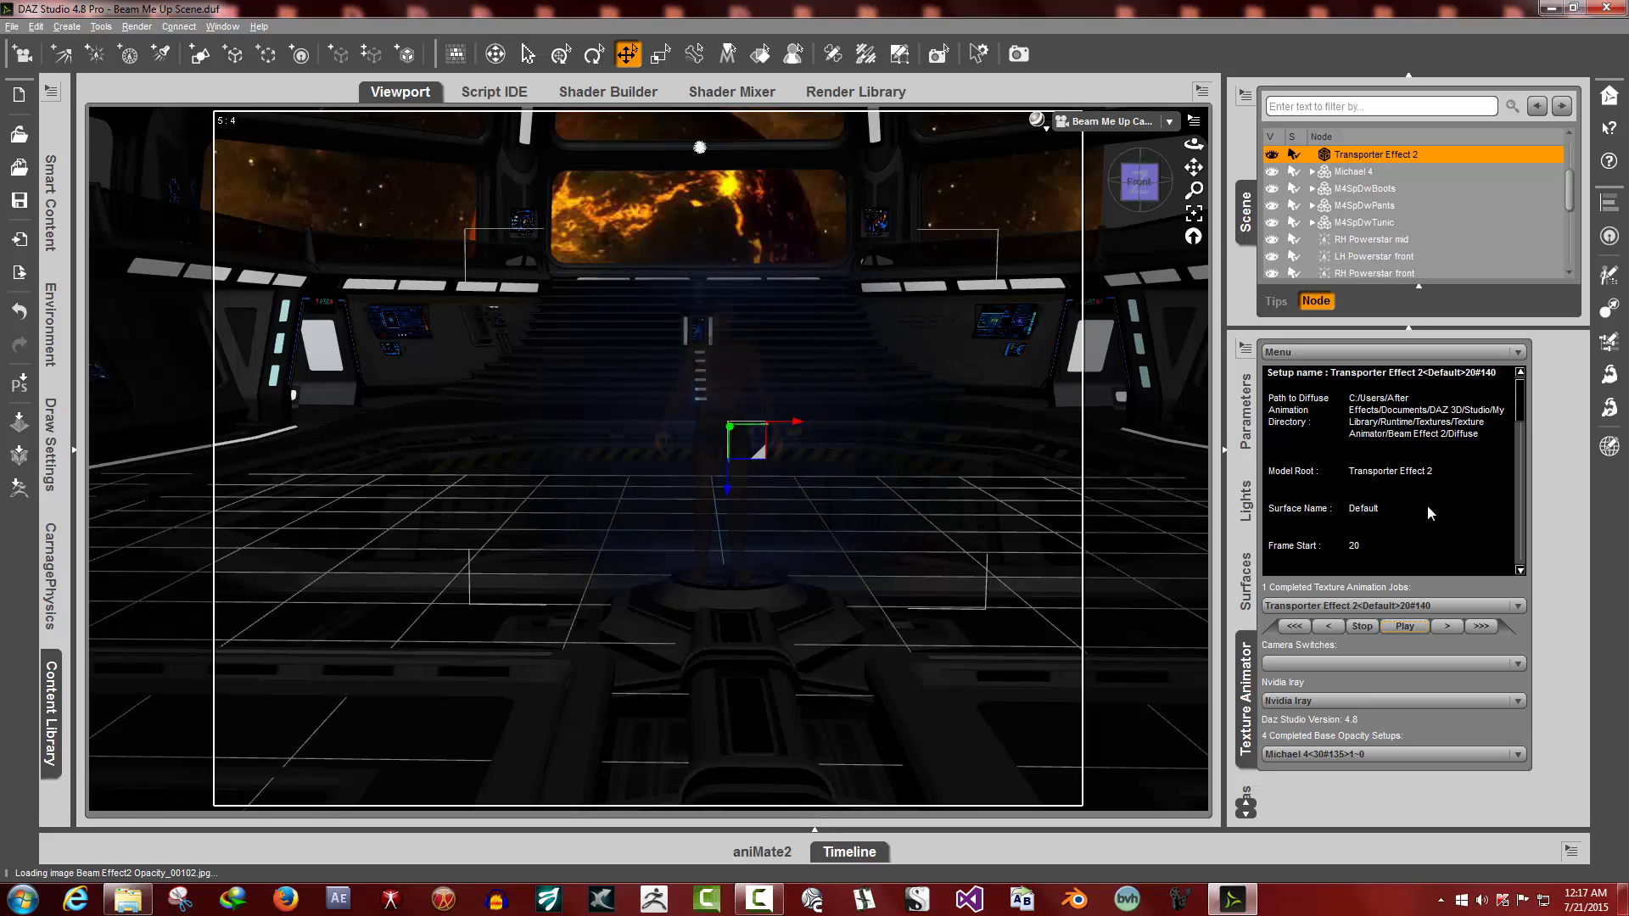
{"action": "left_click", "coordinate": [1363, 628]}
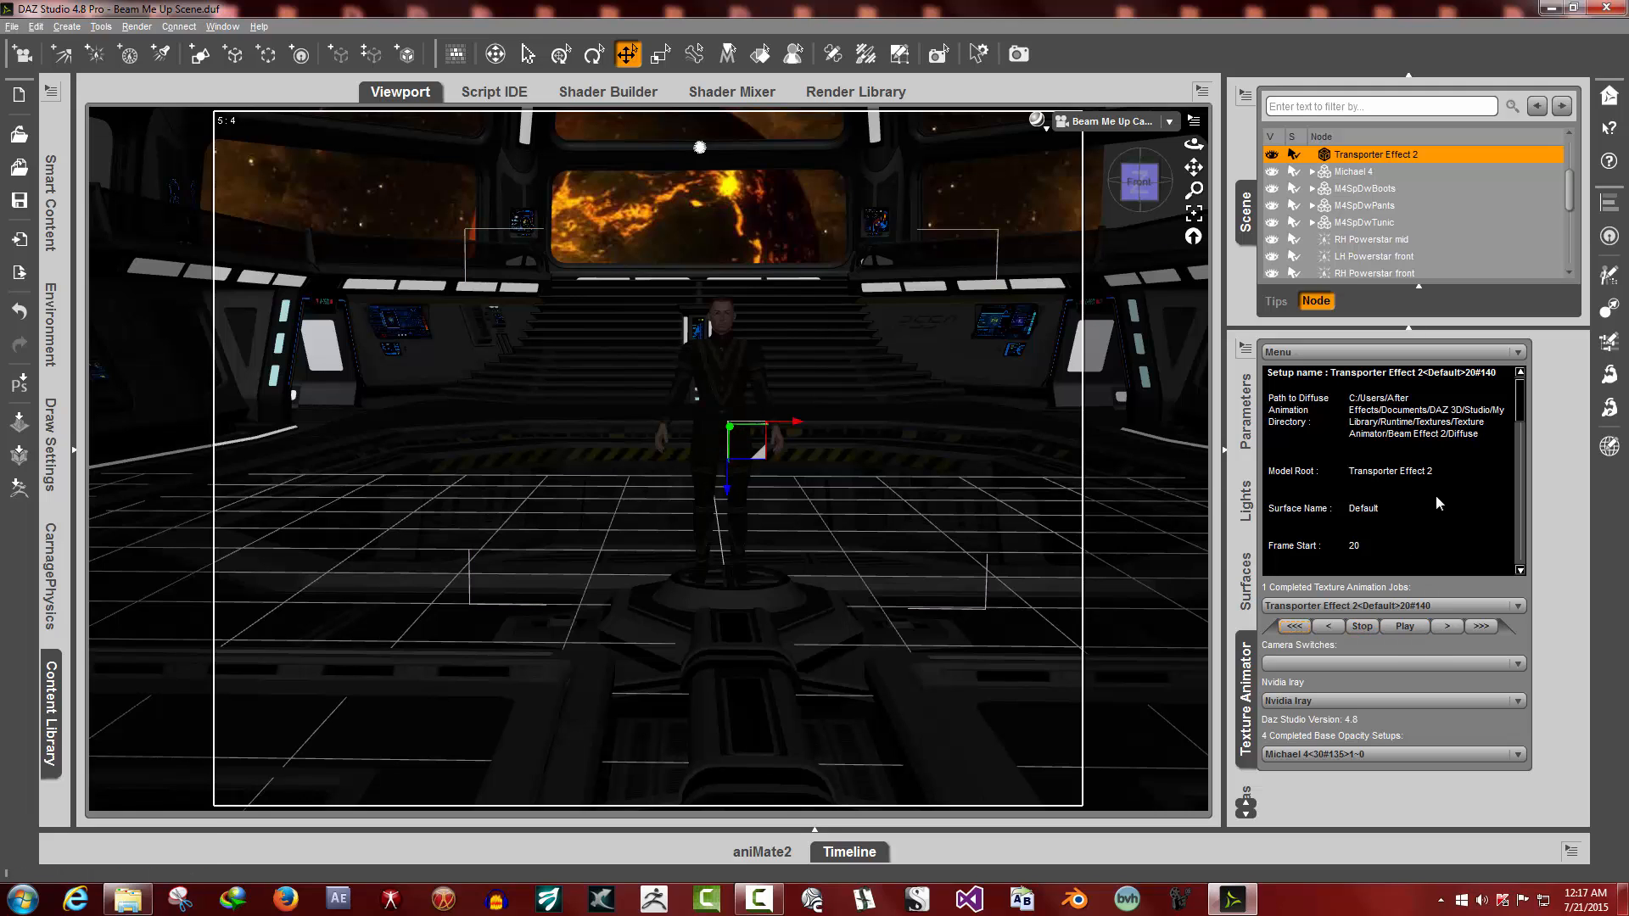
{"action": "left_click", "coordinate": [1364, 754]}
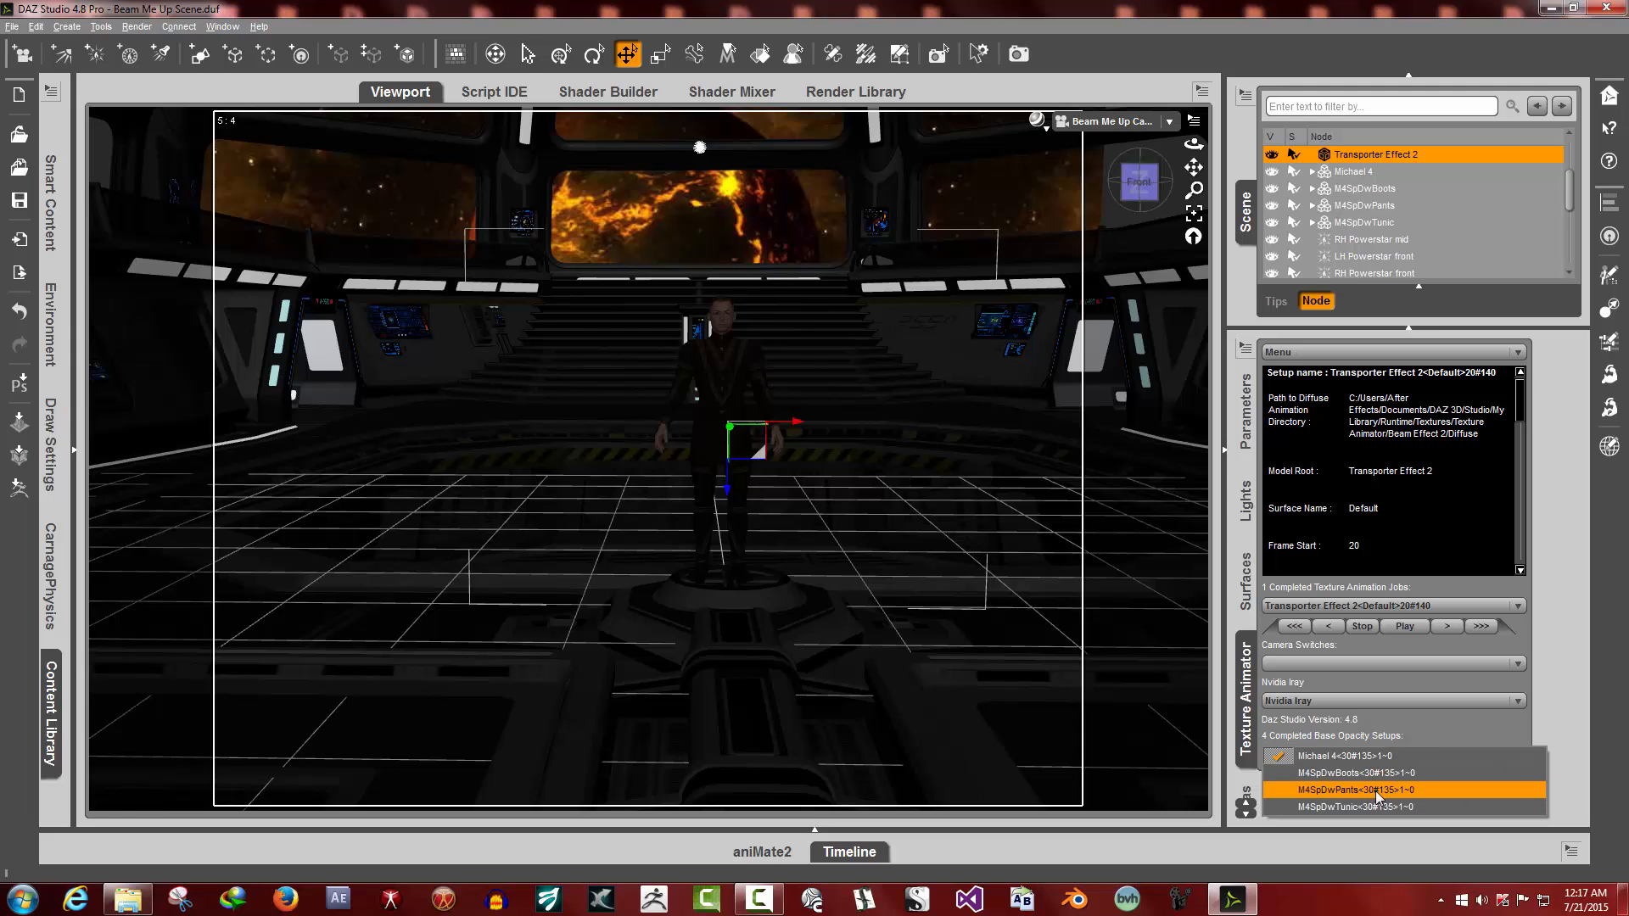
{"action": "left_click", "coordinate": [1388, 726]}
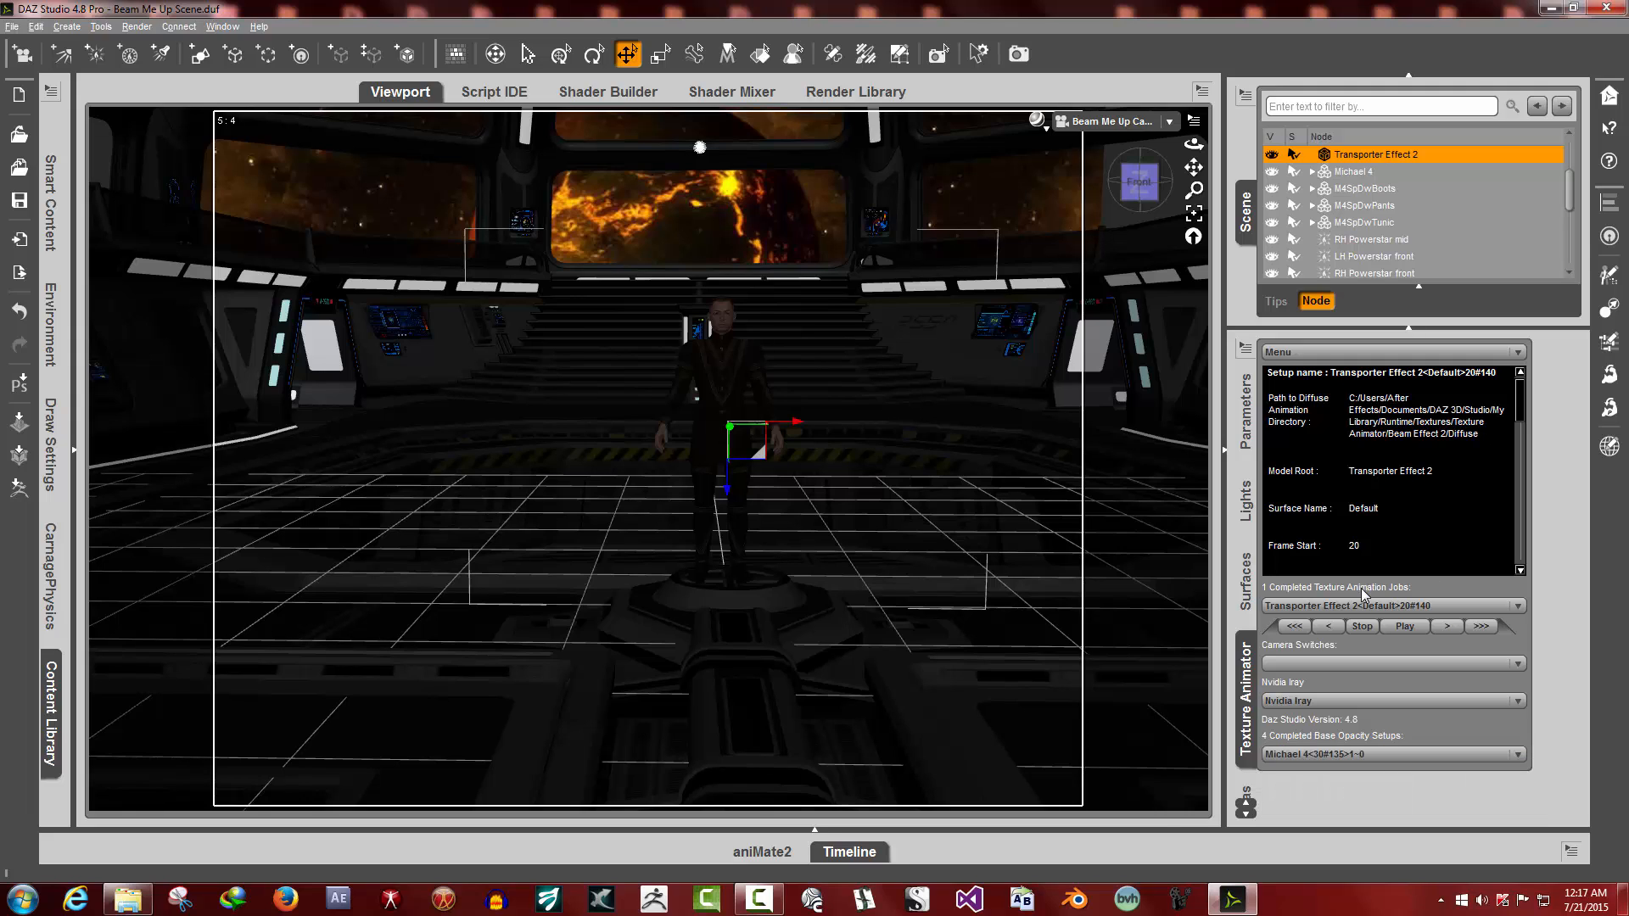
Play the texture animation once more, stop it after the figure has faded out and return to the first frame
{"action": "left_click", "coordinate": [1405, 627]}
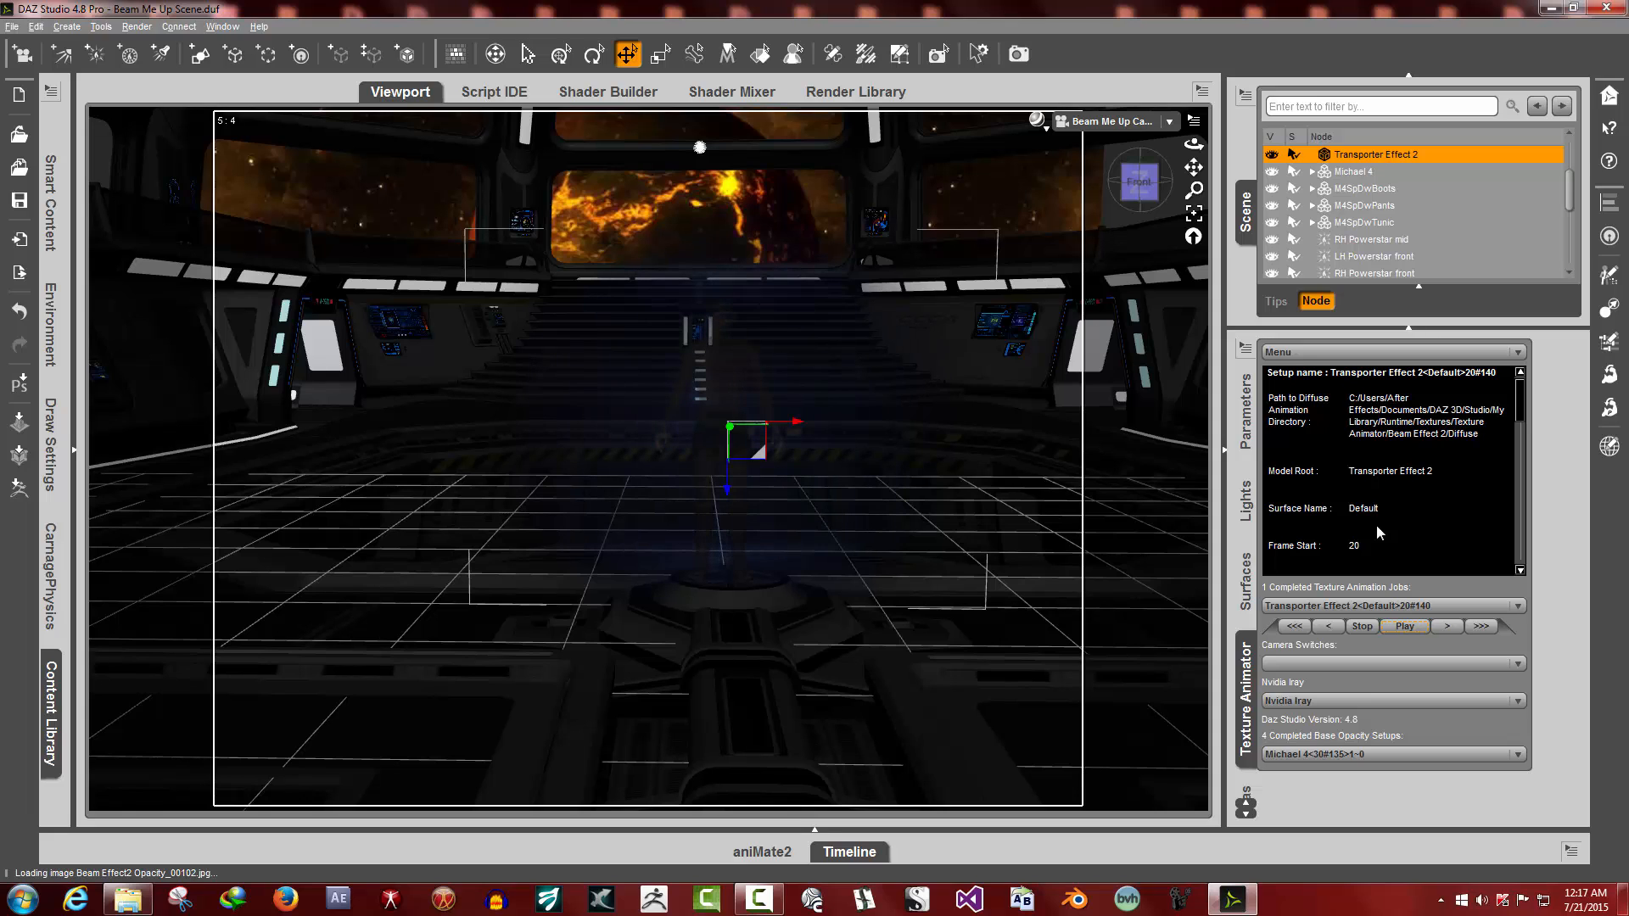
{"action": "left_click", "coordinate": [1362, 626]}
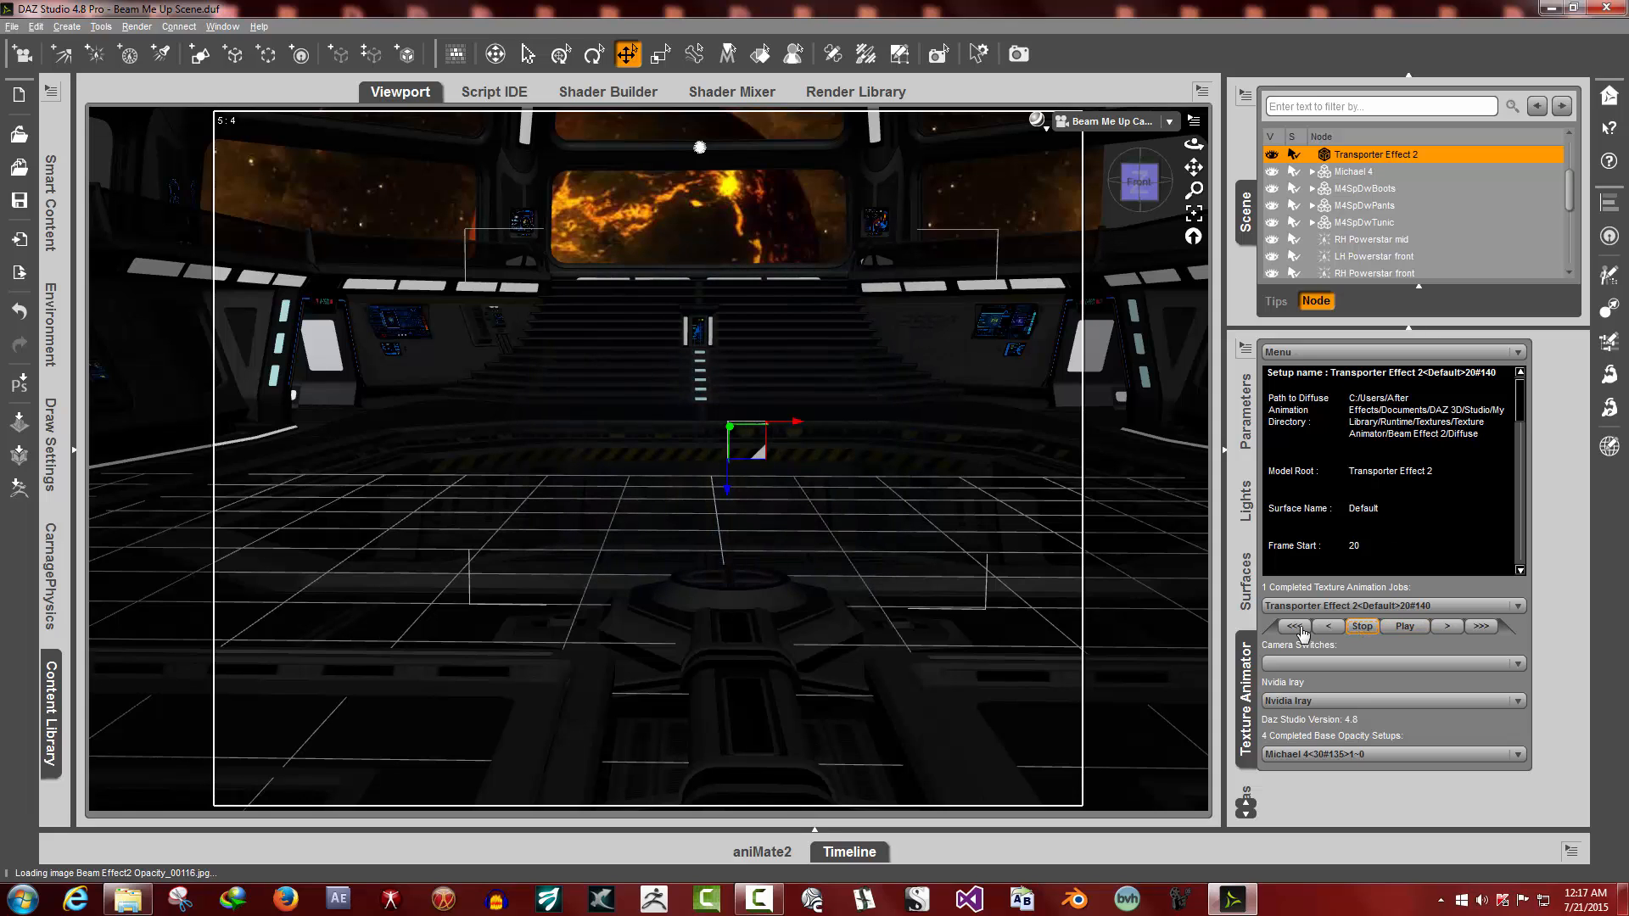
{"action": "left_click", "coordinate": [1295, 627]}
Edit the Transporter Effect 2 job, set its frame start to 30 and frame end to 150, and accept it
{"action": "left_click", "coordinate": [1332, 351]}
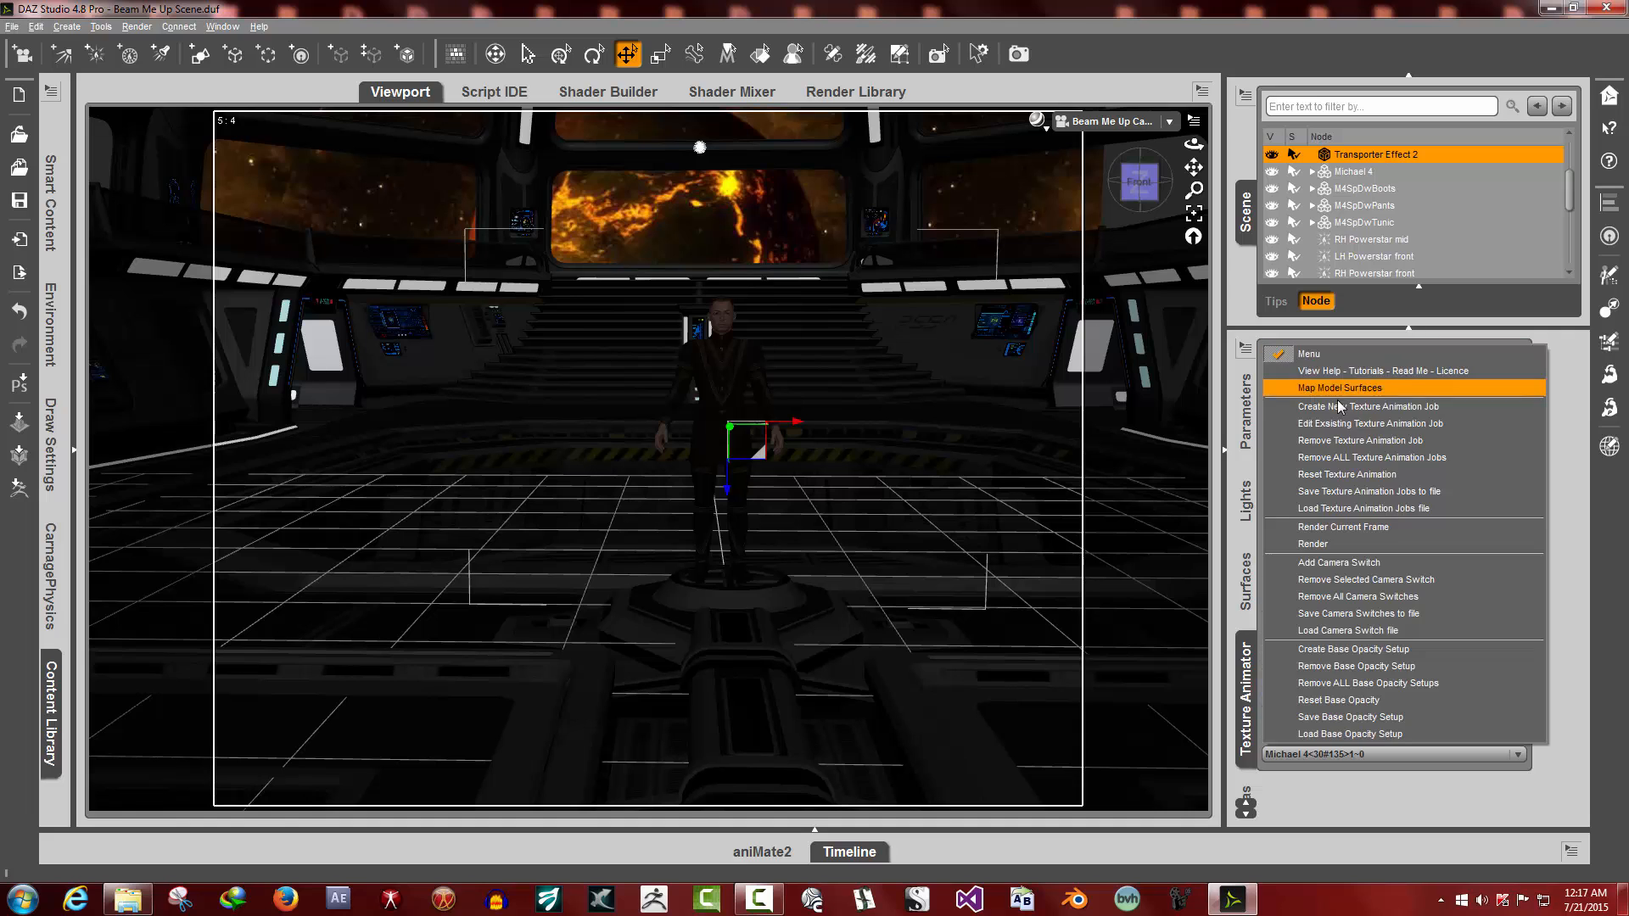
{"action": "left_click", "coordinate": [1337, 423]}
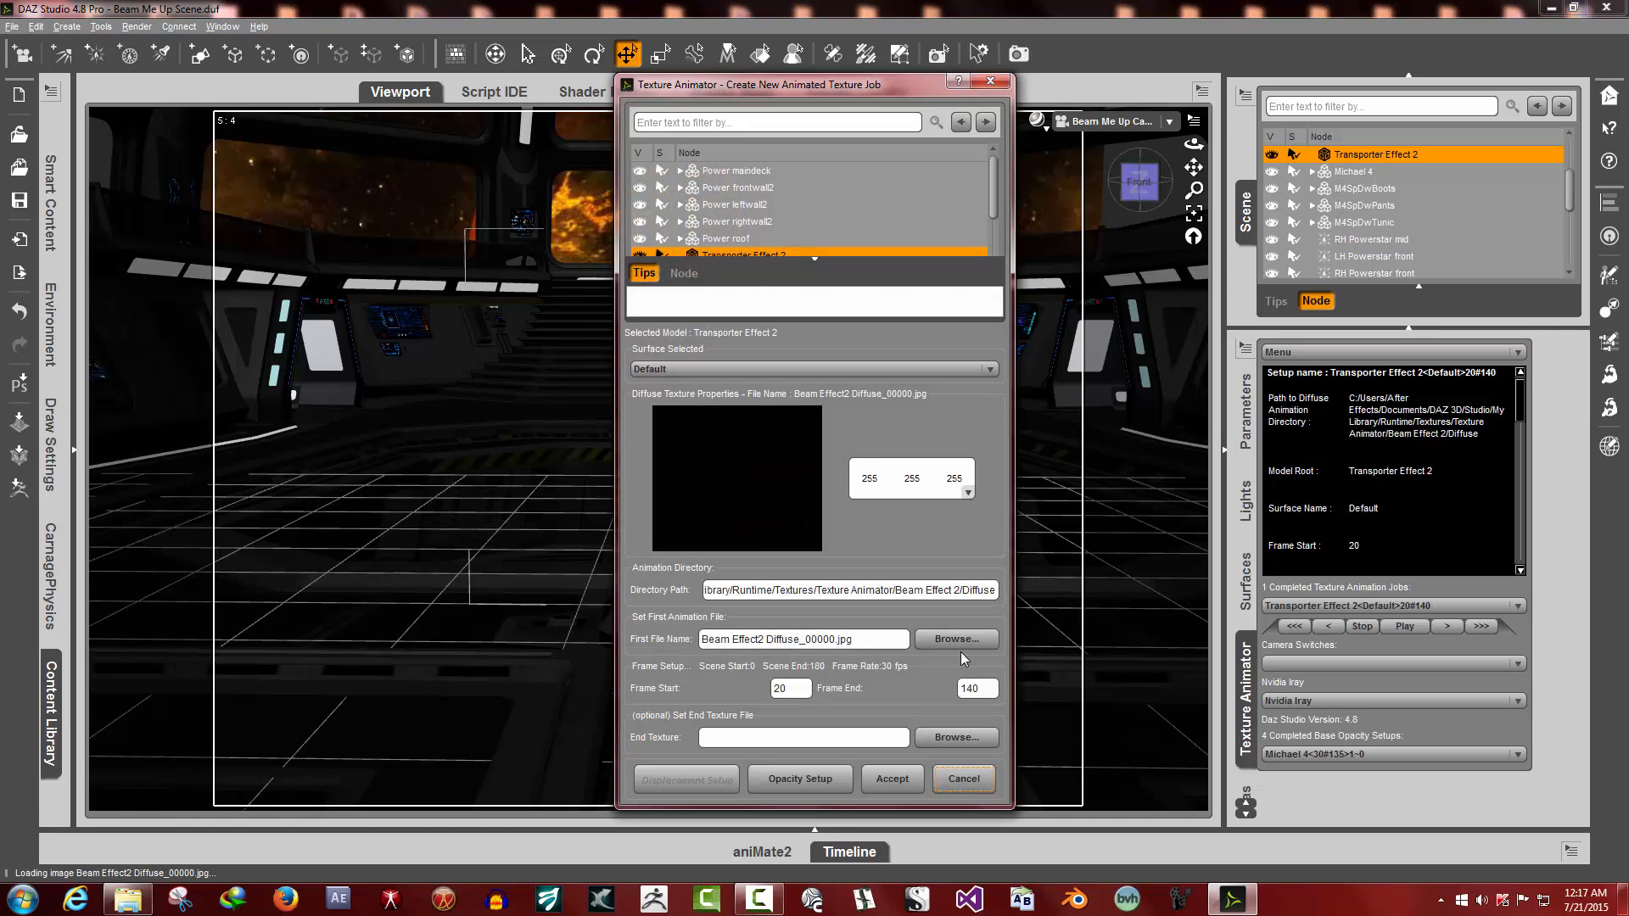
{"action": "double_click", "coordinate": [790, 691]}
{"action": "type", "text": "30"}
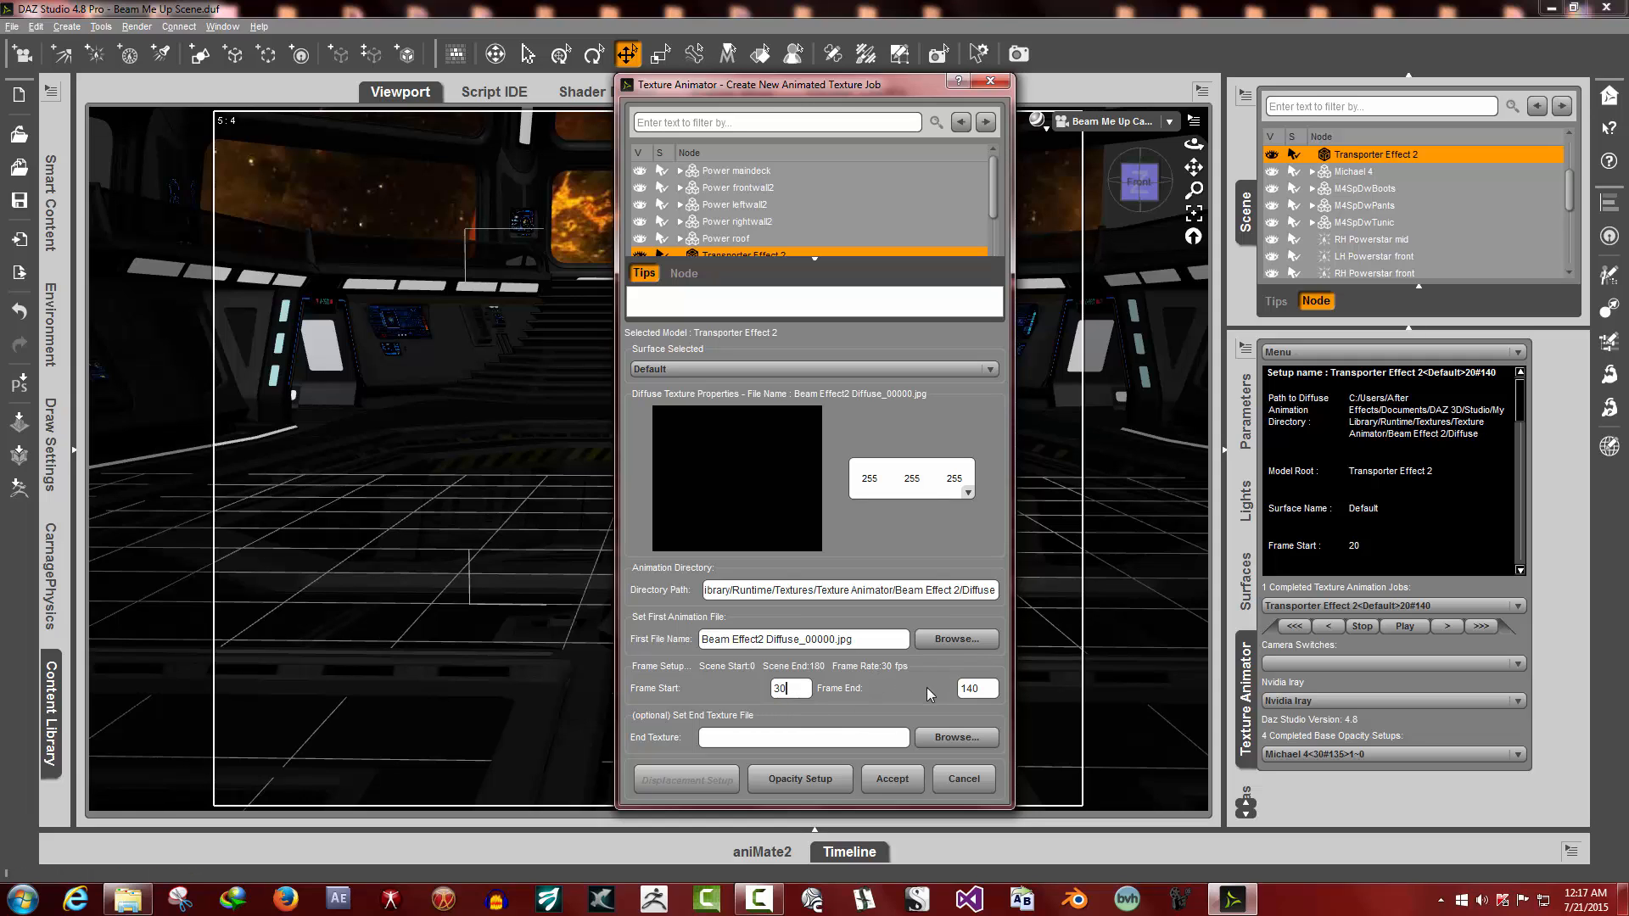
{"action": "left_click_drag", "start_coordinate": [969, 689], "coordinate": [973, 689]}
{"action": "type", "text": "50"}
{"action": "left_click", "coordinate": [891, 779]}
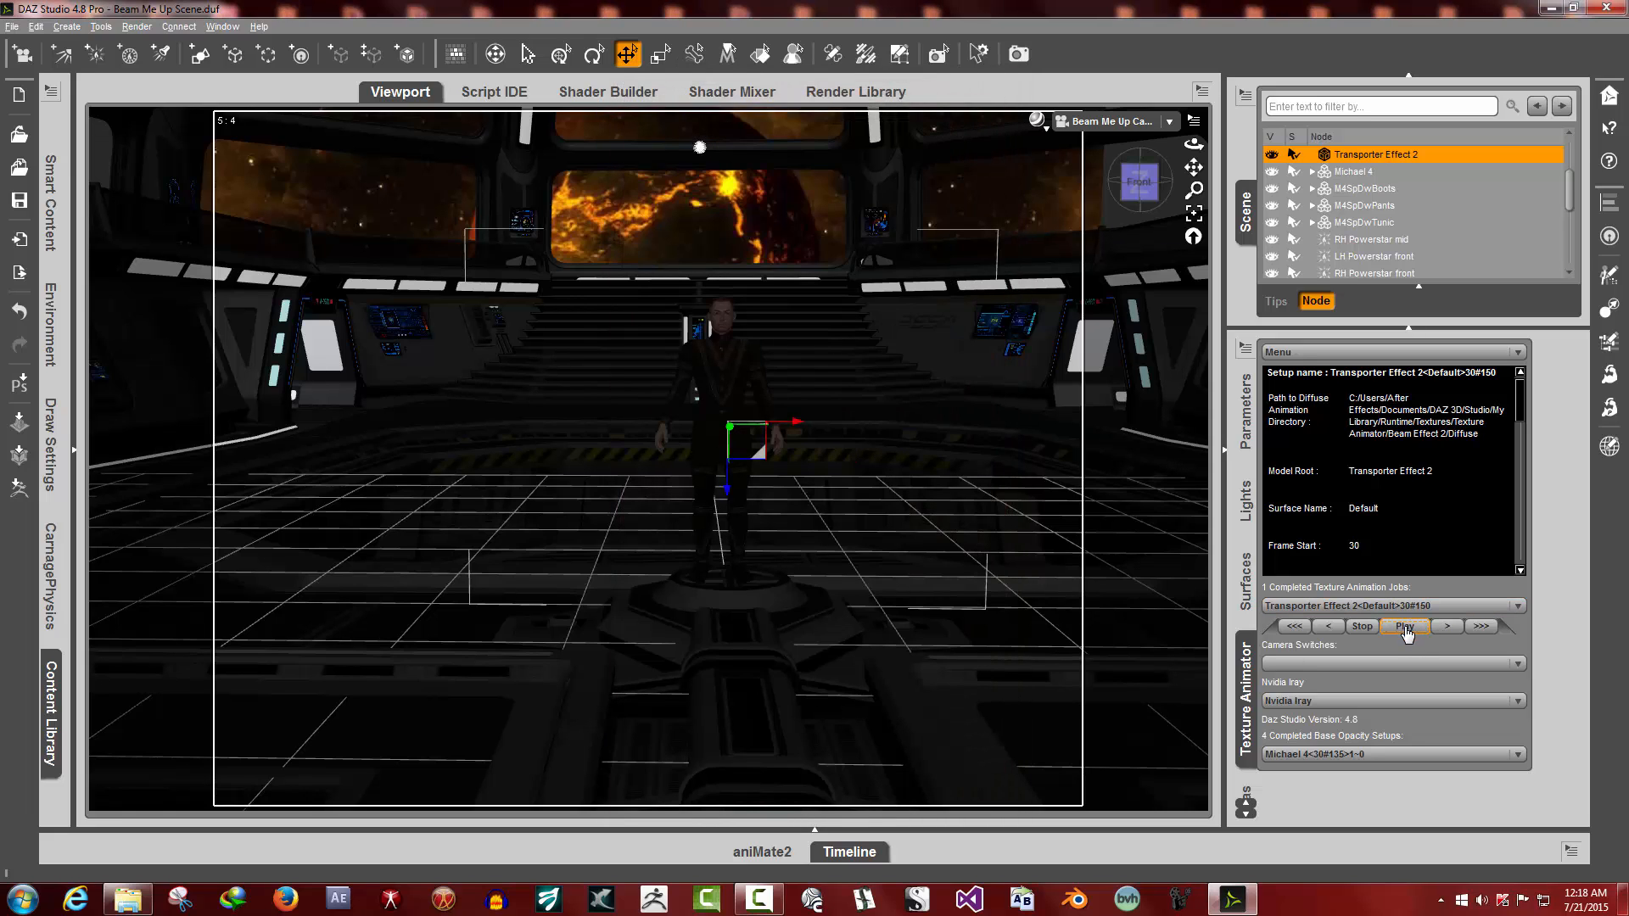
Play the retimed beam animation, stop it once the figure has faded out and go back to the first frame
{"action": "left_click", "coordinate": [1407, 634]}
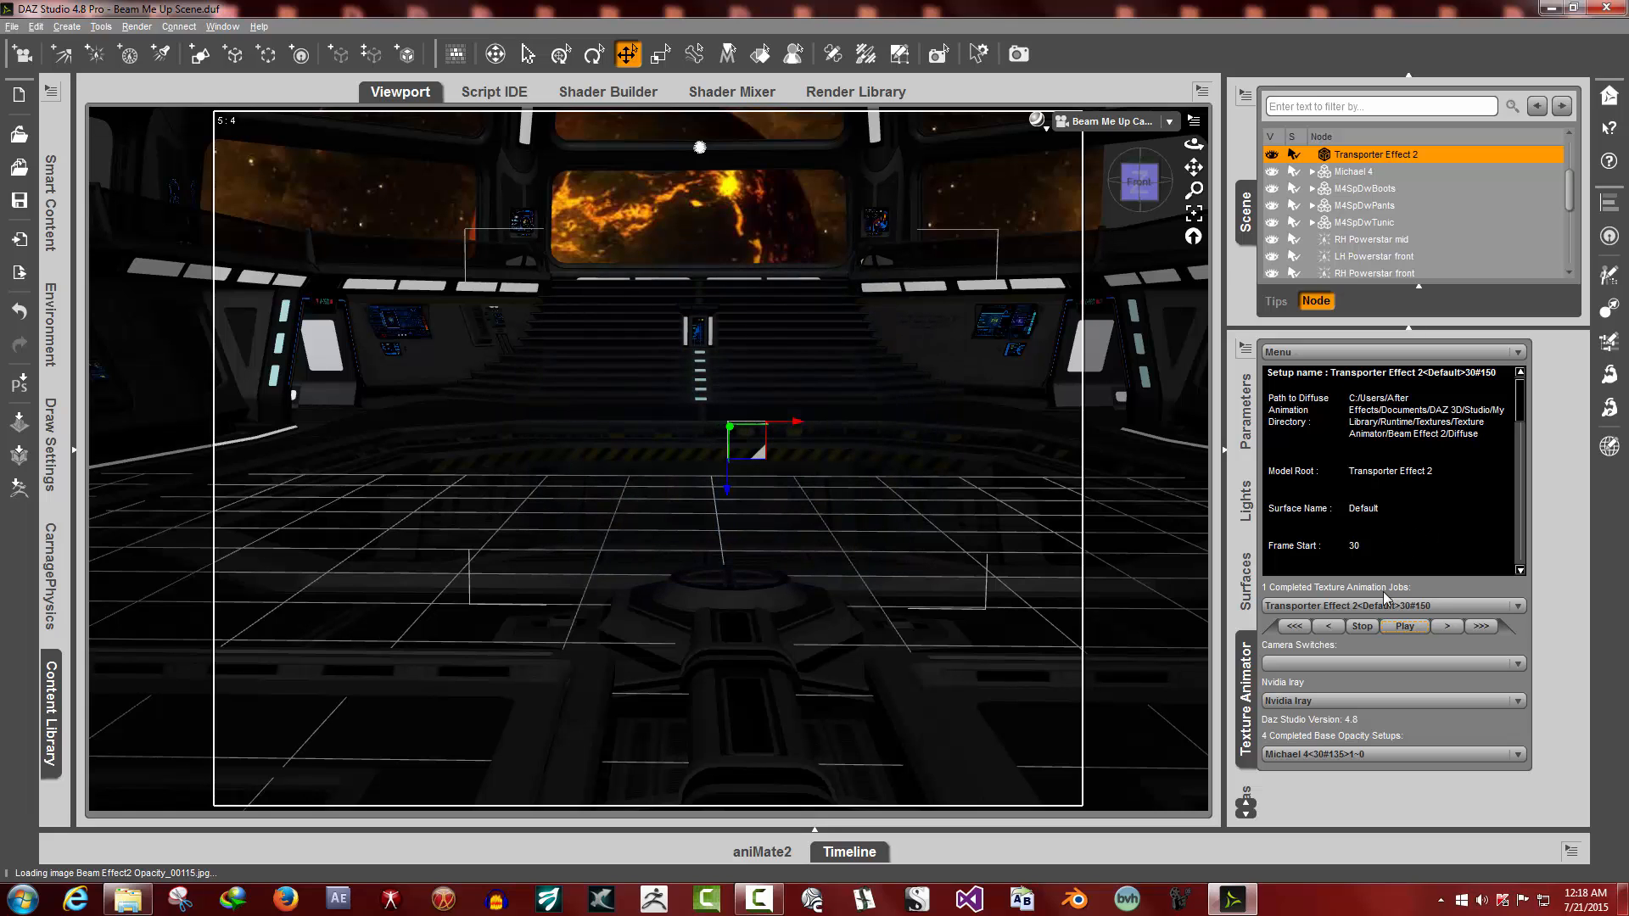
{"action": "left_click", "coordinate": [1365, 632]}
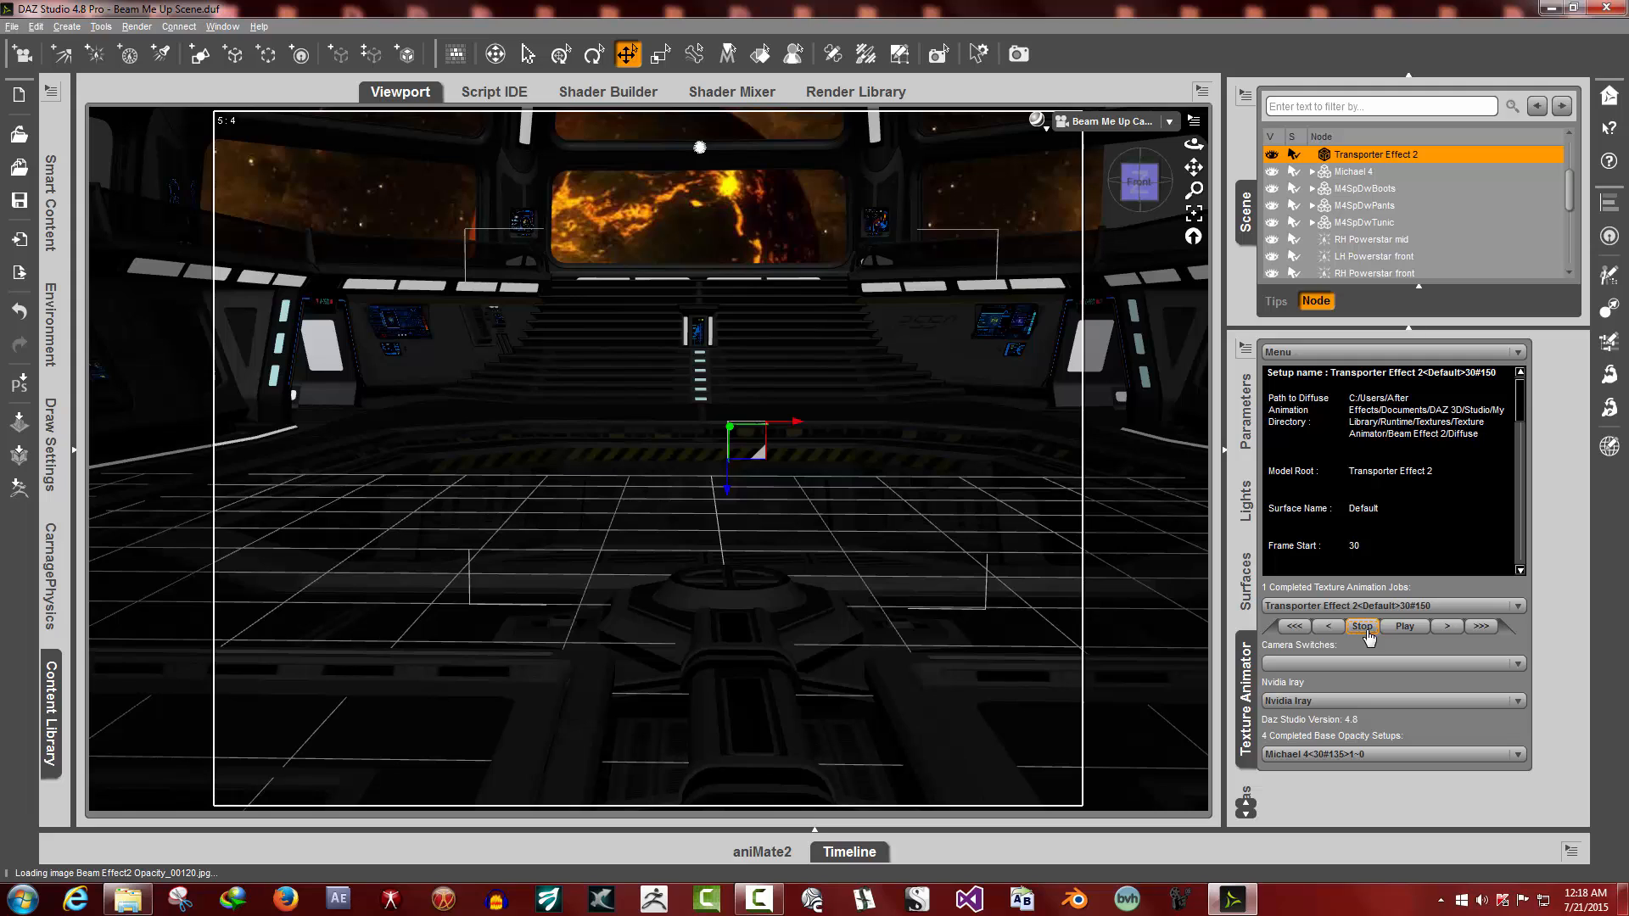
{"action": "left_click", "coordinate": [1294, 626]}
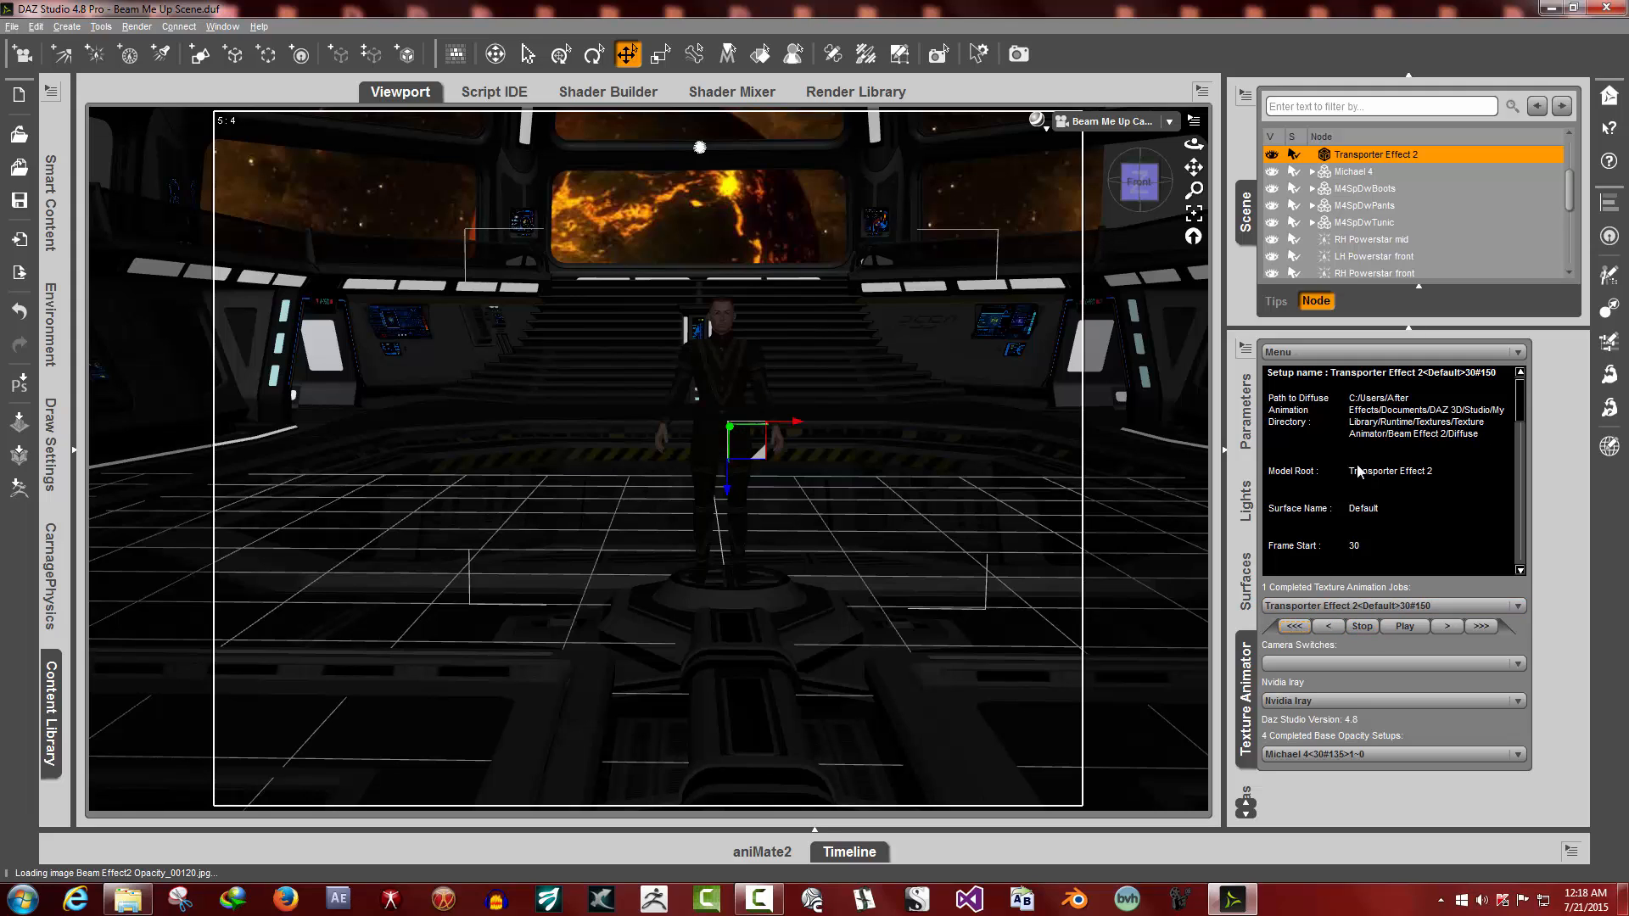
Open the Transporter Effect 2 job for editing to review its model selection, texture files and frame settings
{"action": "left_click", "coordinate": [1341, 352]}
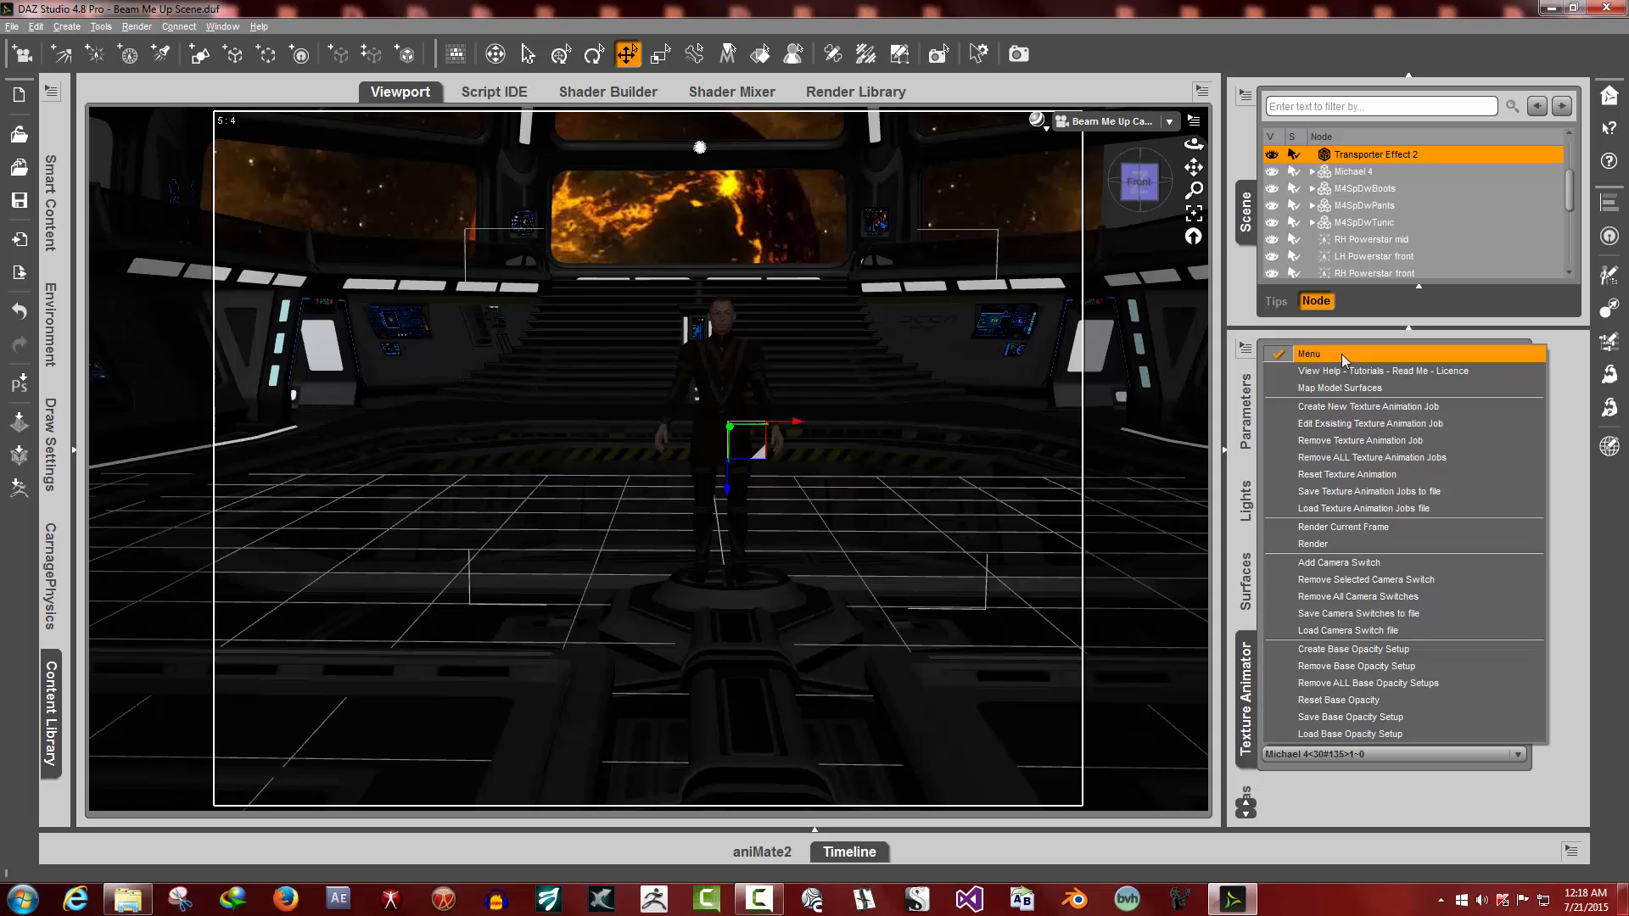
{"action": "left_click", "coordinate": [1315, 407]}
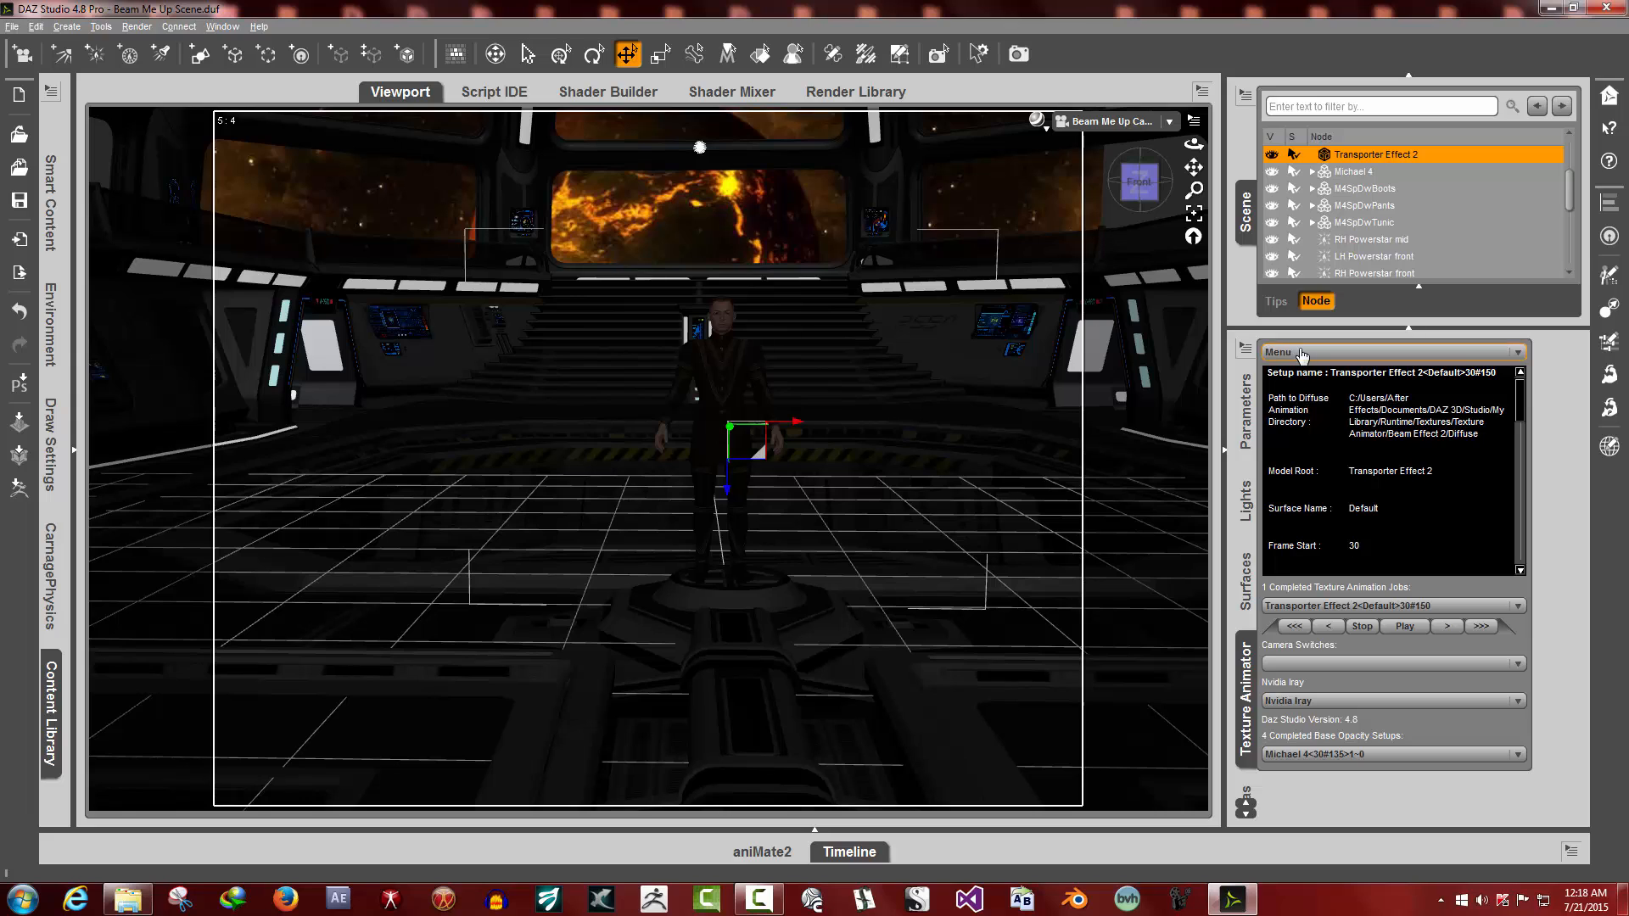
{"action": "left_click", "coordinate": [1306, 351]}
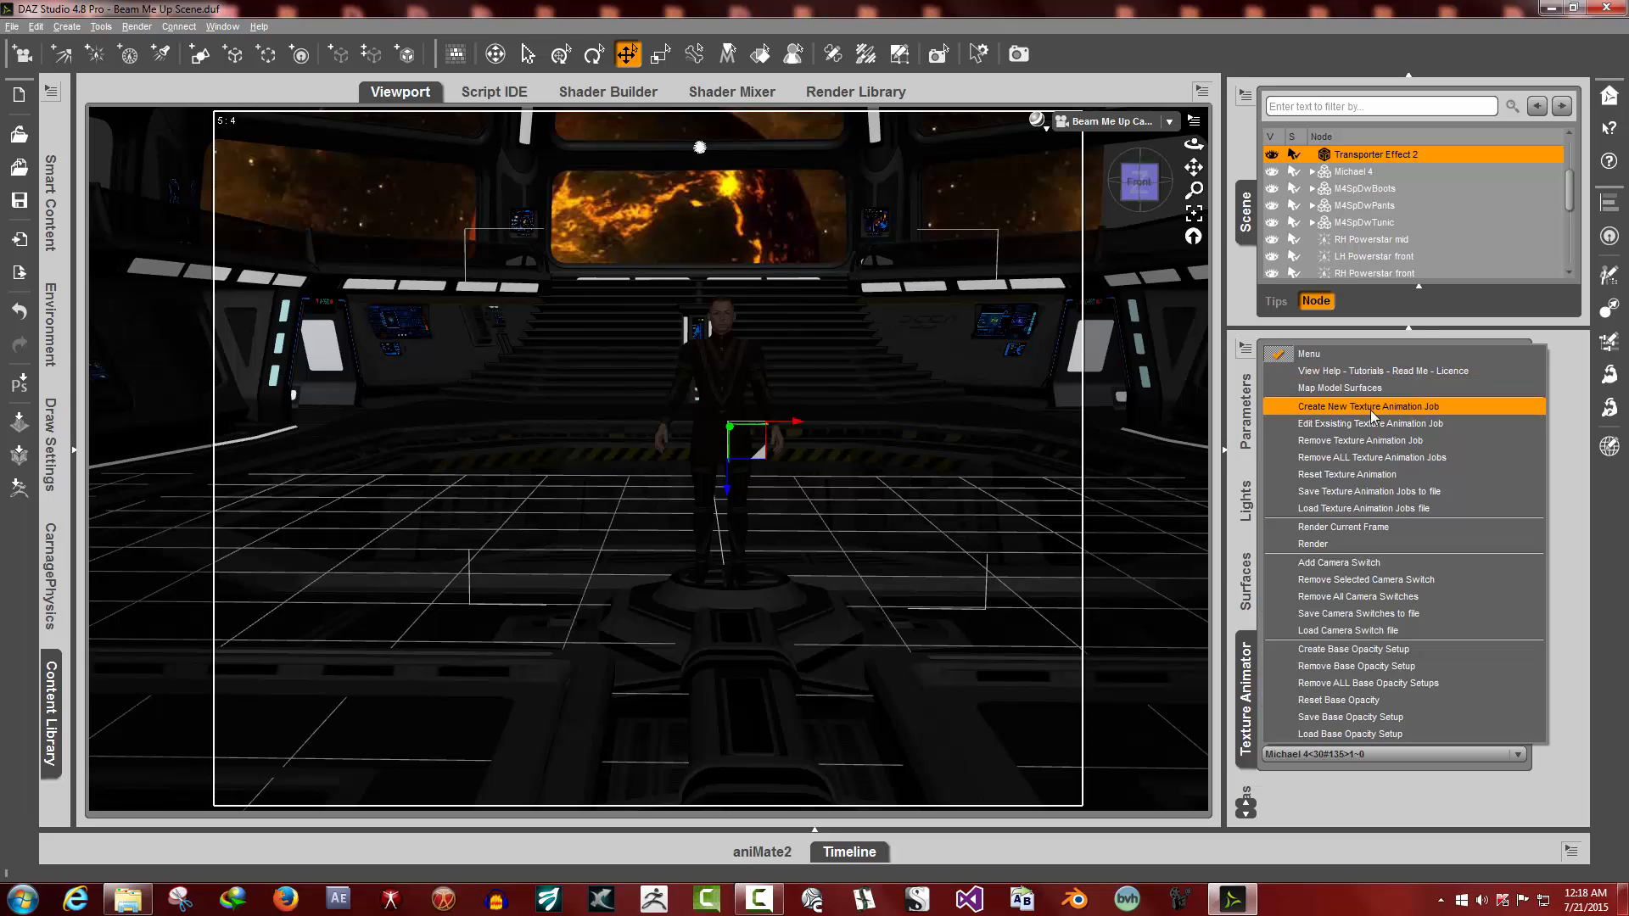
{"action": "left_click", "coordinate": [1313, 425]}
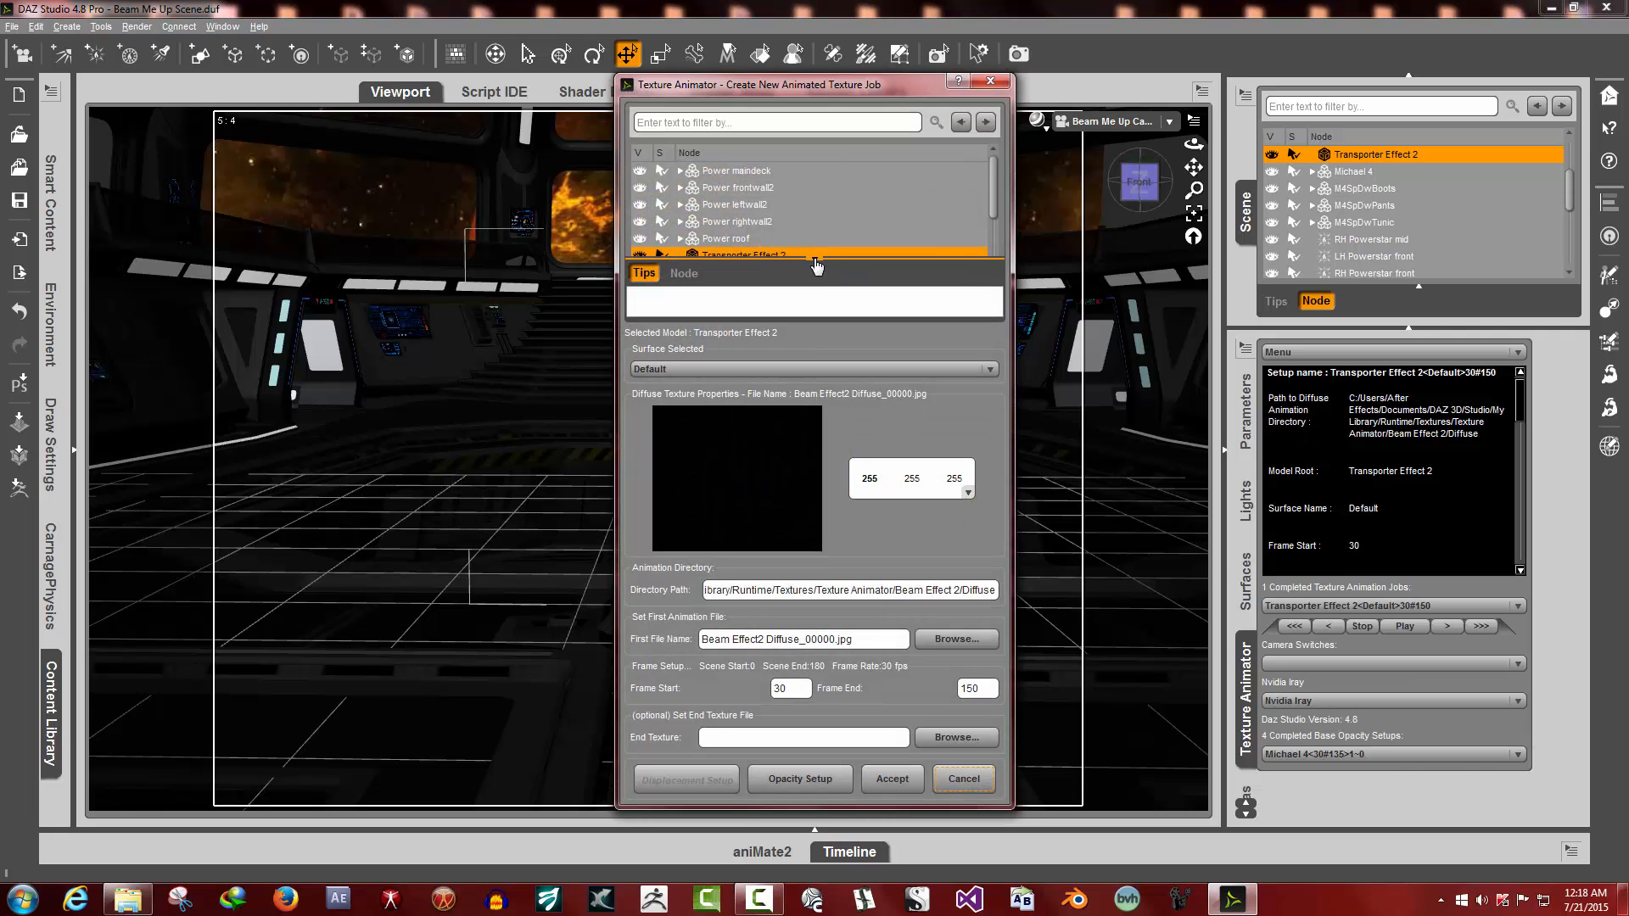
{"action": "left_click", "coordinate": [814, 259]}
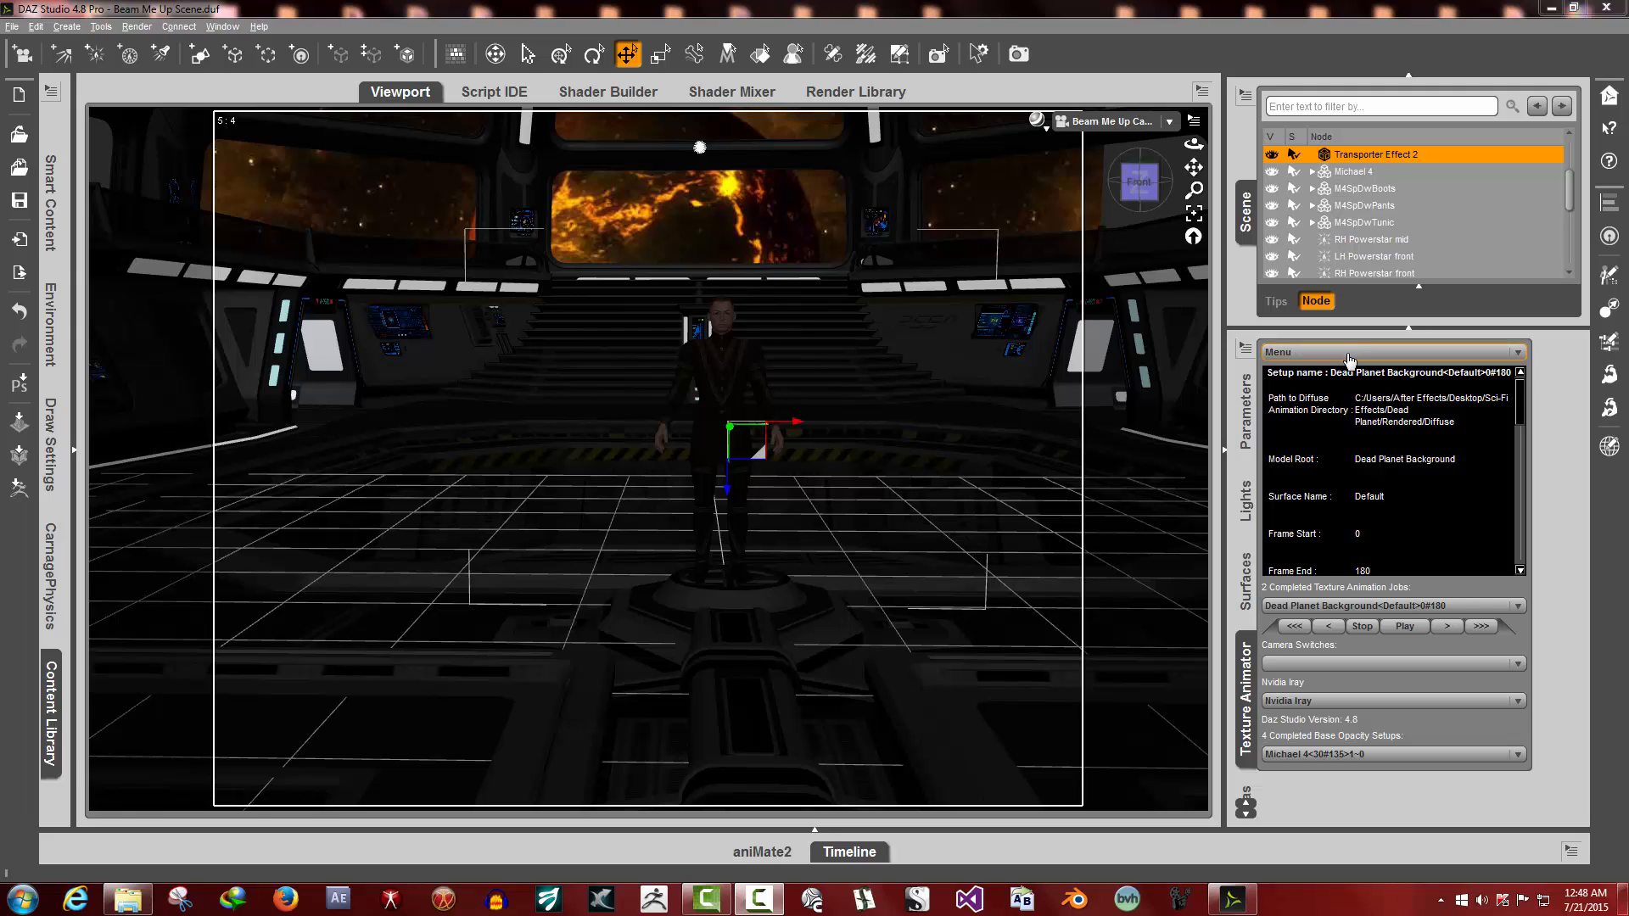
Look over the completed texture animation jobs with Dead Planet Background selected, along with the commands for removing jobs
{"action": "left_click", "coordinate": [1331, 606]}
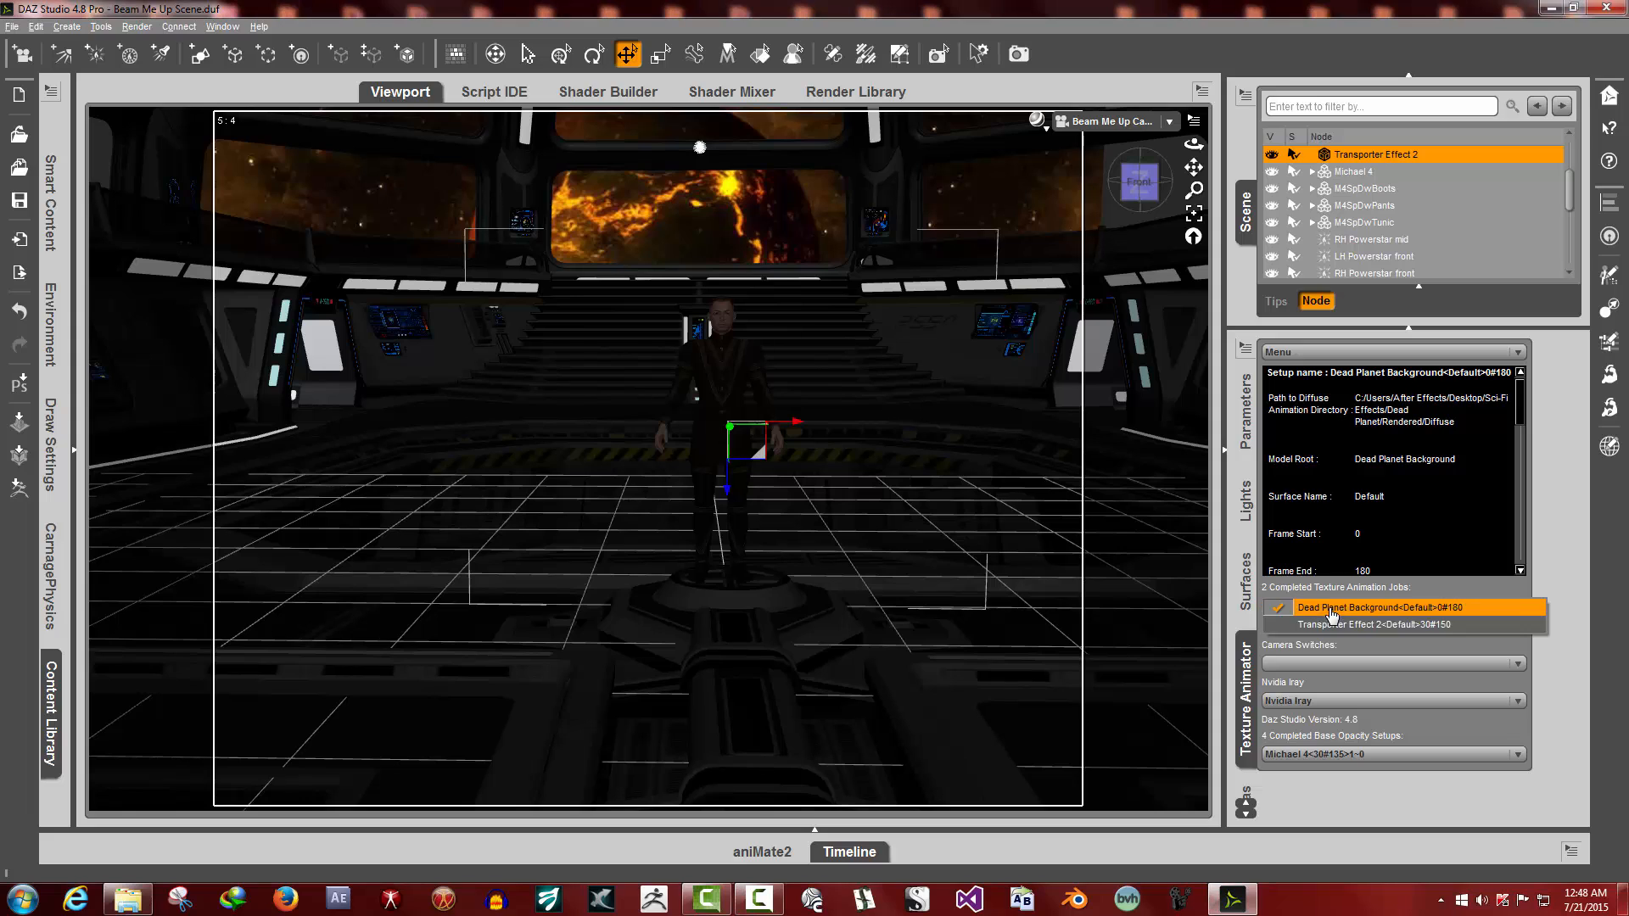
{"action": "left_click", "coordinate": [1334, 608]}
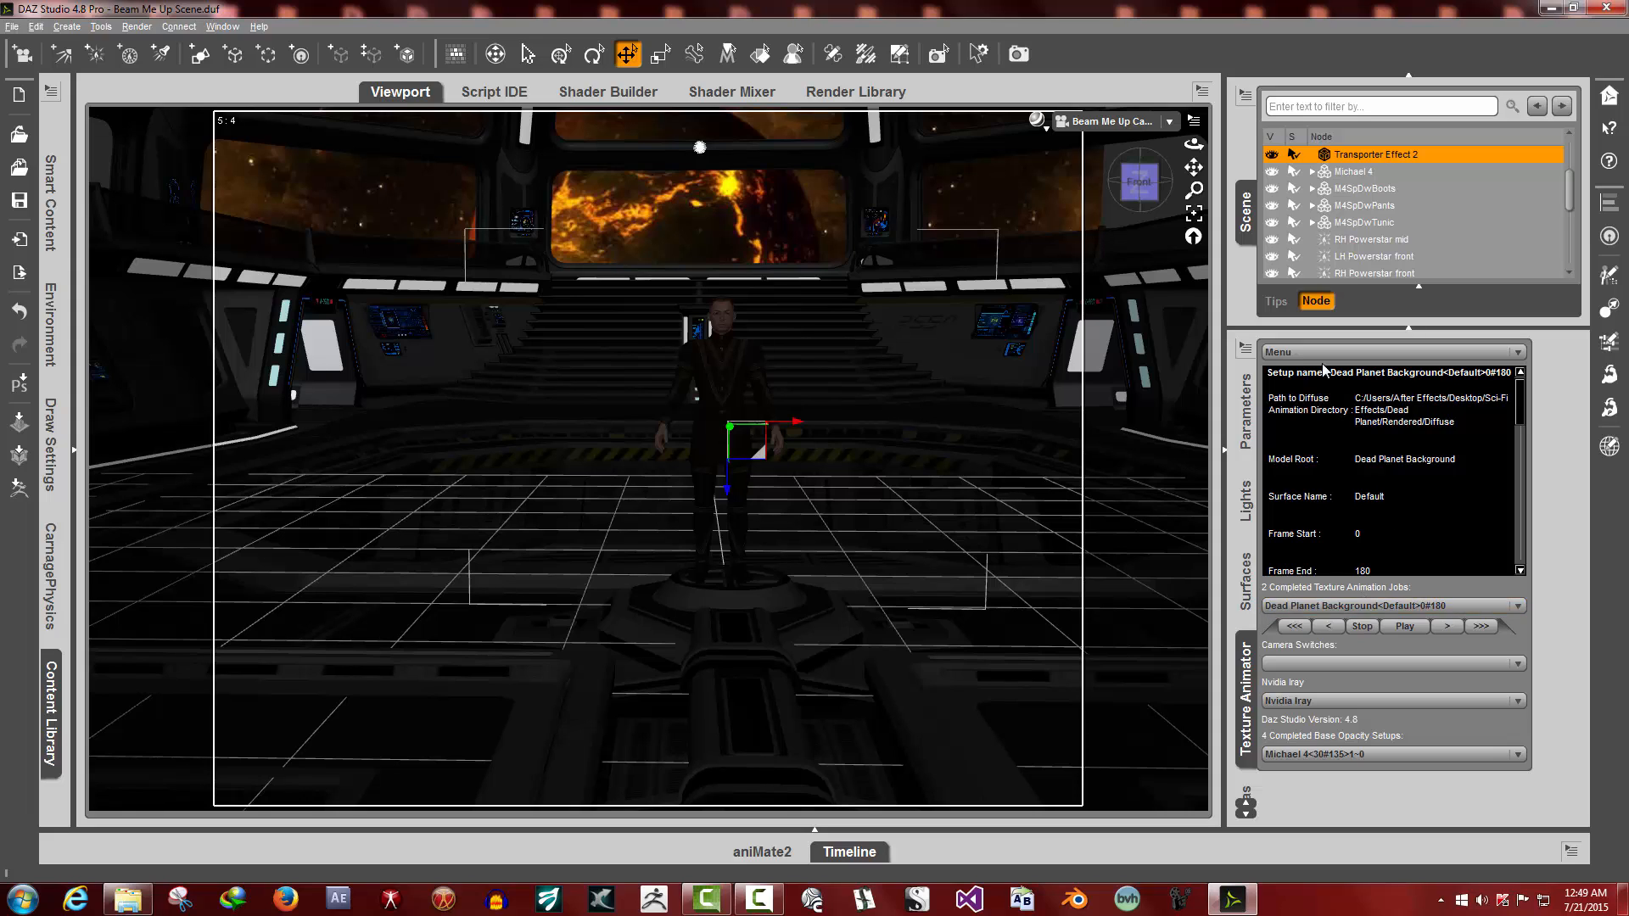
{"action": "left_click", "coordinate": [1348, 605]}
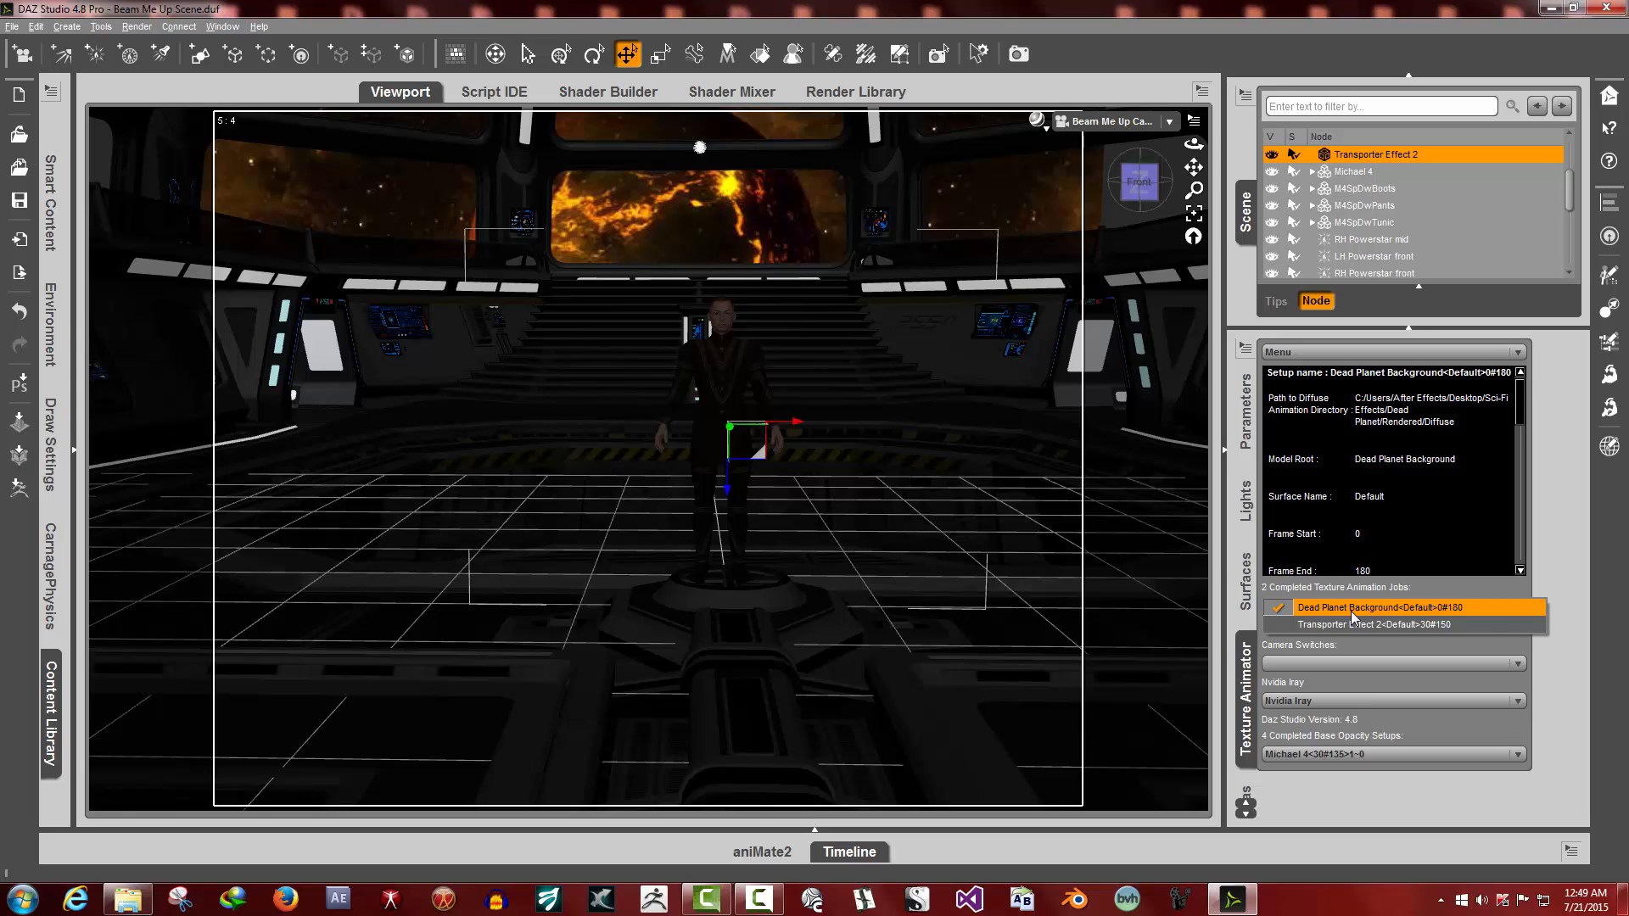
{"action": "left_click", "coordinate": [1353, 607]}
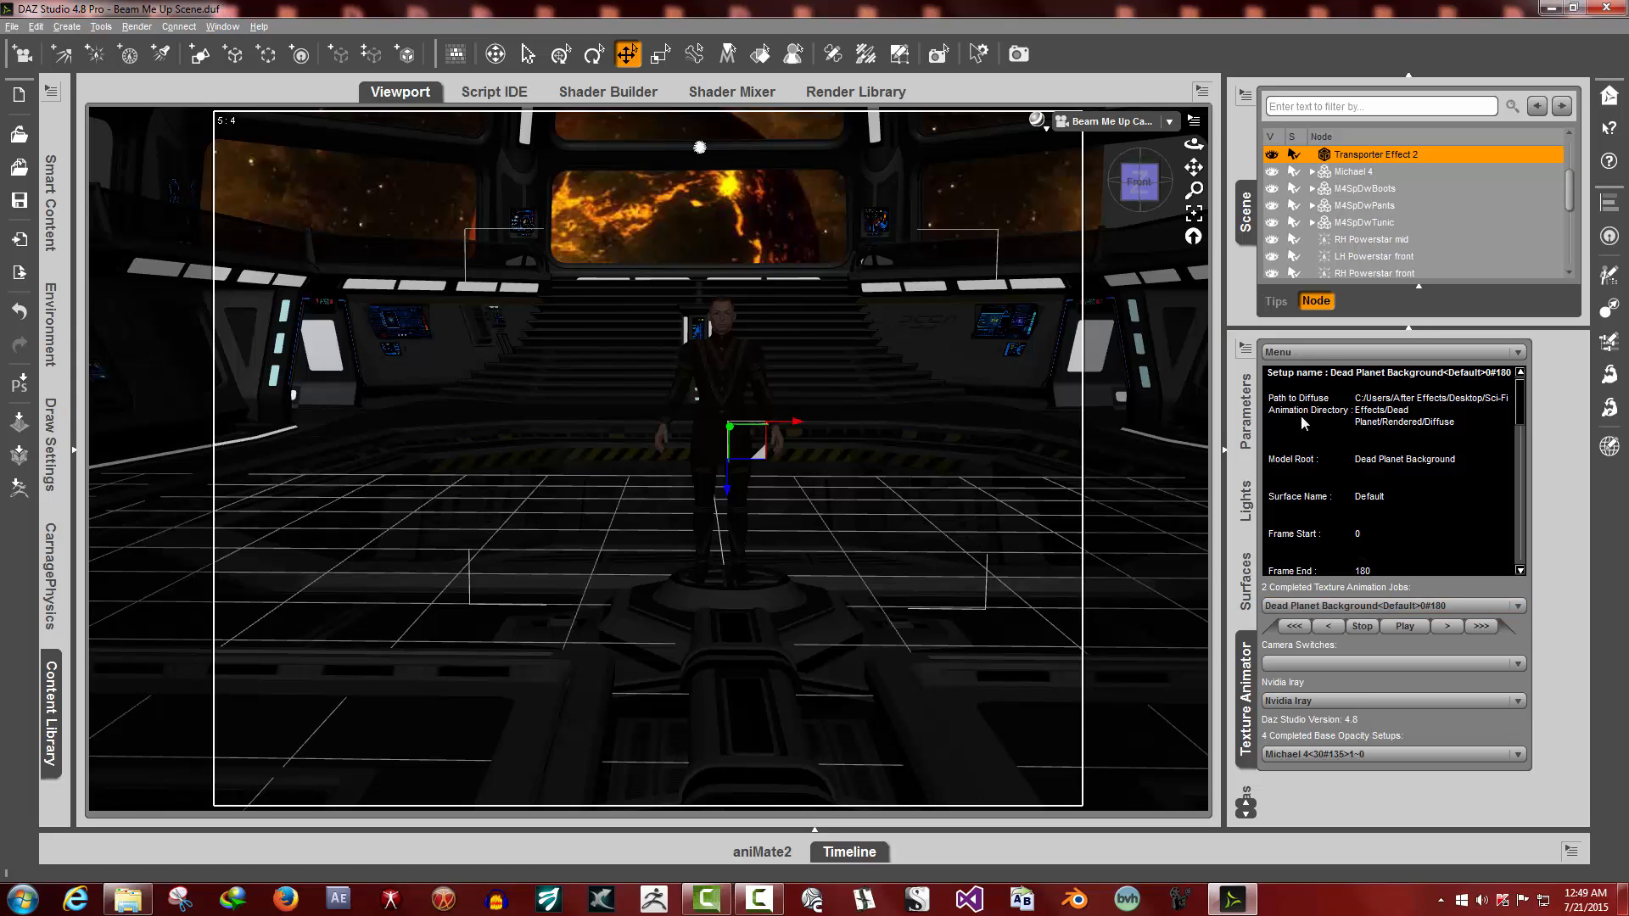
{"action": "left_click", "coordinate": [1322, 354]}
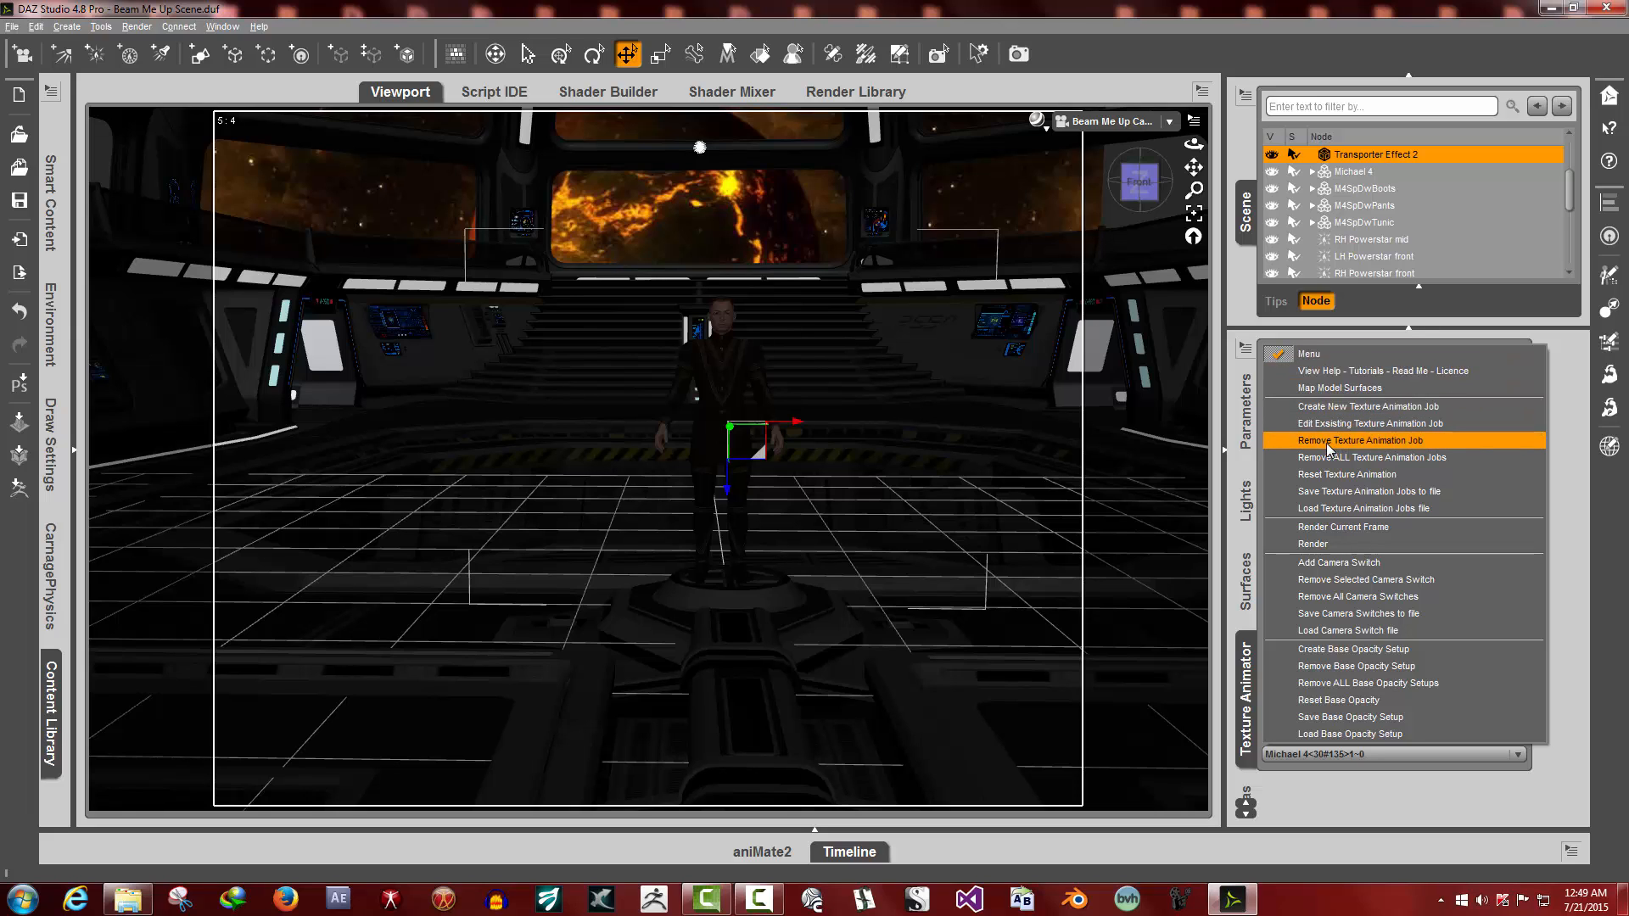
{"action": "left_click", "coordinate": [1575, 434]}
Switch between the two completed jobs, select Dead Planet Background and remove it, confirming the removal
{"action": "left_click", "coordinate": [1289, 609]}
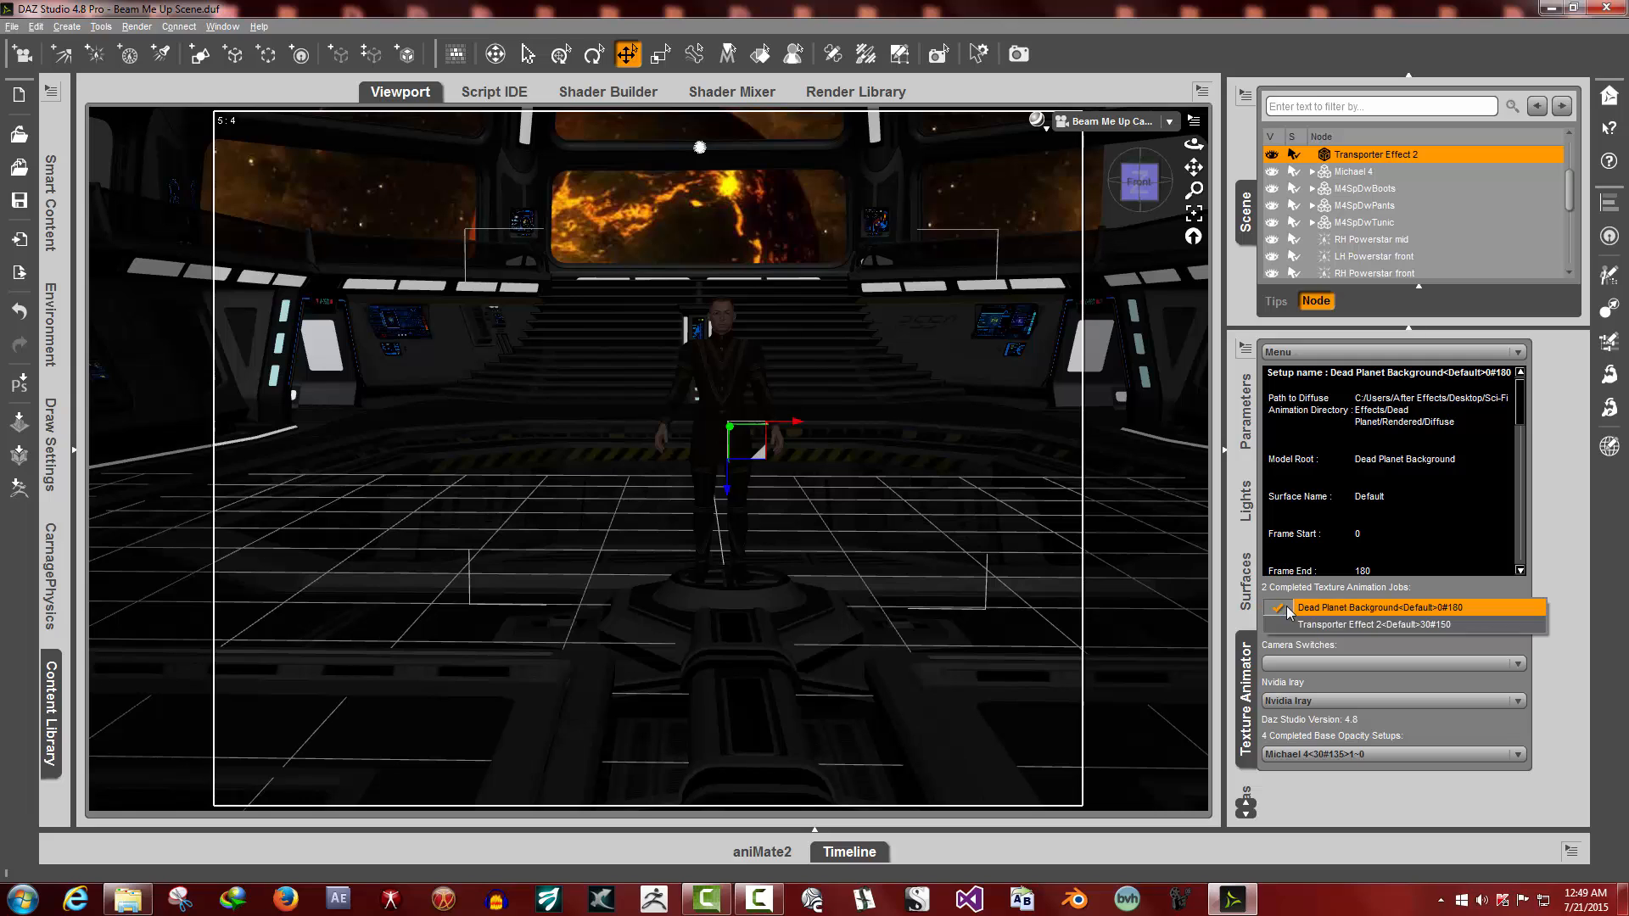
{"action": "left_click", "coordinate": [1317, 624]}
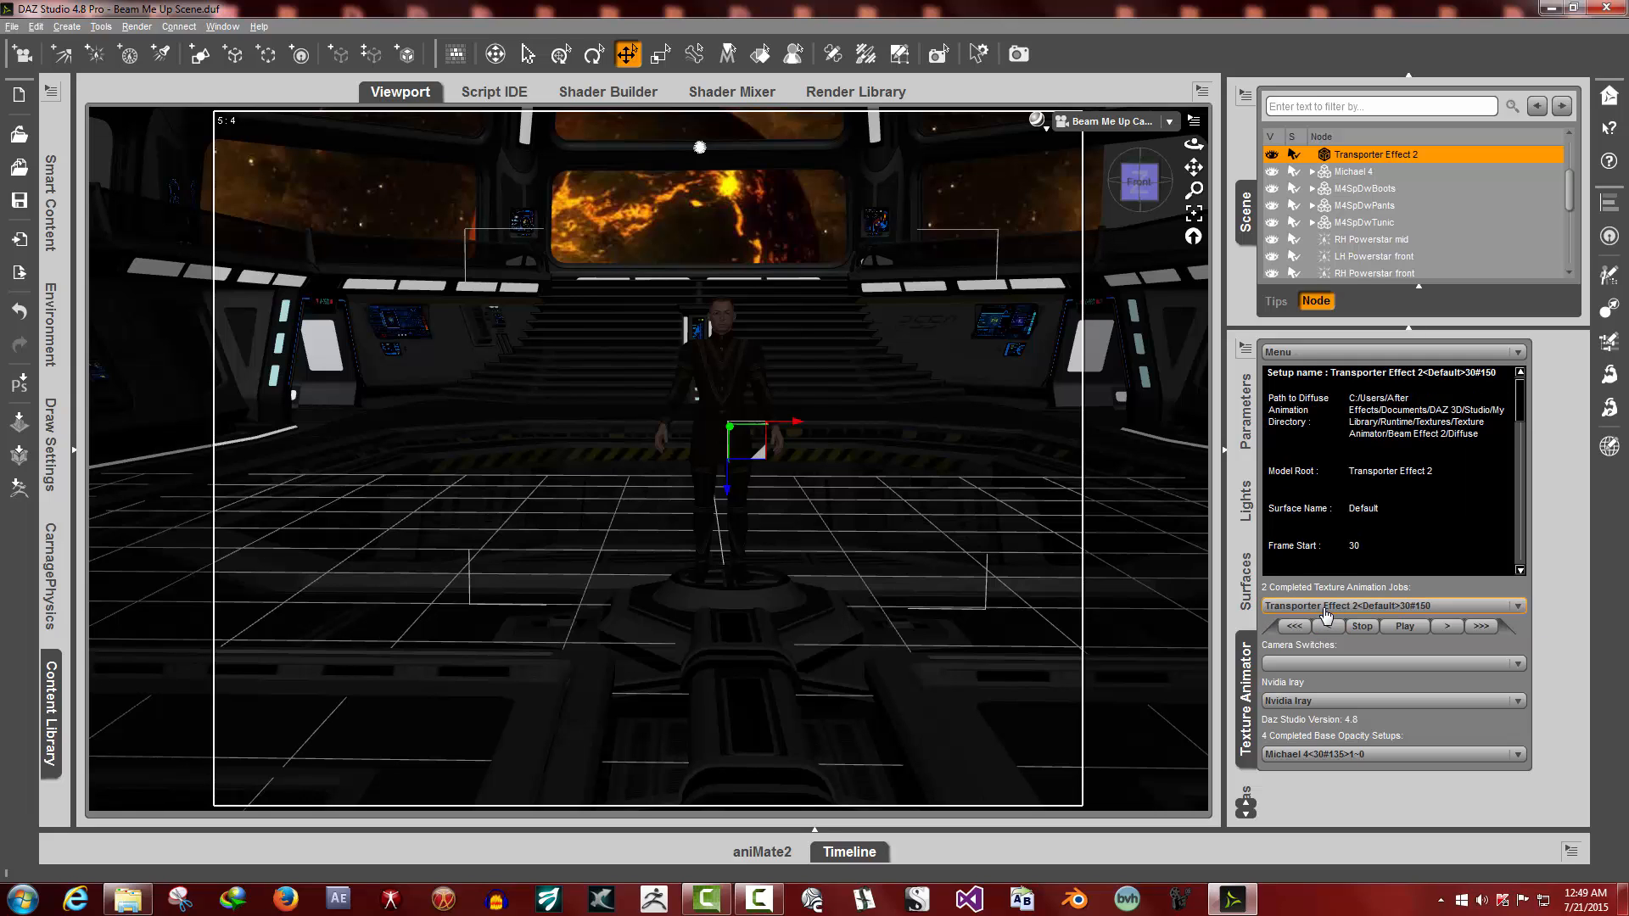
{"action": "left_click", "coordinate": [1328, 609]}
{"action": "left_click", "coordinate": [1331, 593]}
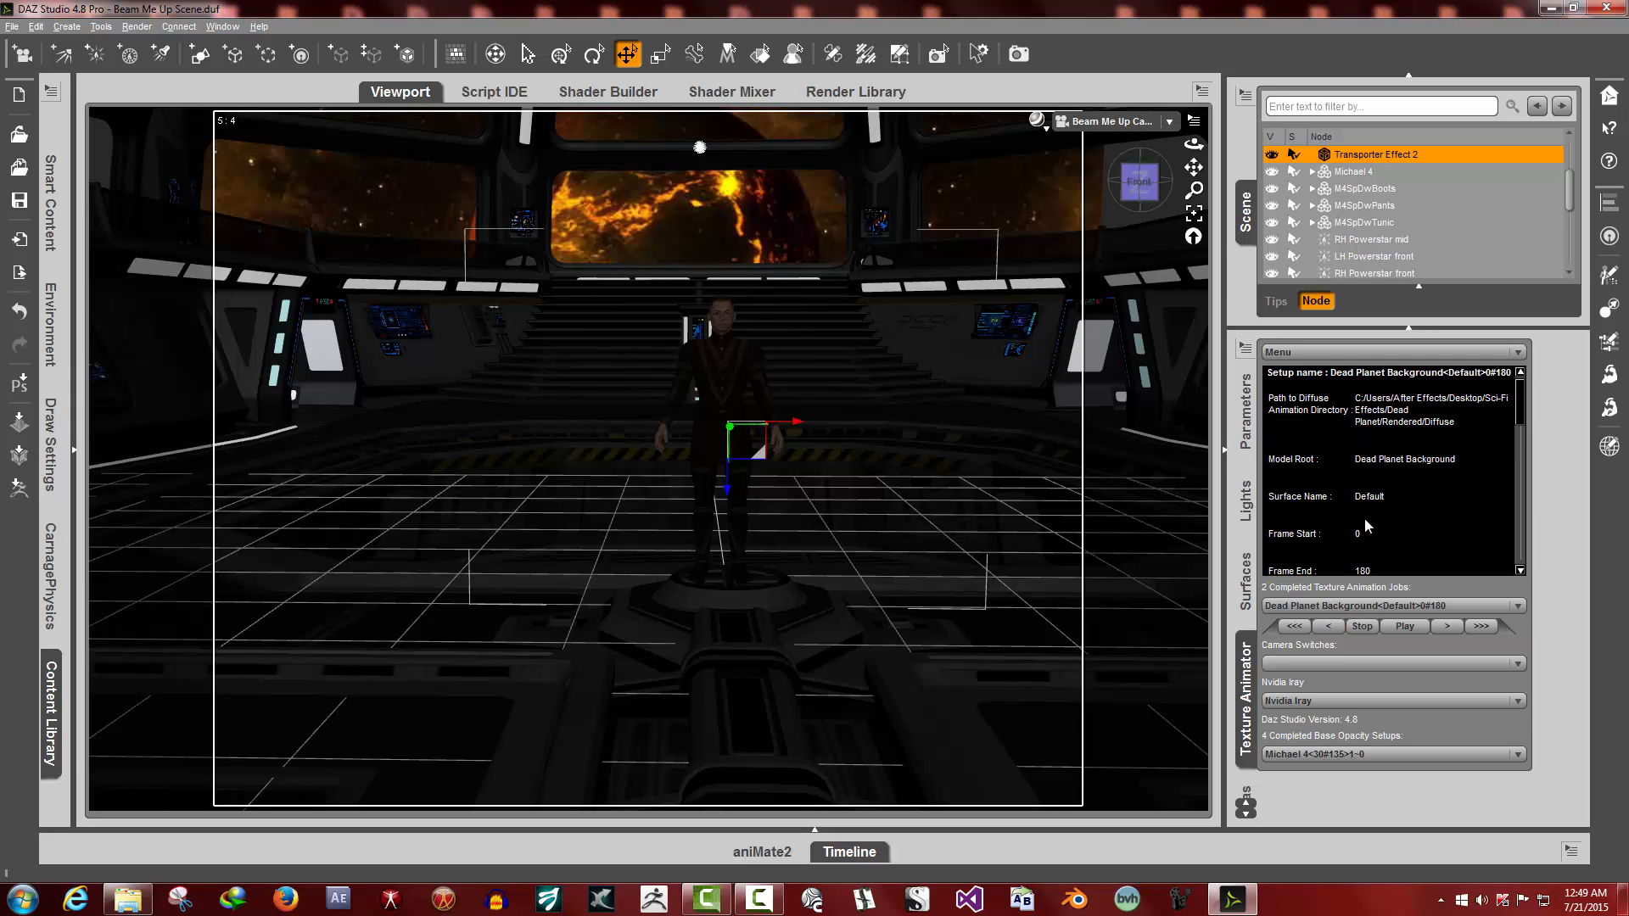
{"action": "left_click", "coordinate": [1338, 356]}
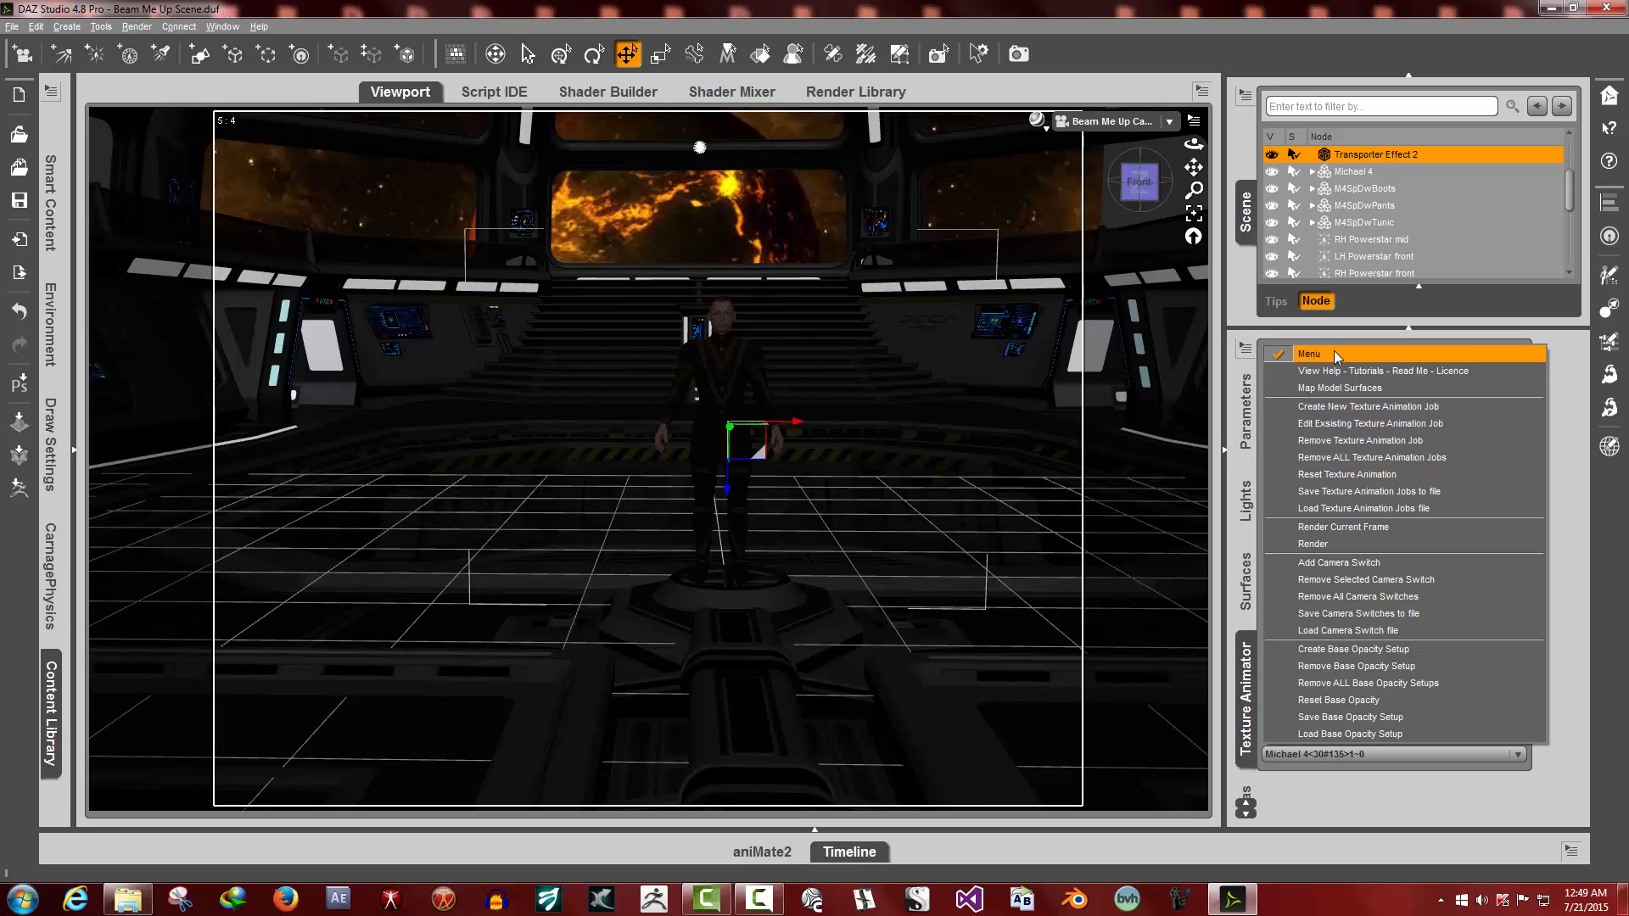
{"action": "left_click", "coordinate": [1330, 446]}
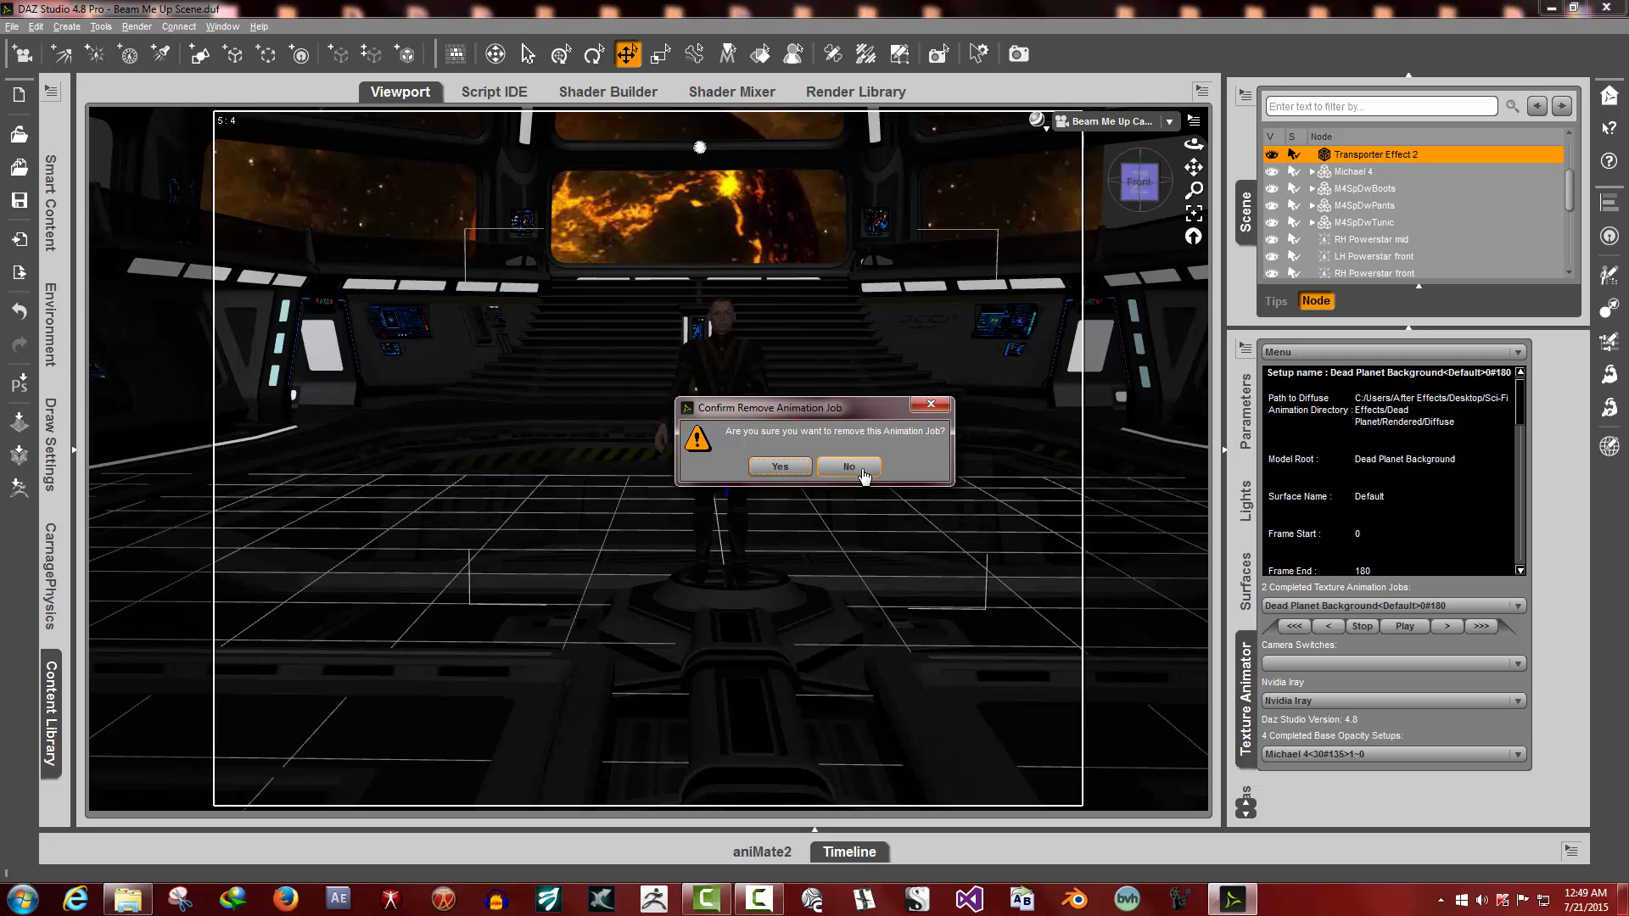
{"action": "left_click", "coordinate": [779, 466]}
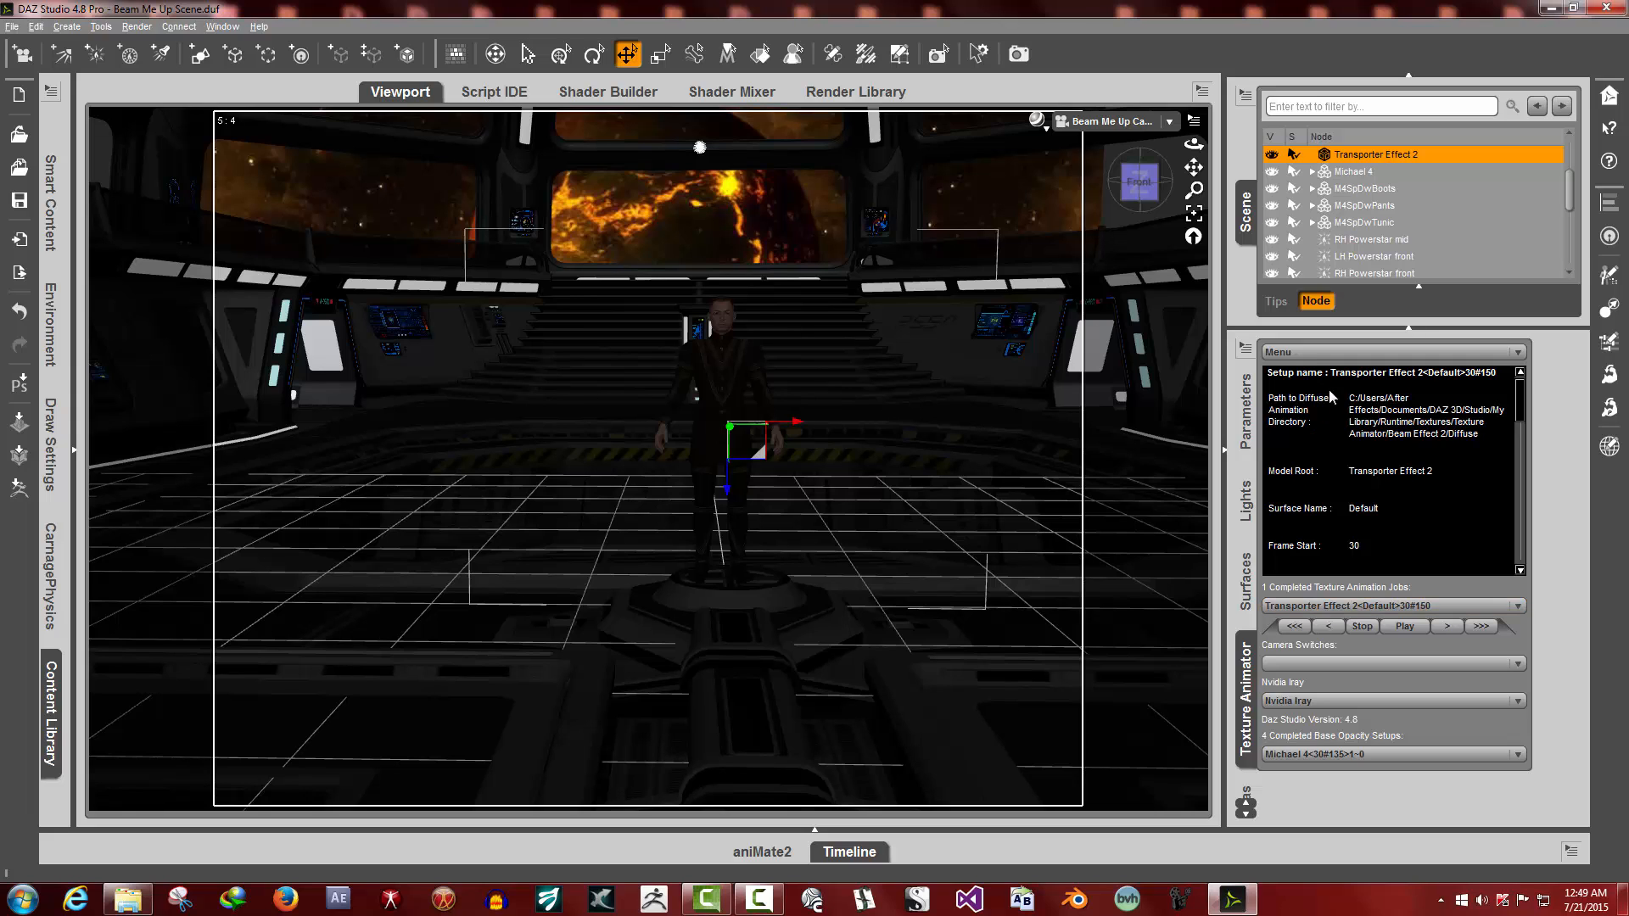
Remove all remaining texture animation jobs from the scene and confirm the removal
{"action": "left_click", "coordinate": [1326, 353]}
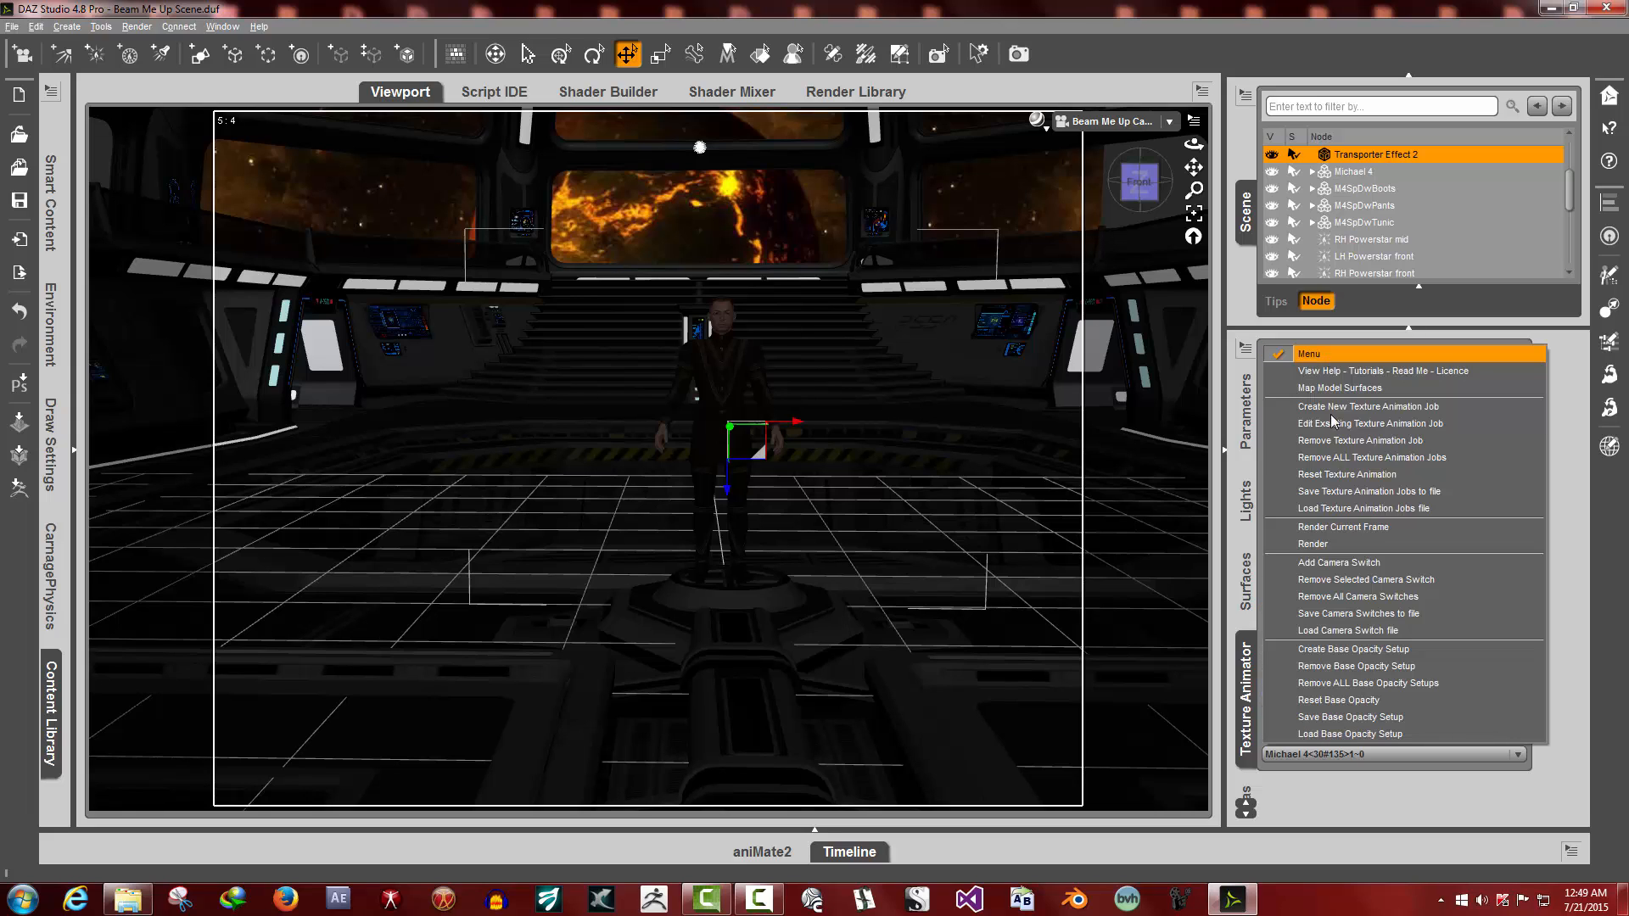
{"action": "left_click", "coordinate": [1335, 459]}
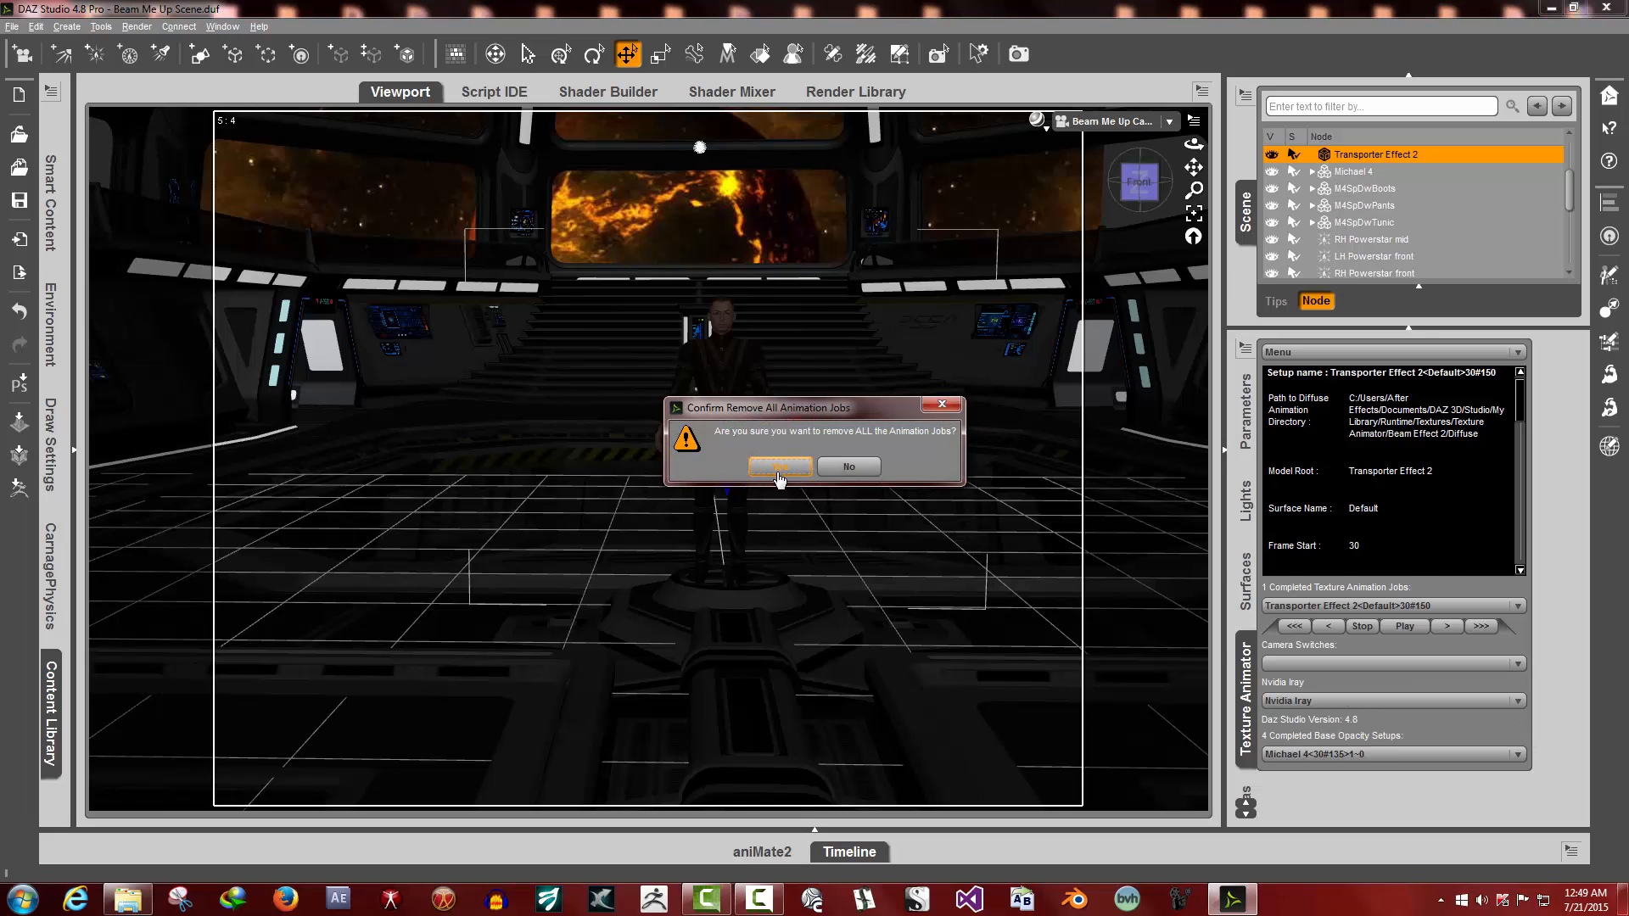
{"action": "left_click", "coordinate": [776, 464]}
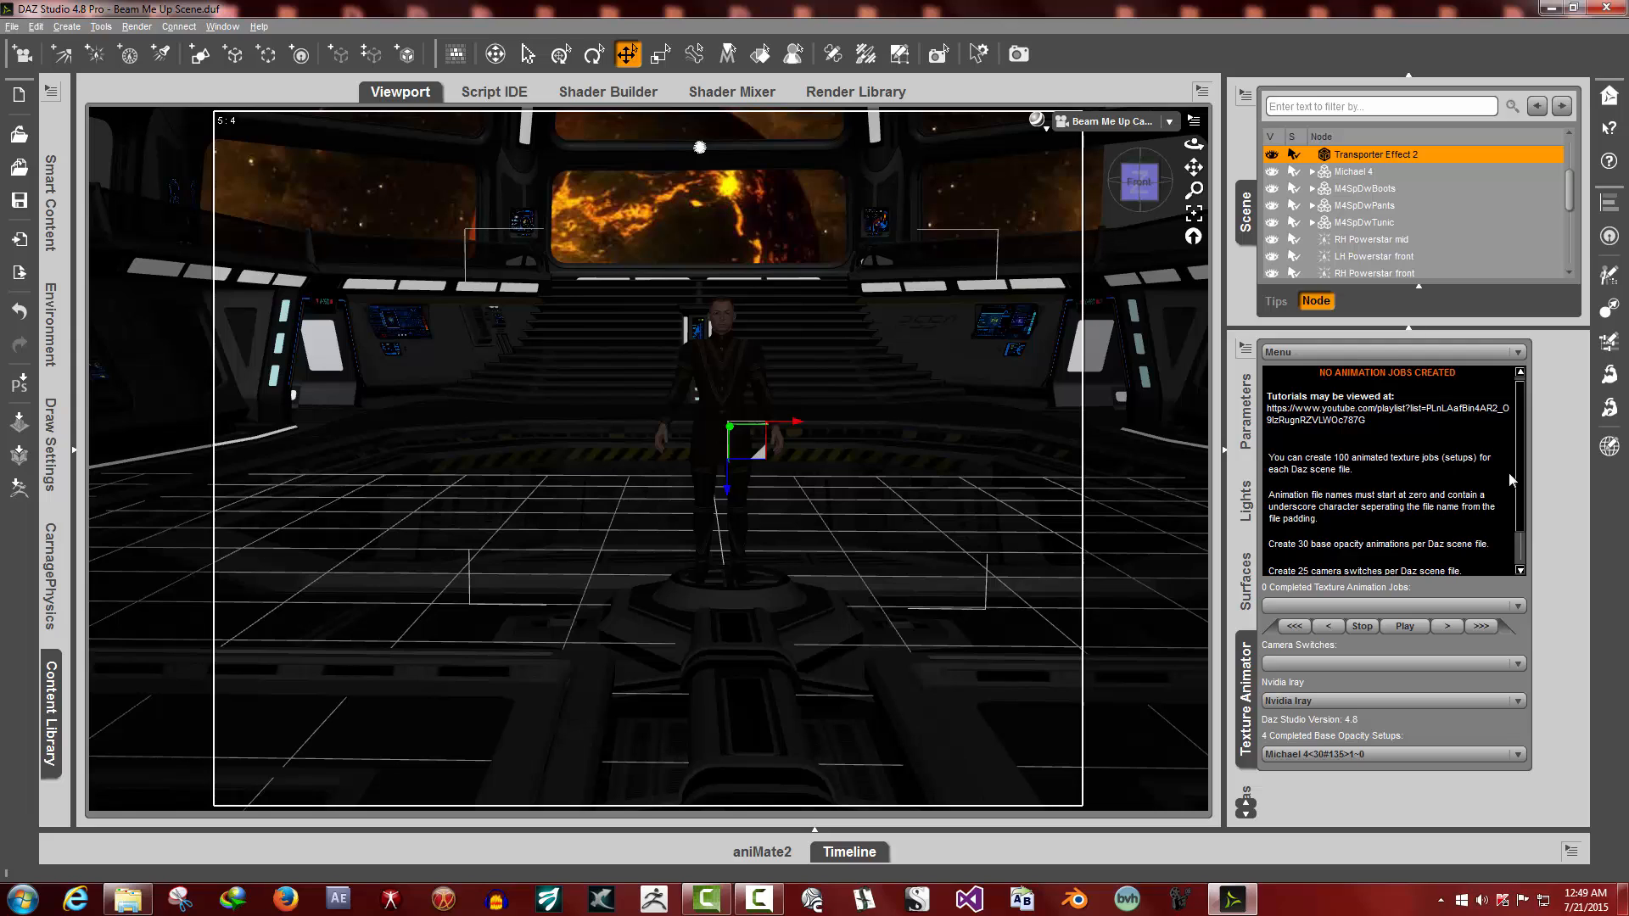
{"action": "left_click", "coordinate": [1360, 353]}
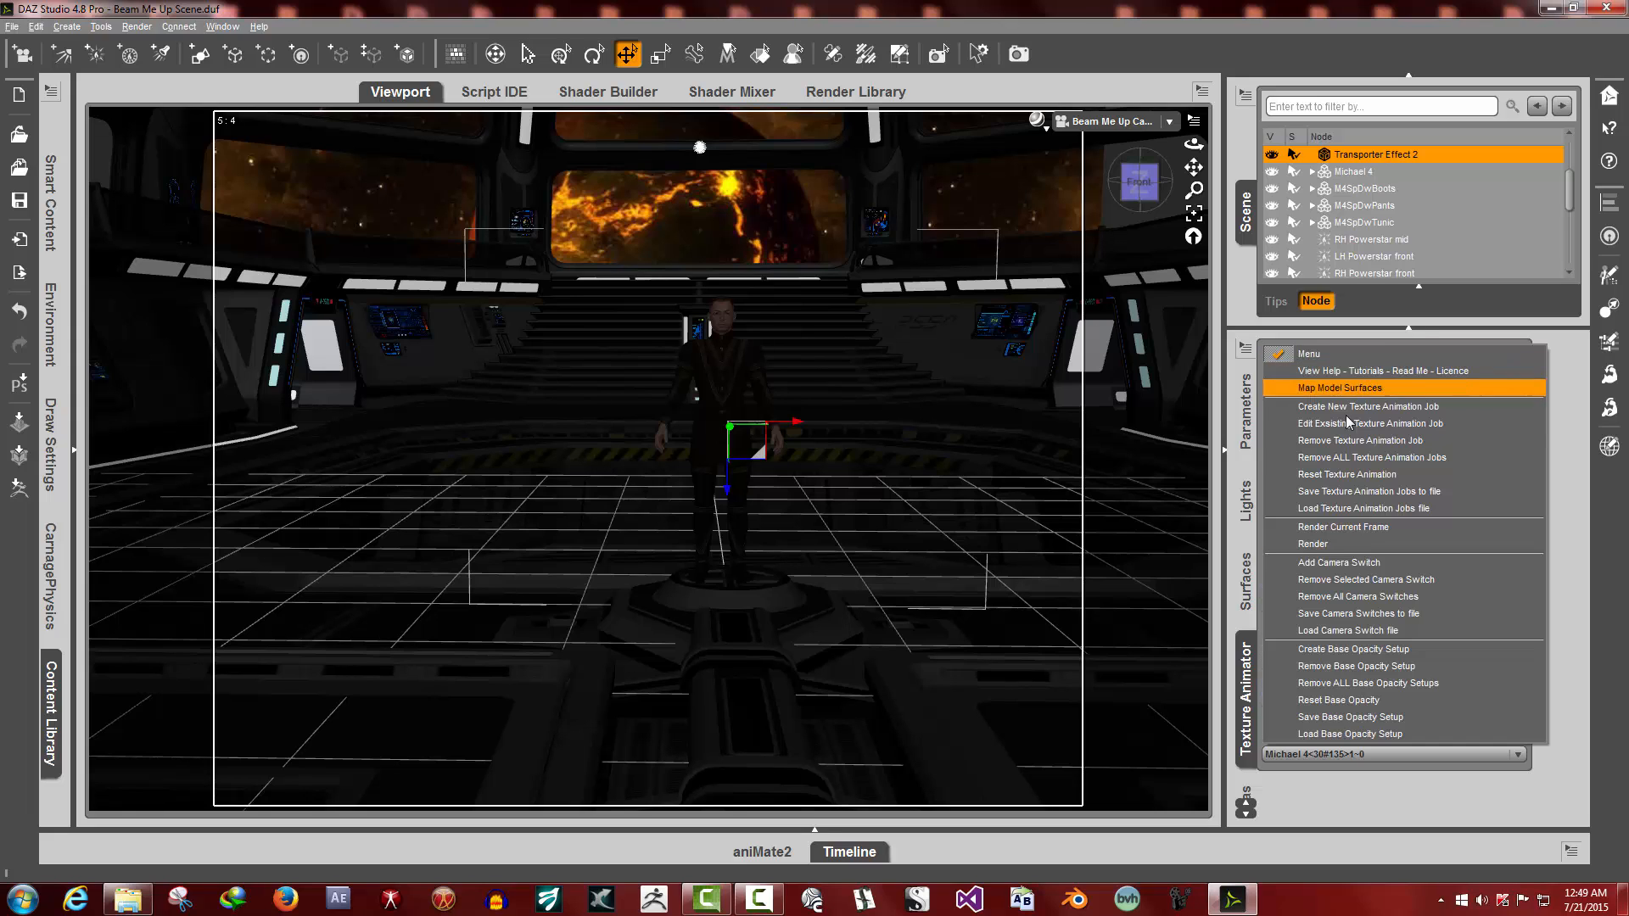
{"action": "left_click", "coordinate": [1331, 507]}
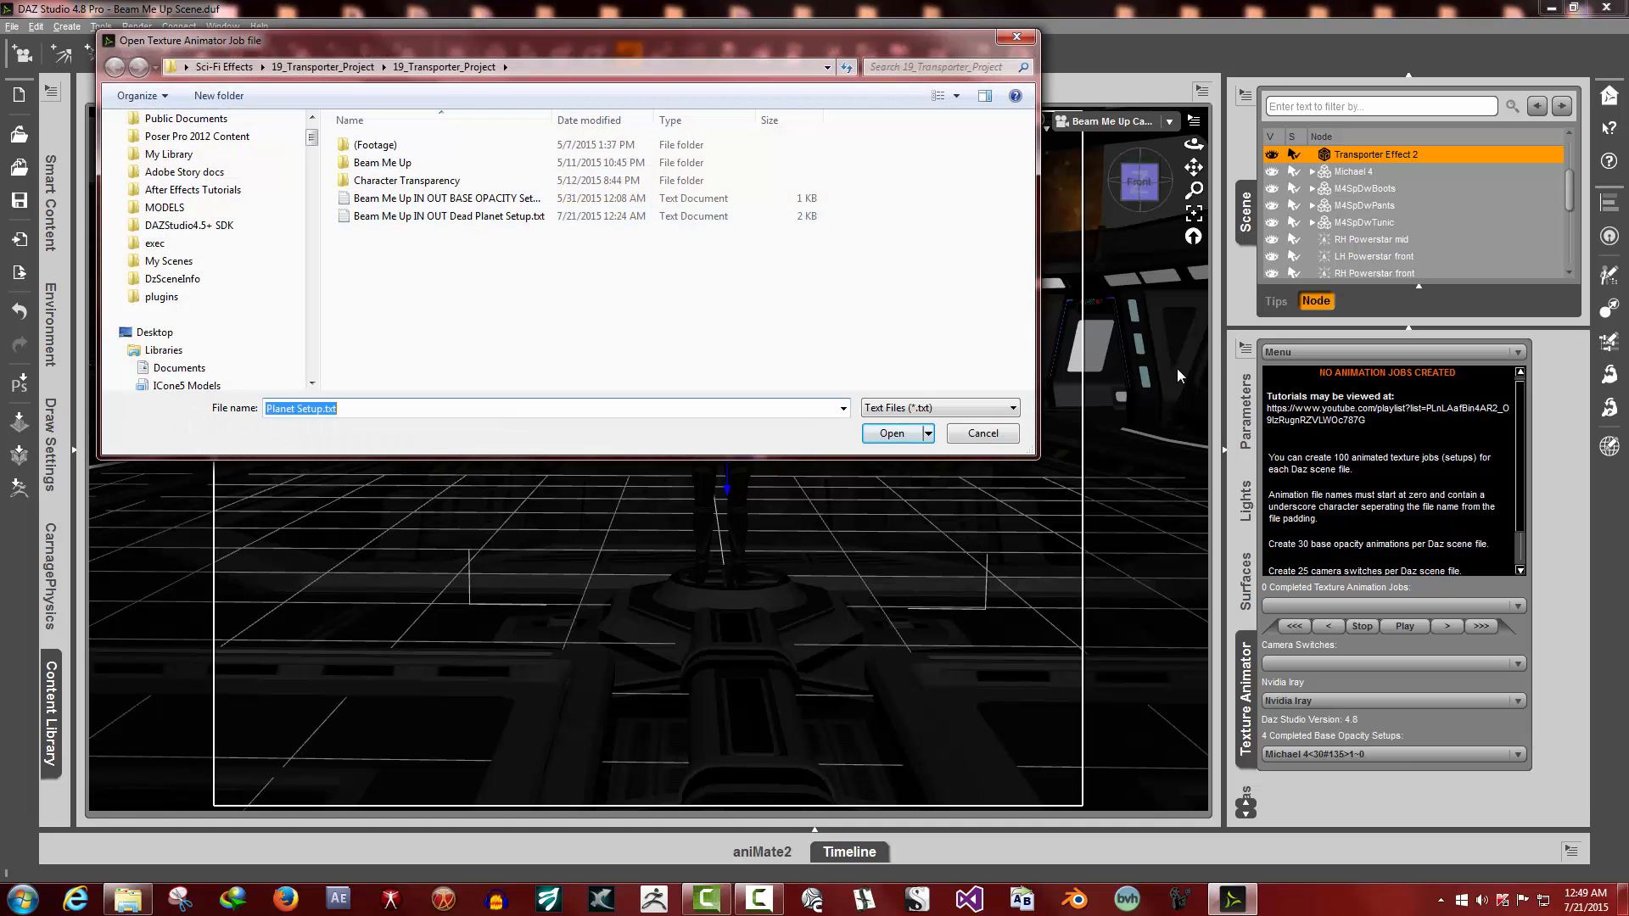
{"action": "left_click", "coordinate": [982, 434]}
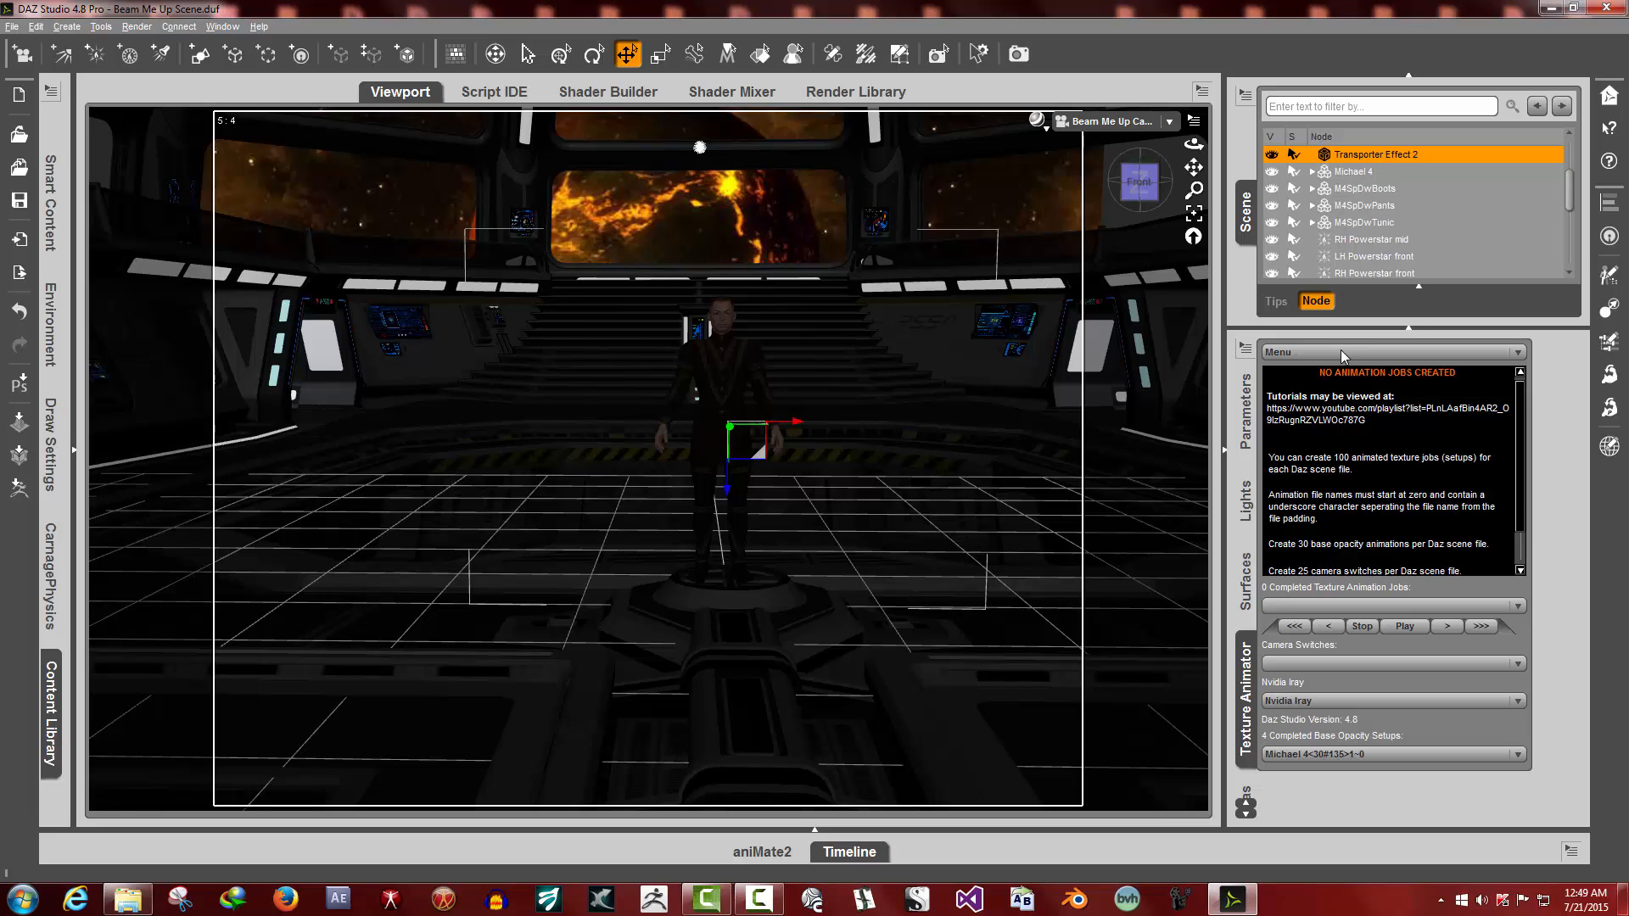
Load the texture animation jobs from the file Beam Me Up IN OUT Dead Planet Setup.txt in the 19_Transporter_Project folder
{"action": "left_click", "coordinate": [1327, 353]}
{"action": "left_click", "coordinate": [1325, 351]}
{"action": "left_click", "coordinate": [1326, 352]}
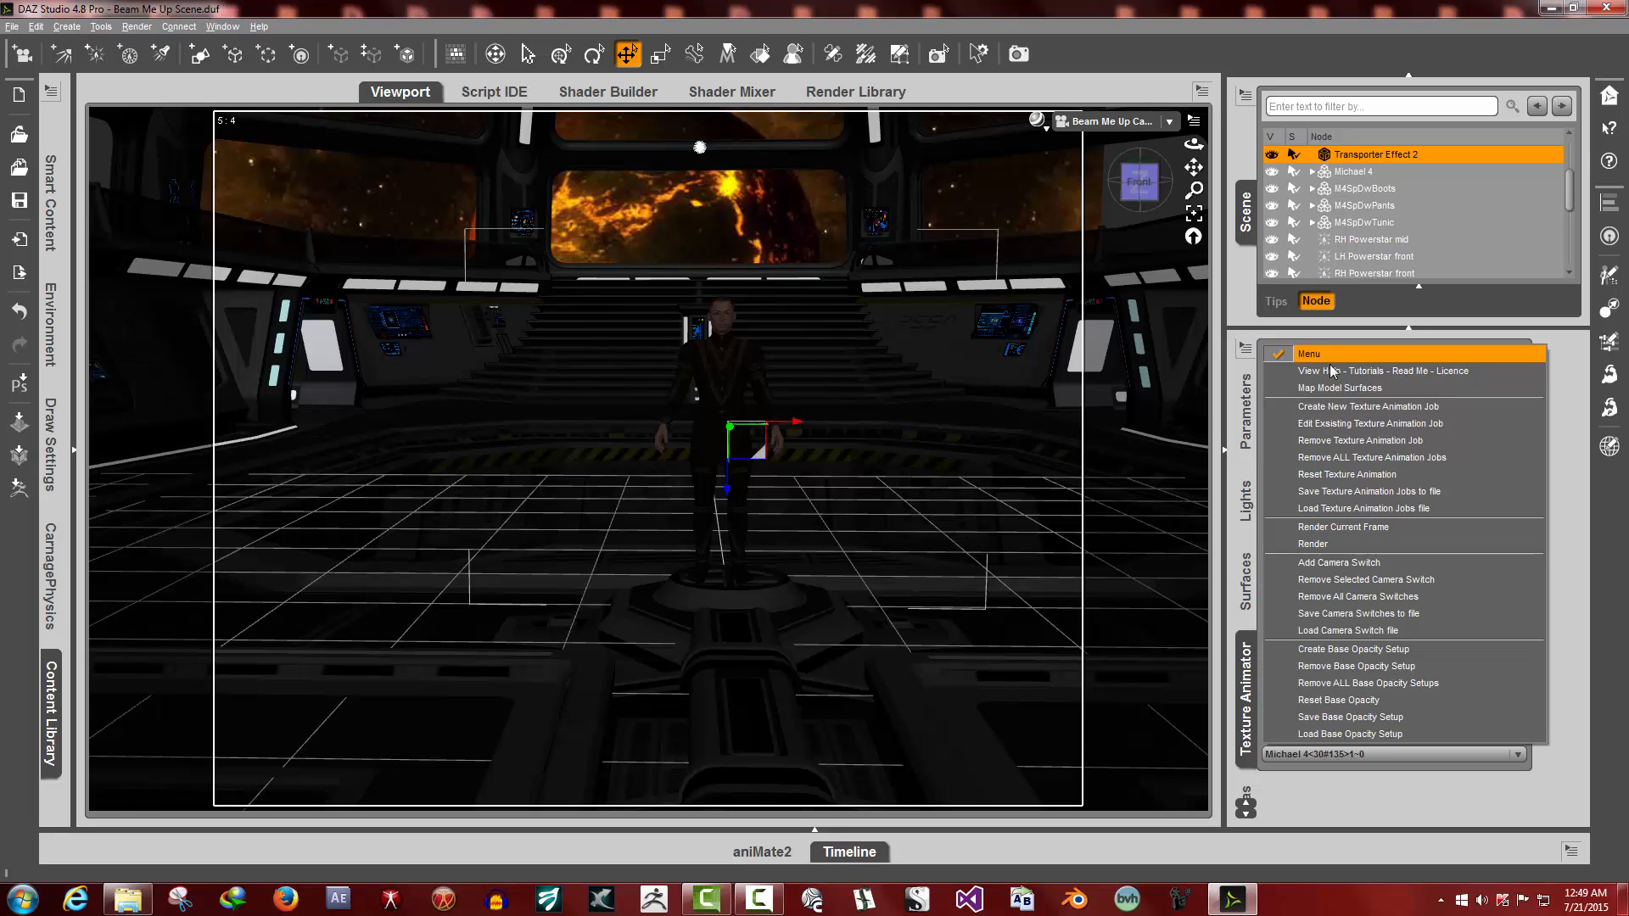
{"action": "left_click", "coordinate": [1334, 509]}
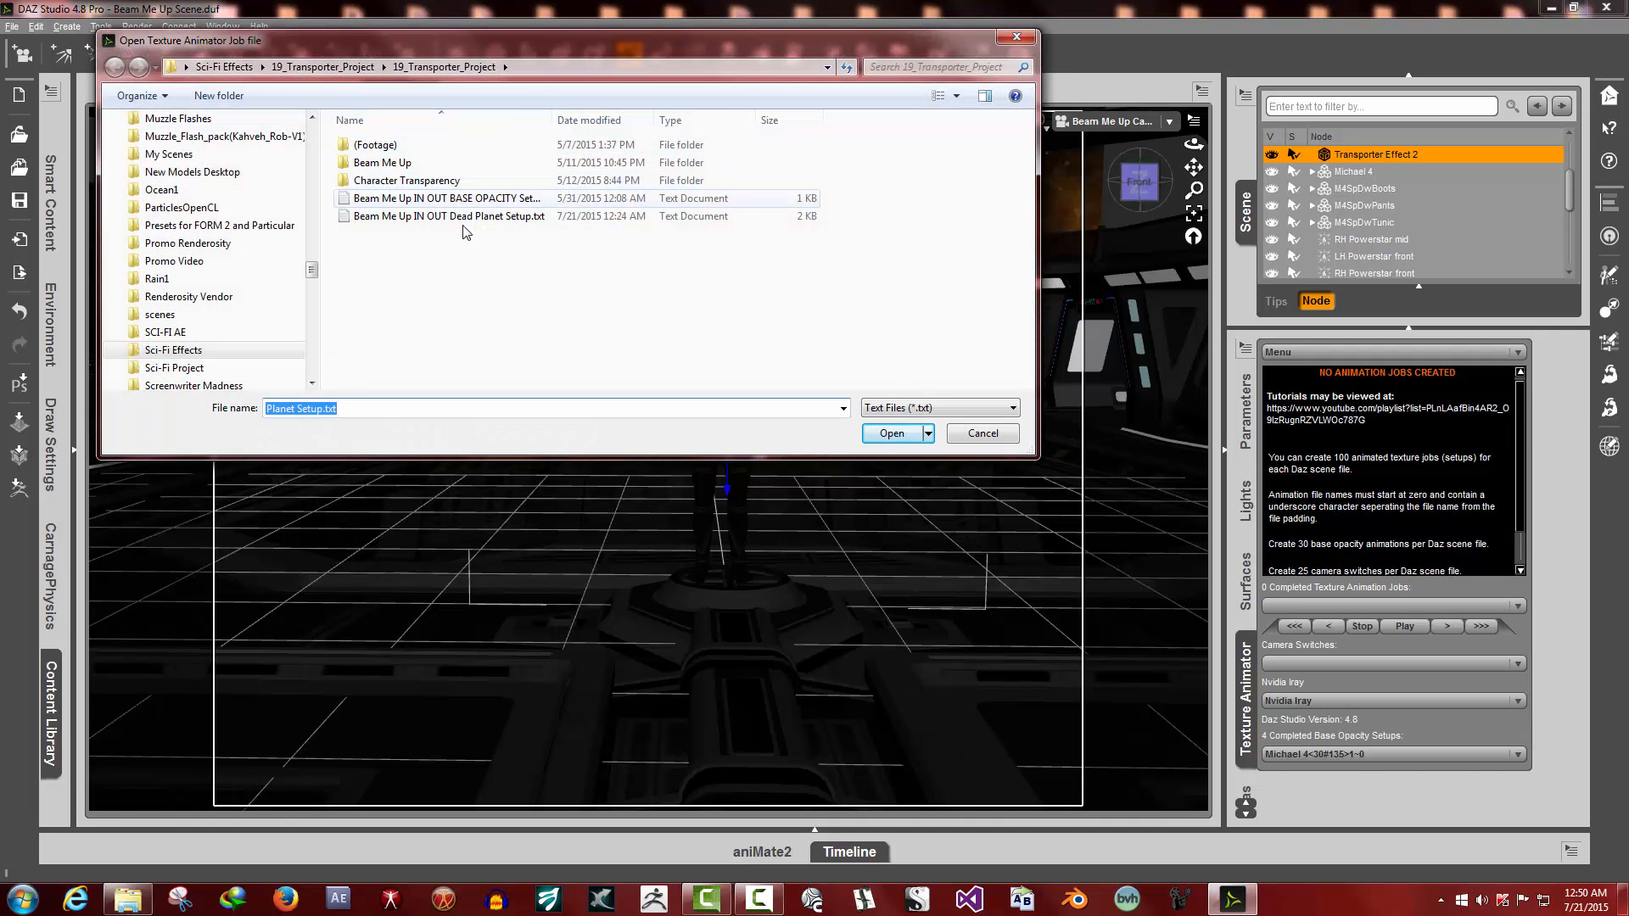
{"action": "left_click", "coordinate": [416, 218]}
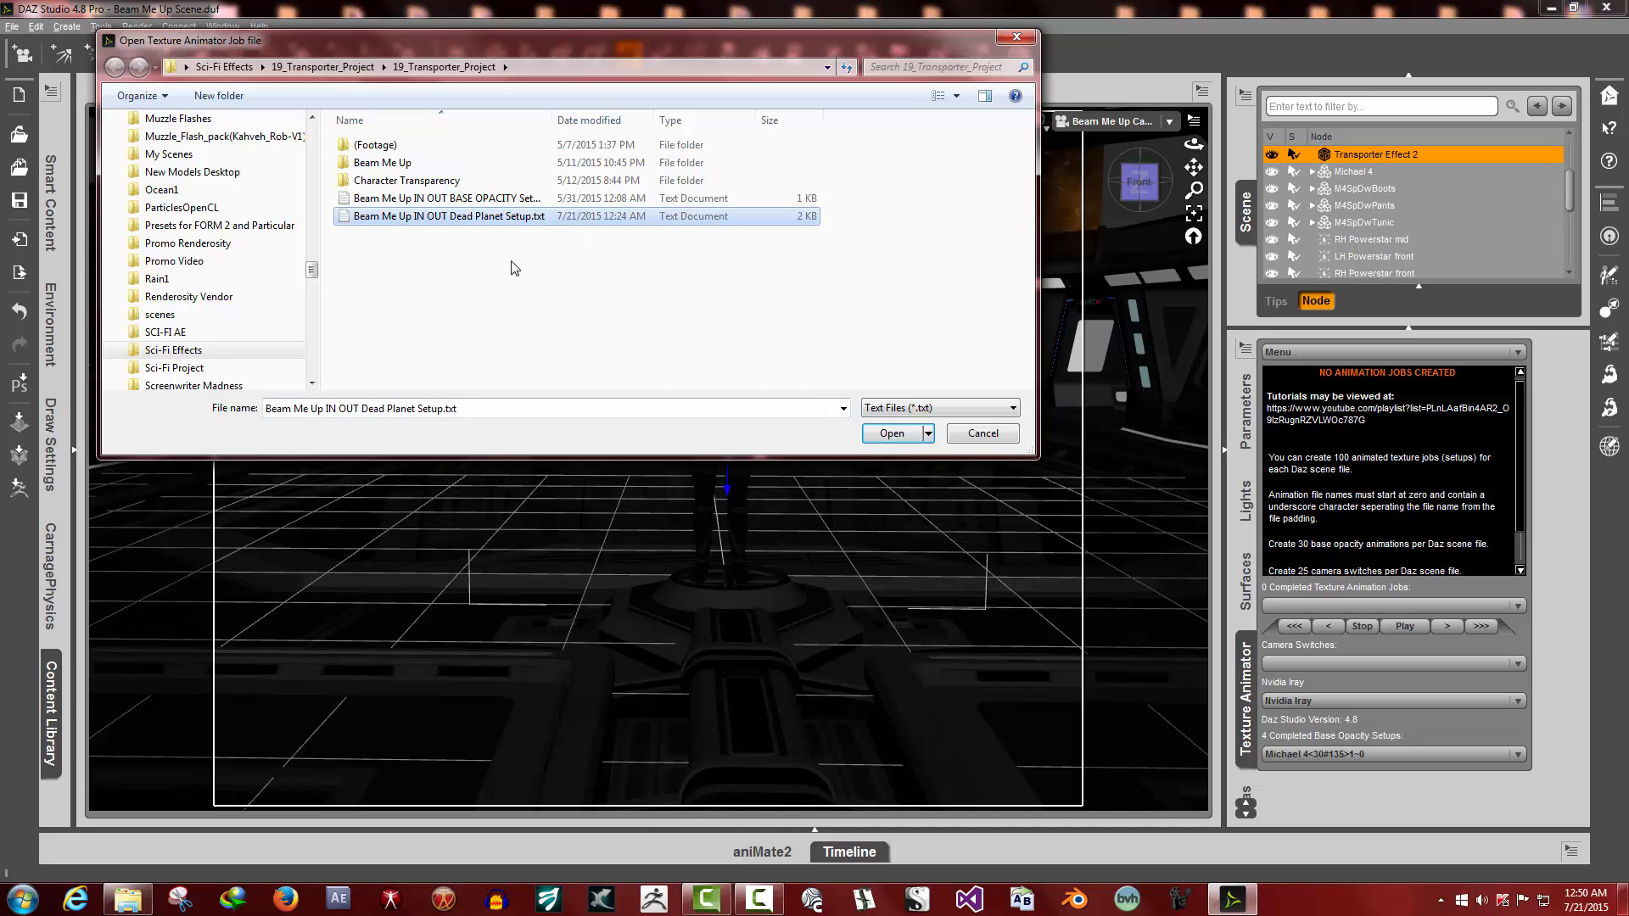
{"action": "left_click", "coordinate": [882, 436]}
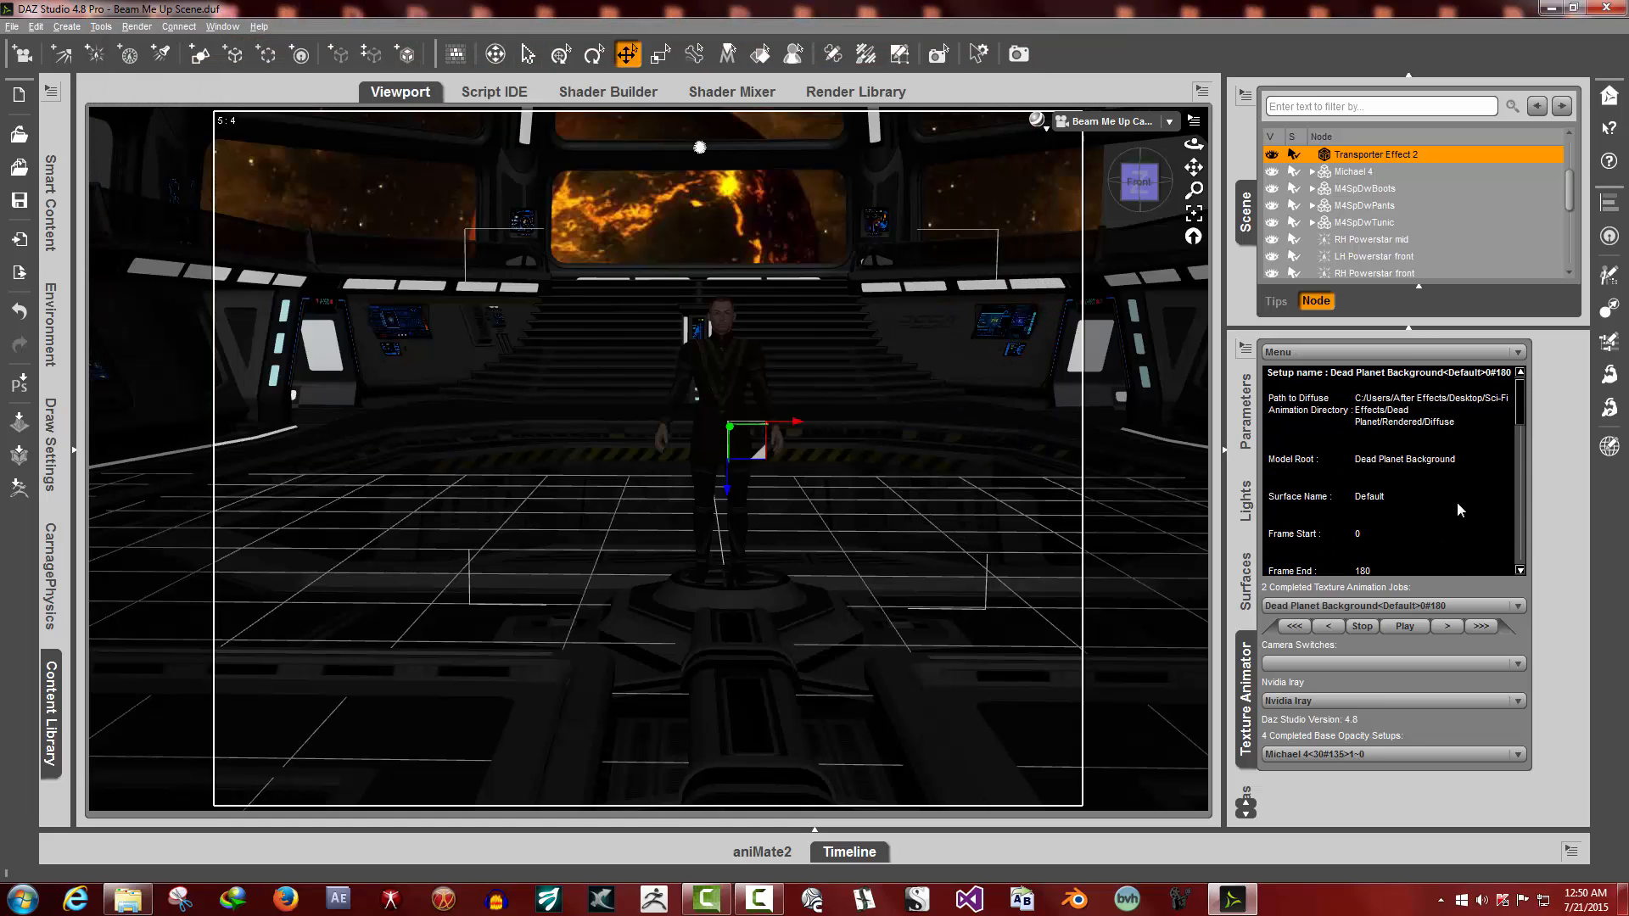
{"action": "scroll", "coordinate": [1432, 488], "scroll_direction": "up", "scroll_amount": 2}
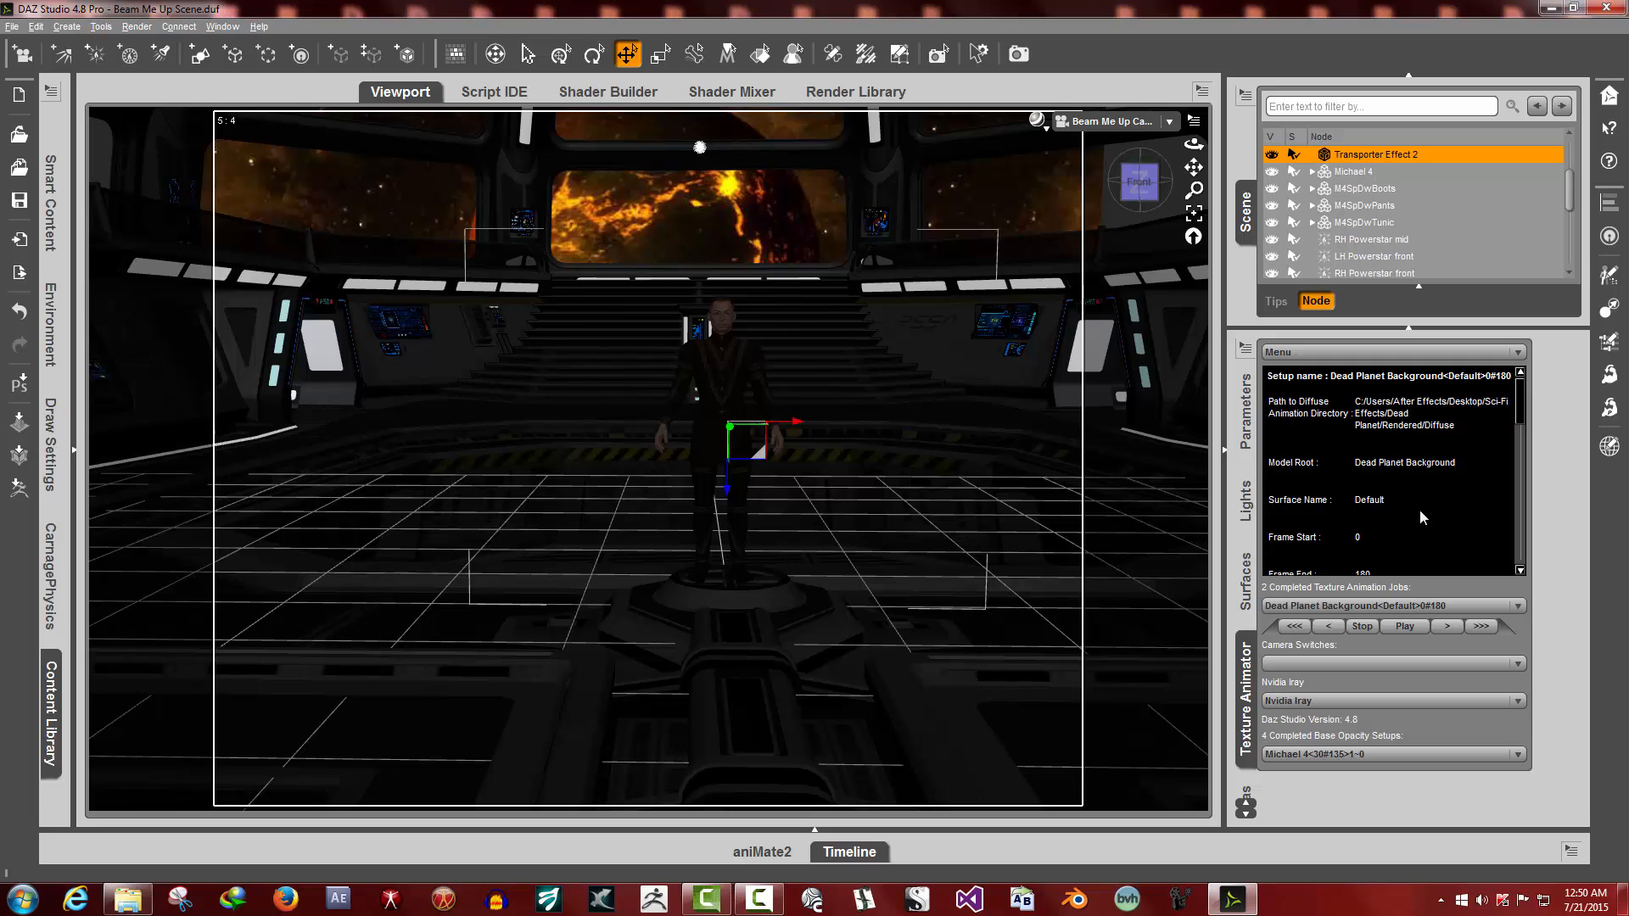
{"action": "left_click", "coordinate": [1343, 352]}
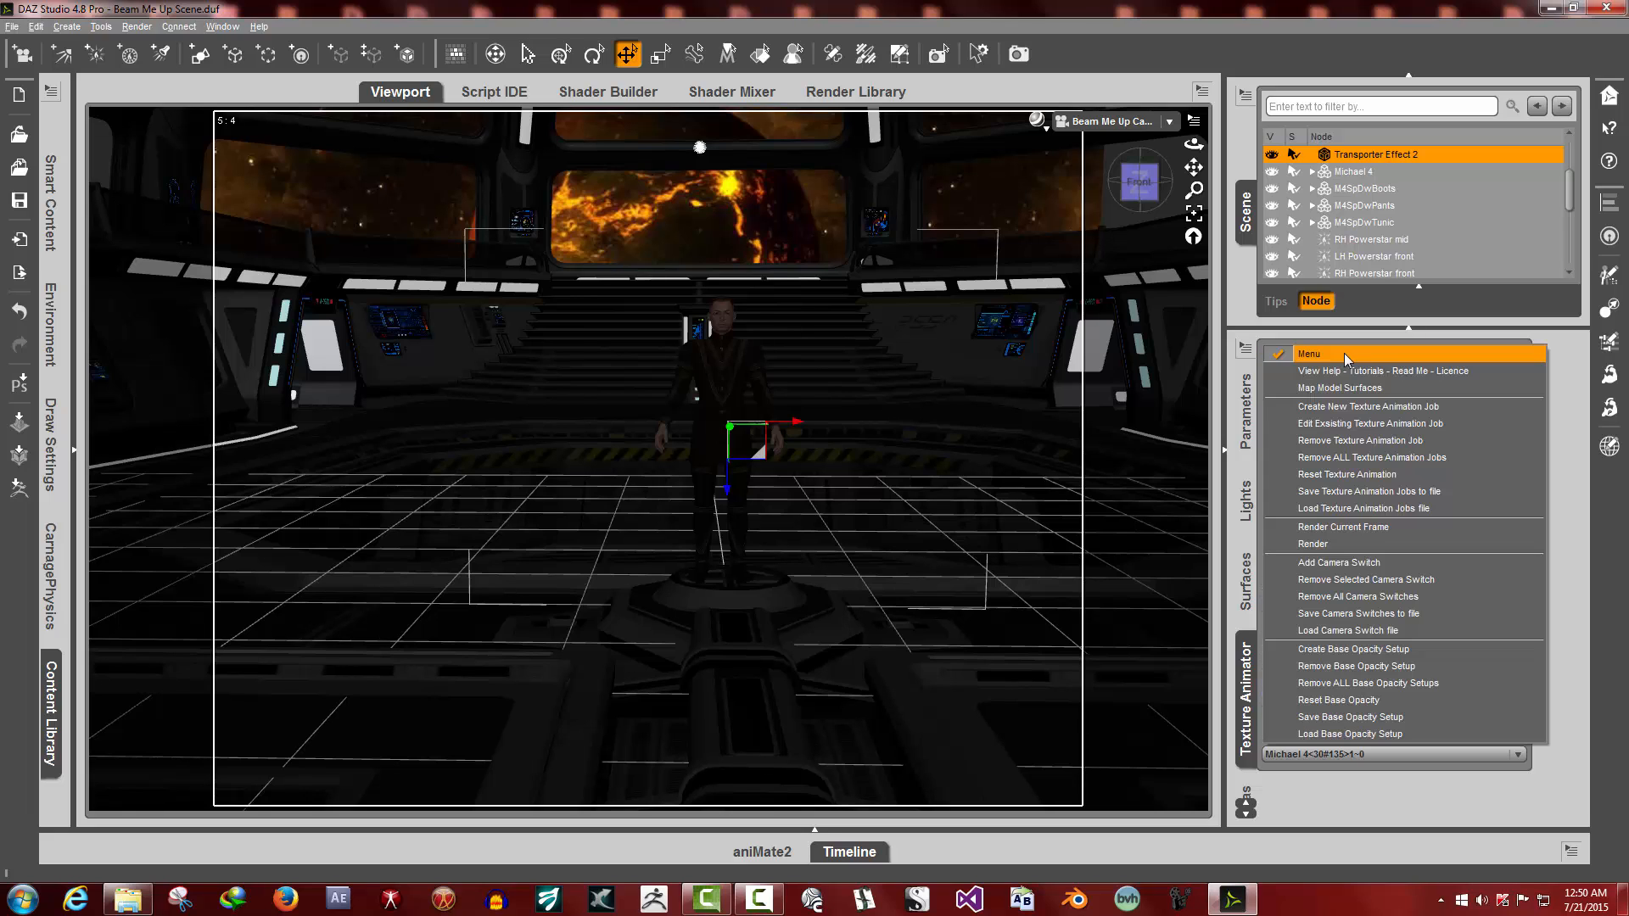
{"action": "left_click", "coordinate": [1579, 380]}
{"action": "left_click", "coordinate": [1357, 608]}
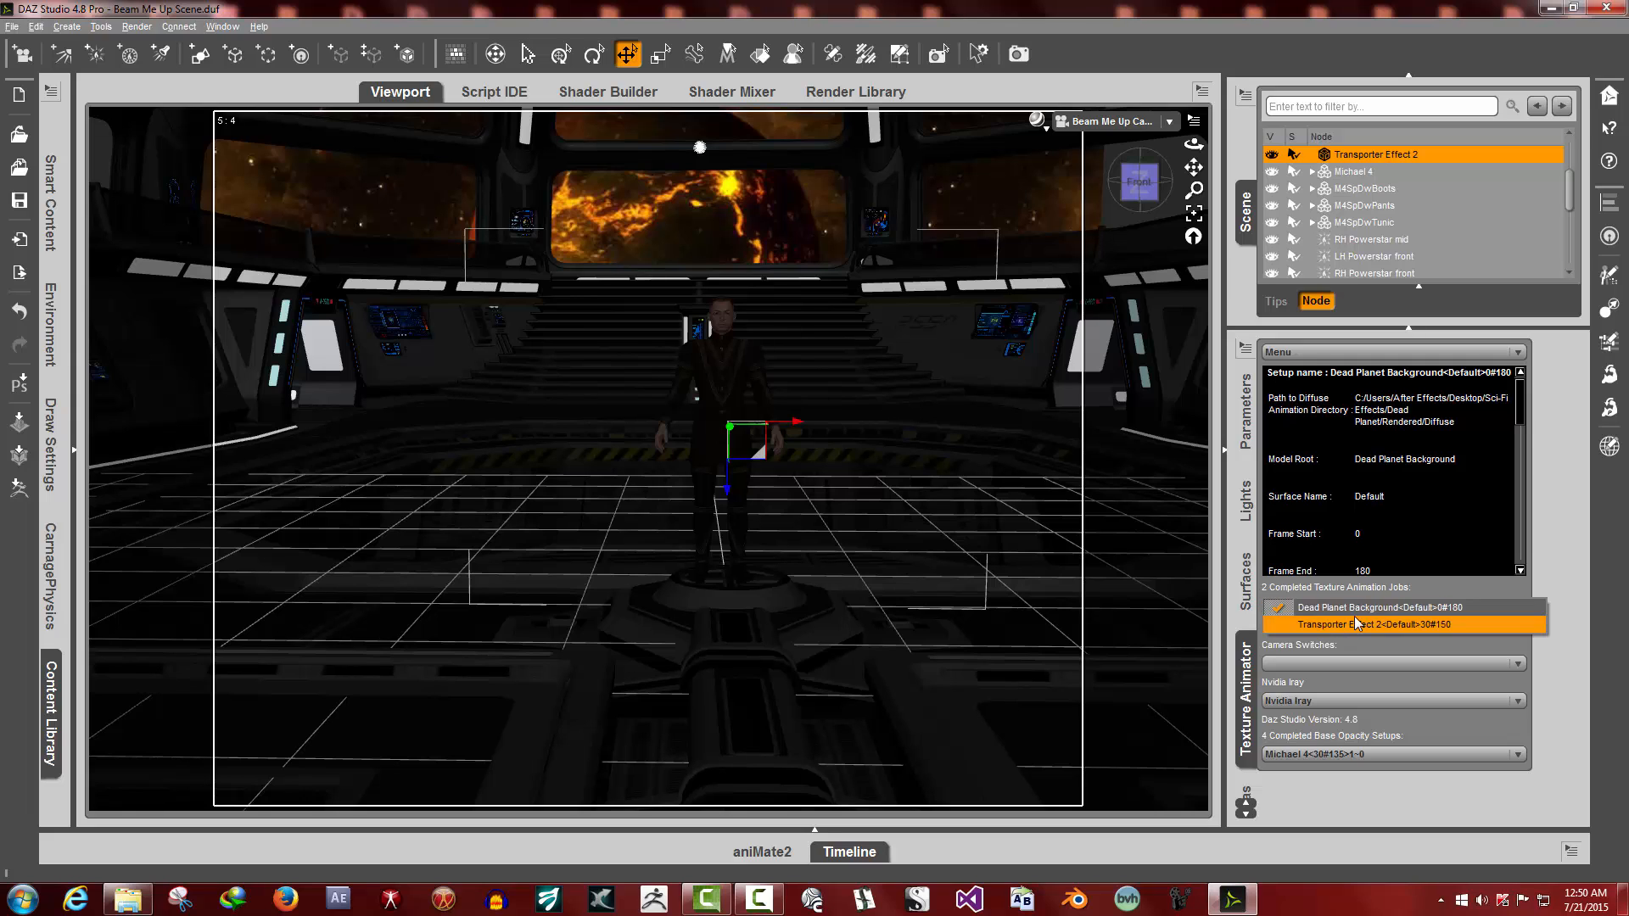
{"action": "left_click", "coordinate": [1469, 491]}
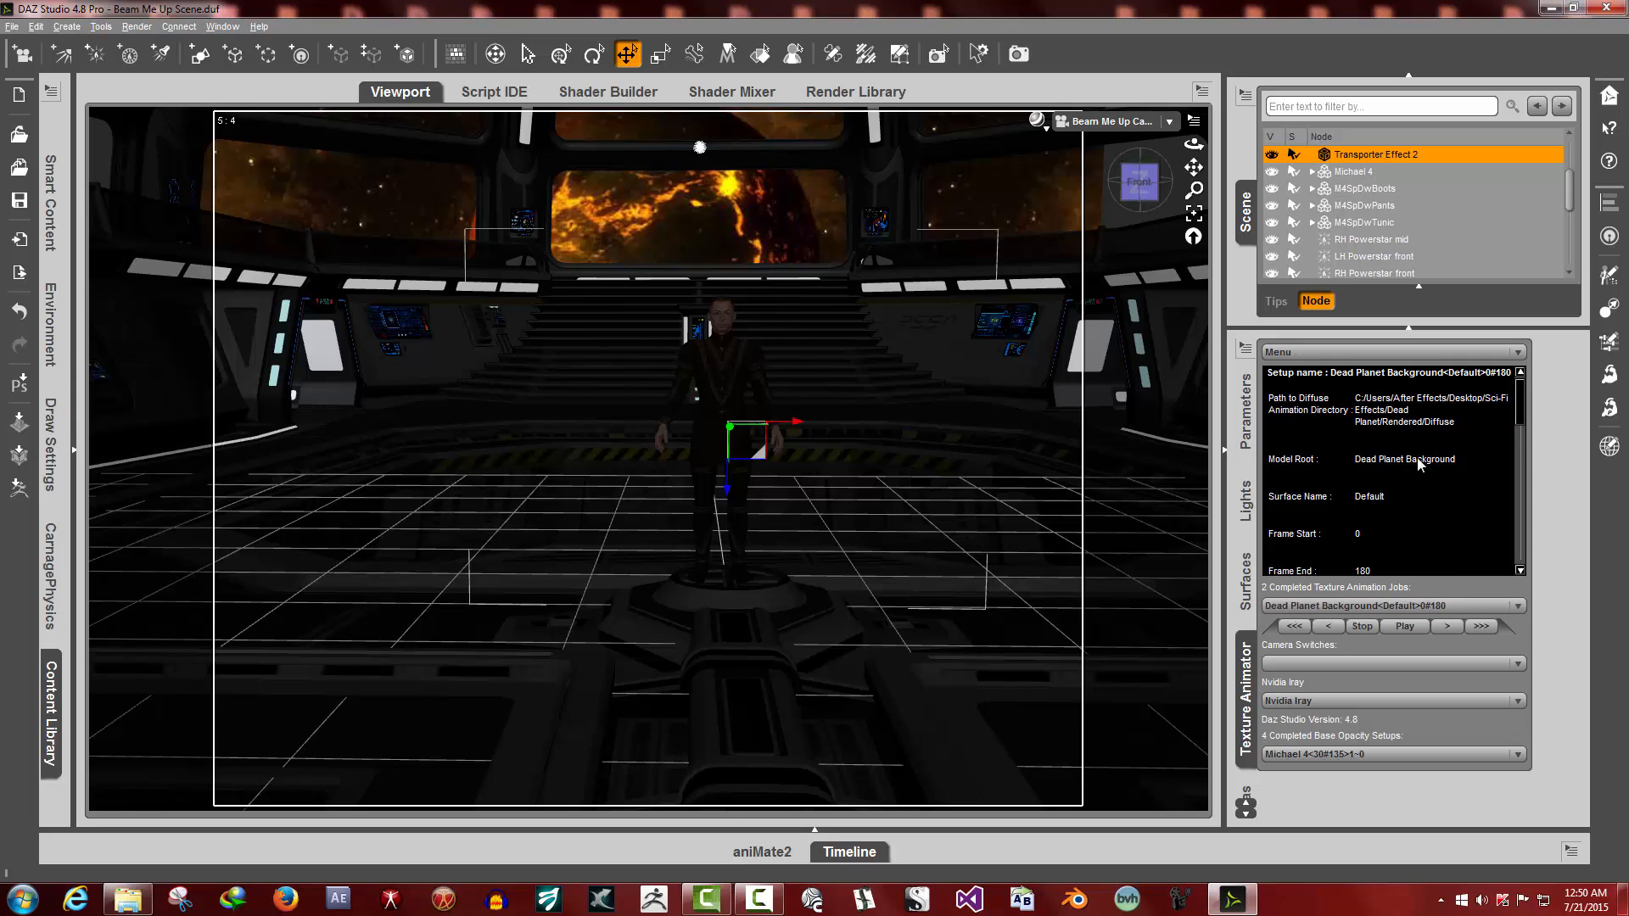
Save the texture animation jobs to Beam Me Up IN OUT Dead Planet Setup.txt in the 19_Transporter_Project folder, replacing the existing file
{"action": "left_click", "coordinate": [1372, 353]}
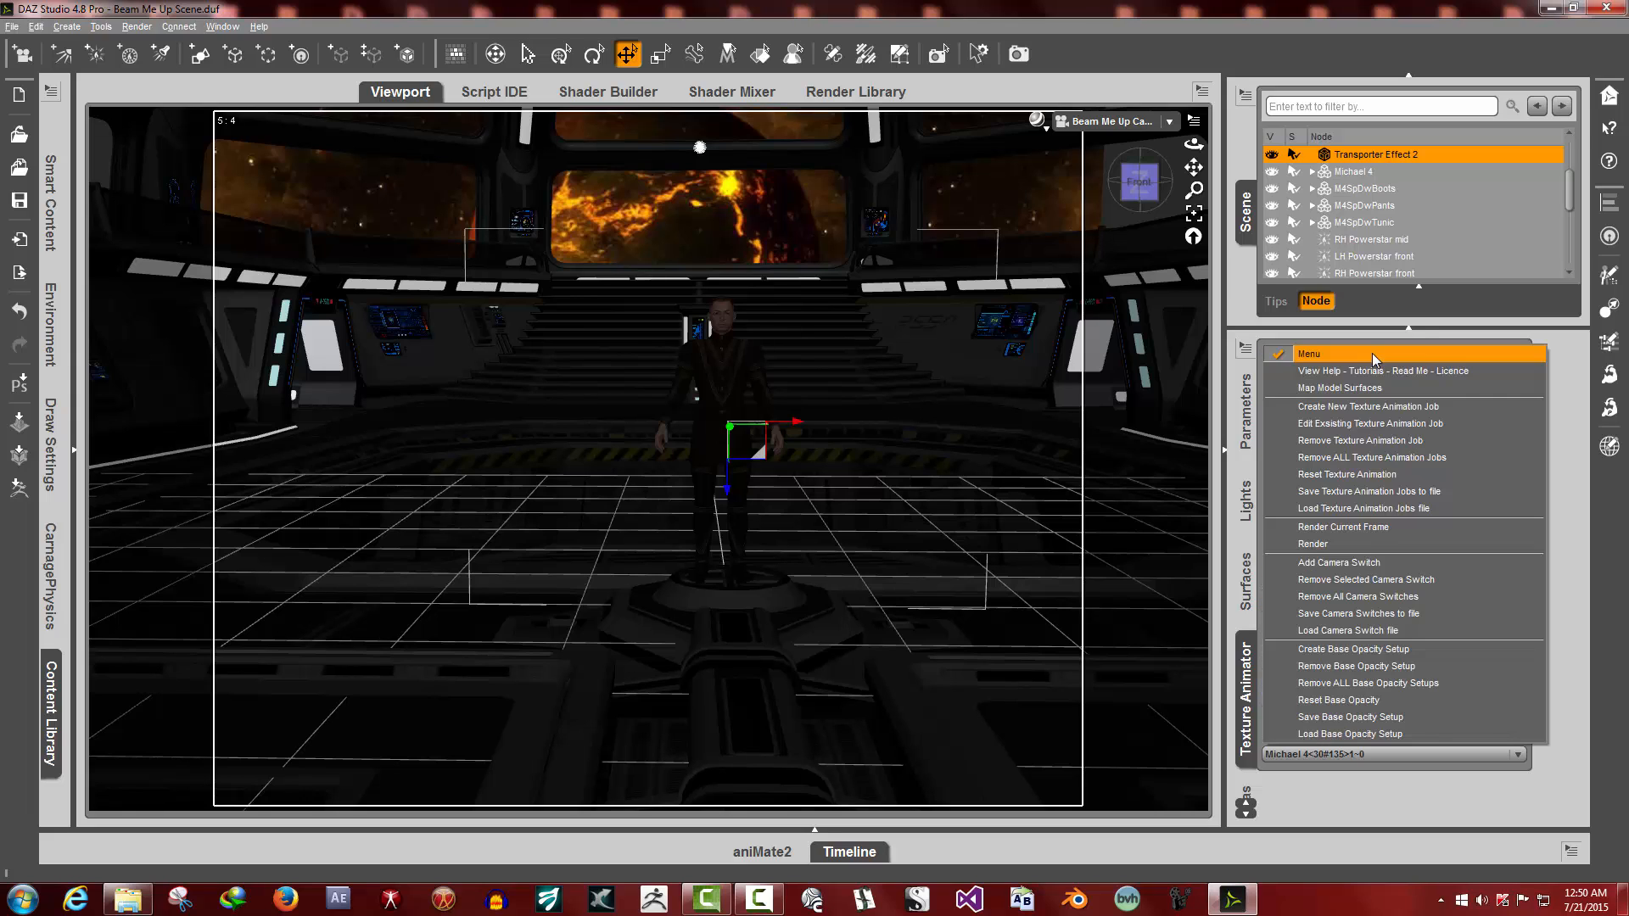
{"action": "left_click", "coordinate": [1353, 492]}
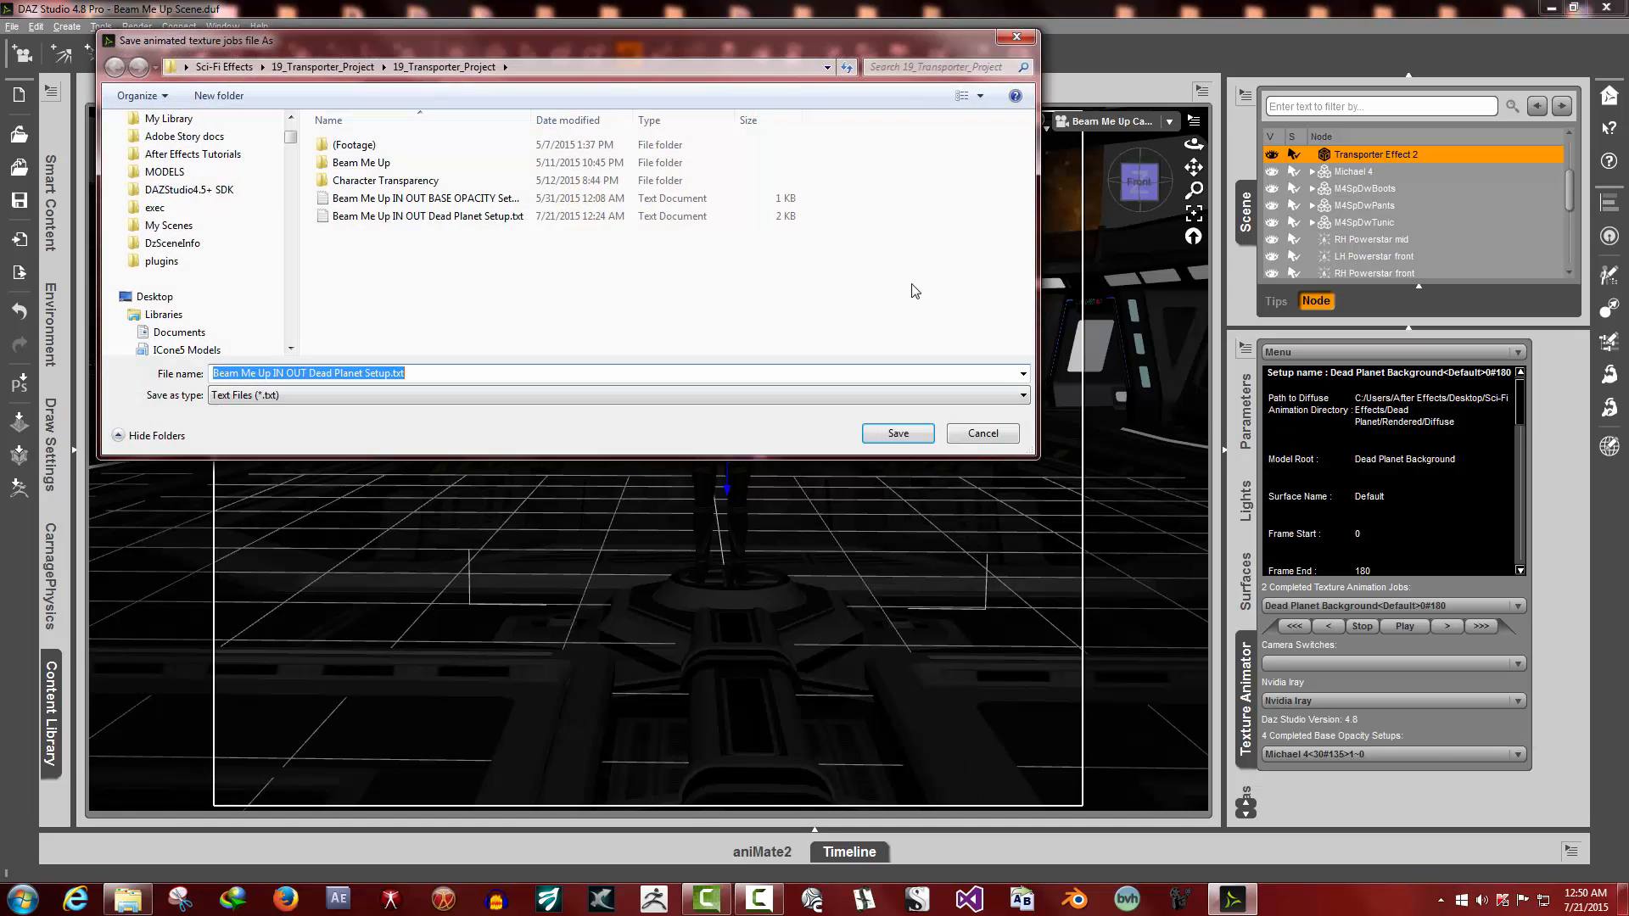
{"action": "left_click", "coordinate": [475, 216]}
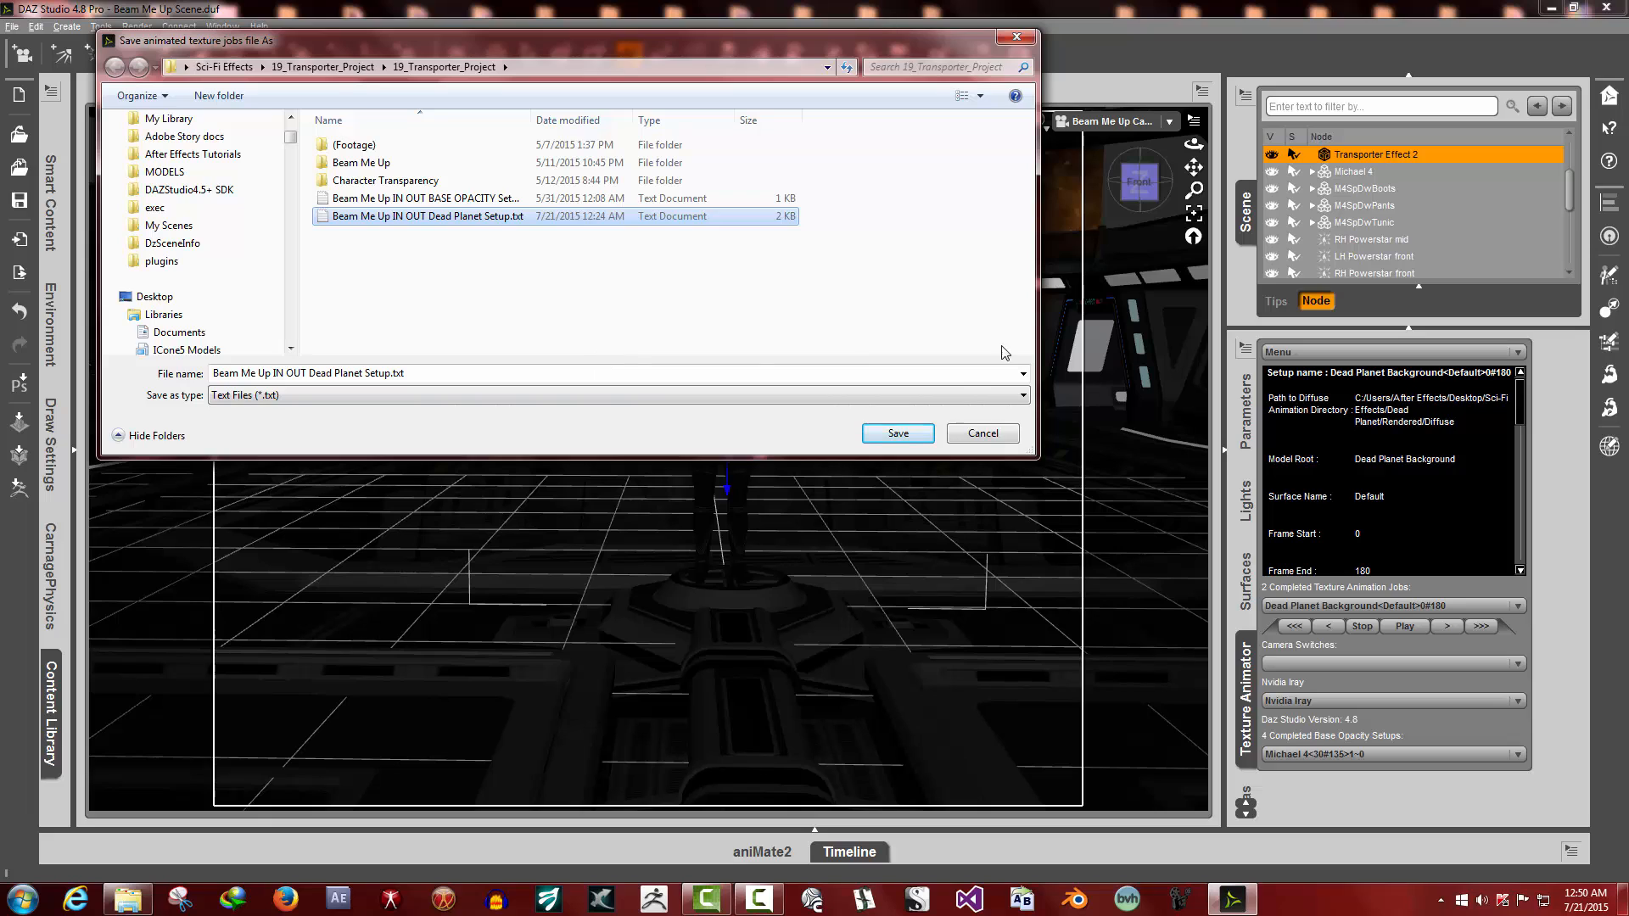
{"action": "left_click", "coordinate": [896, 434]}
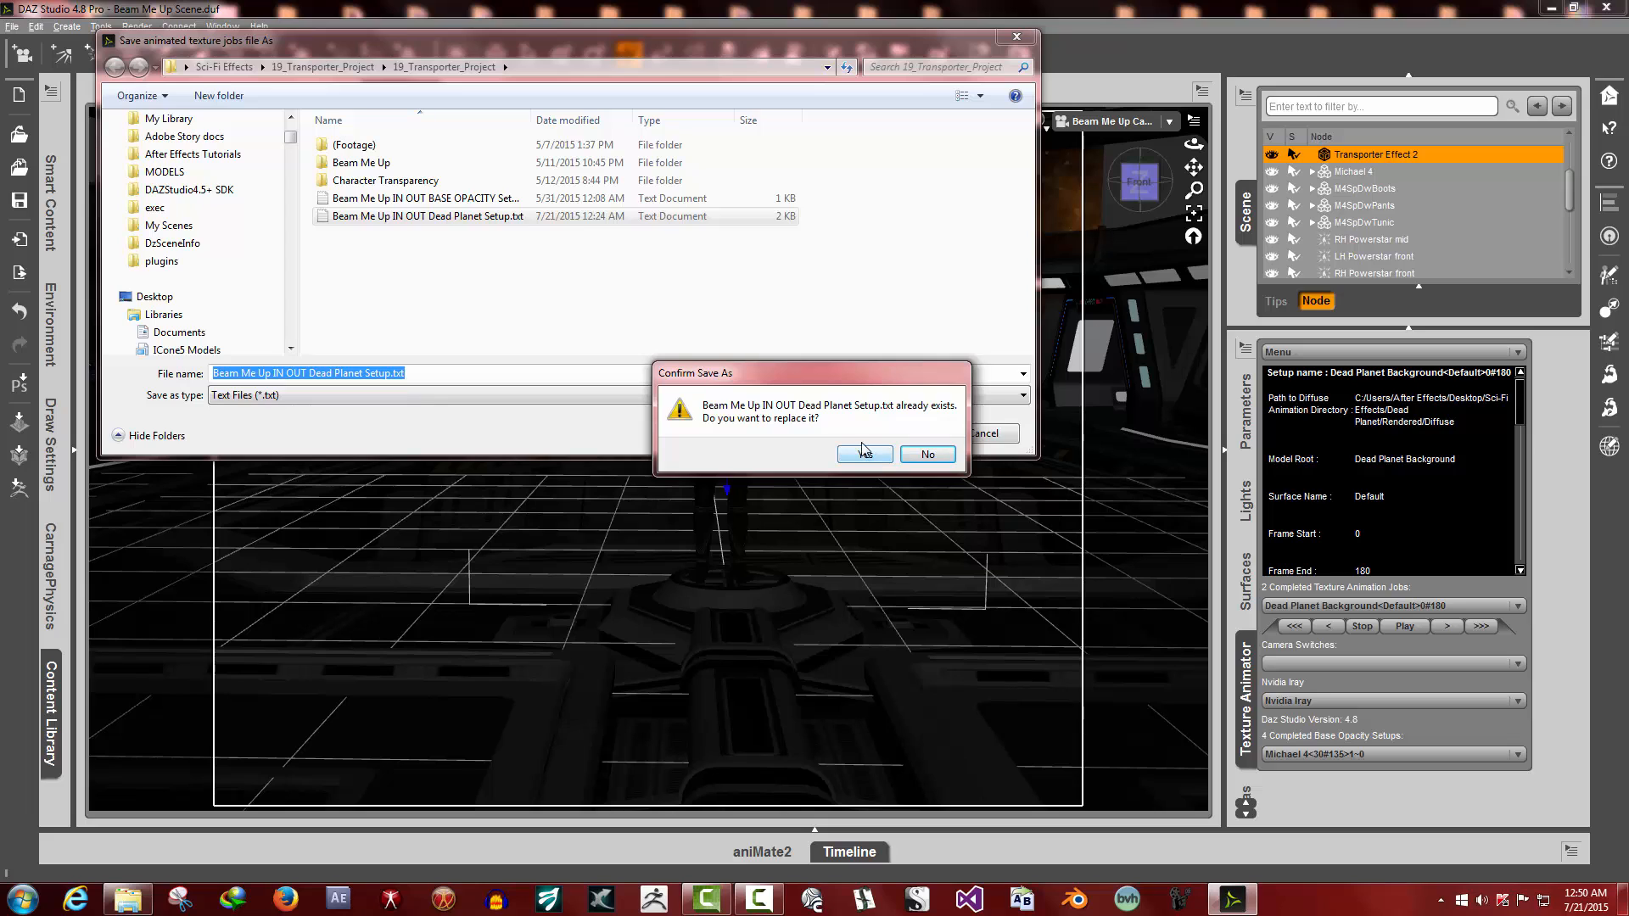
{"action": "left_click", "coordinate": [865, 456]}
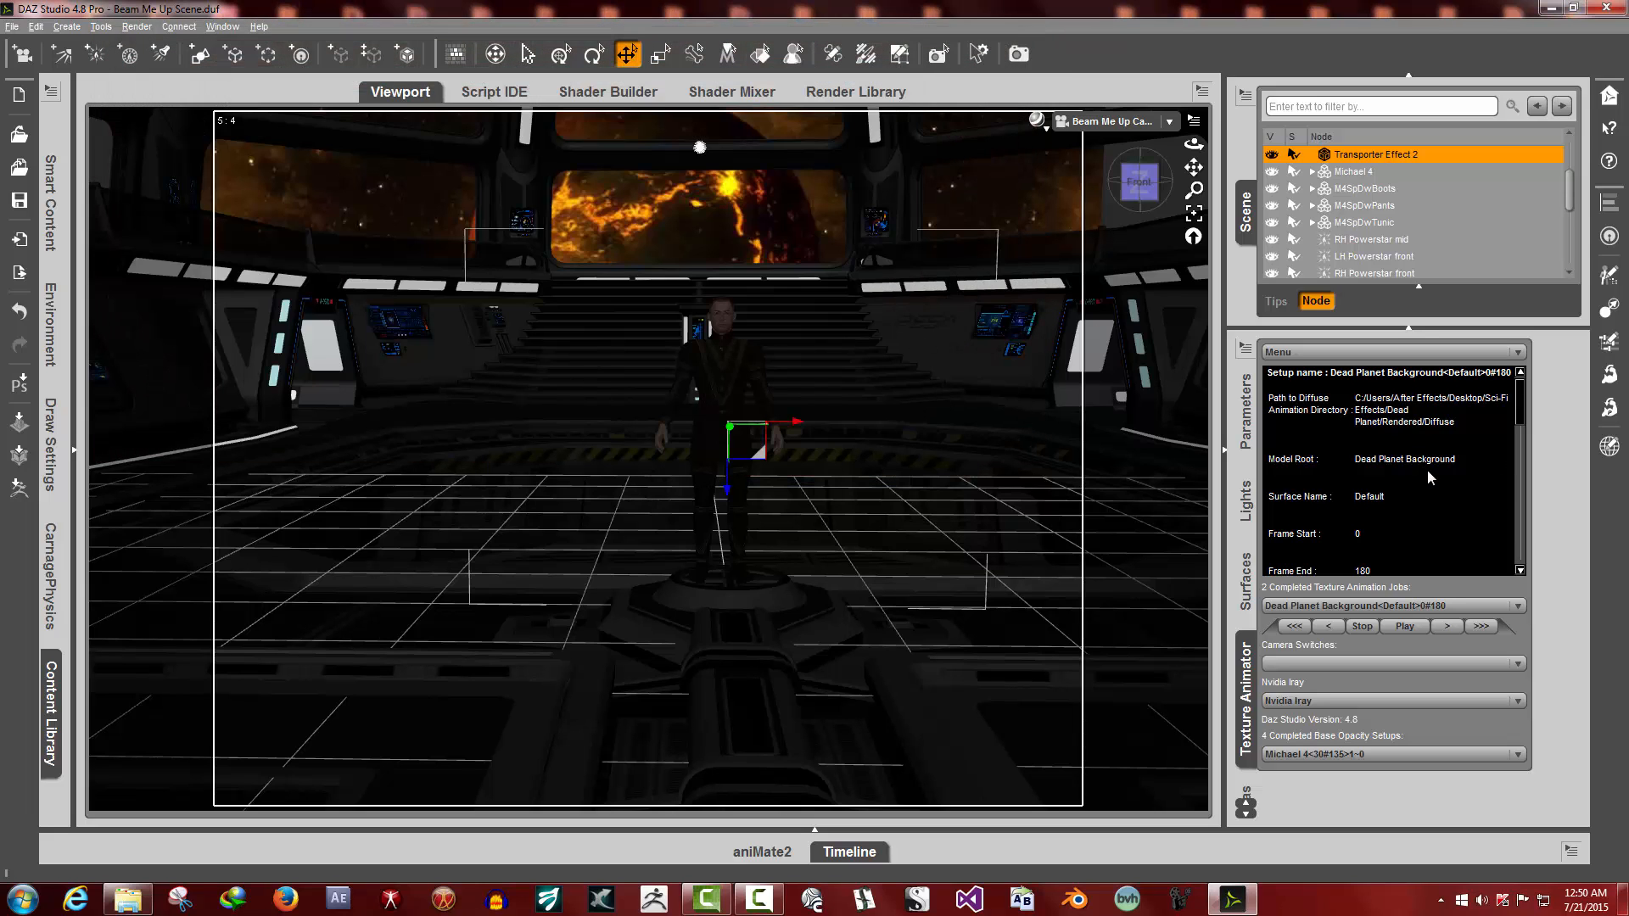
{"action": "left_click", "coordinate": [1381, 607]}
{"action": "left_click", "coordinate": [1409, 431]}
{"action": "left_click", "coordinate": [1338, 350]}
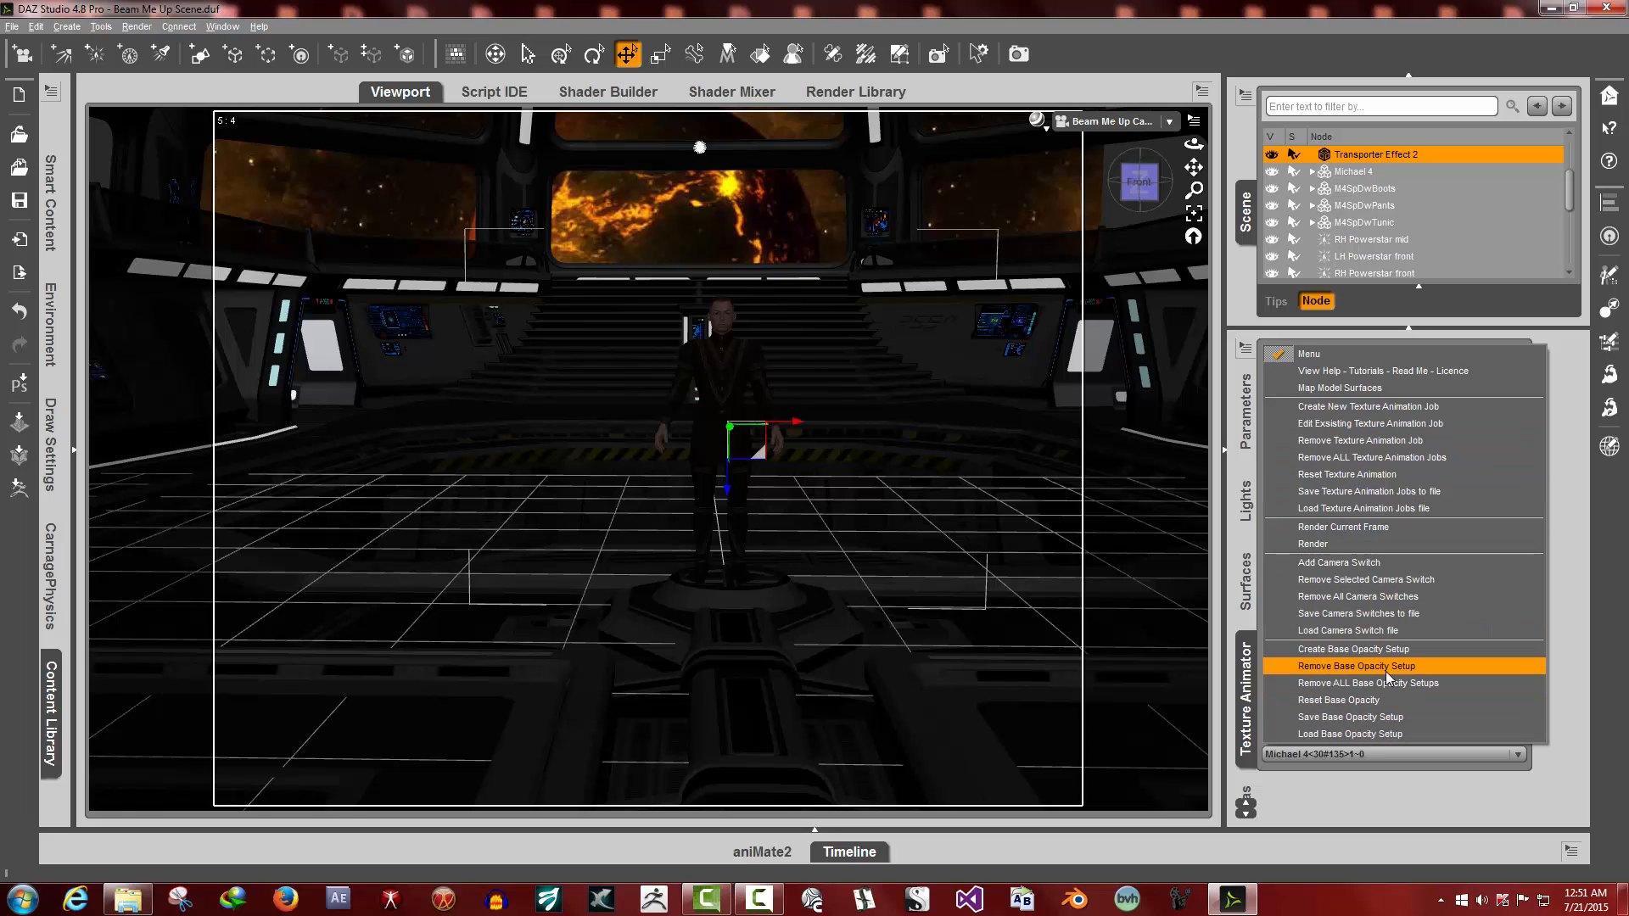
{"action": "left_click", "coordinate": [1581, 526]}
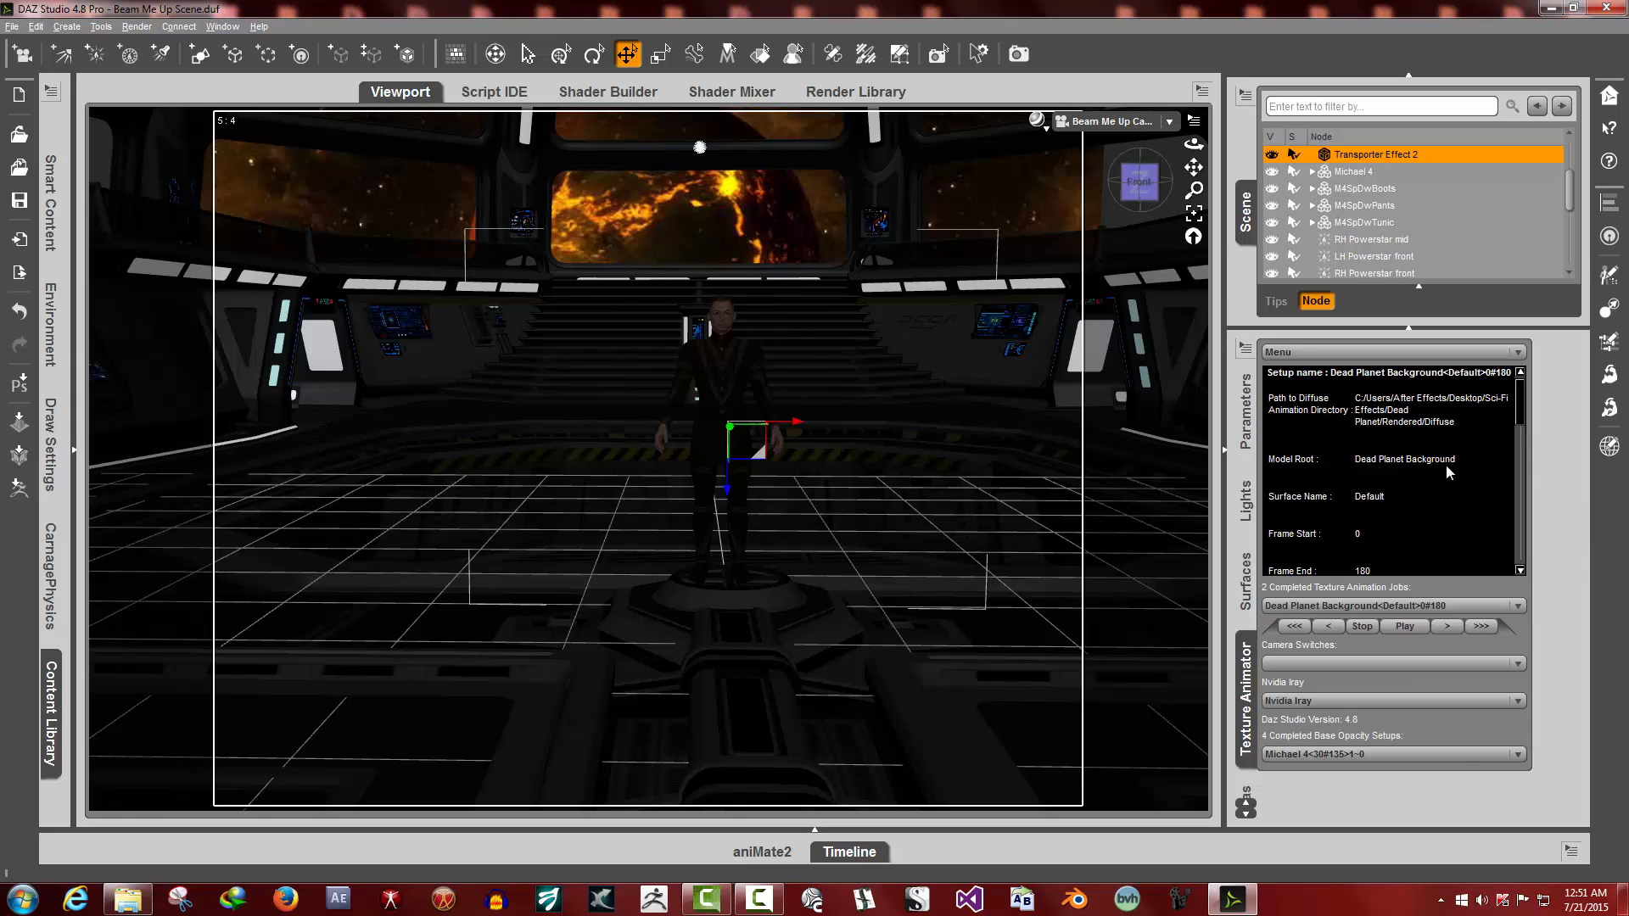
{"action": "left_click", "coordinate": [1372, 353]}
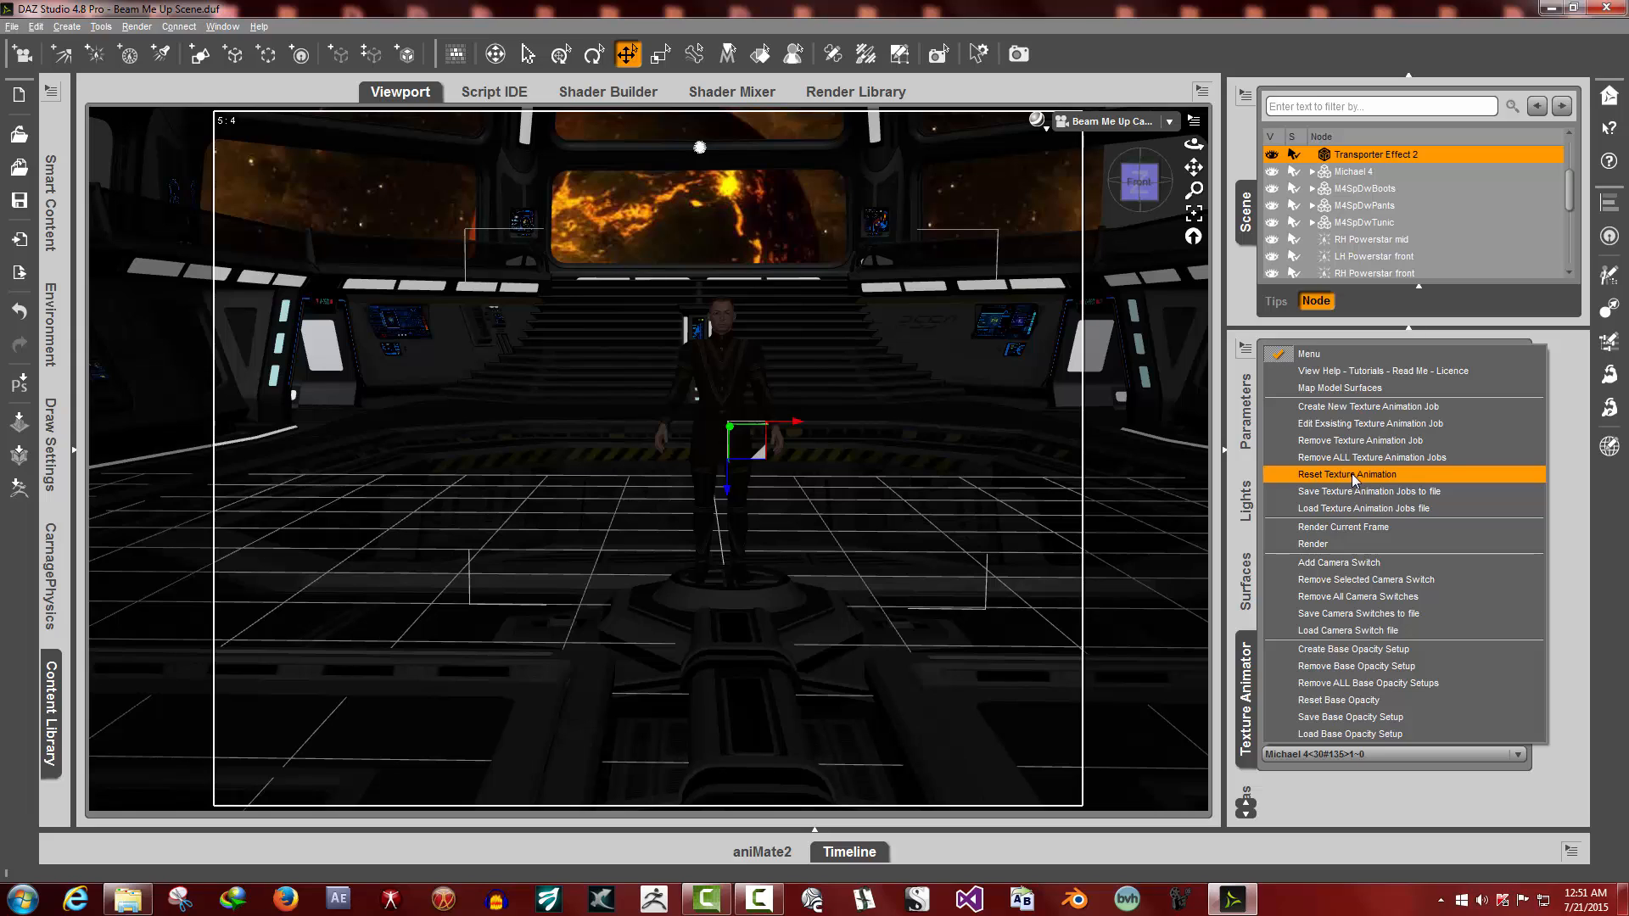
{"action": "left_click", "coordinate": [1580, 419]}
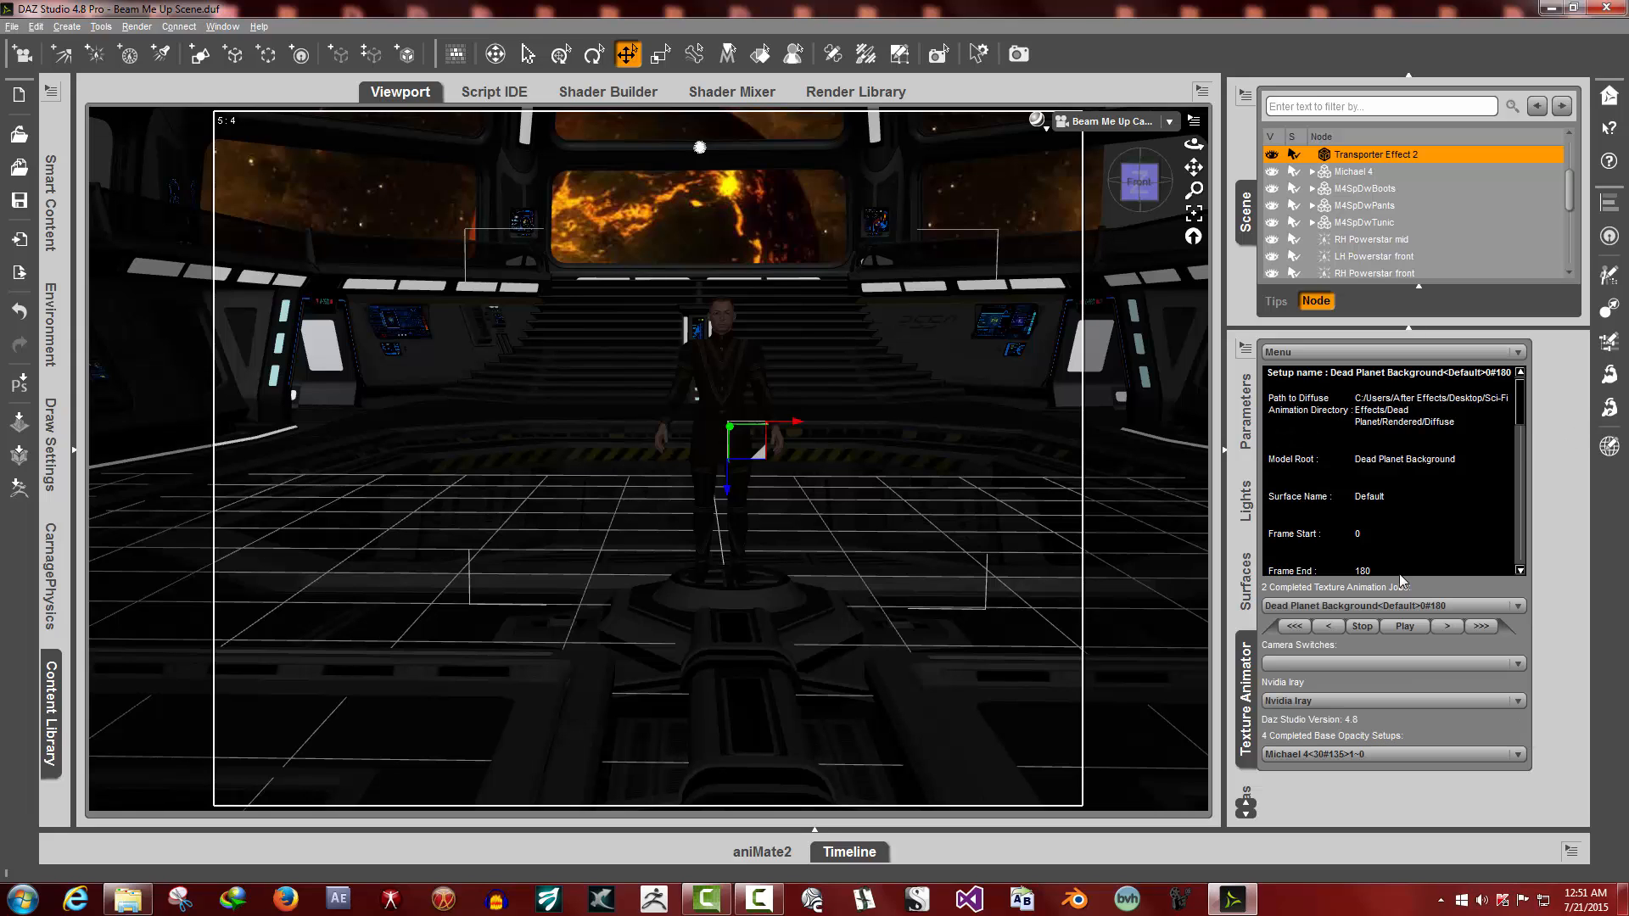
Play the texture animation in the viewport and reset the texture animation
{"action": "left_click", "coordinate": [1401, 627]}
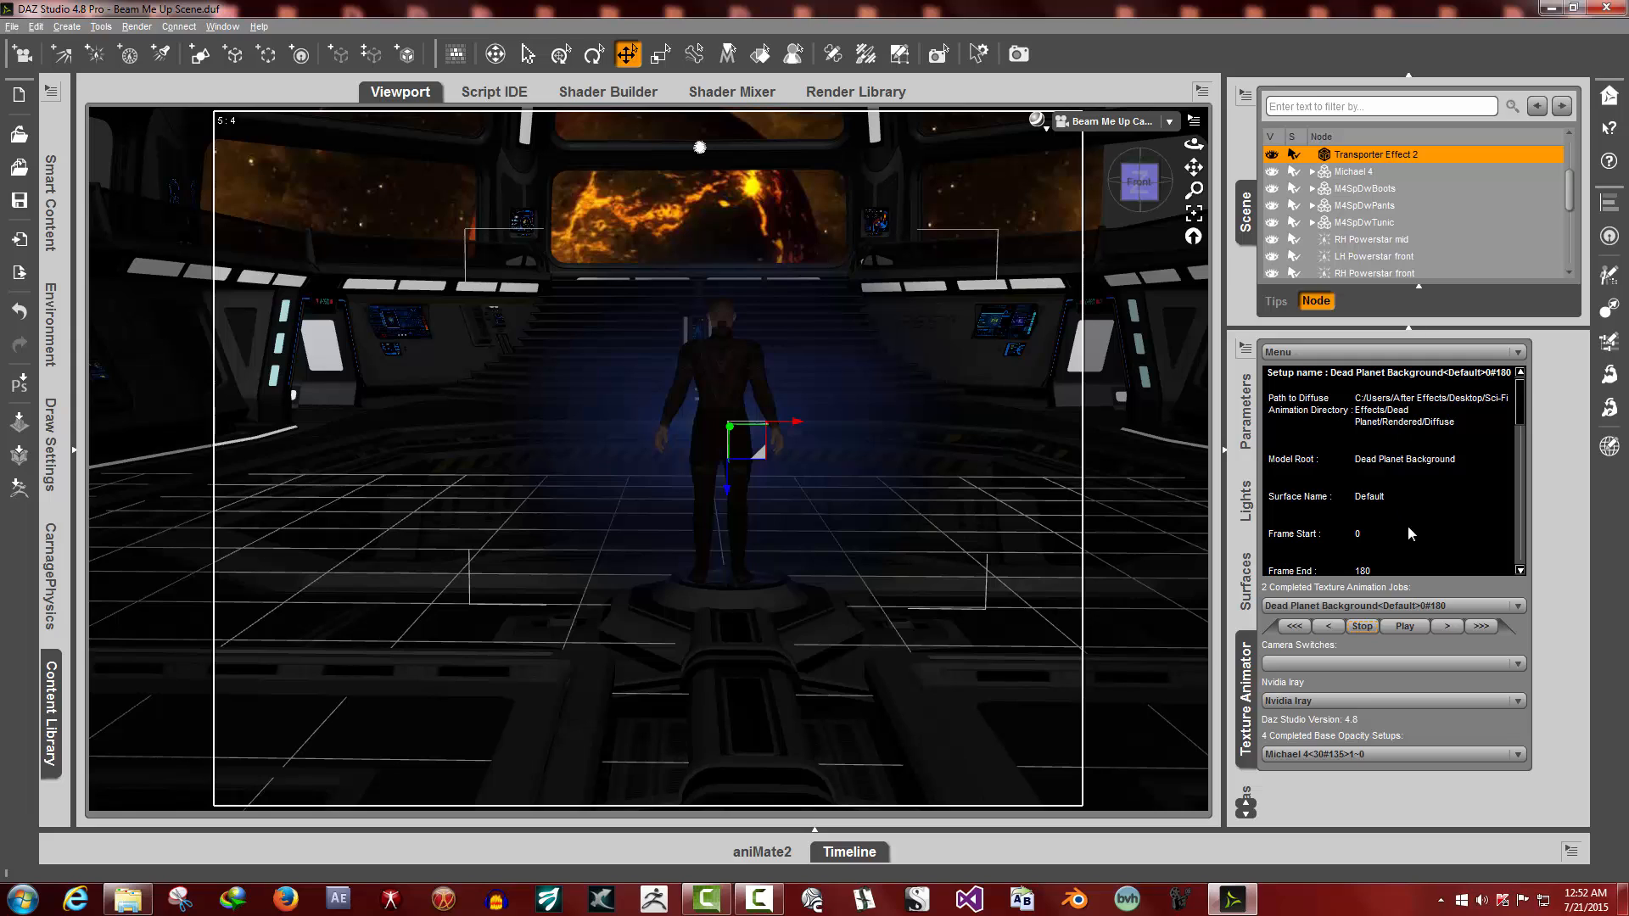
{"action": "left_click", "coordinate": [1350, 356]}
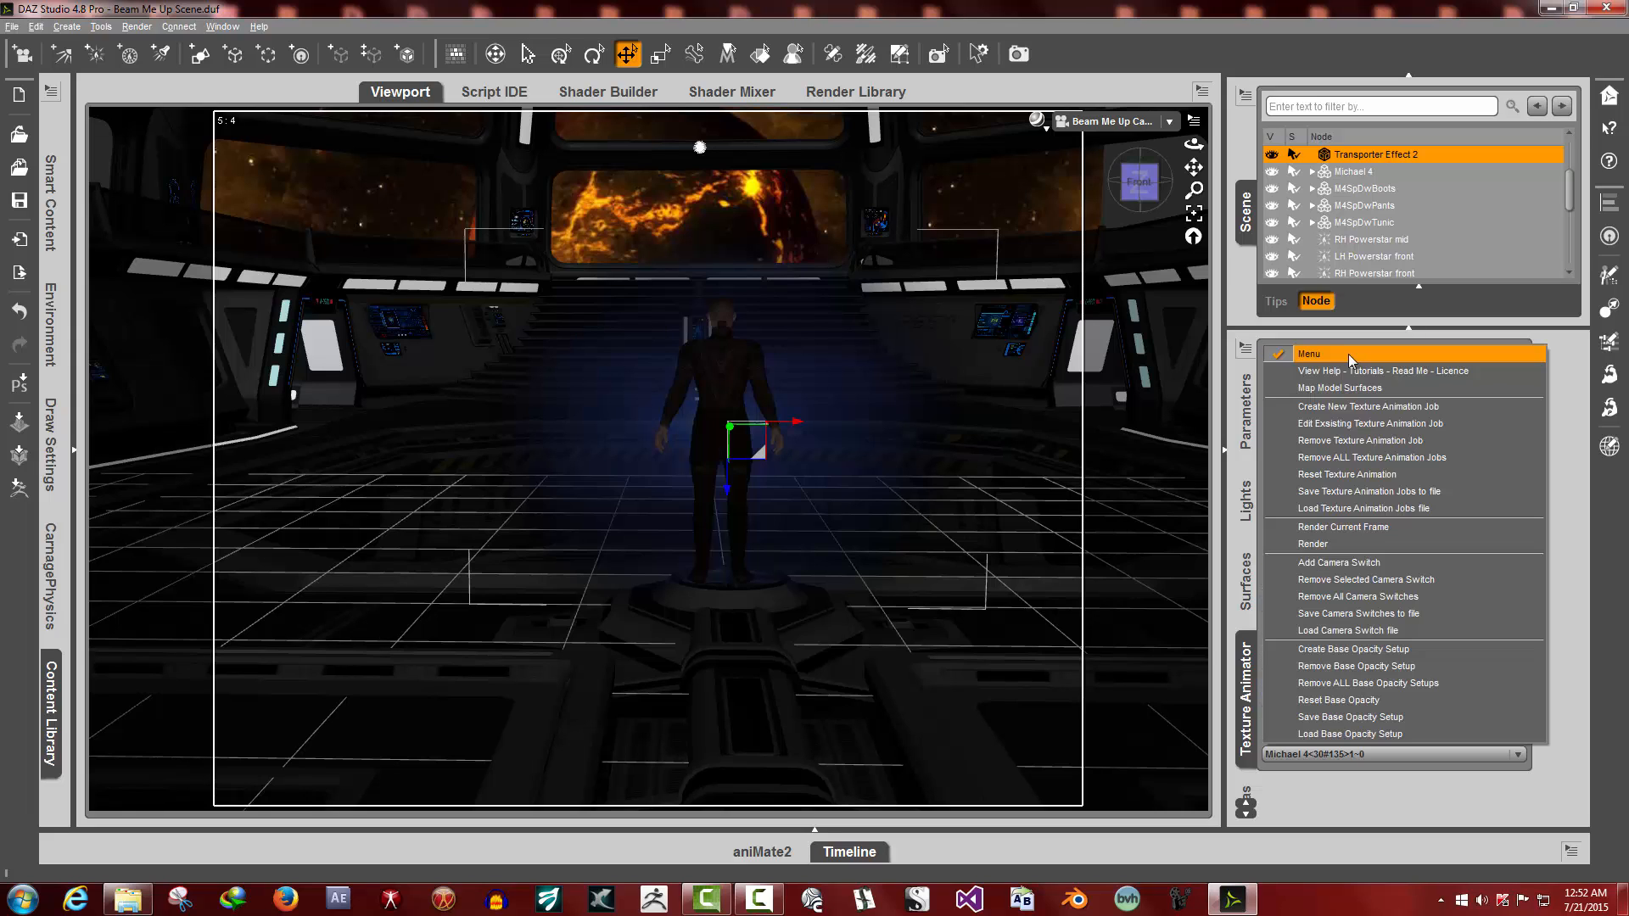
{"action": "left_click", "coordinate": [1346, 476]}
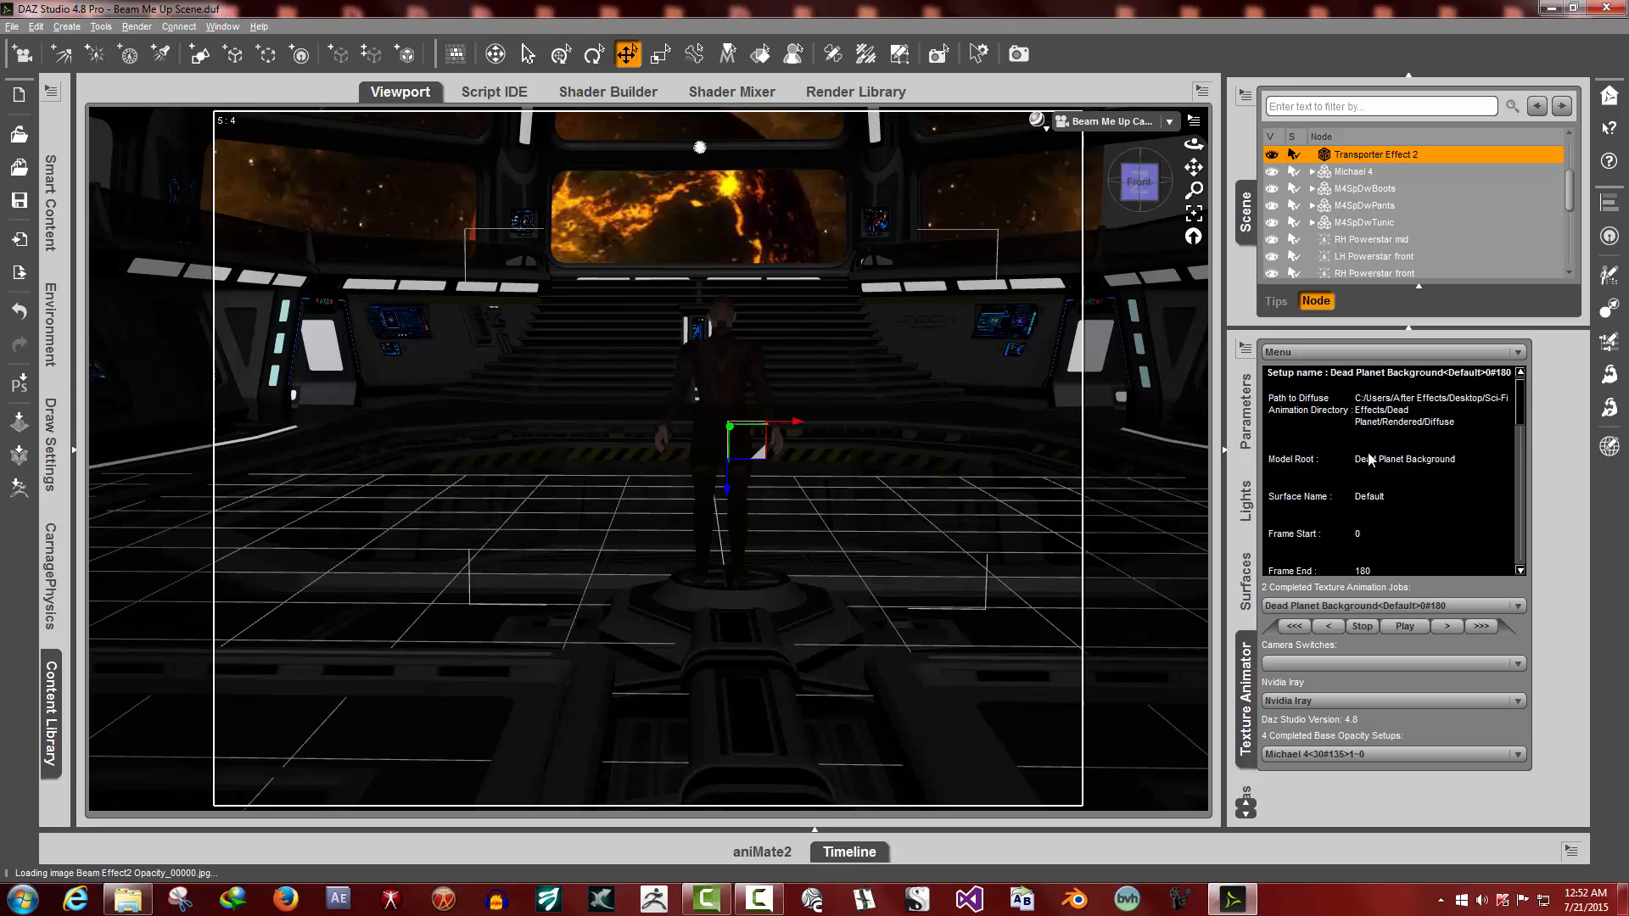
Examine the Dead Planet Background job's setup details, including its original diffuse texture, optional diffuse end texture and opacity entries
{"action": "scroll", "coordinate": [1370, 459], "scroll_direction": "down", "scroll_amount": 5}
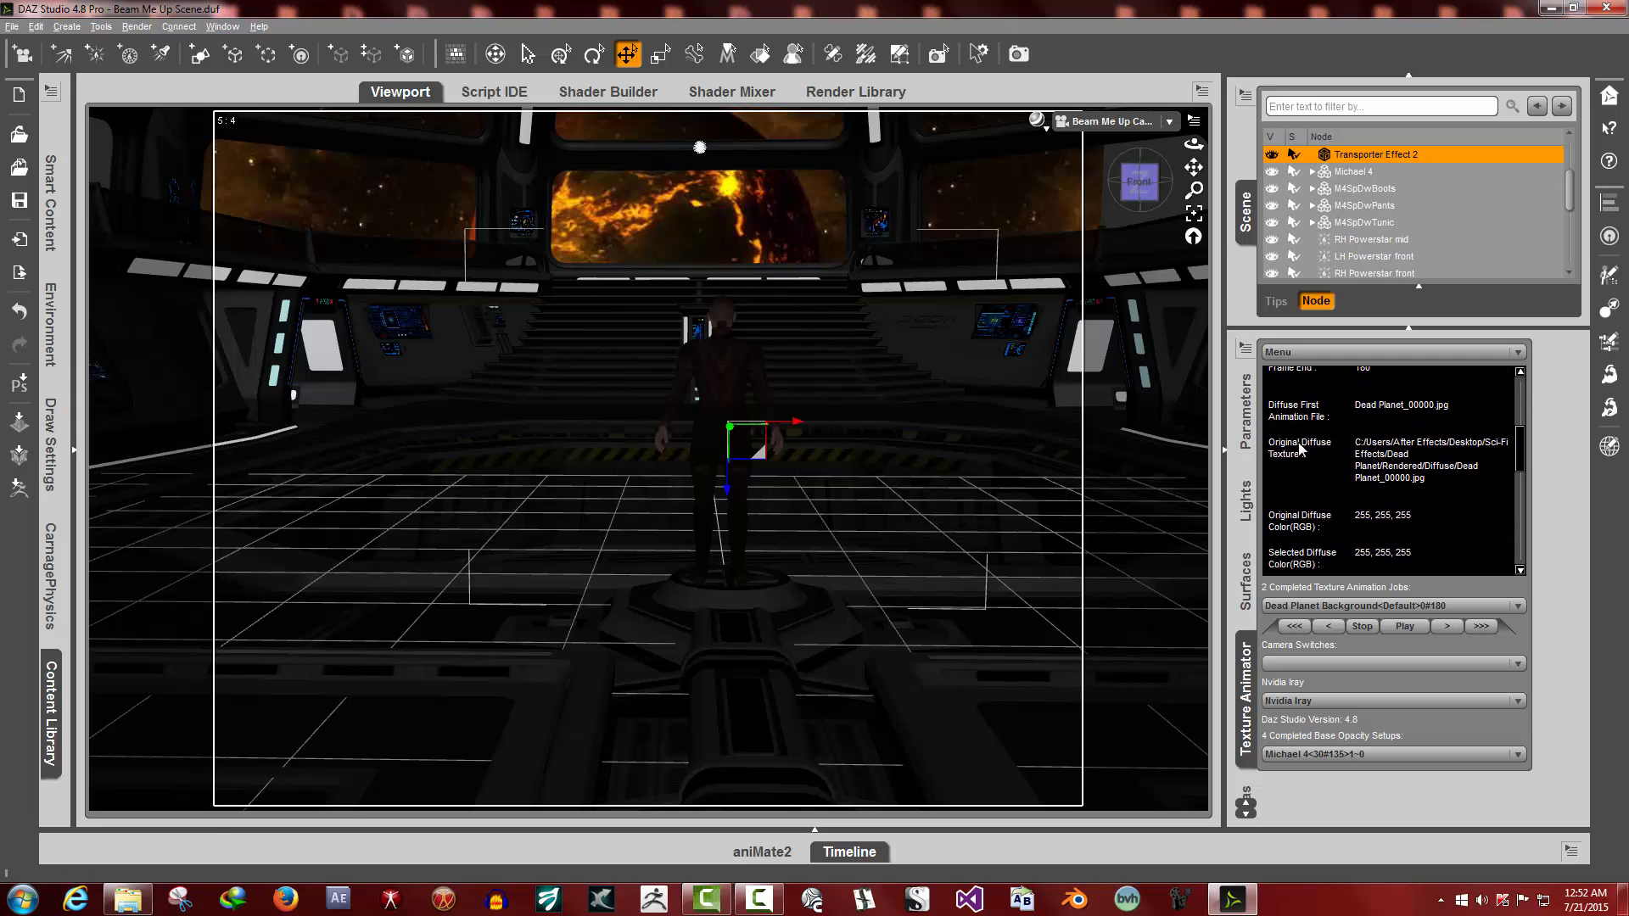
{"action": "left_click_drag", "start_coordinate": [1357, 446], "coordinate": [1480, 484]}
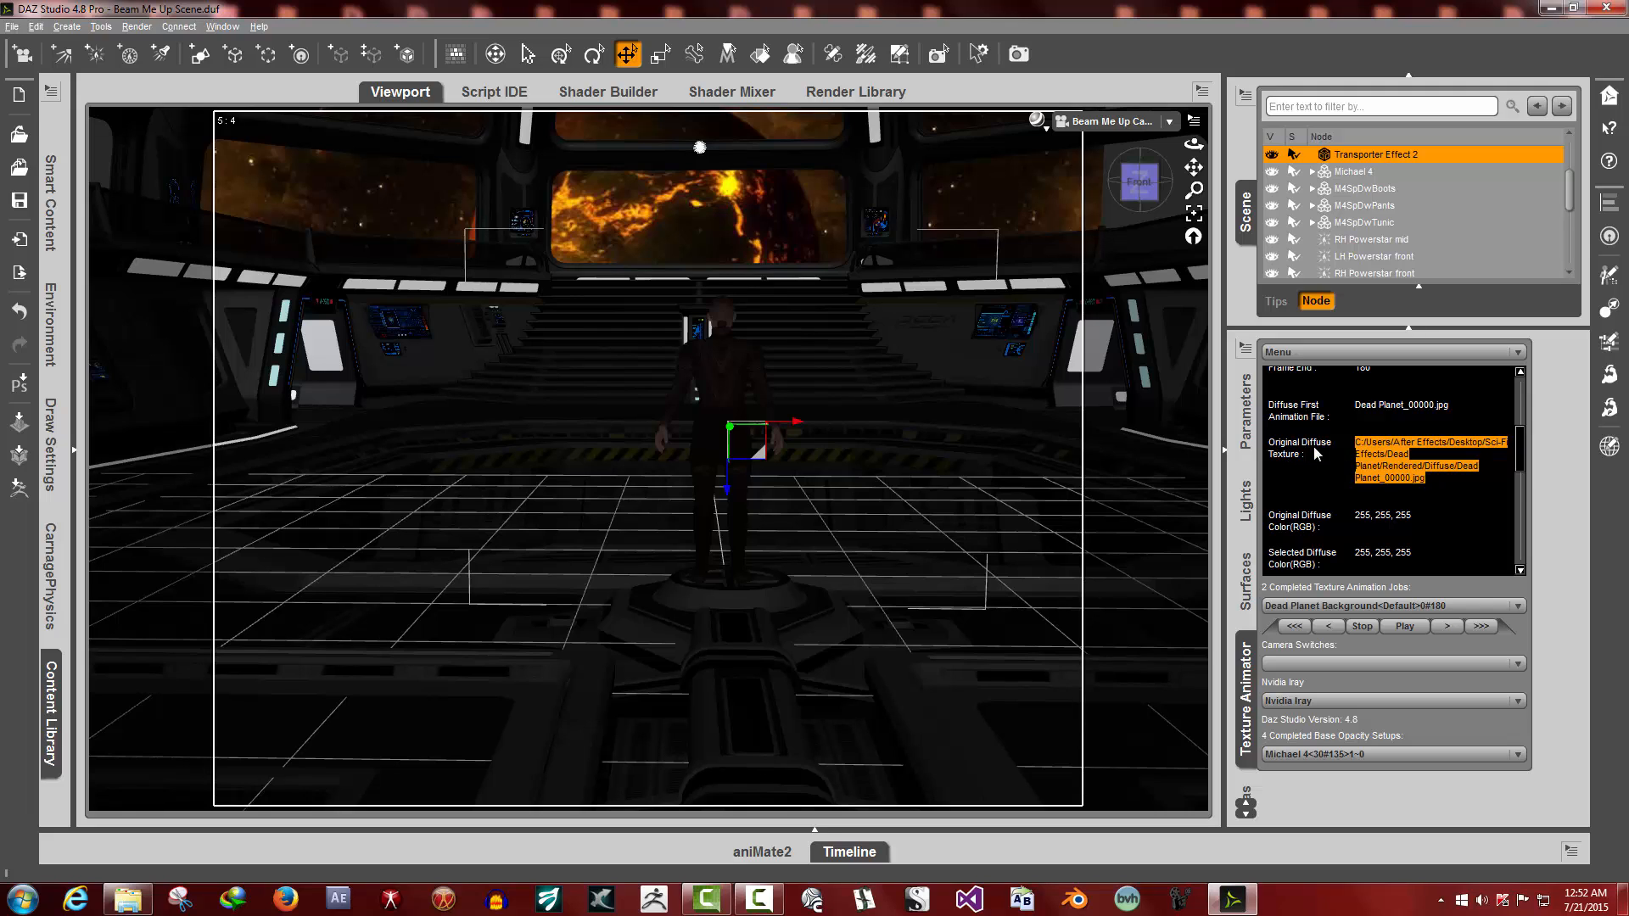
{"action": "left_click", "coordinate": [1413, 457]}
{"action": "scroll", "coordinate": [1436, 462], "scroll_direction": "down", "scroll_amount": 5}
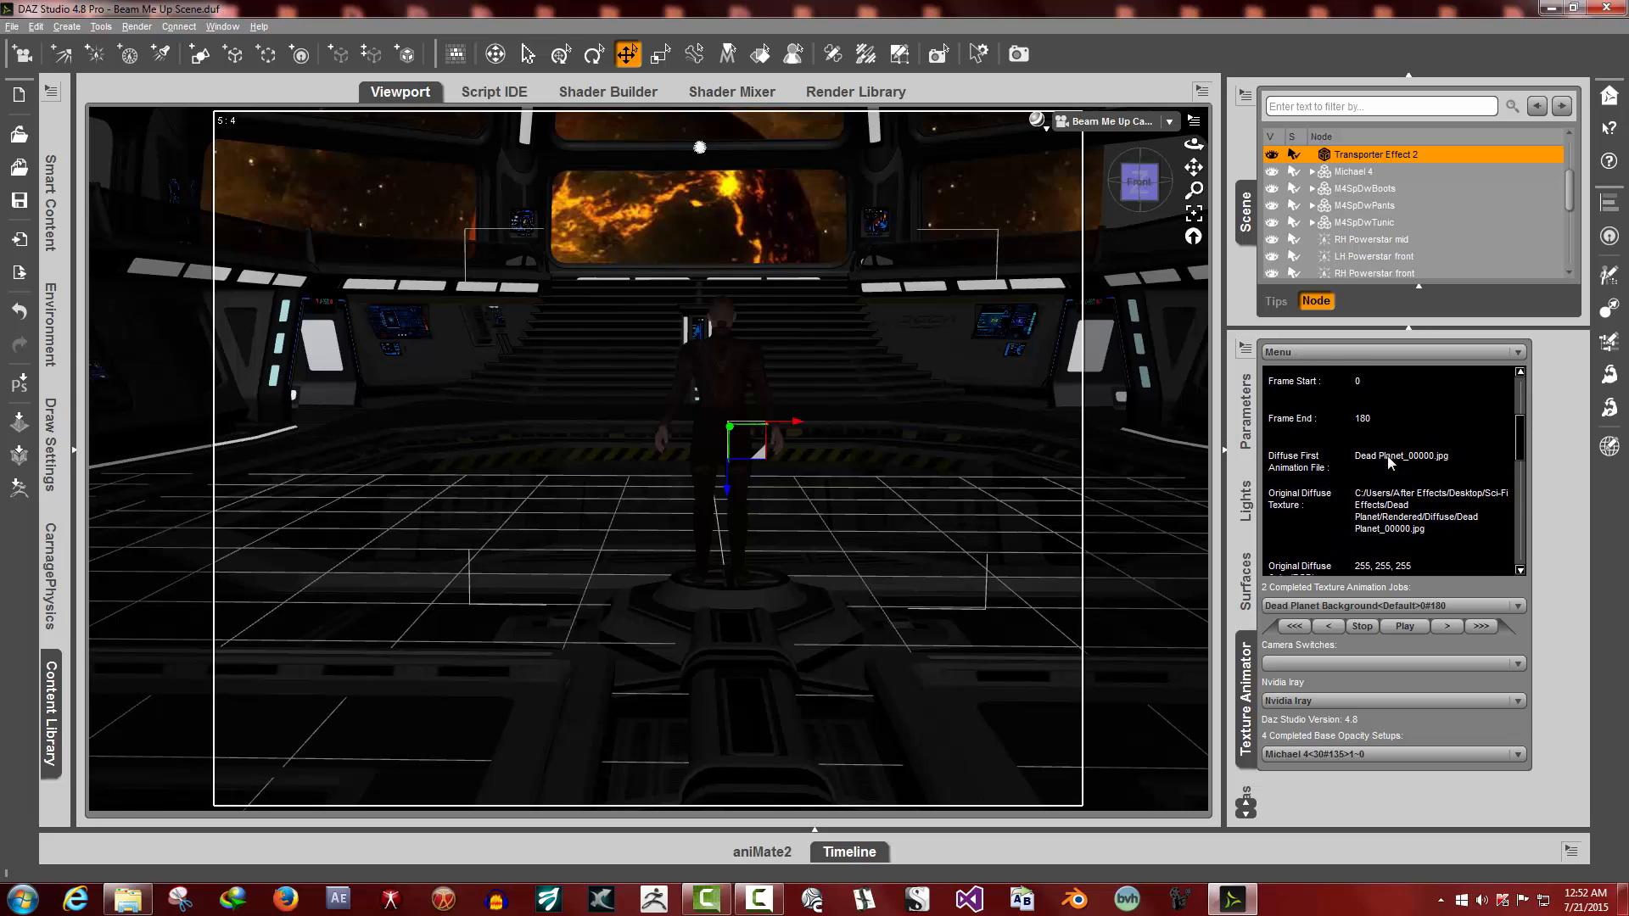
{"action": "scroll", "coordinate": [1403, 517], "scroll_direction": "down", "scroll_amount": 9}
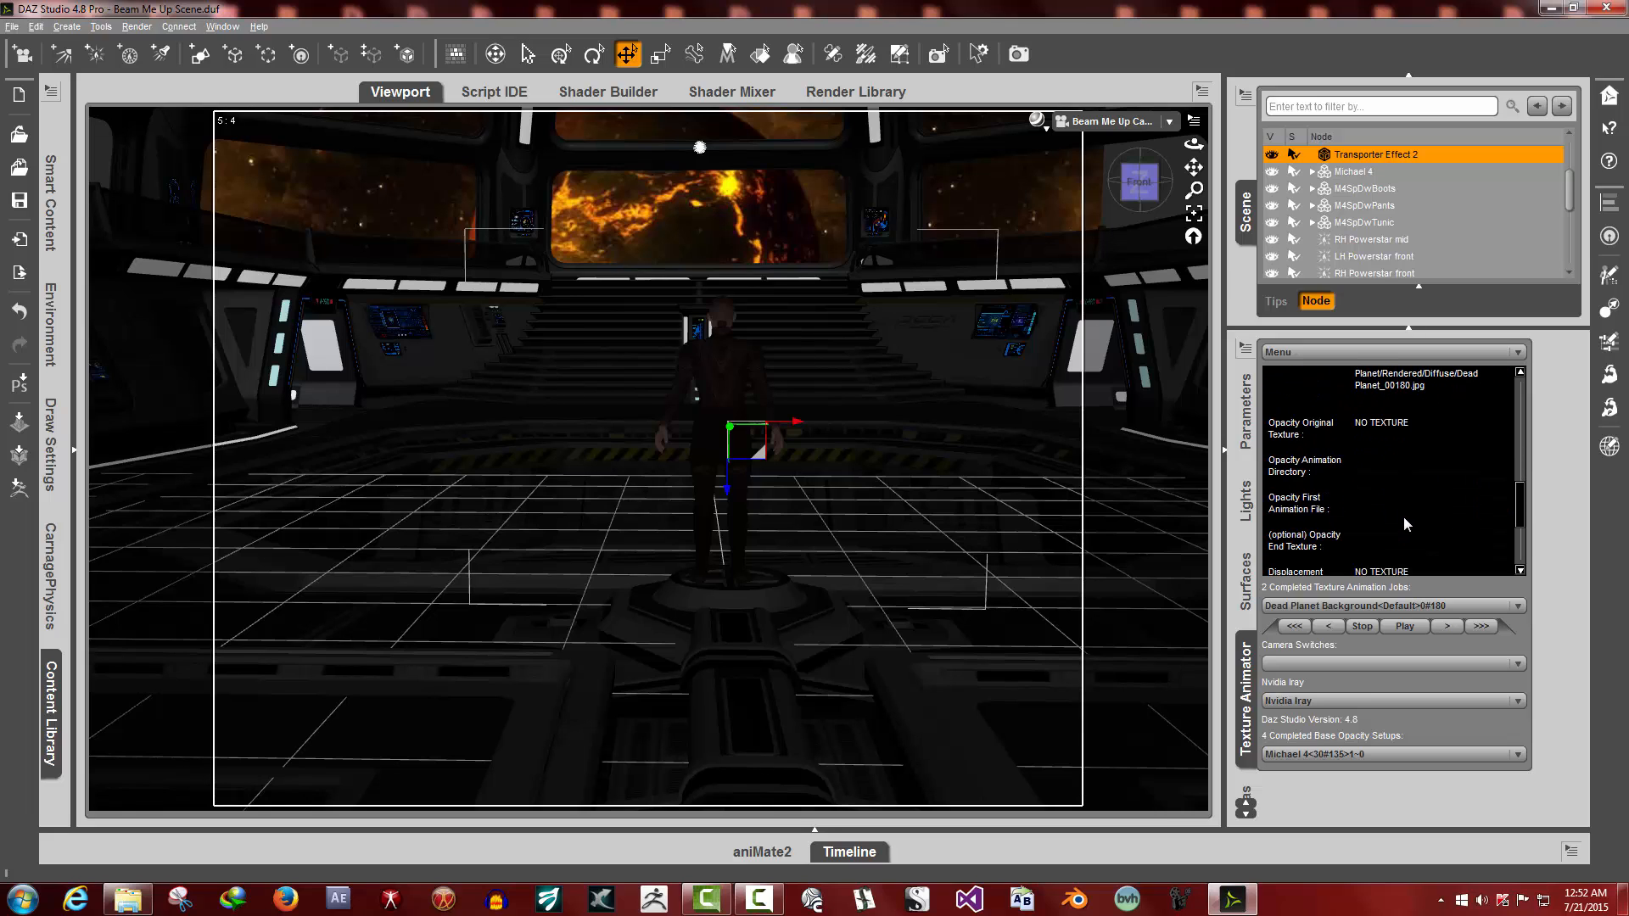
{"action": "scroll", "coordinate": [1416, 523], "scroll_direction": "up", "scroll_amount": 9}
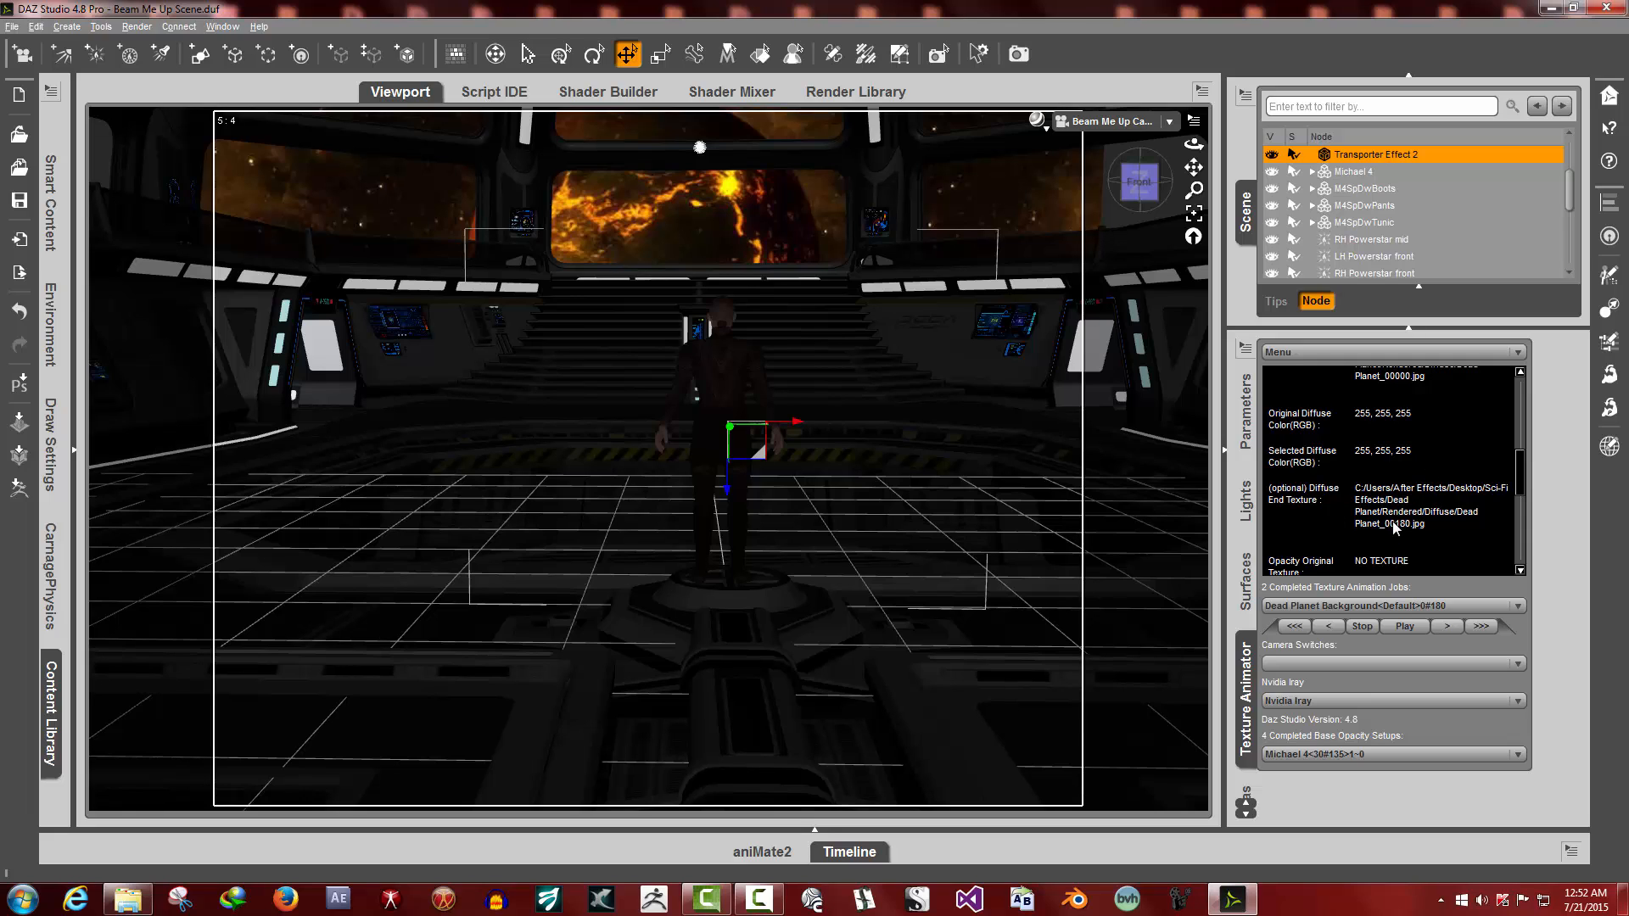
Reset the base opacity of the models and return to the beginning of the Dead Planet Background job details
{"action": "left_click", "coordinate": [1369, 353]}
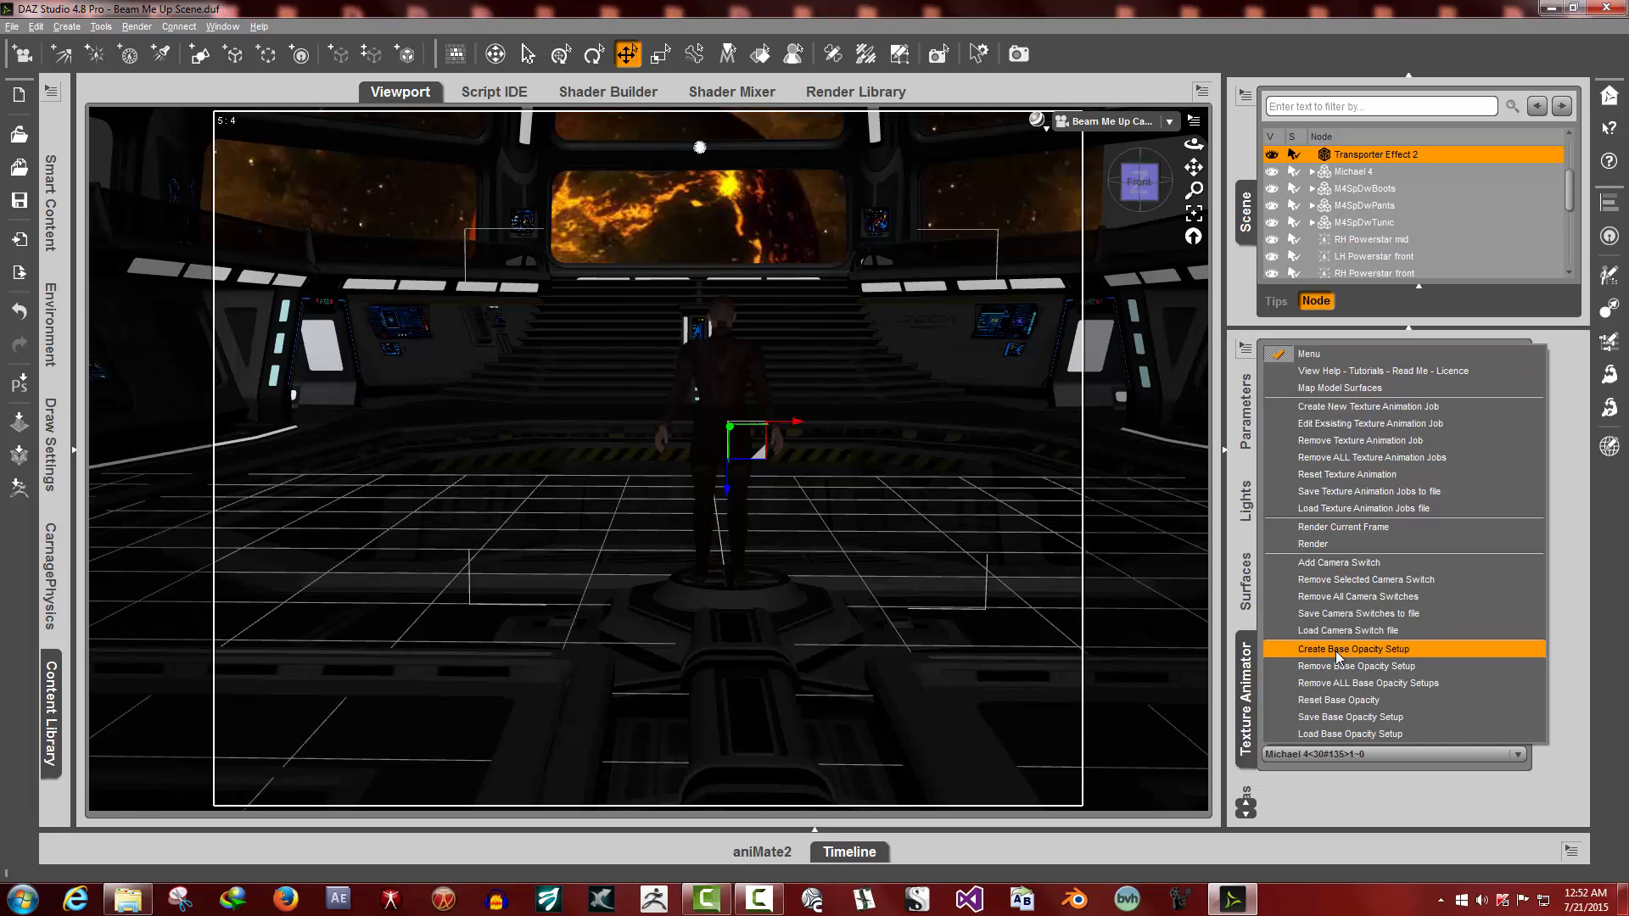
{"action": "left_click", "coordinate": [1348, 716]}
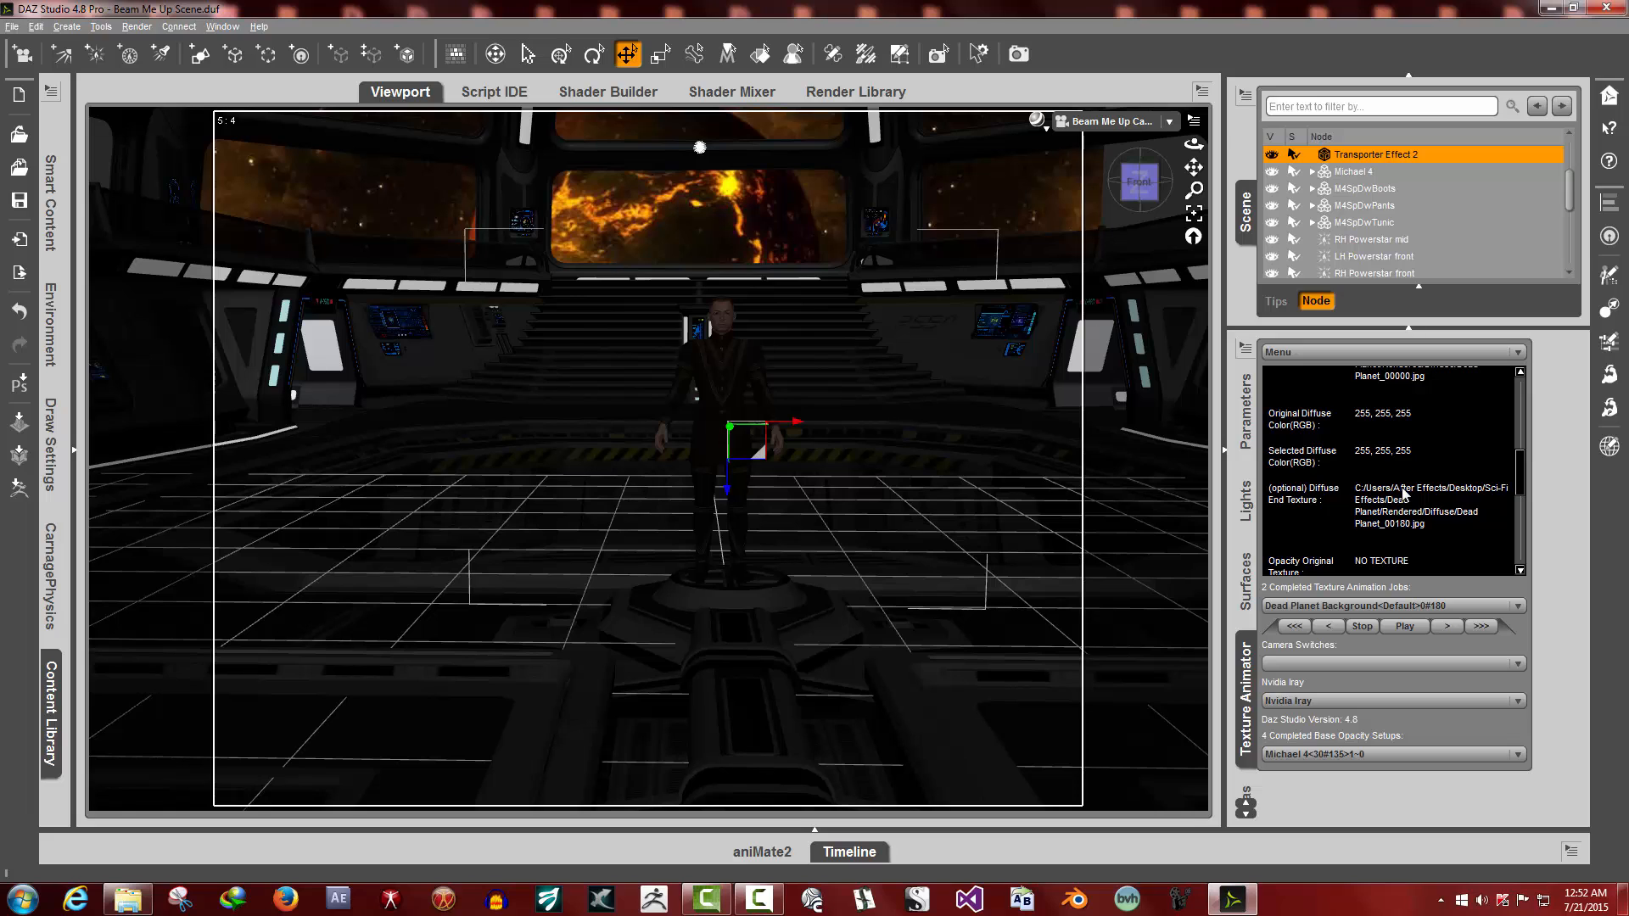
{"action": "scroll", "coordinate": [1402, 492], "scroll_direction": "up", "scroll_amount": 5}
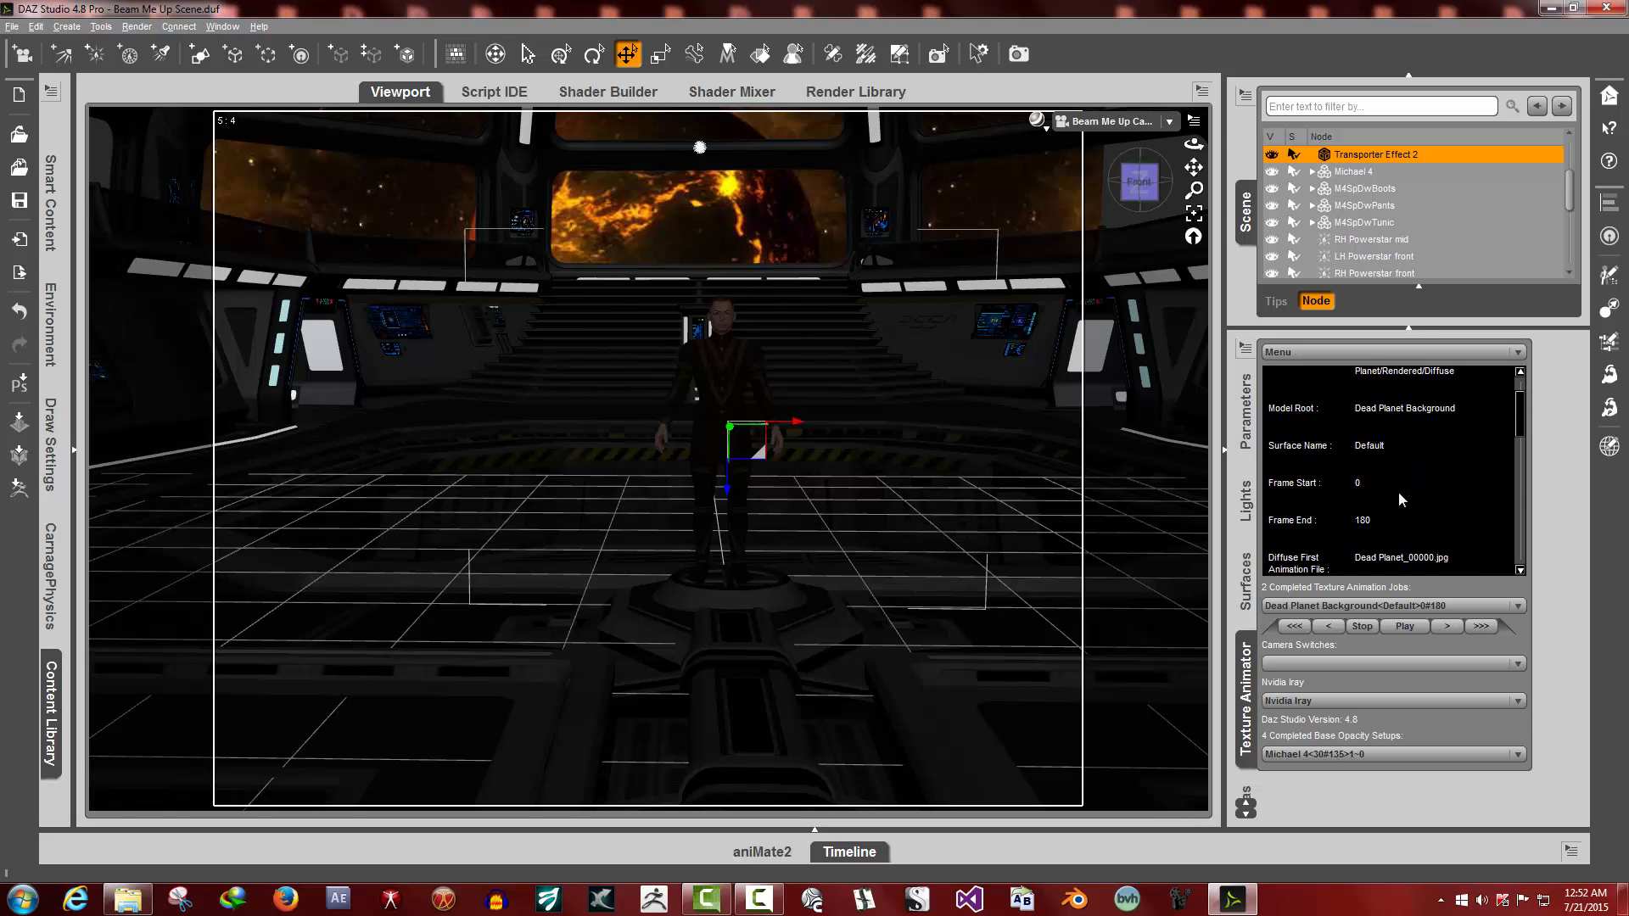
{"action": "scroll", "coordinate": [1398, 492], "scroll_direction": "up", "scroll_amount": 2}
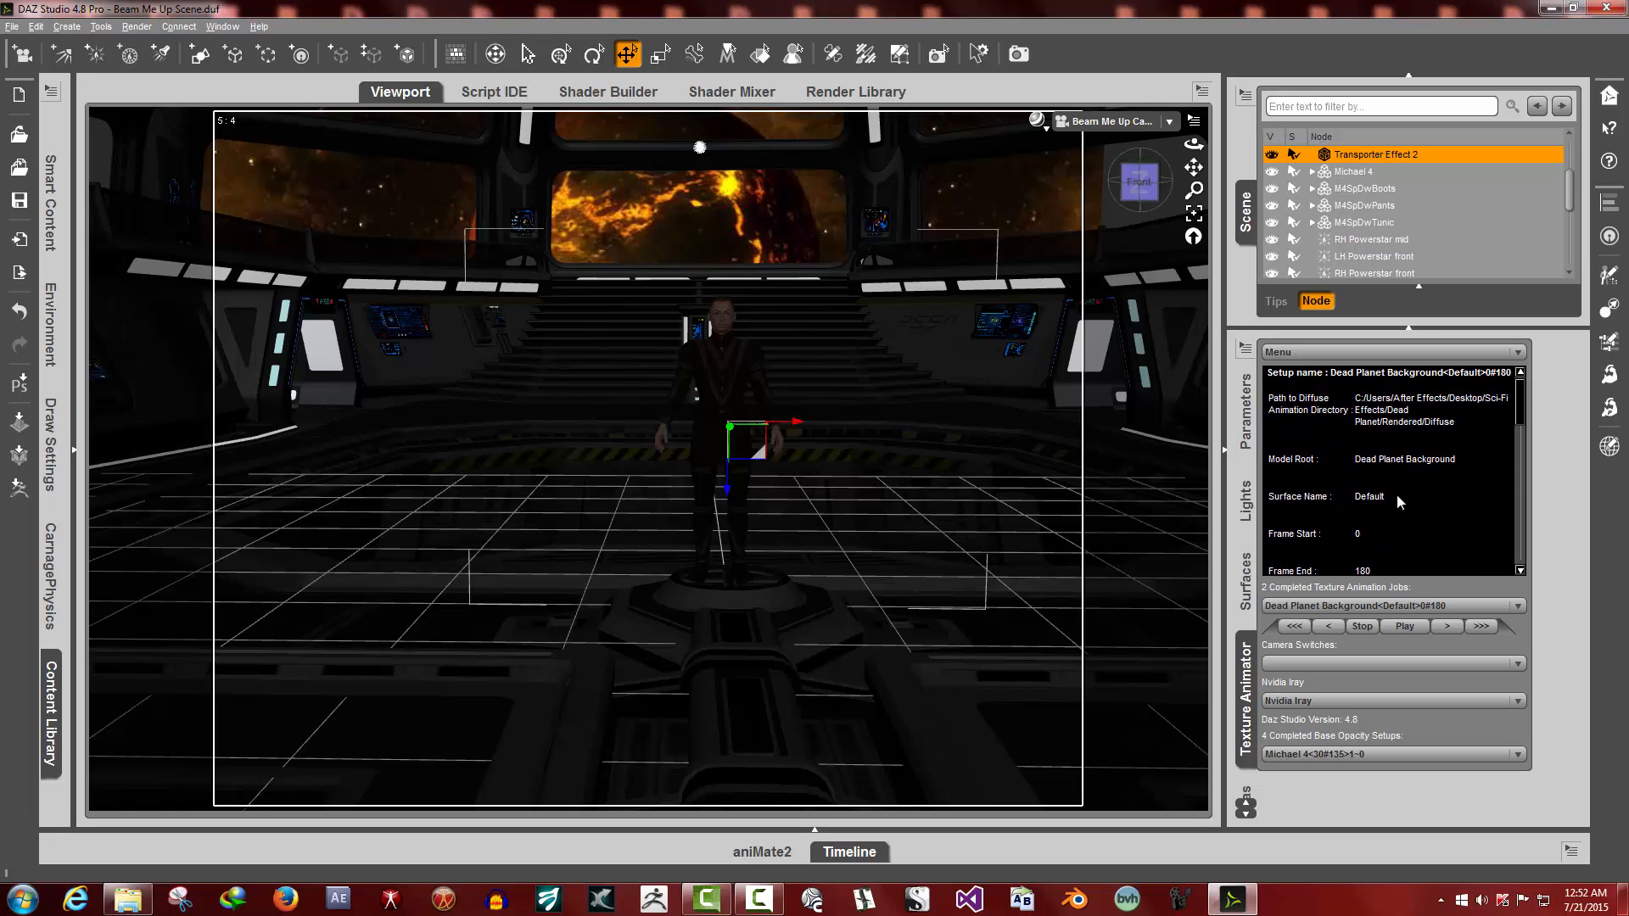
{"action": "left_click", "coordinate": [1354, 352]}
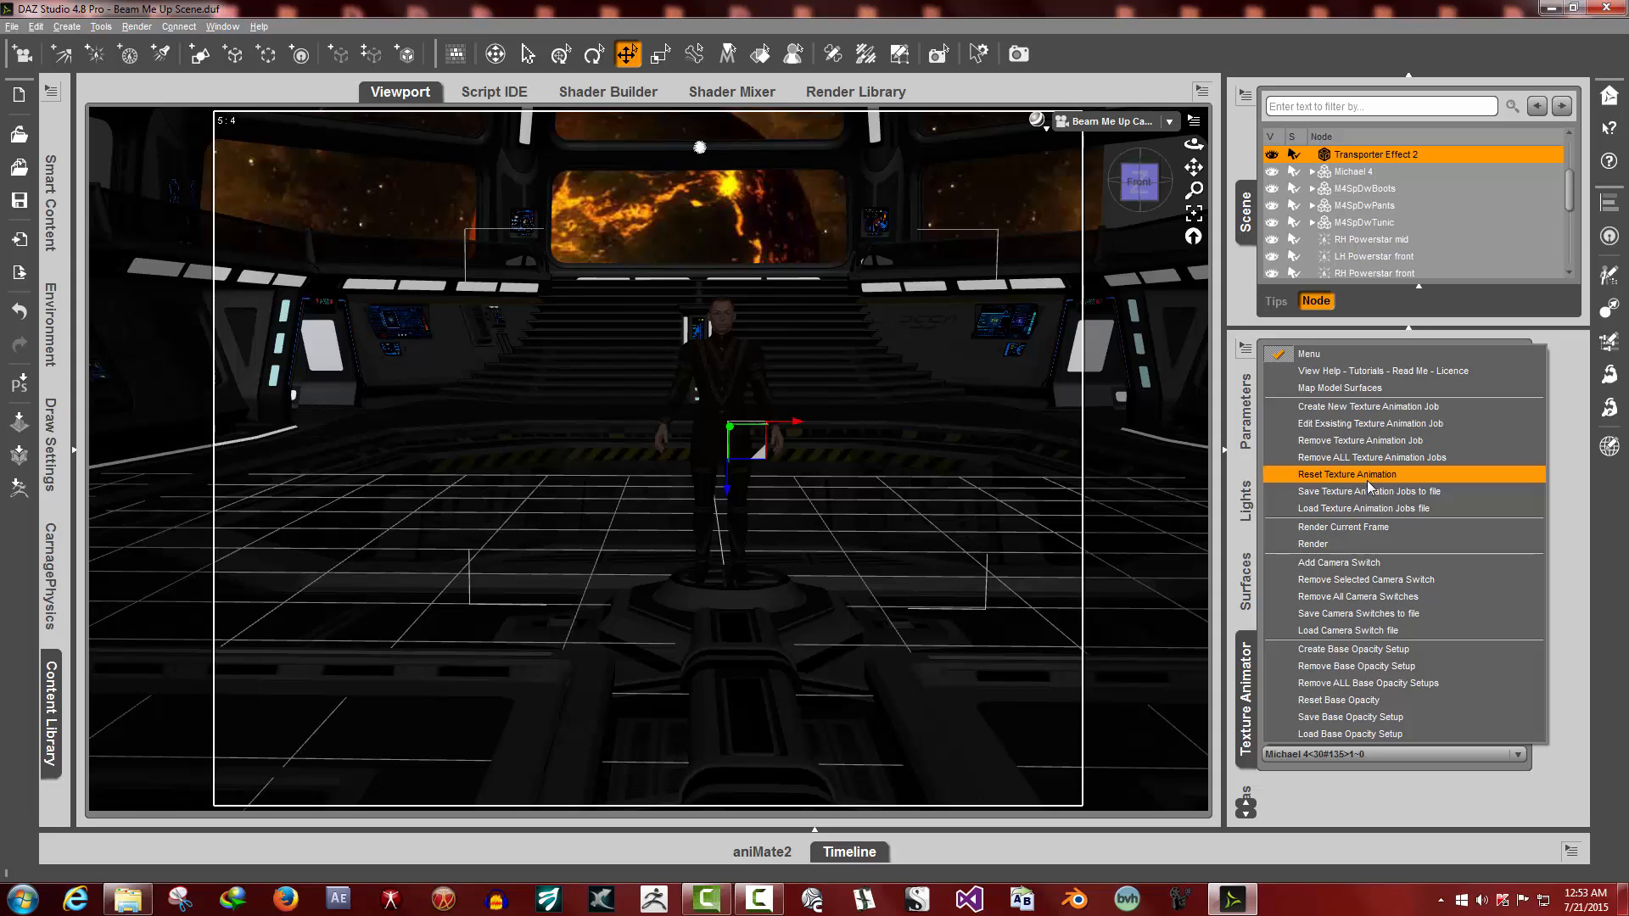
{"action": "left_click", "coordinate": [1569, 415]}
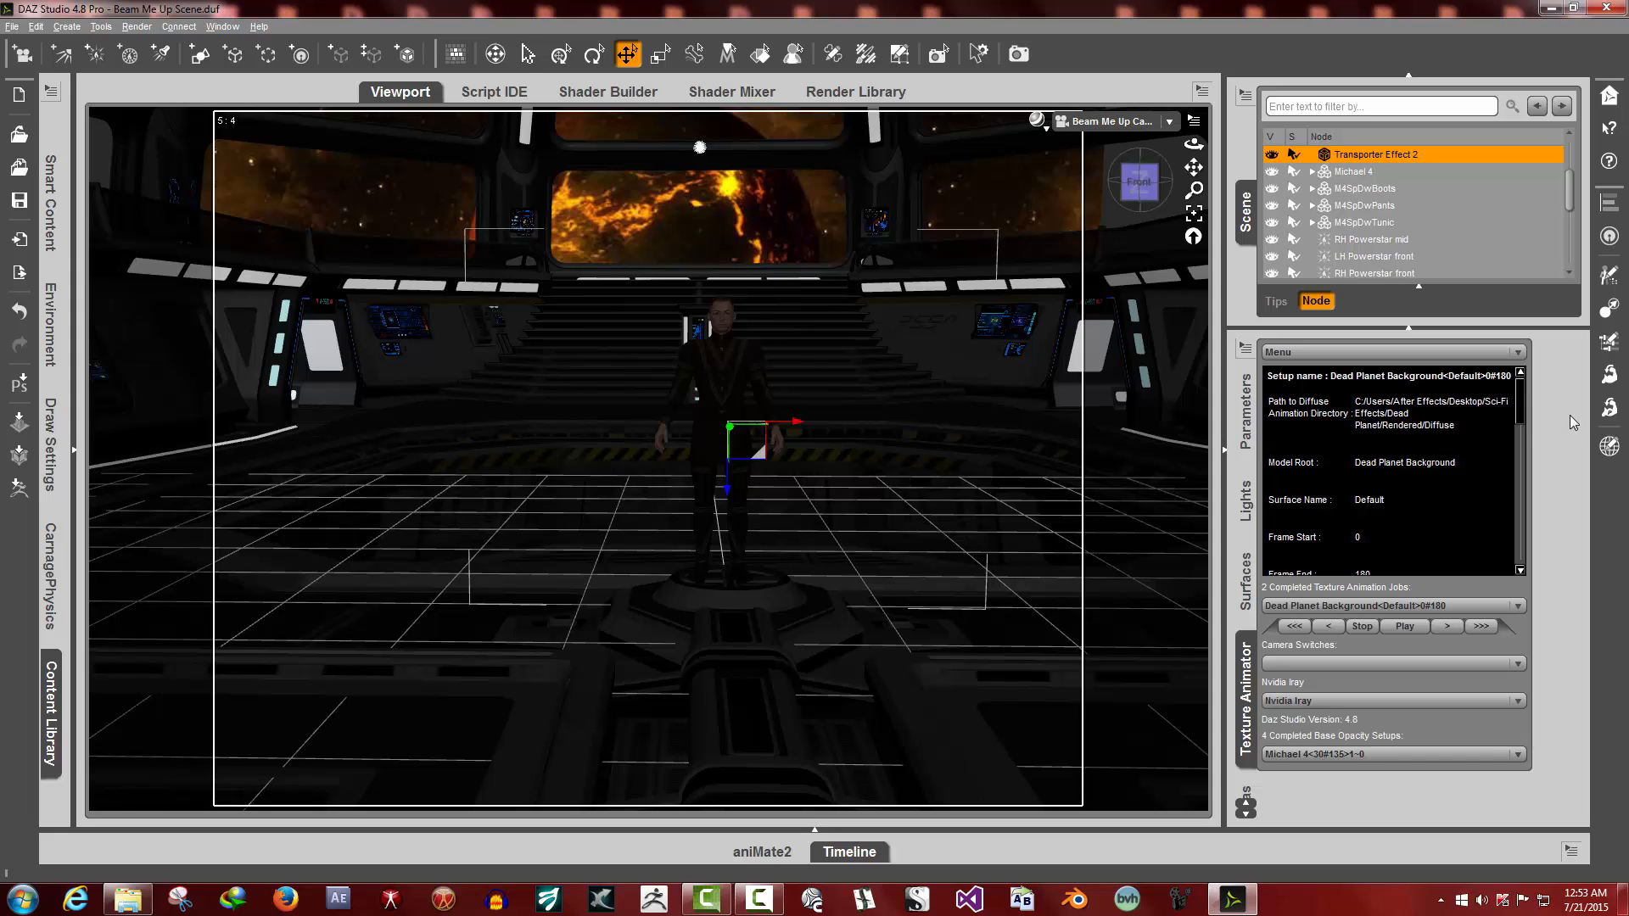